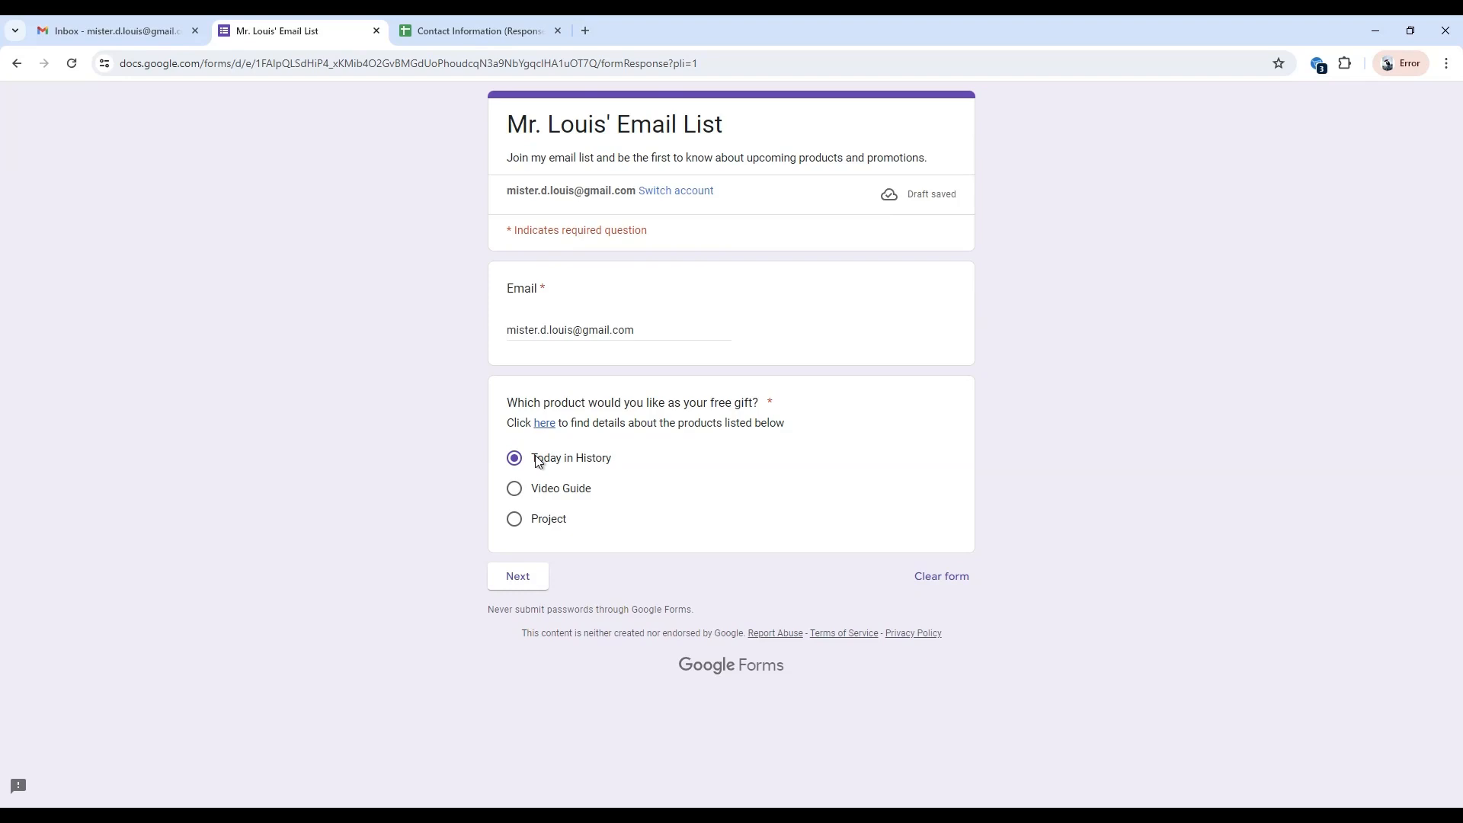
Review the monthly product choices in the form's Today in History section, and return to the free gift question.
{"action": "left_click", "coordinate": [519, 577]}
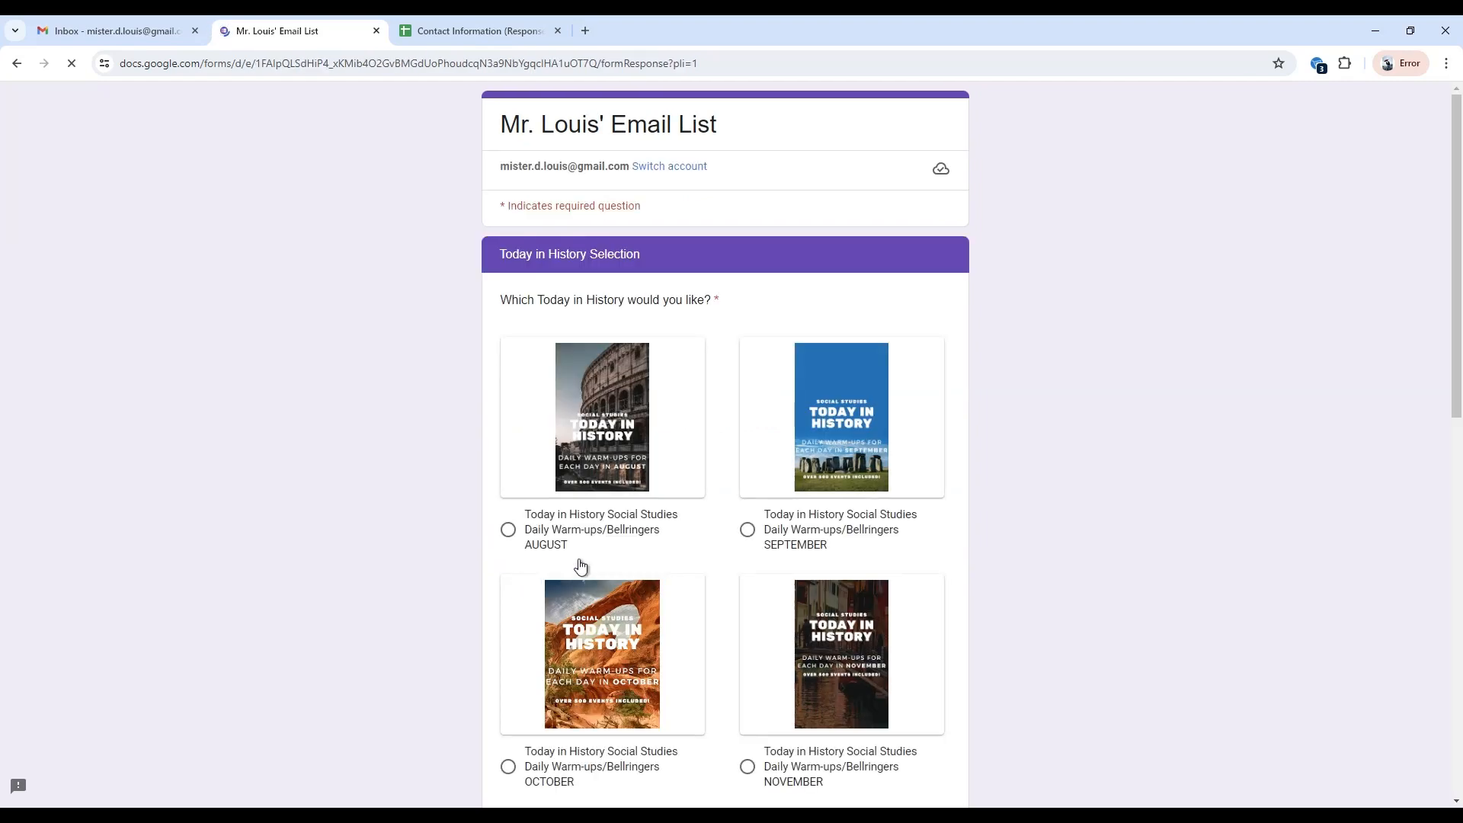
{"action": "scroll", "coordinate": [559, 562], "scroll_direction": "down", "scroll_amount": 2}
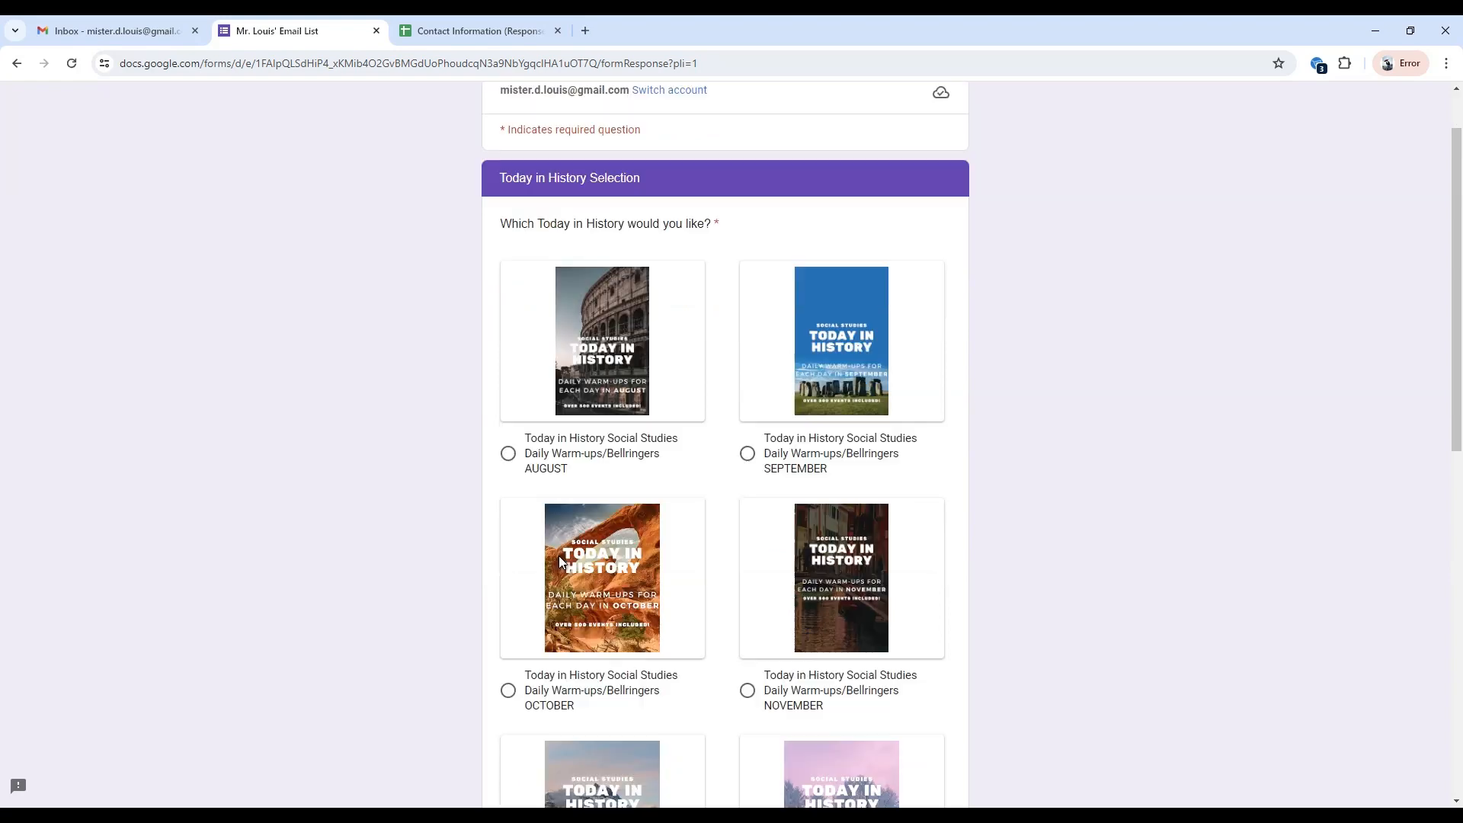
{"action": "scroll", "coordinate": [560, 562], "scroll_direction": "down", "scroll_amount": 3}
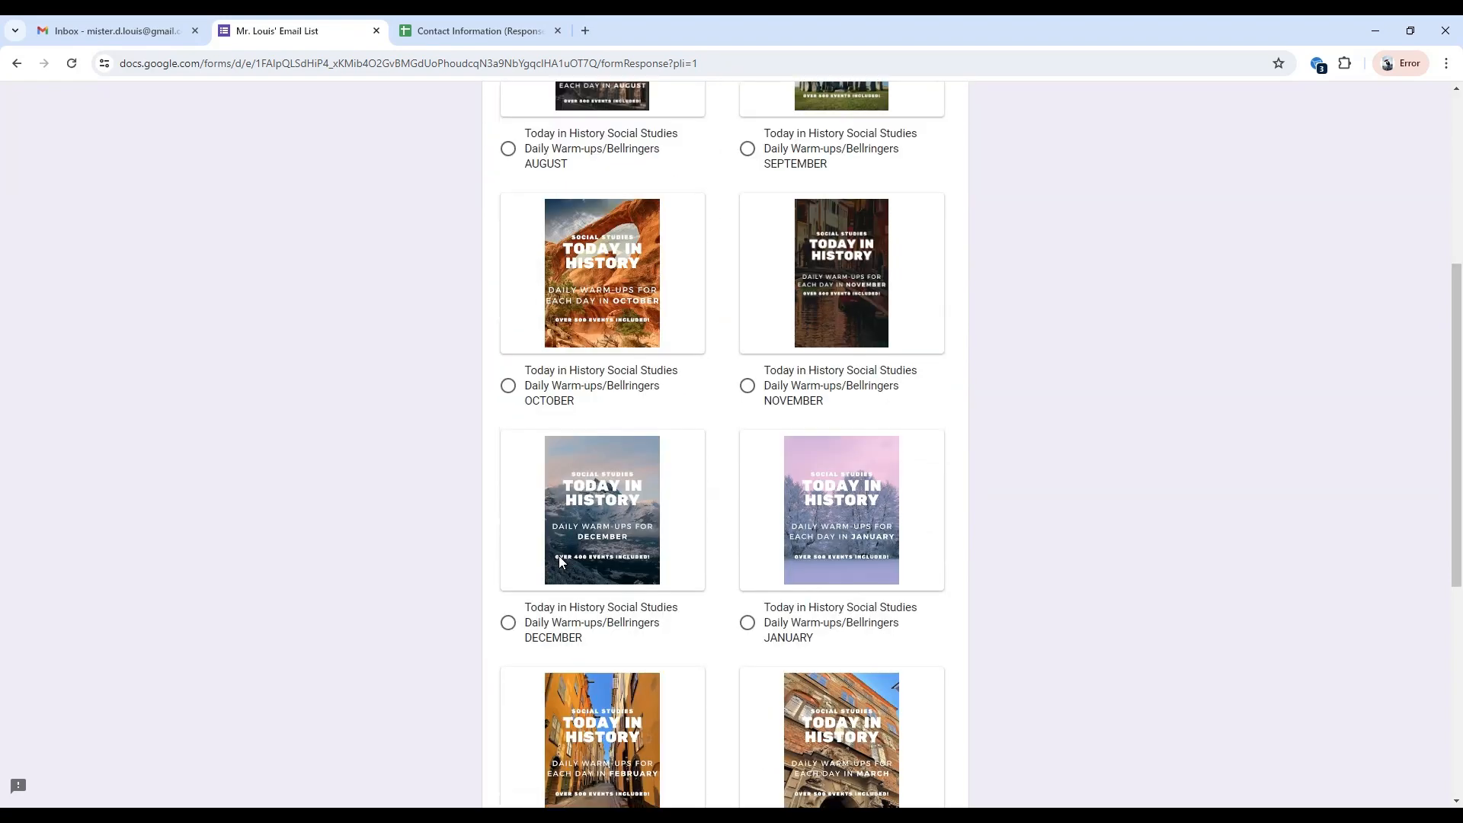
{"action": "scroll", "coordinate": [559, 562], "scroll_direction": "down", "scroll_amount": 3}
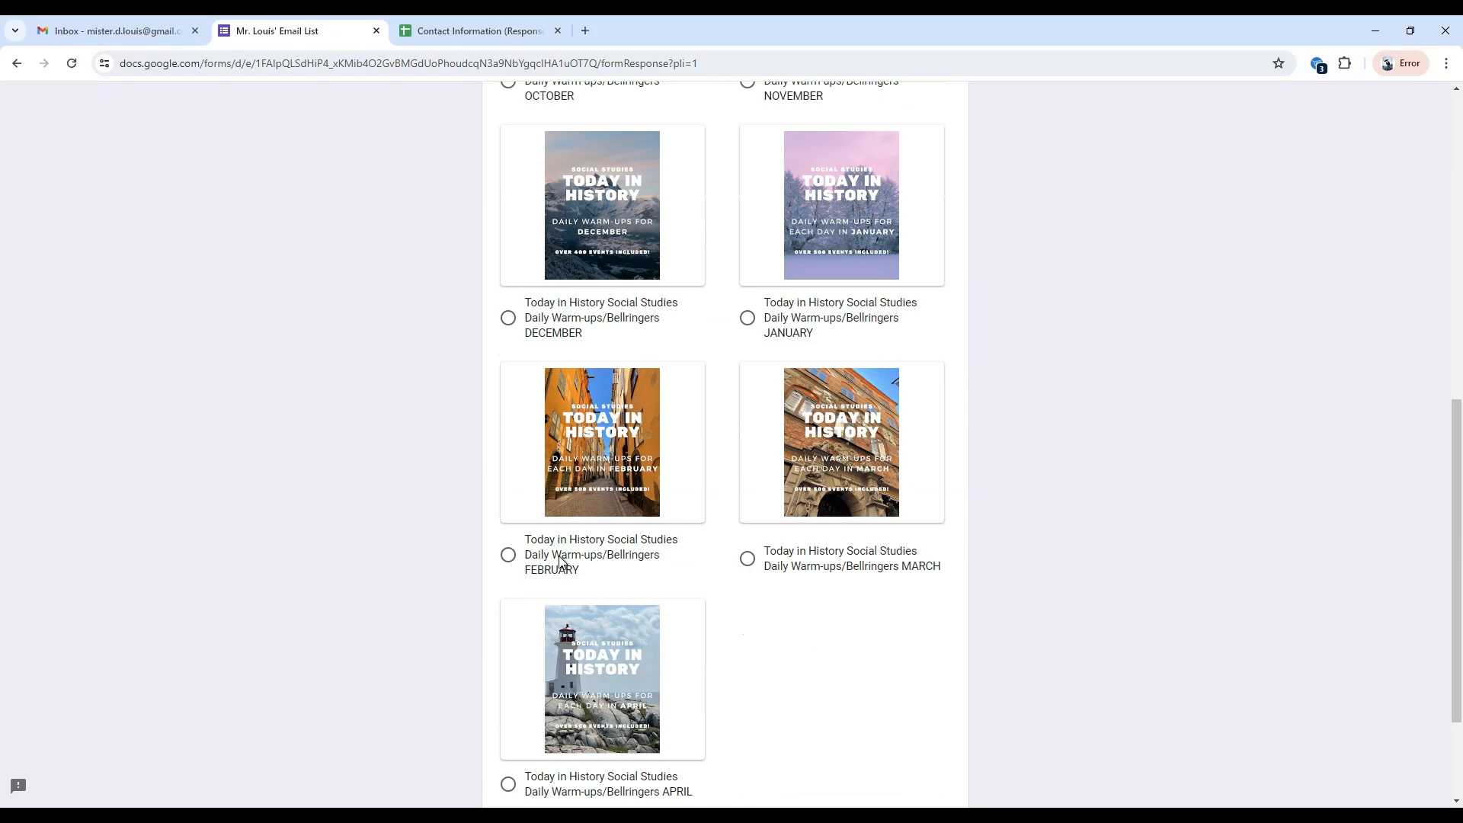
{"action": "scroll", "coordinate": [559, 561], "scroll_direction": "down", "scroll_amount": 2}
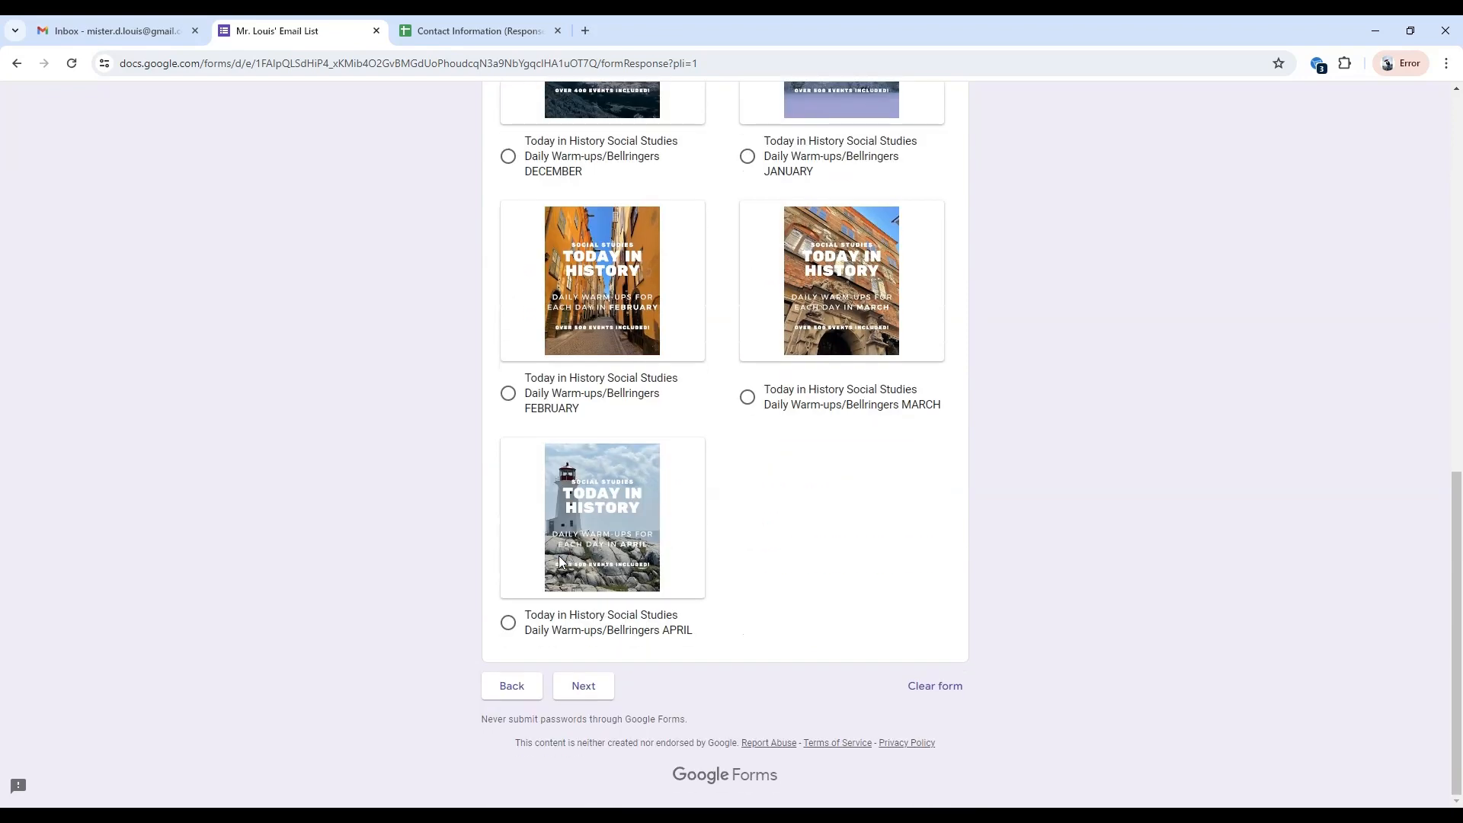
{"action": "left_click", "coordinate": [520, 687]}
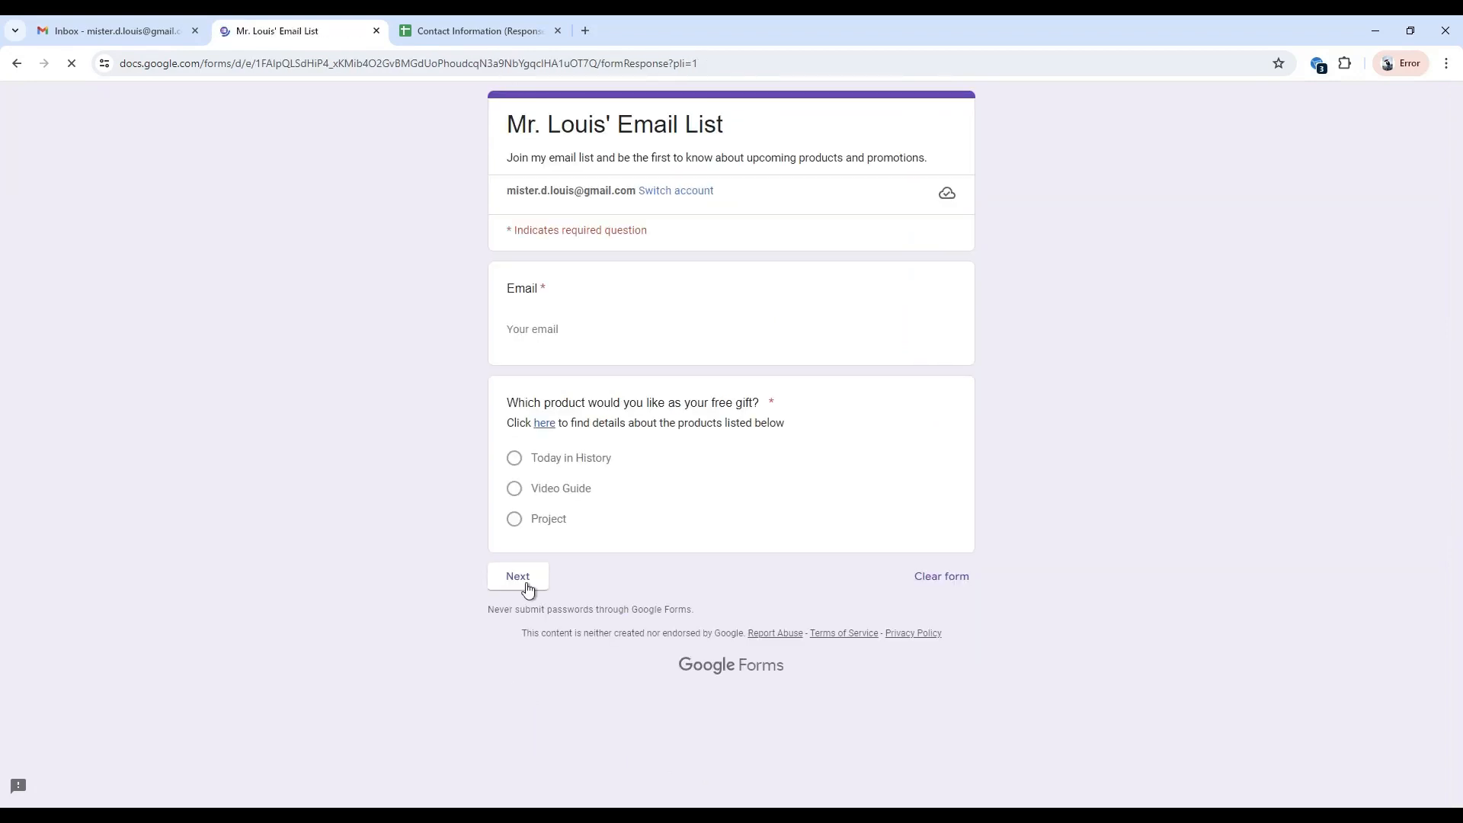
Choose Video Guide as the free gift and continue to the form's following section.
{"action": "left_click", "coordinate": [514, 490]}
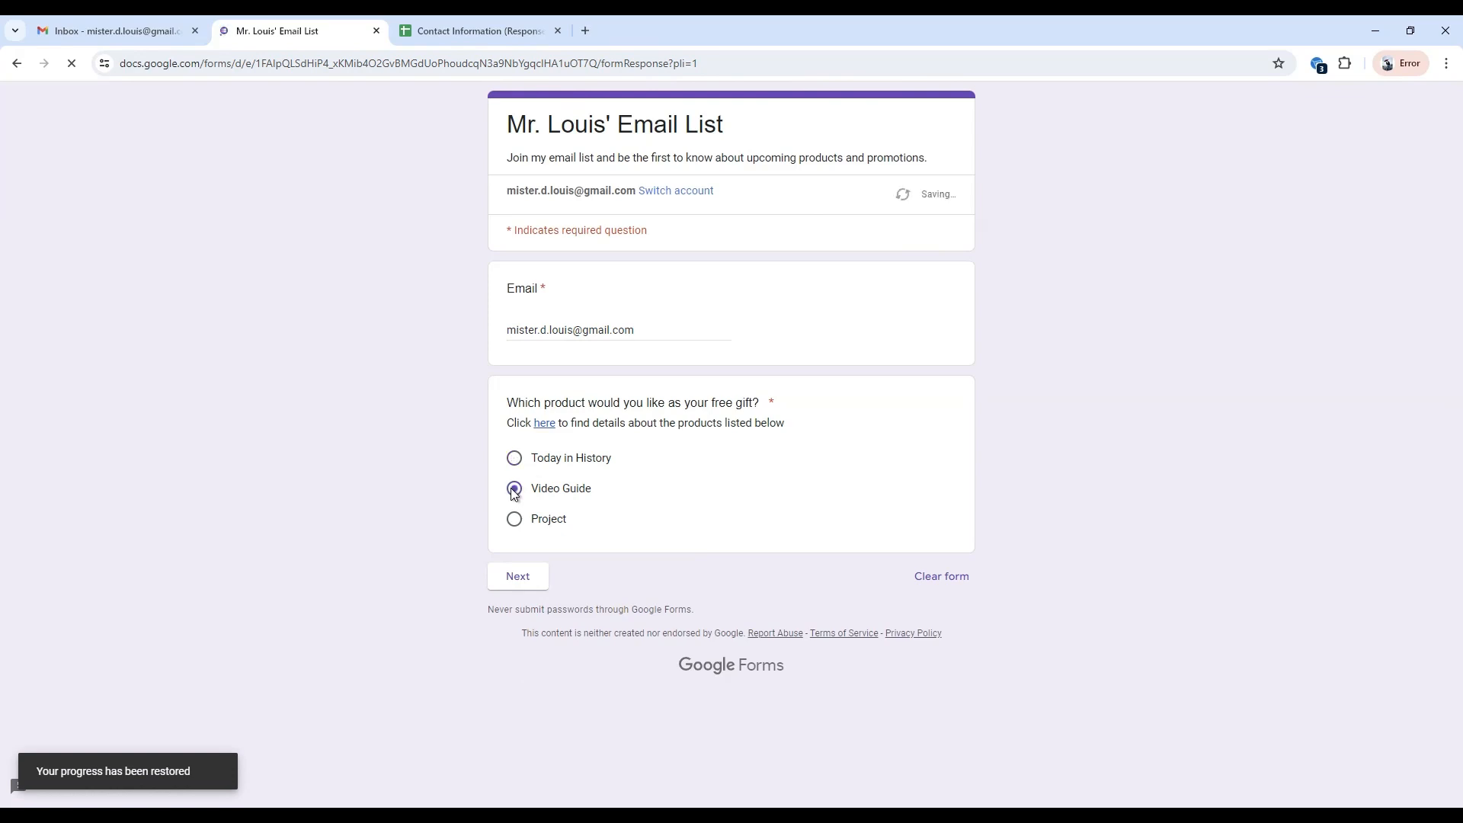
{"action": "left_click", "coordinate": [511, 580]}
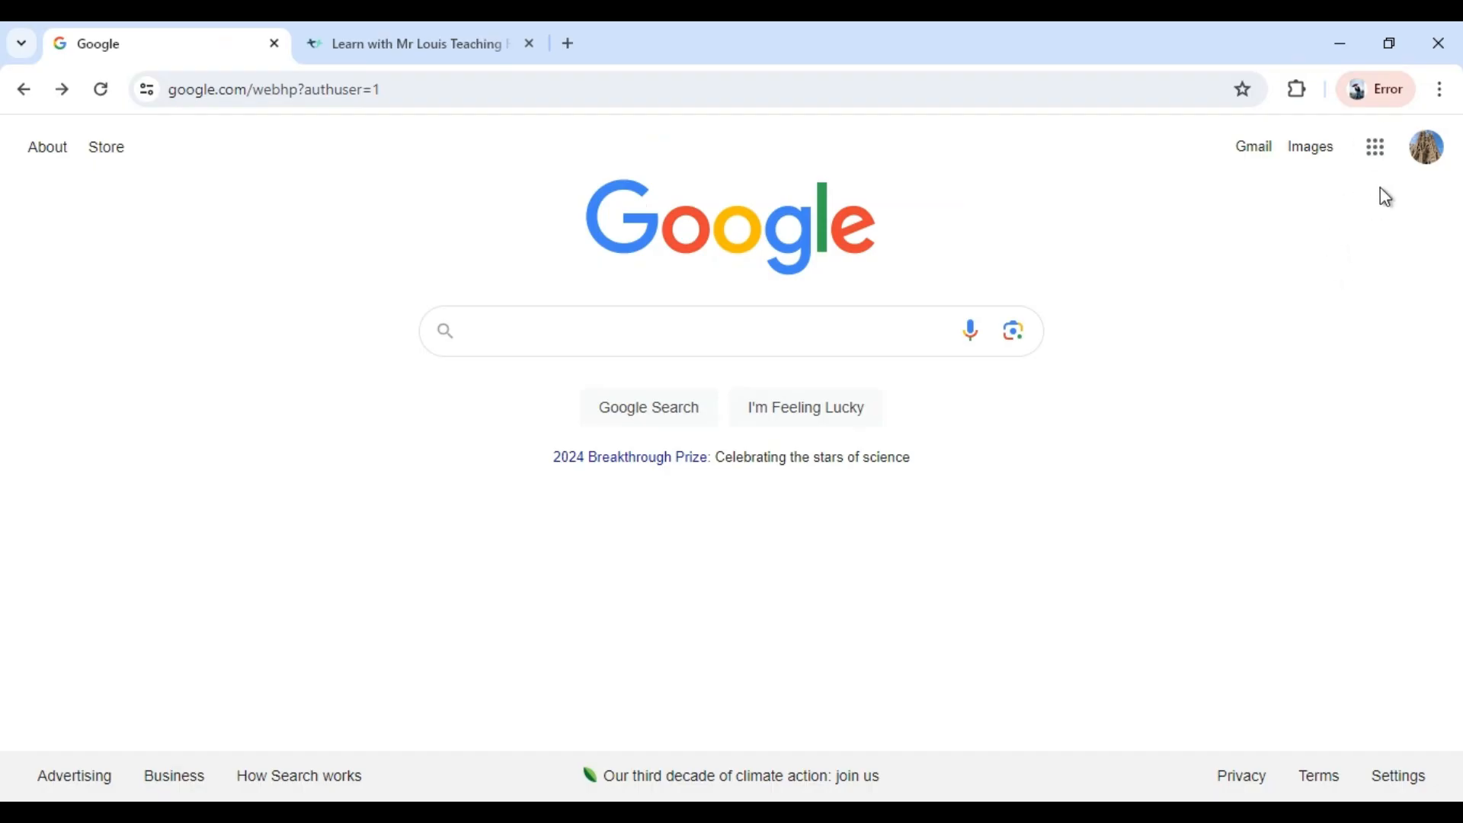
Open Google Forms from the Google home page's collection of apps.
{"action": "left_click", "coordinate": [1381, 150]}
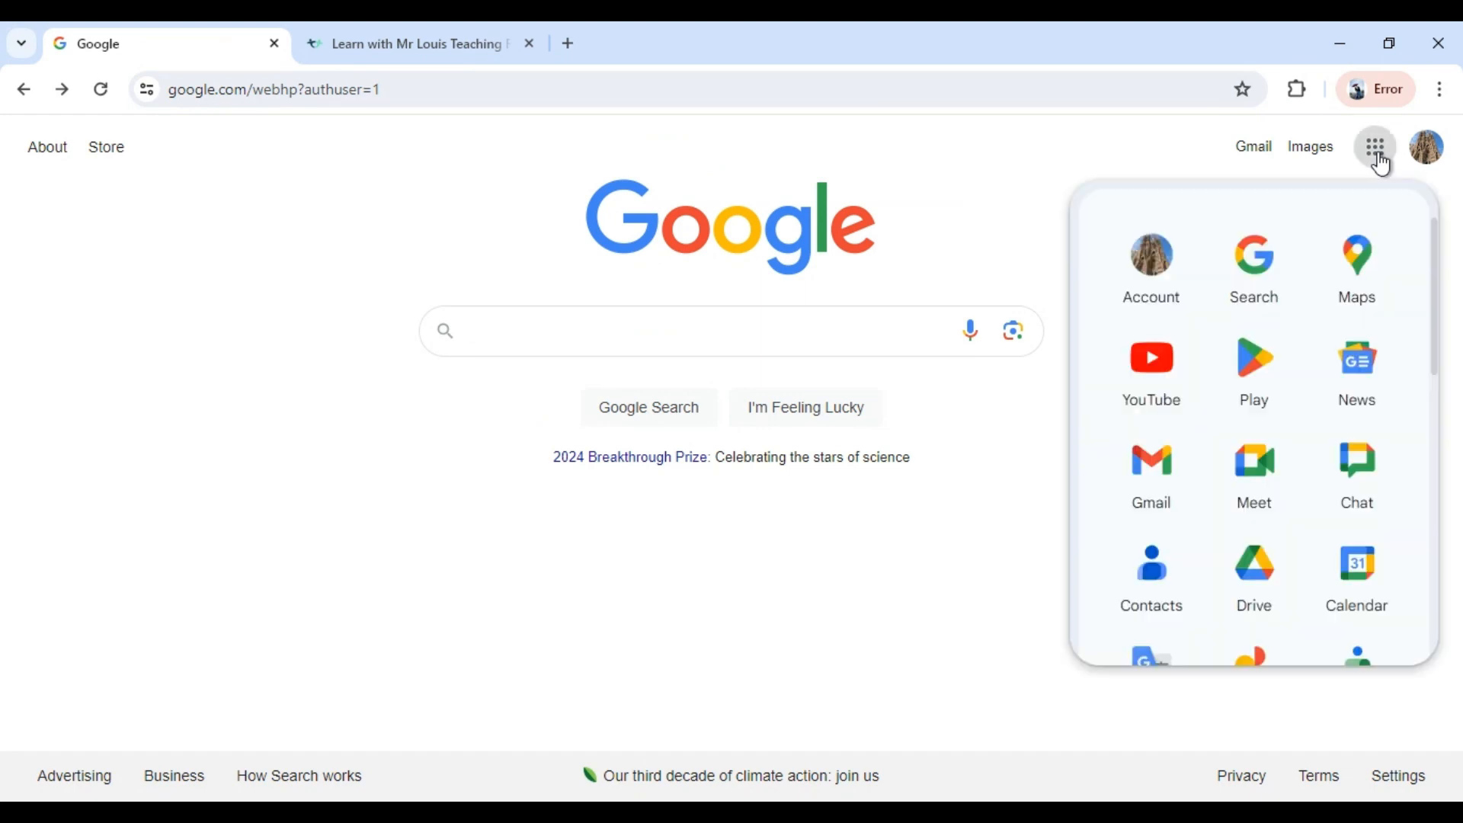
{"action": "scroll", "coordinate": [1192, 411], "scroll_direction": "down", "scroll_amount": 4}
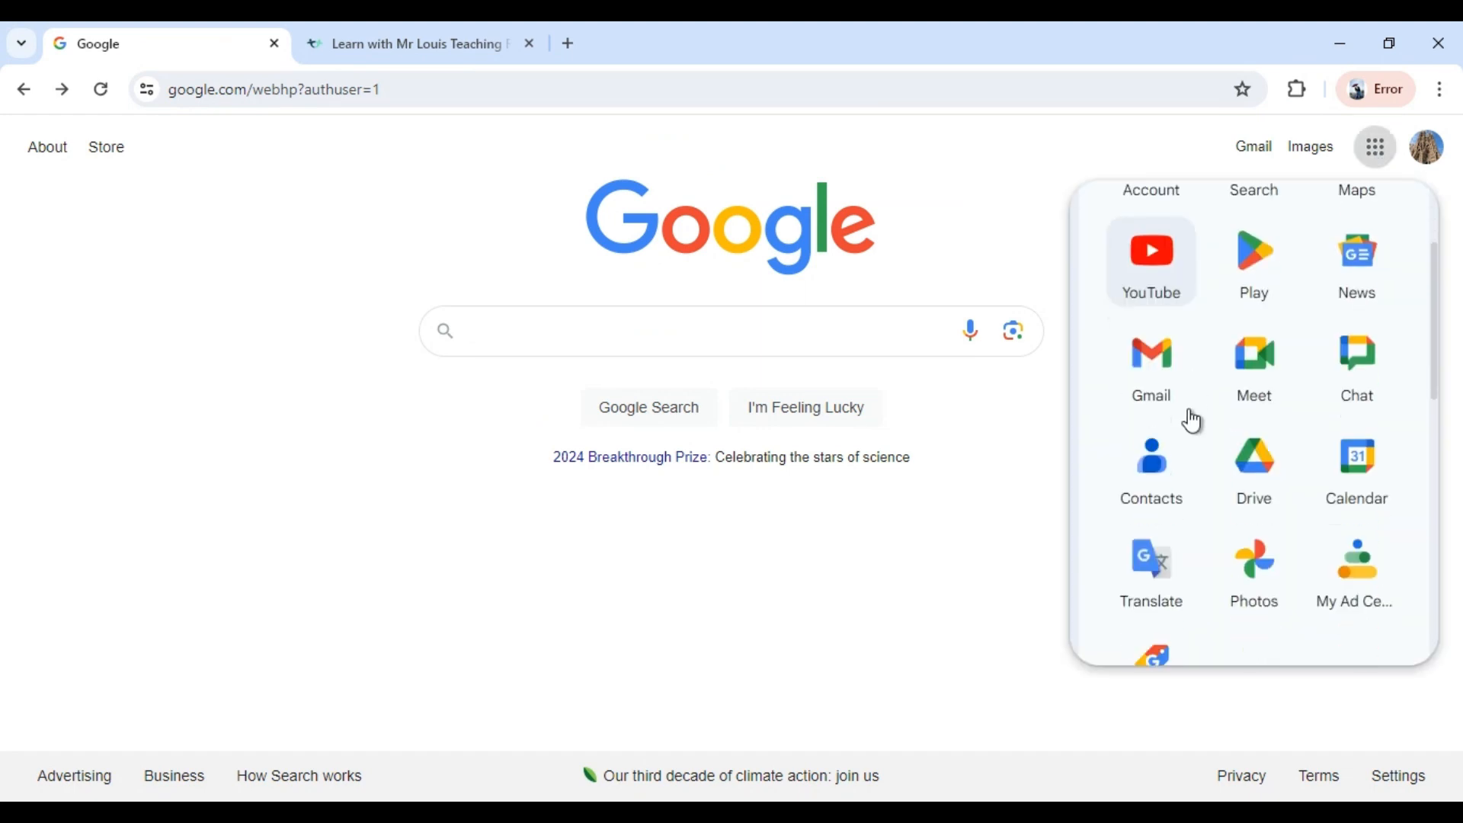
{"action": "scroll", "coordinate": [1173, 438], "scroll_direction": "down", "scroll_amount": 6}
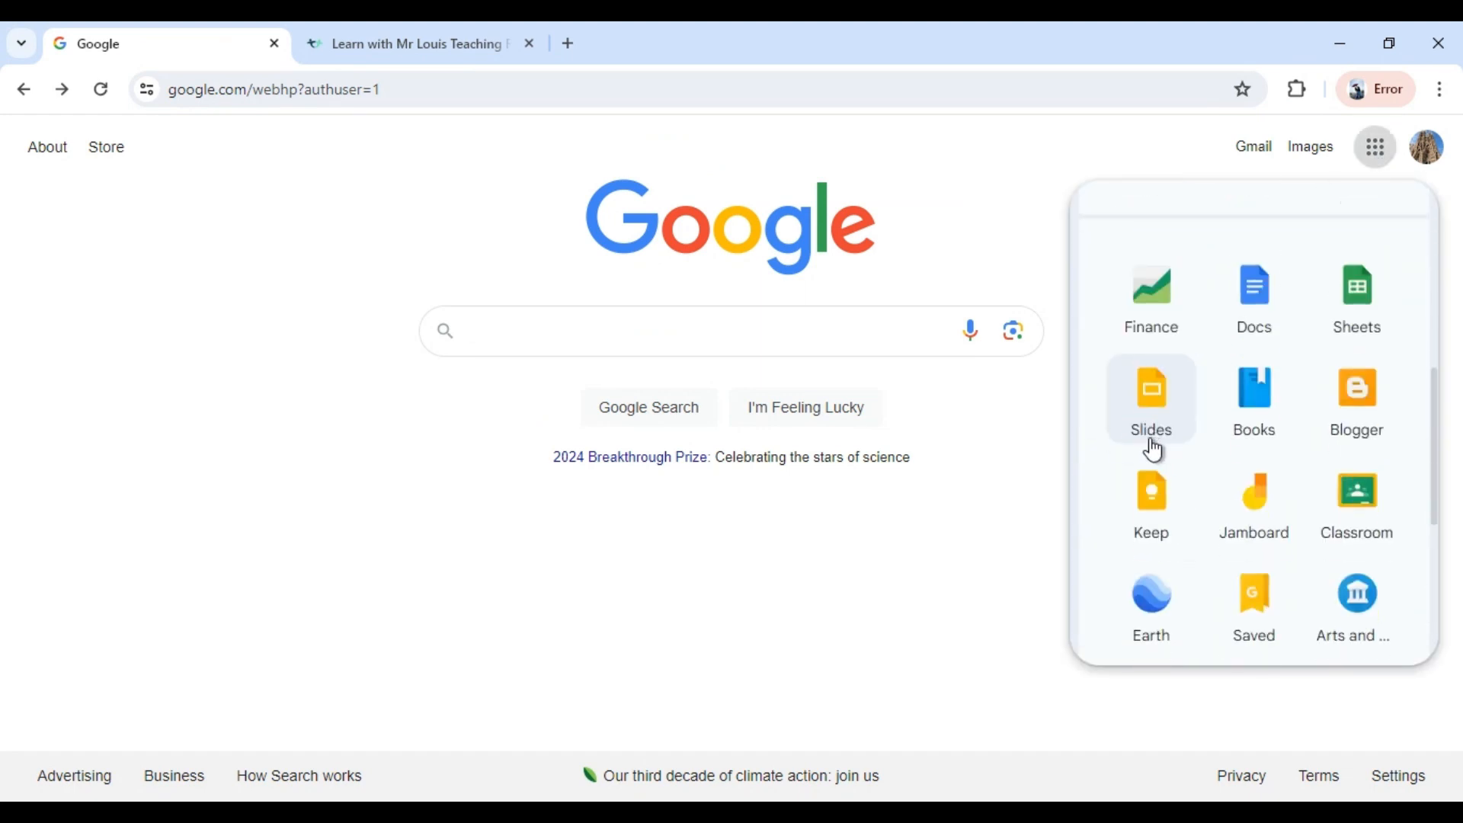
{"action": "scroll", "coordinate": [1150, 457], "scroll_direction": "down", "scroll_amount": 1}
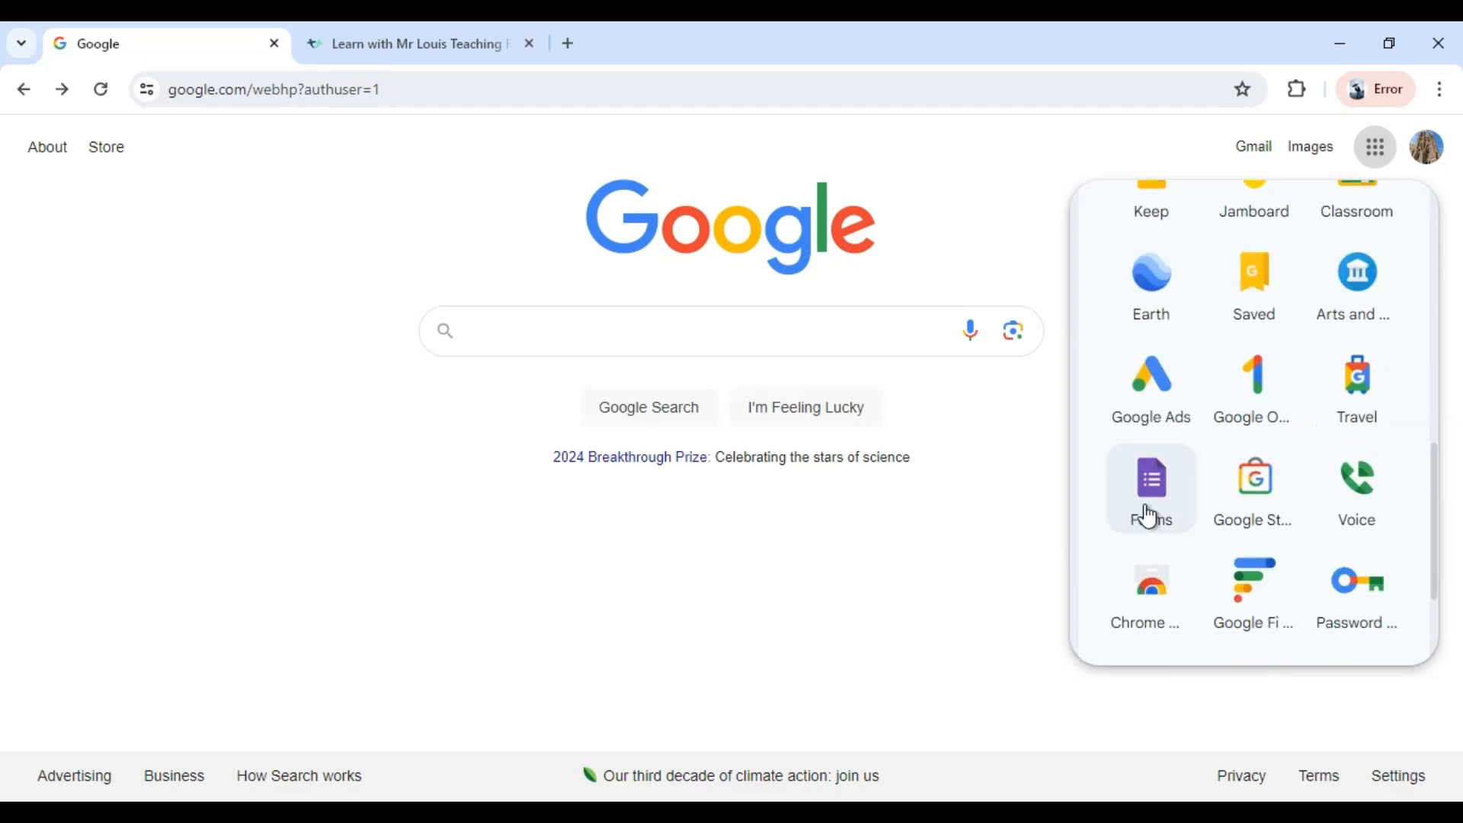
{"action": "left_click", "coordinate": [1152, 502]}
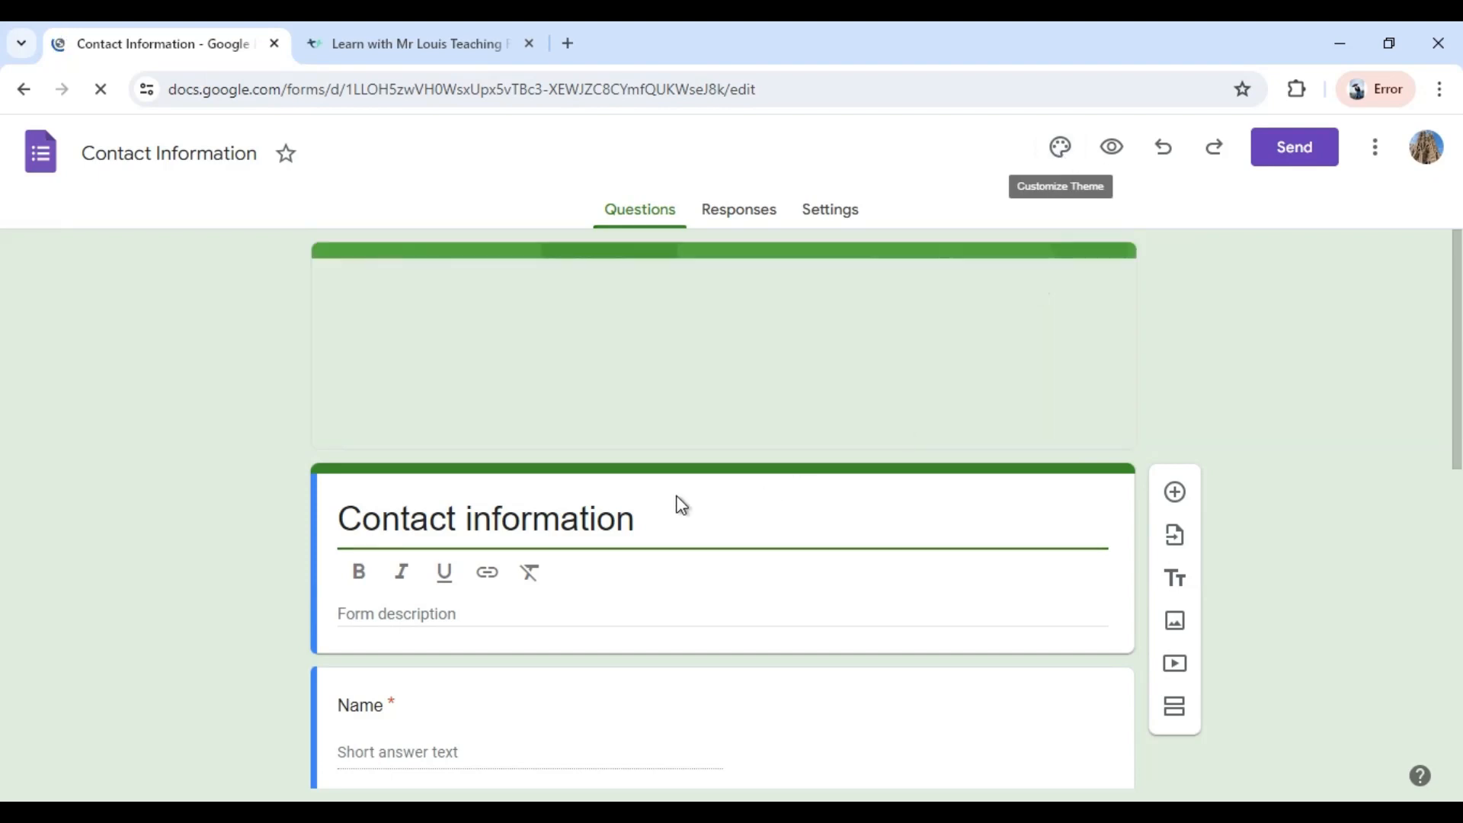
Replace the form's title with the owner's name in possessive form followed by "Email List".
{"action": "left_click", "coordinate": [560, 512]}
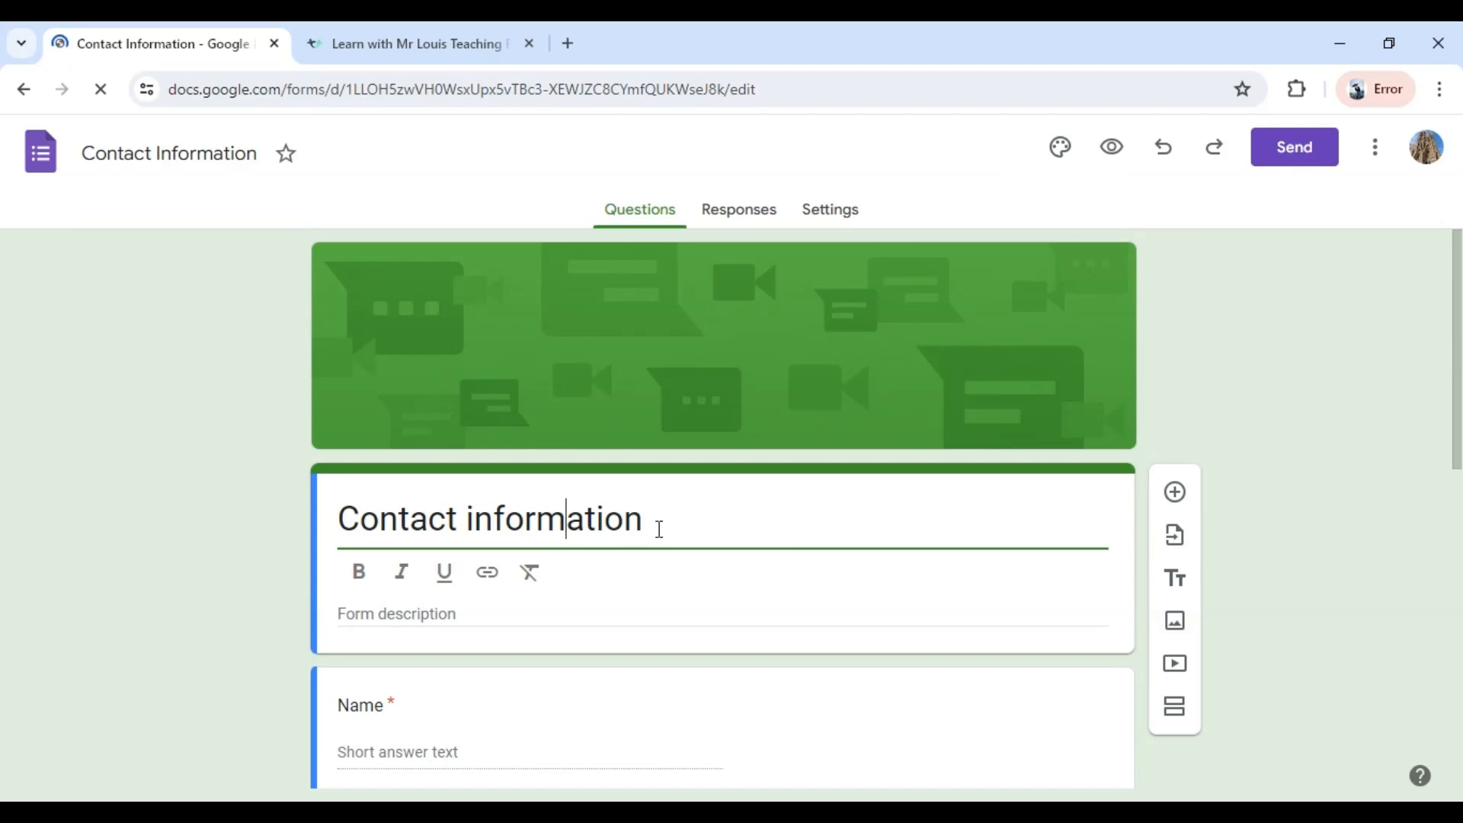
{"action": "left_click_drag", "start_coordinate": [659, 513], "coordinate": [296, 512]}
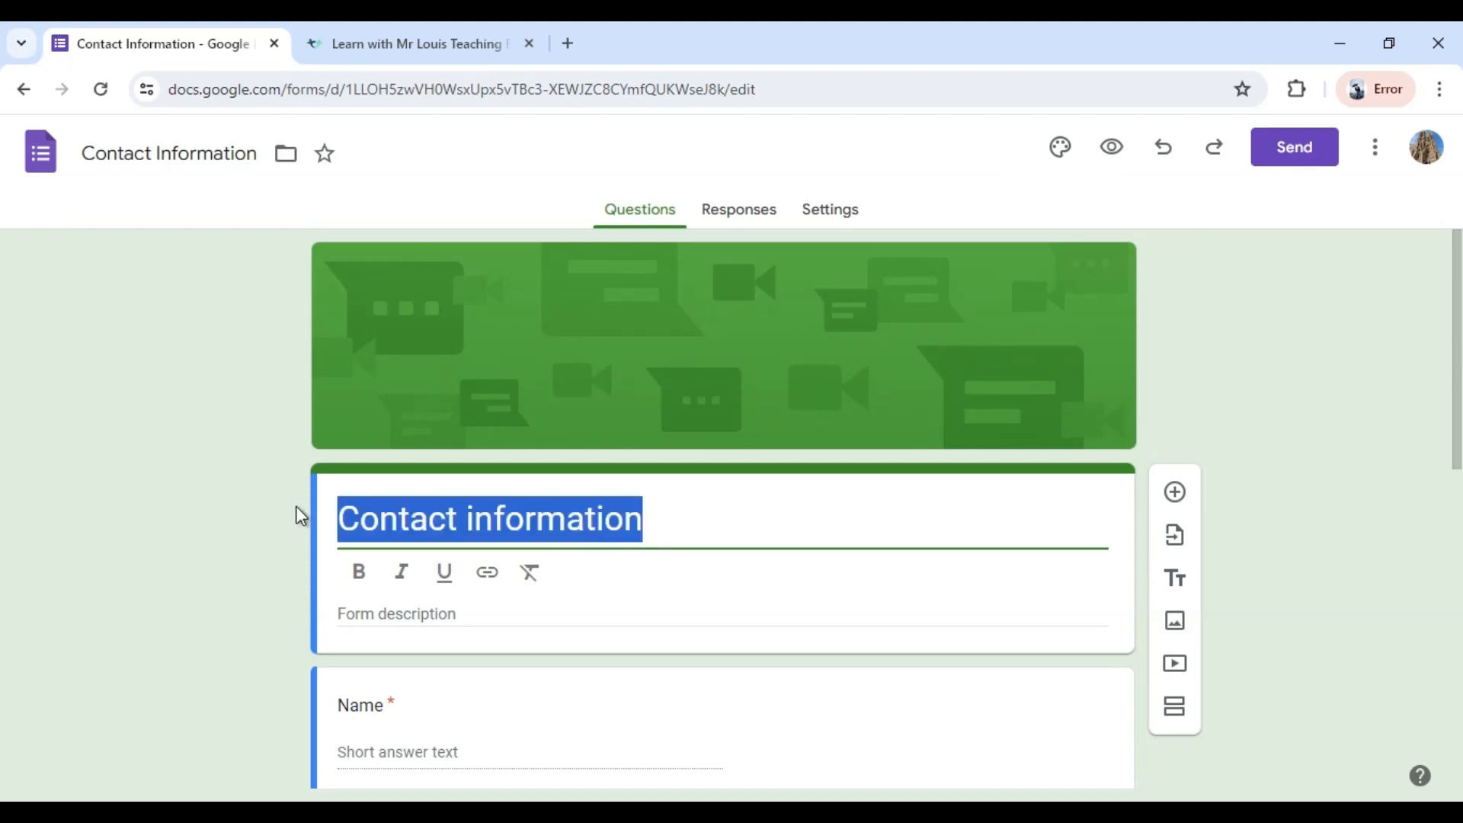
{"action": "type", "text": "Mr. Louis"}
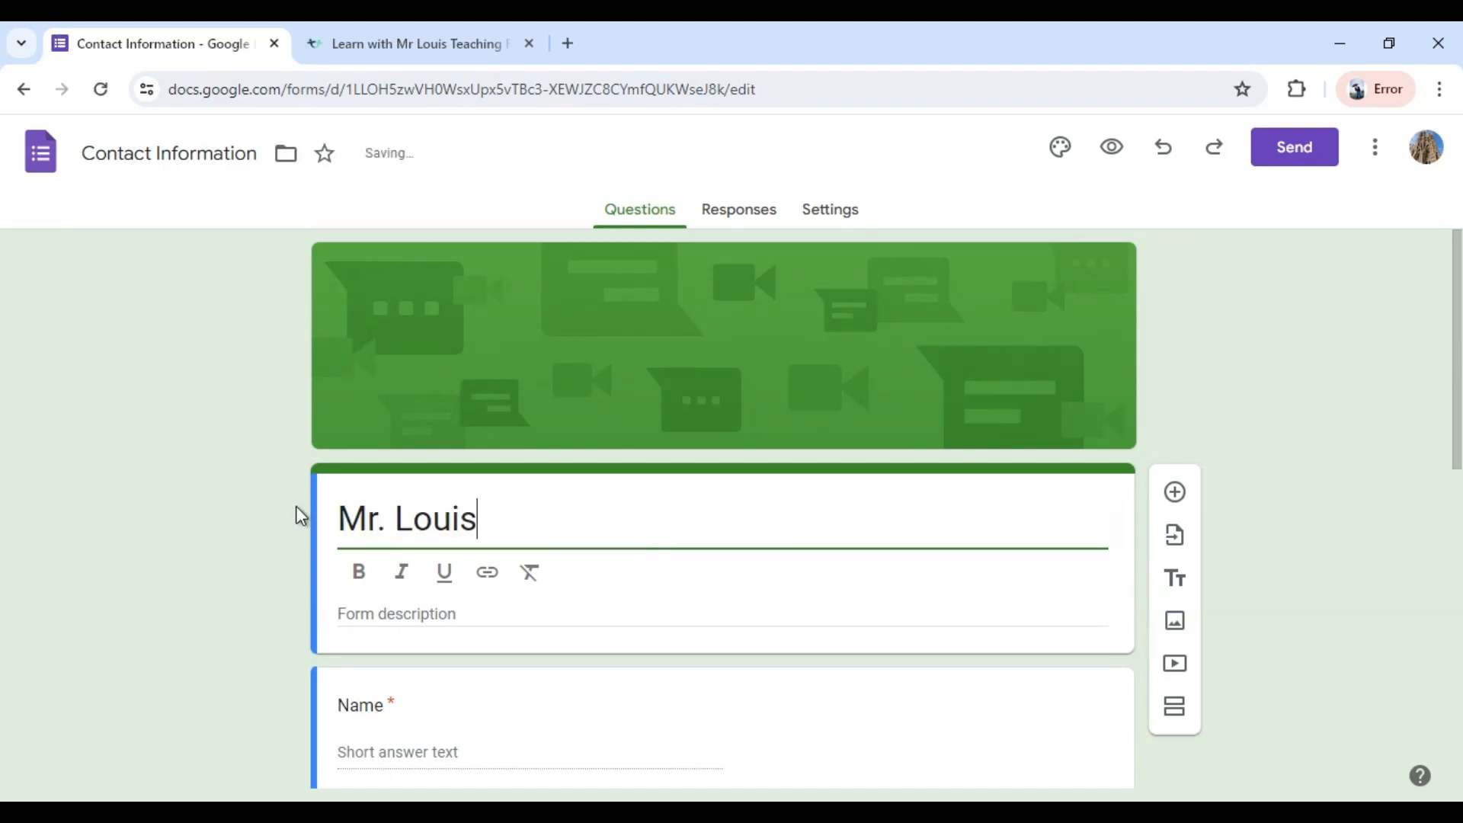
{"action": "type", "text": "' Email List"}
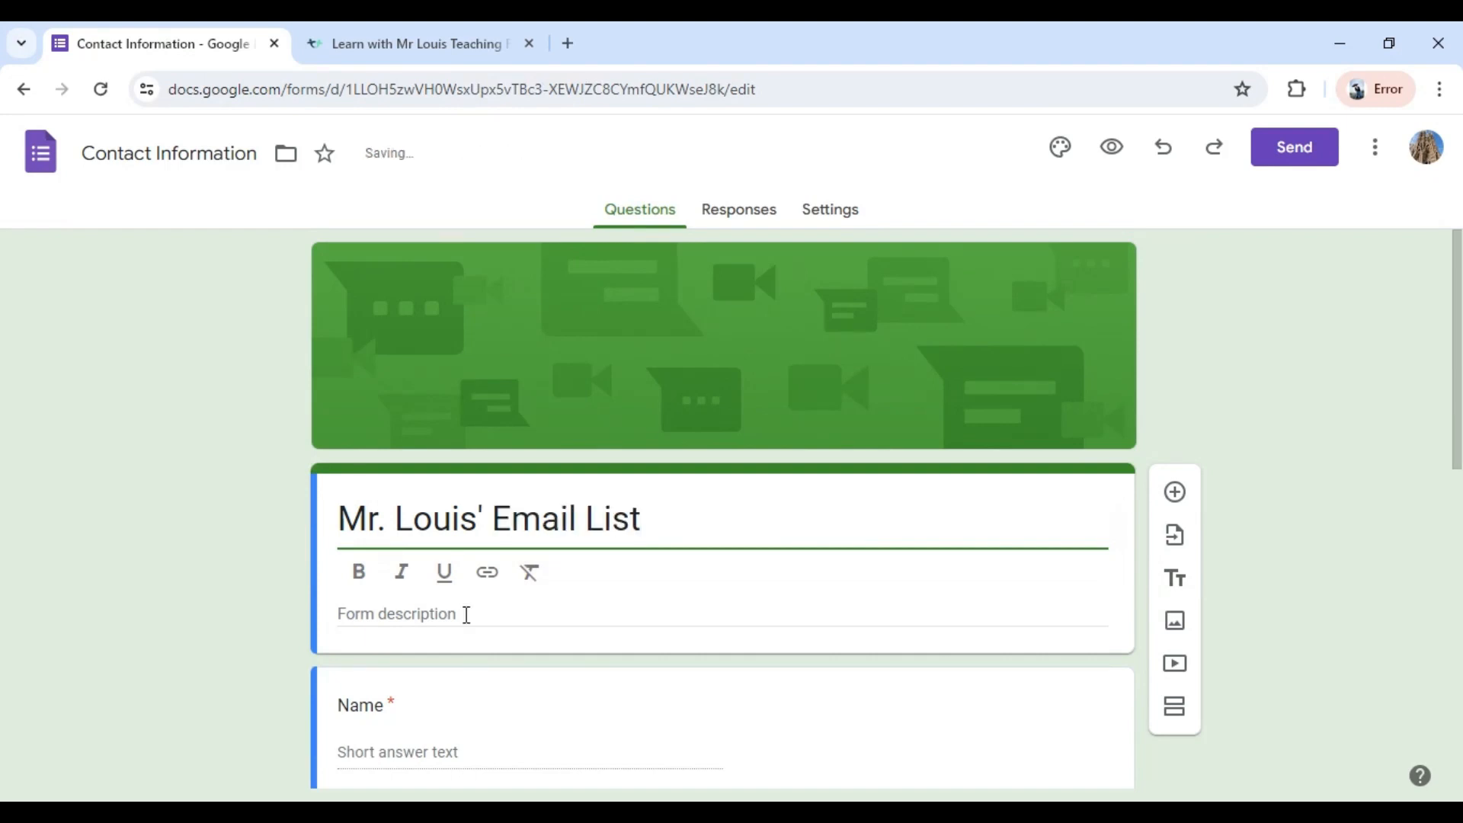
Enter the form description "Join my email list and be the first to know about upcoming products and promotion.".
{"action": "left_click", "coordinate": [466, 613]}
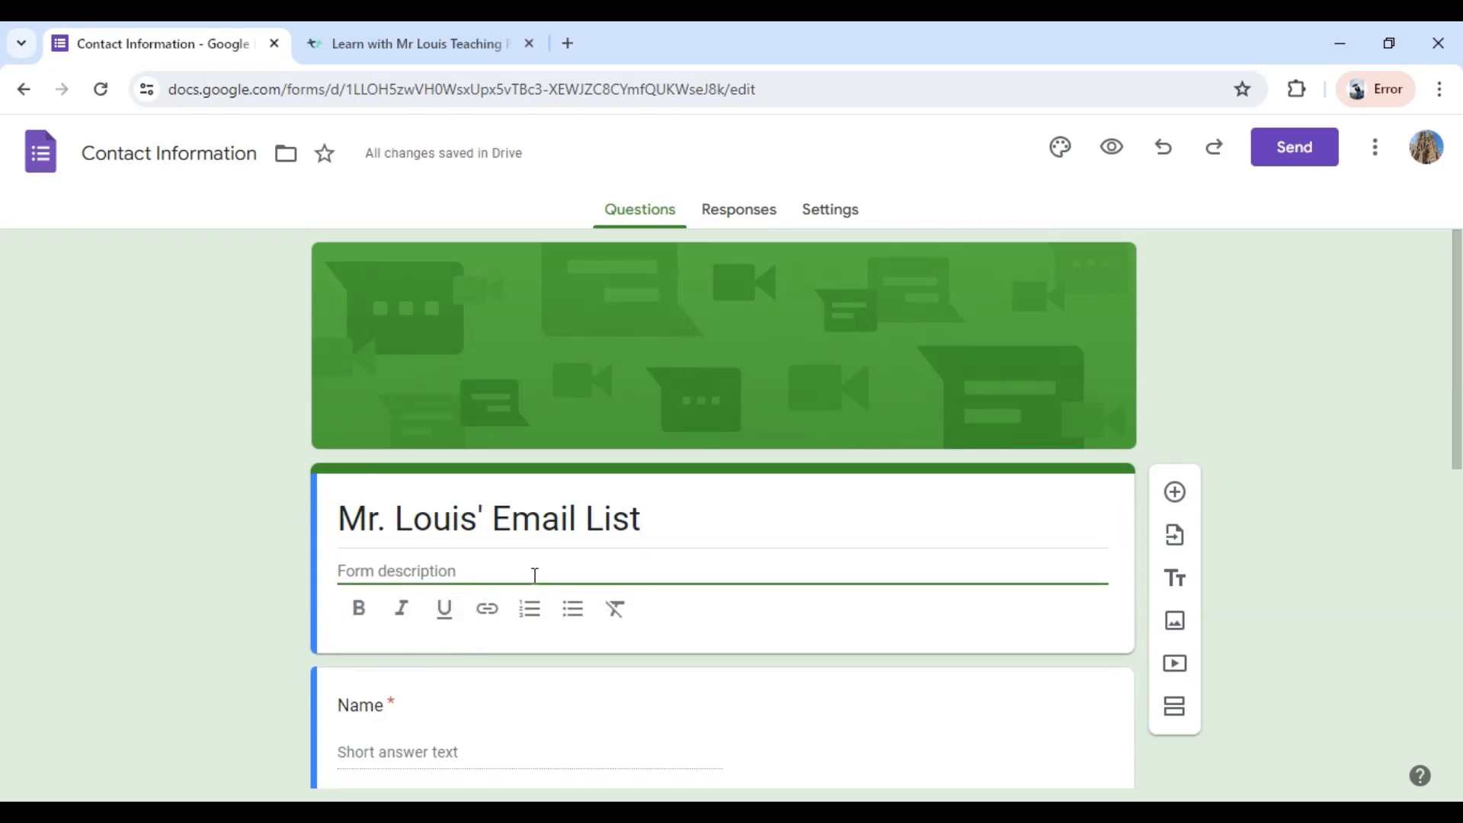
{"action": "type", "text": "J"}
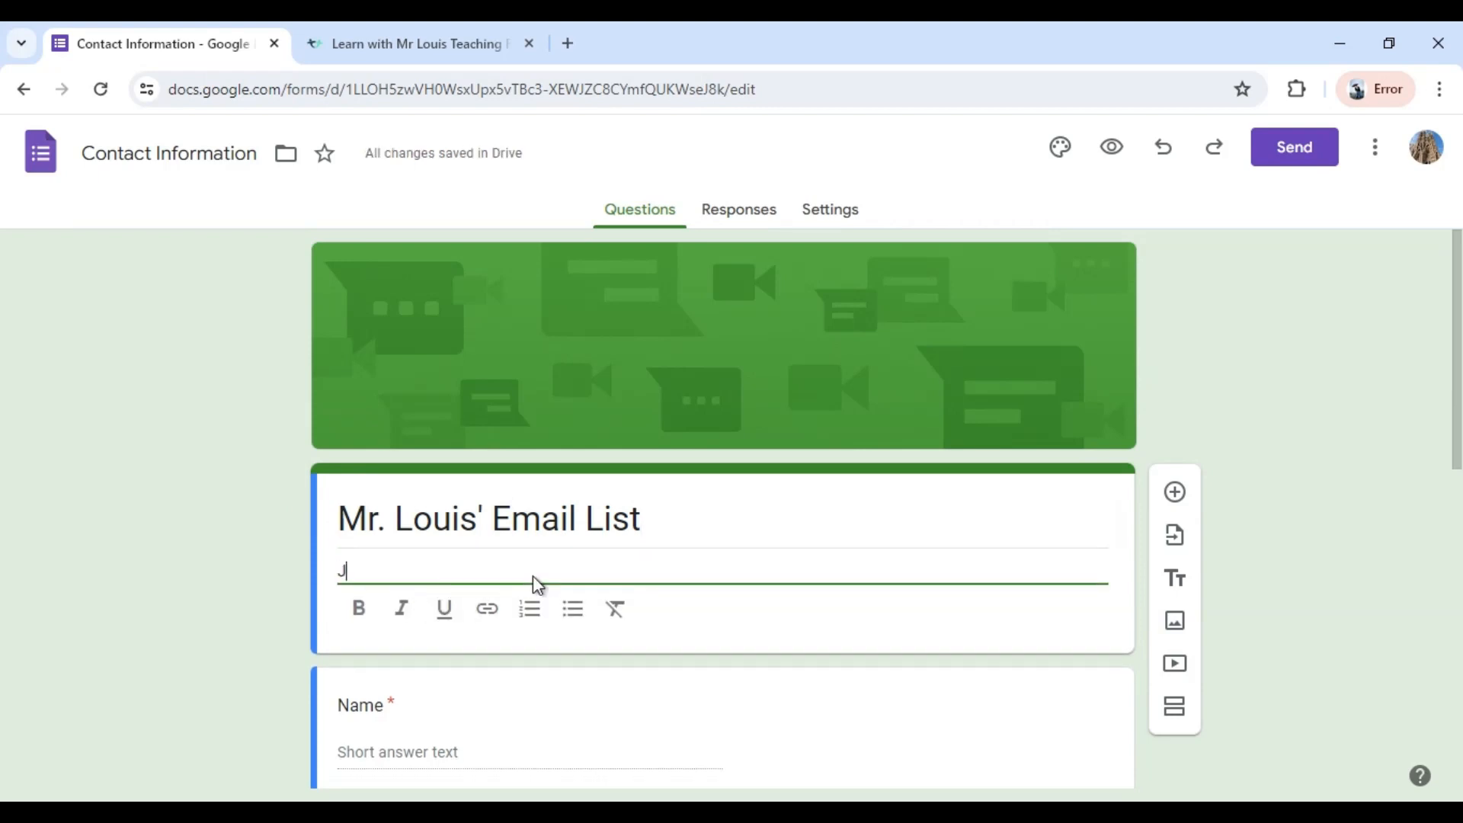
{"action": "type", "text": "oin my email lis"}
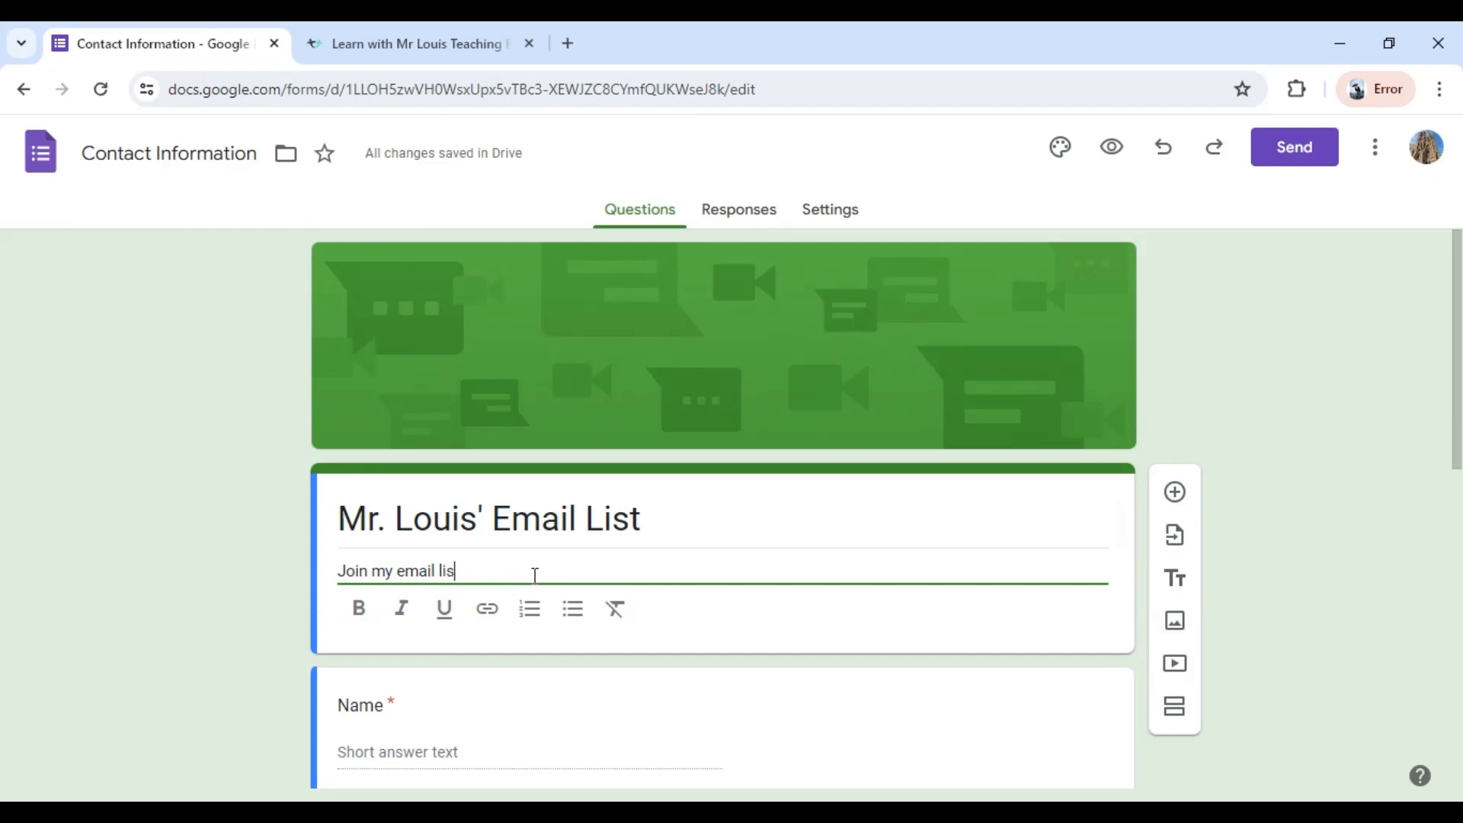
{"action": "type", "text": "t and be the first to know ab"}
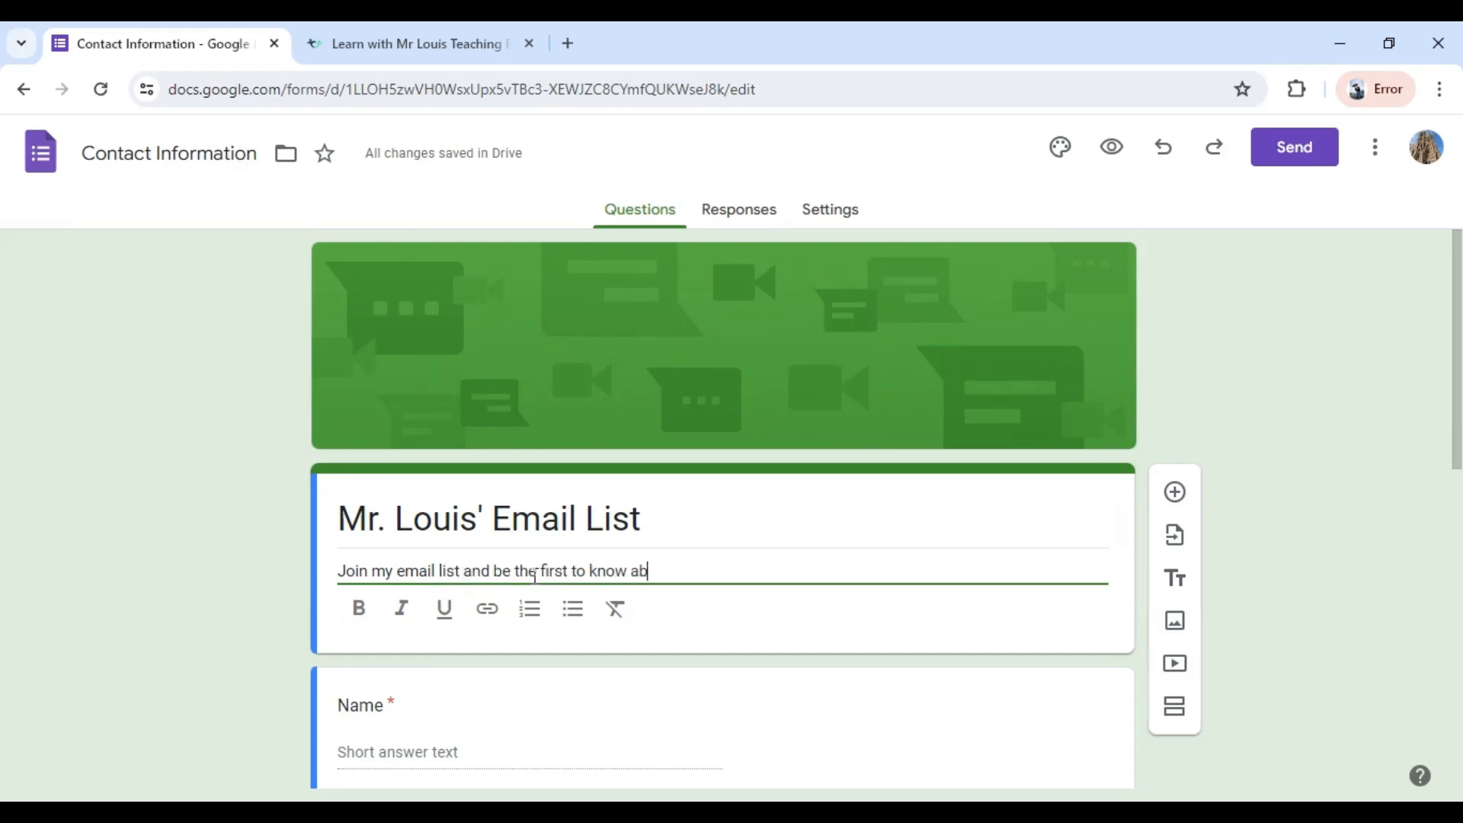
{"action": "type", "text": "out upcoming producct"}
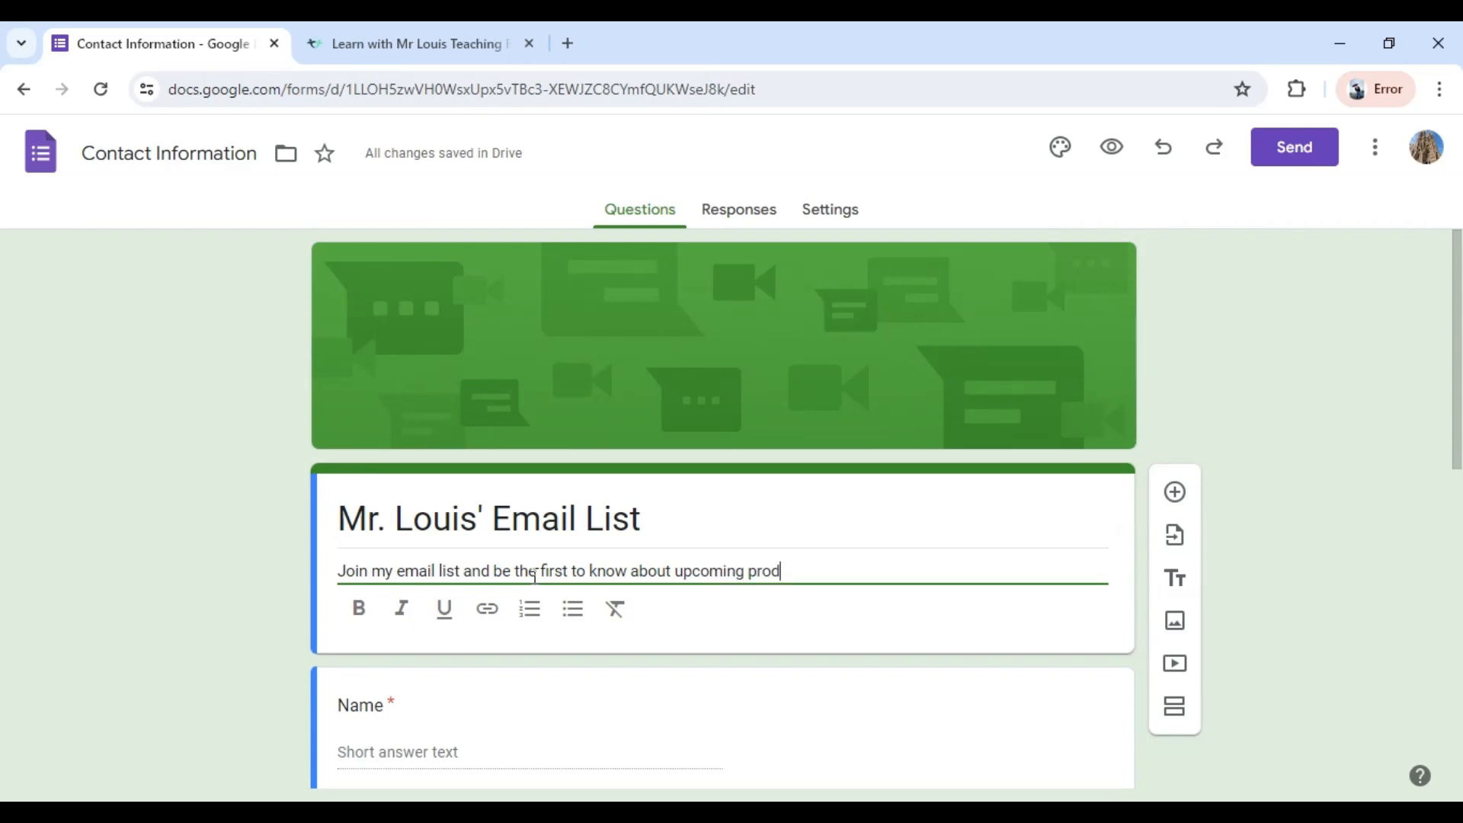
{"action": "key", "text": "BackSpace"}
{"action": "key", "text": "BackSpace"}
{"action": "type", "text": "ts and promotion."}
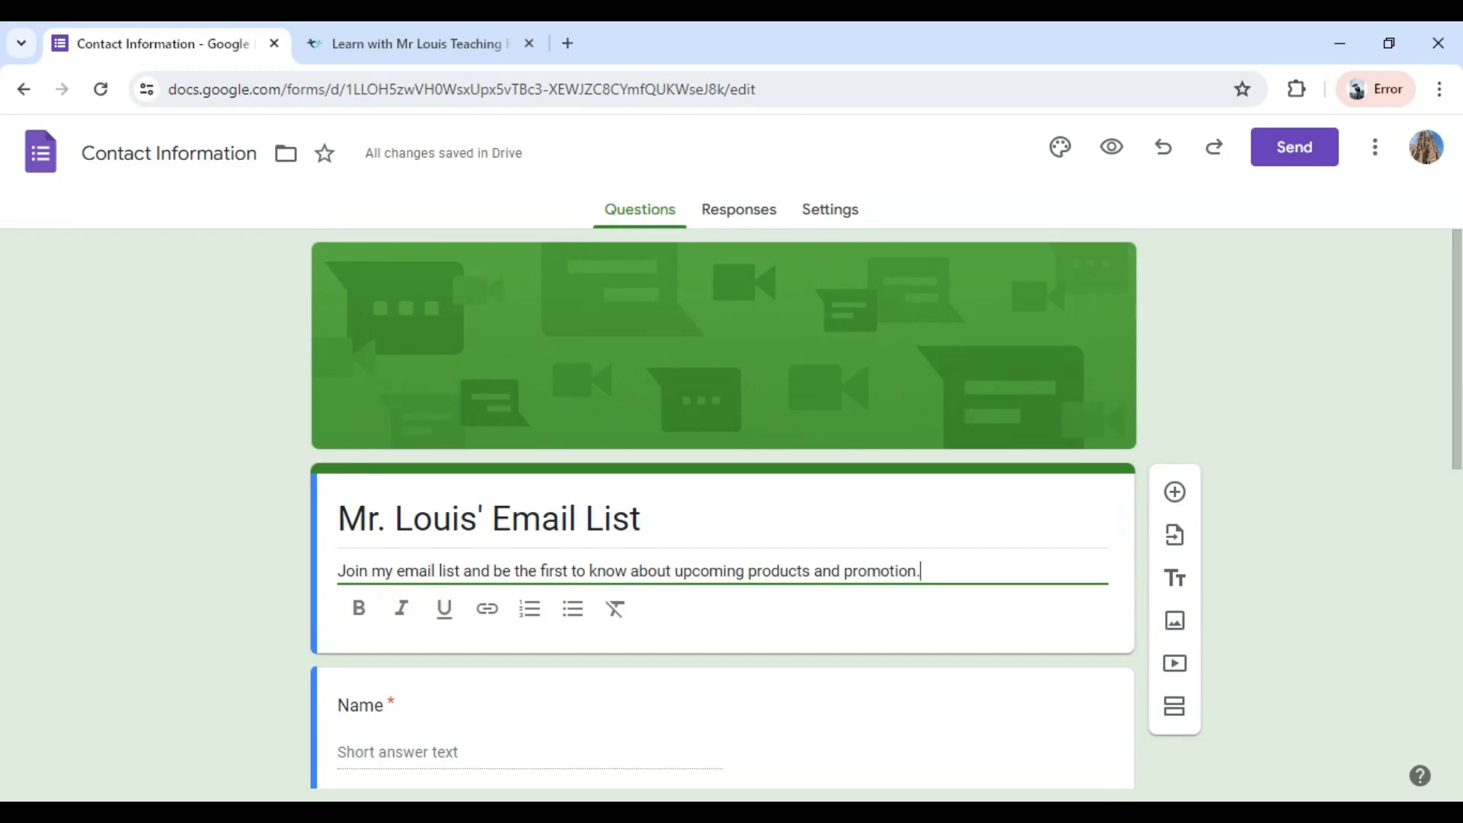
In the form's response settings, set the collection of email addresses to Responder input.
{"action": "scroll", "coordinate": [549, 717], "scroll_direction": "down", "scroll_amount": 1}
{"action": "scroll", "coordinate": [518, 691], "scroll_direction": "down", "scroll_amount": 1}
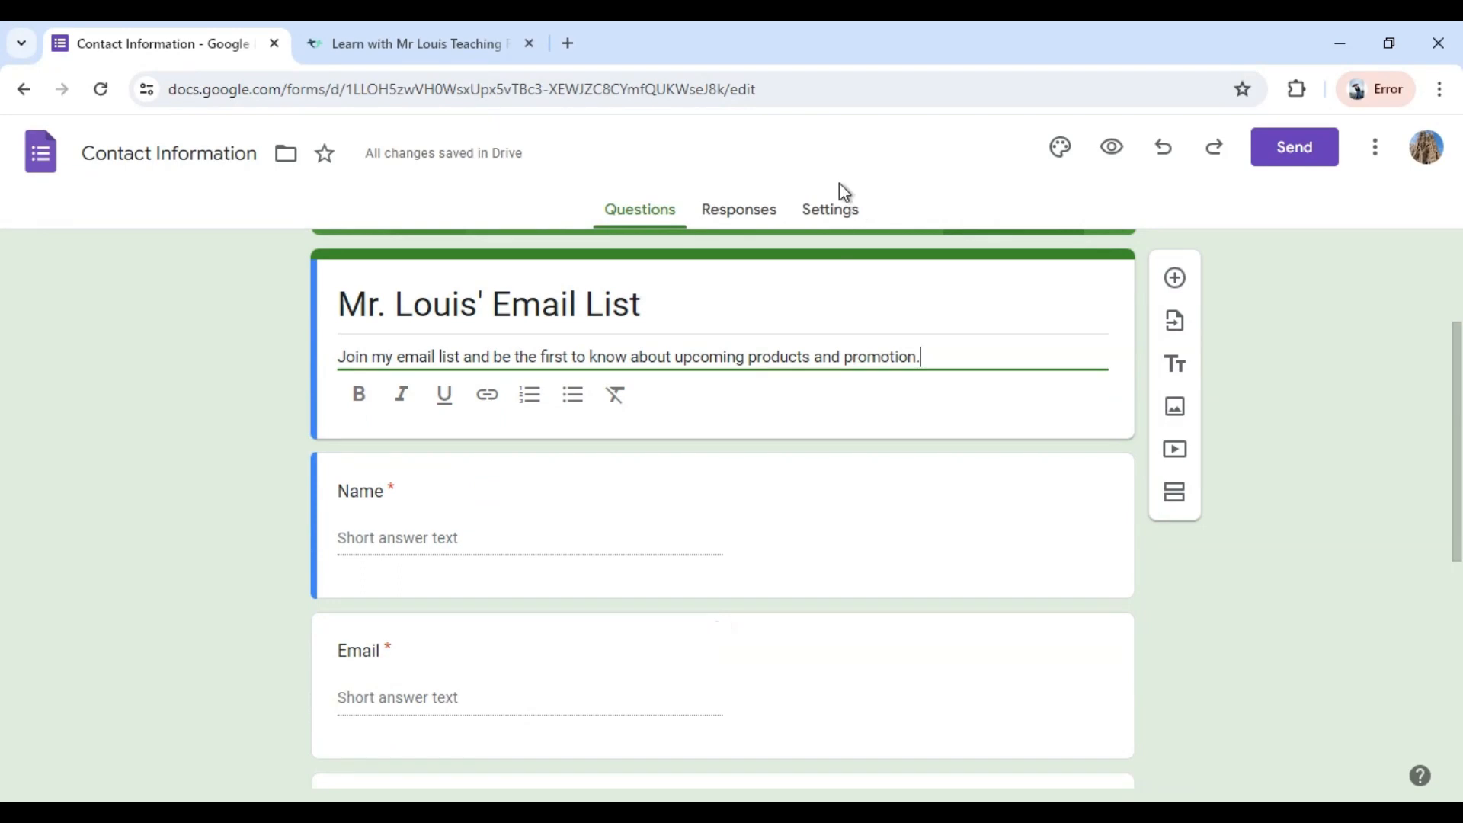
{"action": "left_click", "coordinate": [831, 221]}
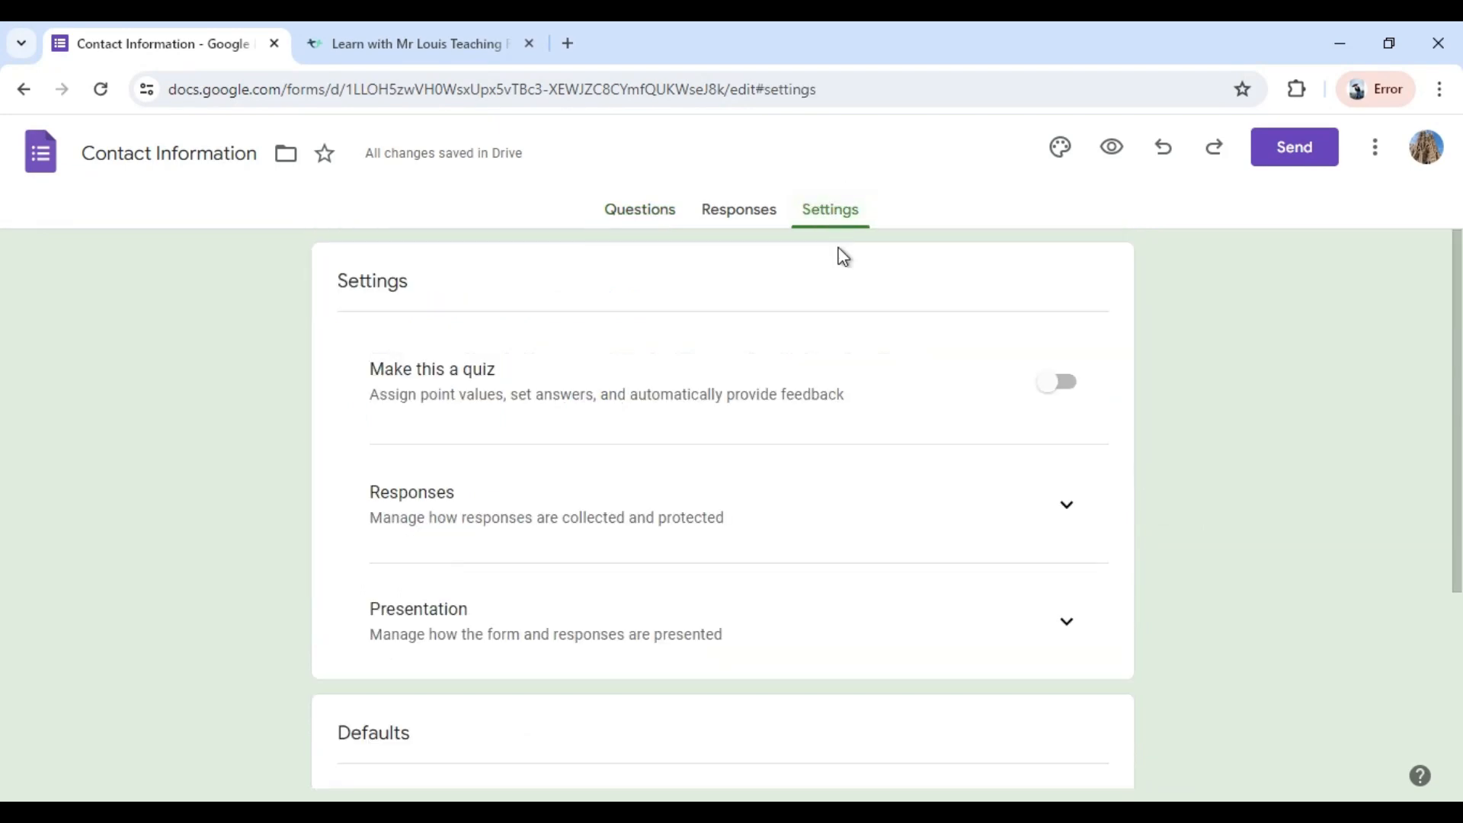
{"action": "scroll", "coordinate": [866, 543], "scroll_direction": "down", "scroll_amount": 4}
{"action": "scroll", "coordinate": [866, 543], "scroll_direction": "up", "scroll_amount": 4}
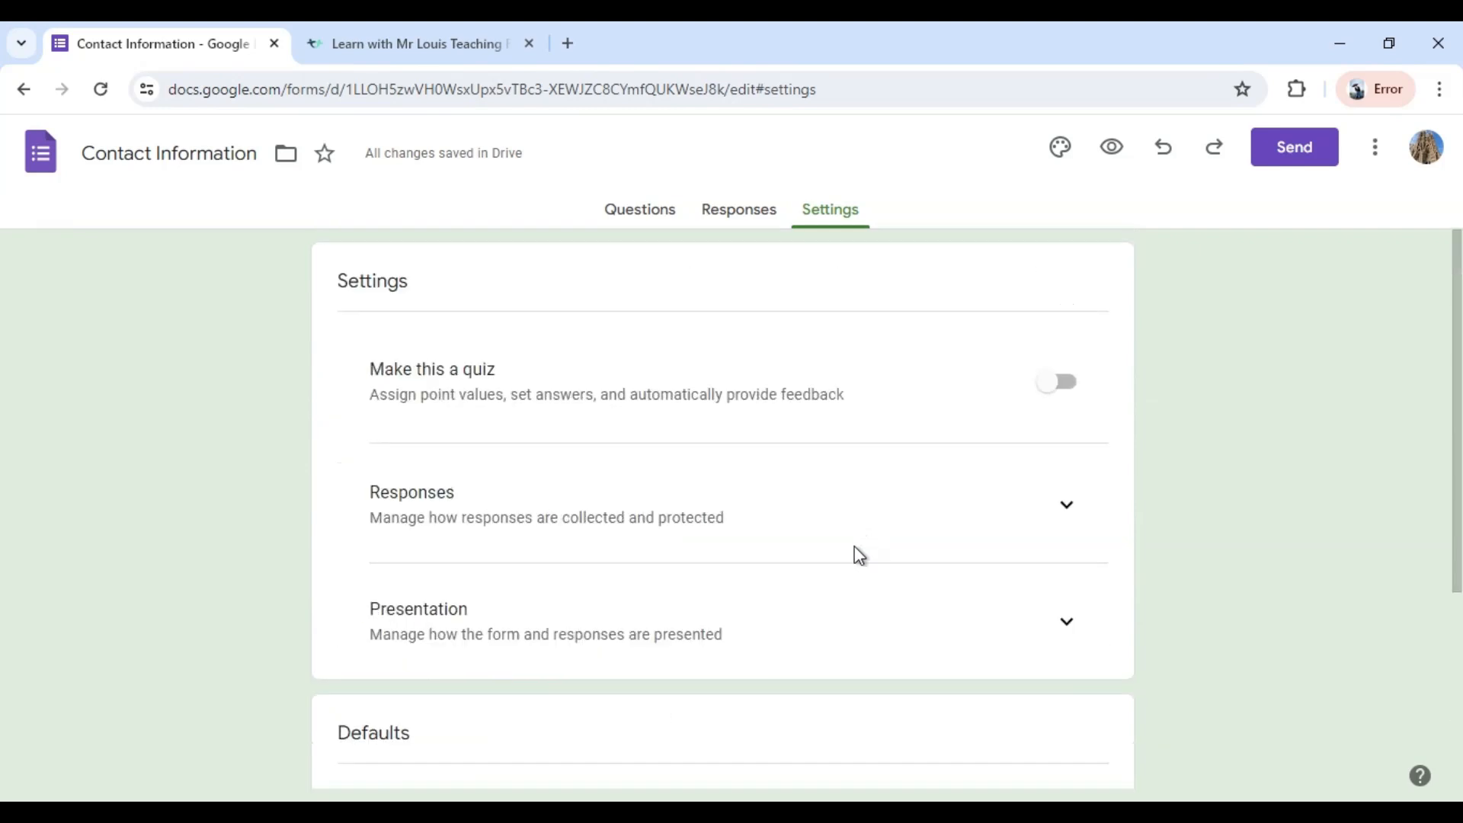
{"action": "left_click", "coordinate": [1067, 507]}
{"action": "scroll", "coordinate": [653, 538], "scroll_direction": "down", "scroll_amount": 1}
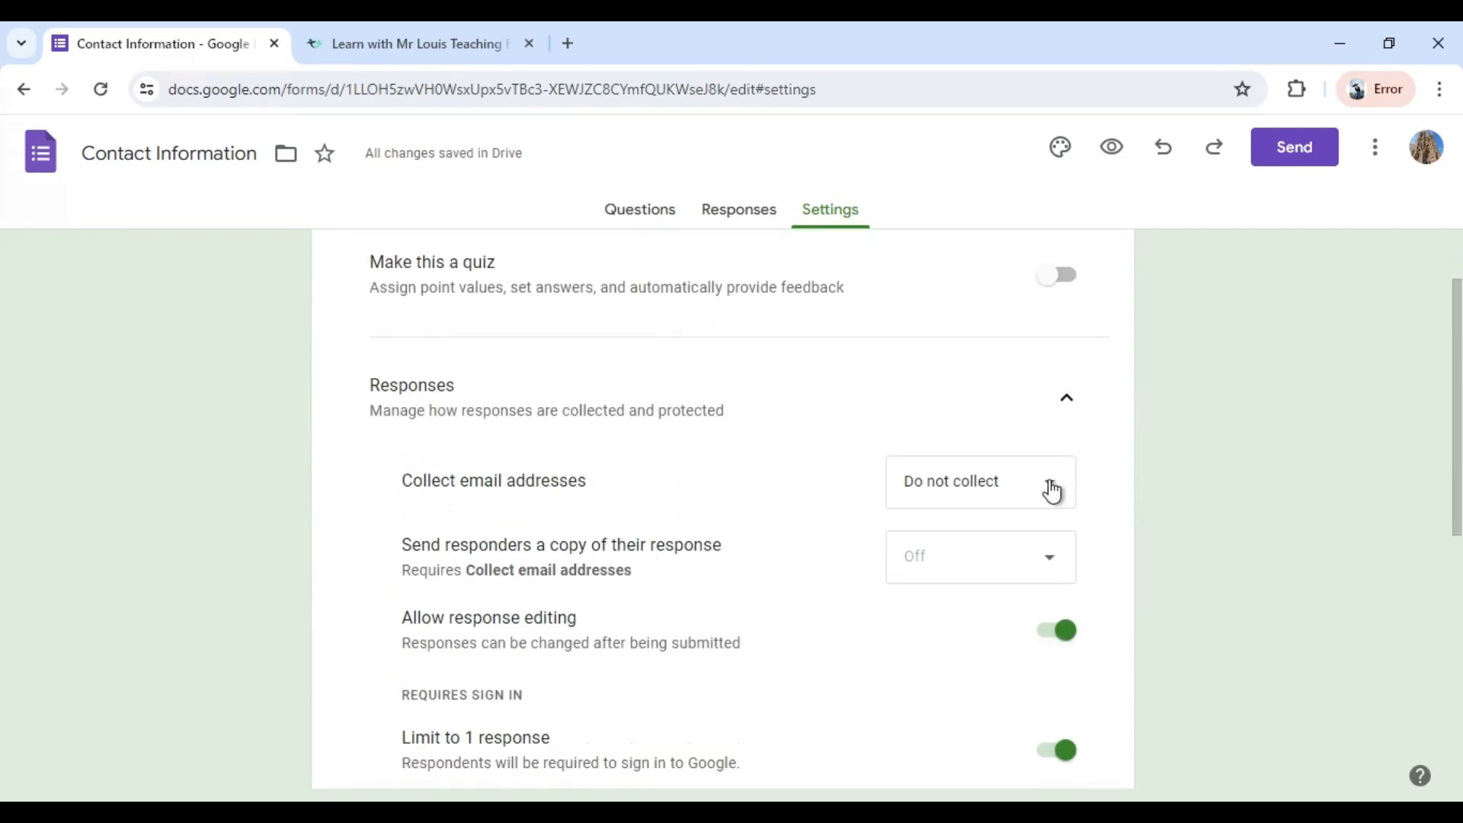
{"action": "left_click", "coordinate": [1051, 491]}
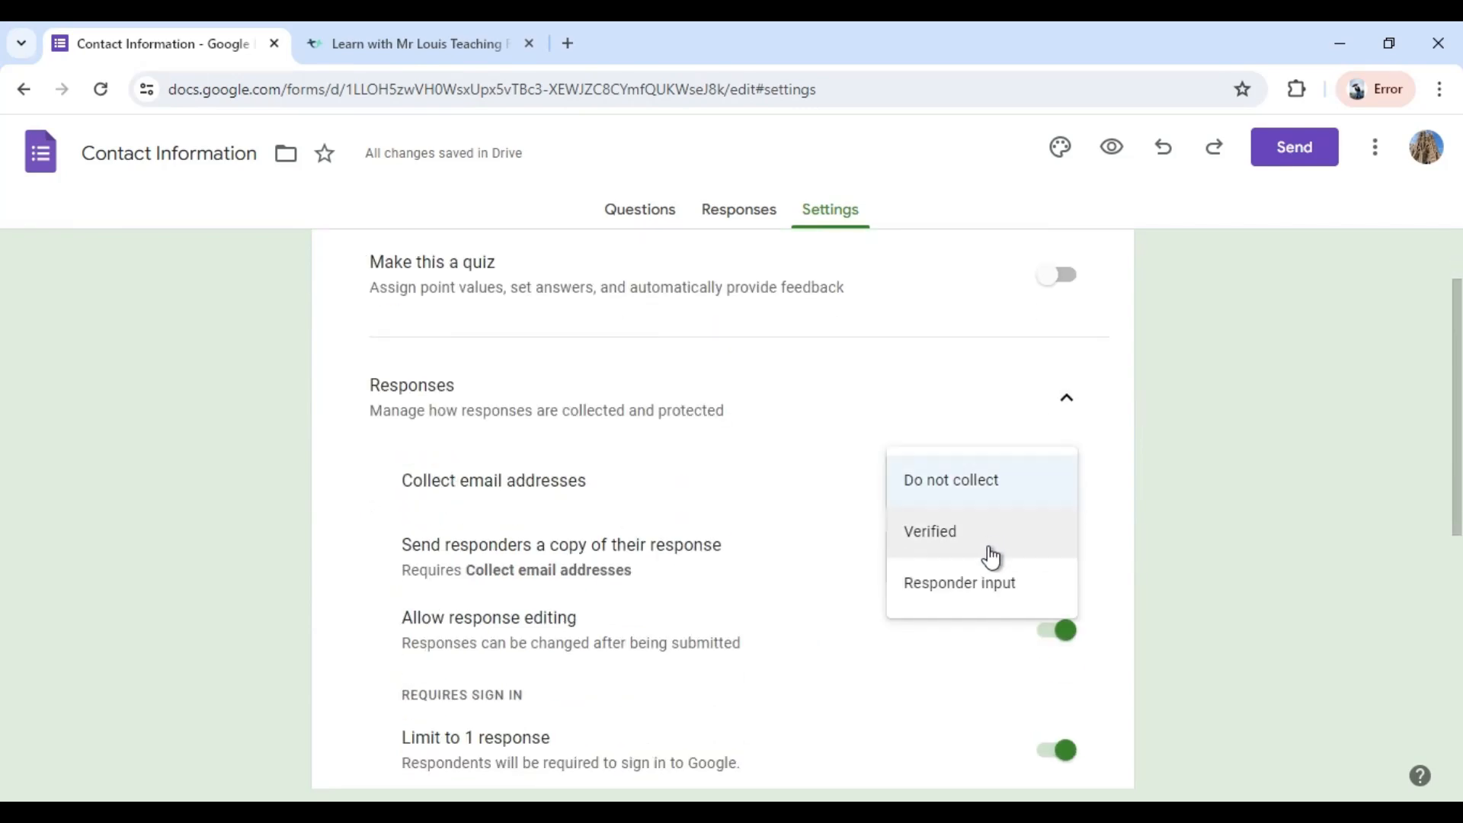
{"action": "left_click", "coordinate": [963, 594]}
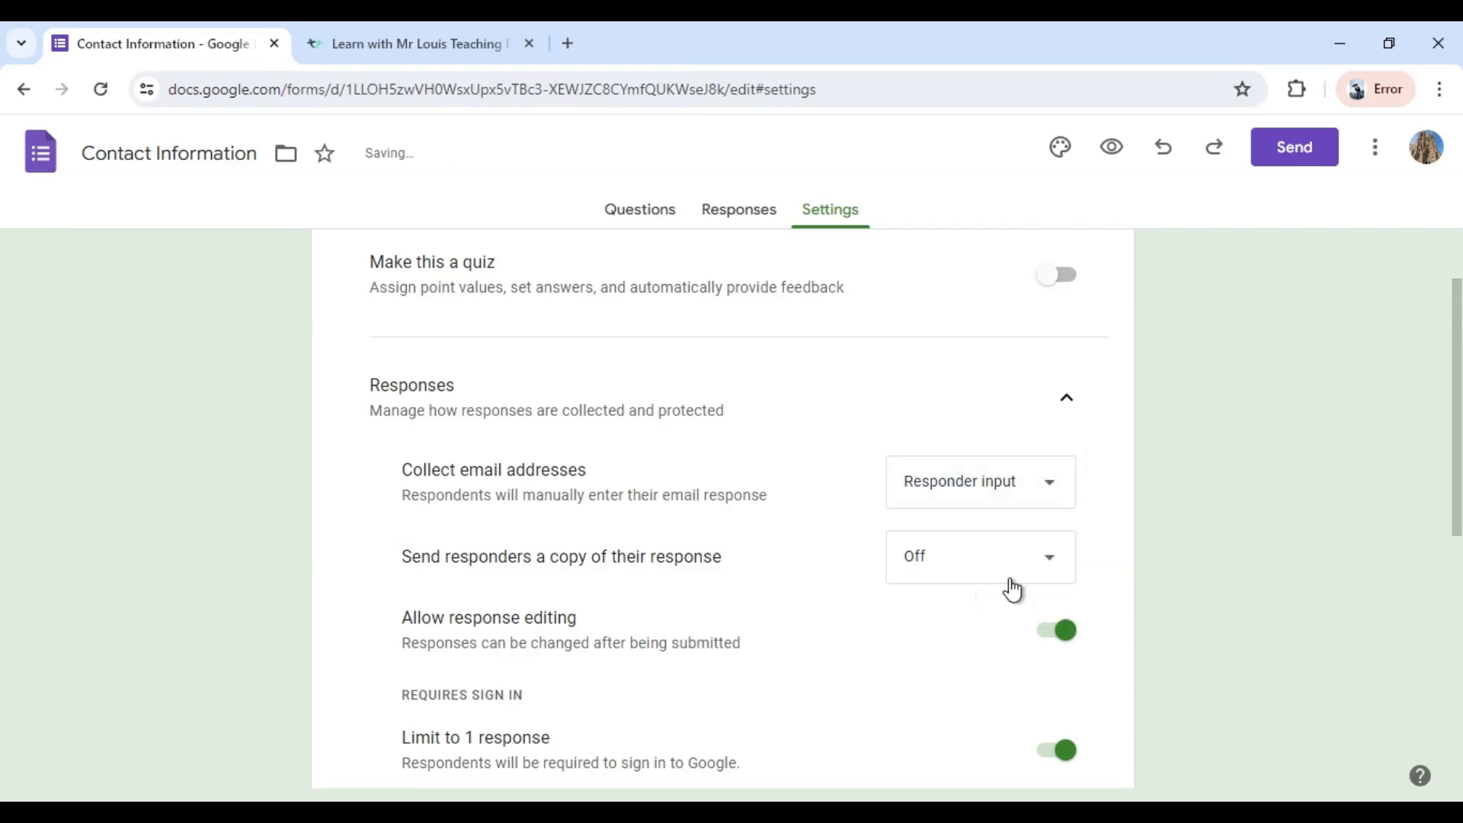
Set sending responders a copy of their response to When requested, and review the other response settings.
{"action": "scroll", "coordinate": [1007, 586], "scroll_direction": "down", "scroll_amount": 1}
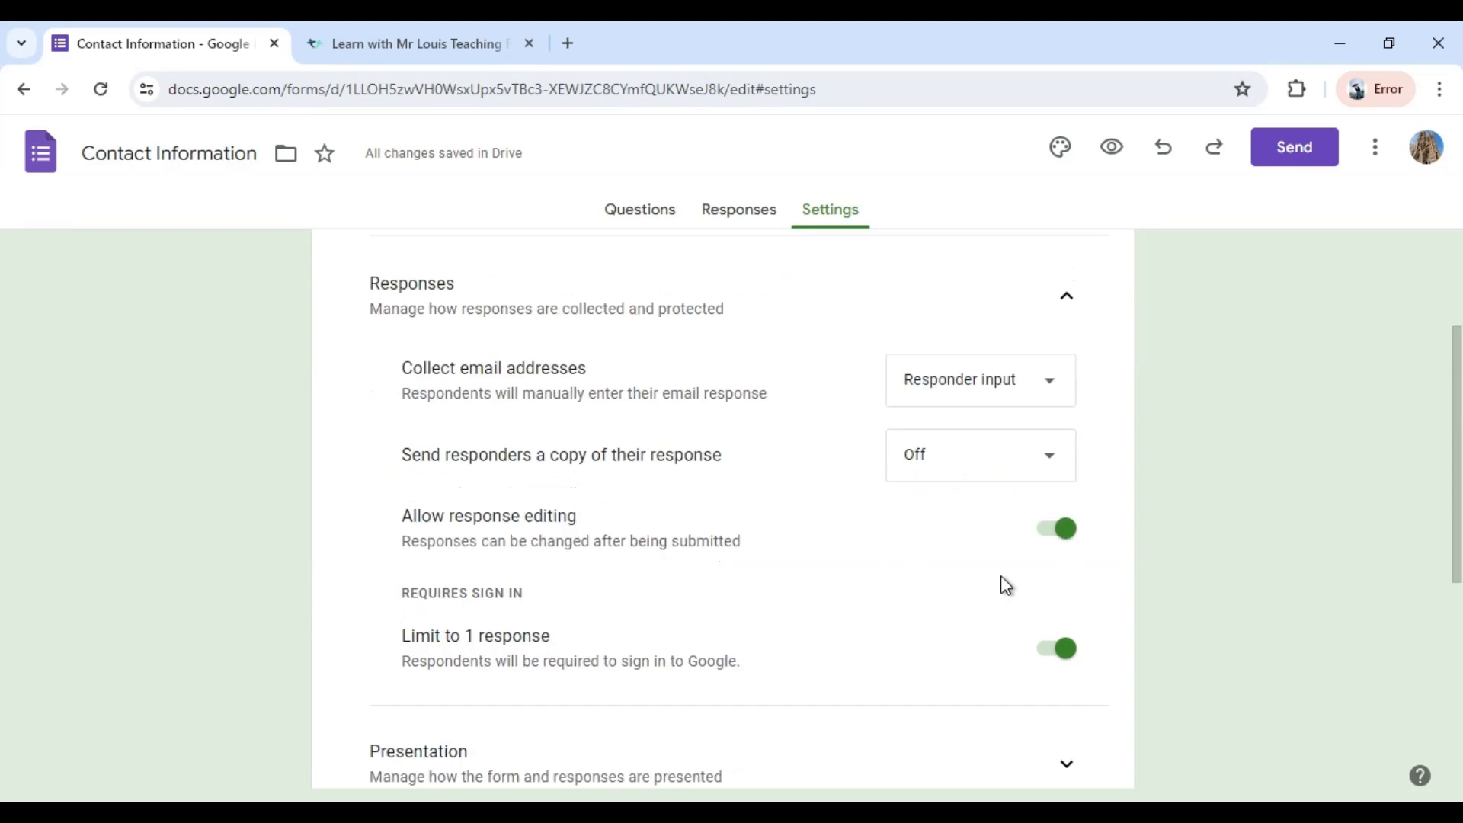
{"action": "left_click", "coordinate": [1053, 463]}
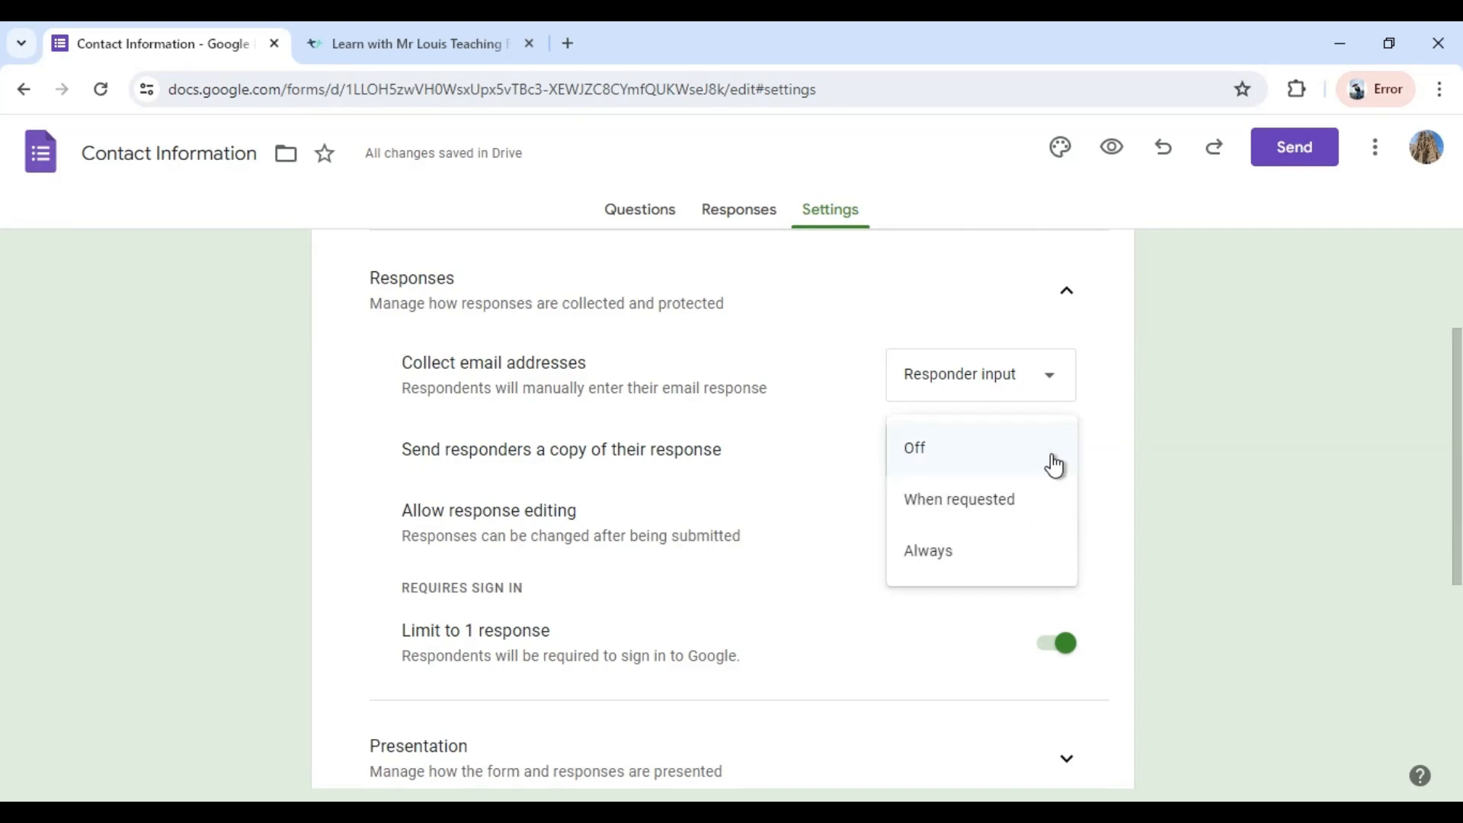
{"action": "left_click", "coordinate": [1002, 509]}
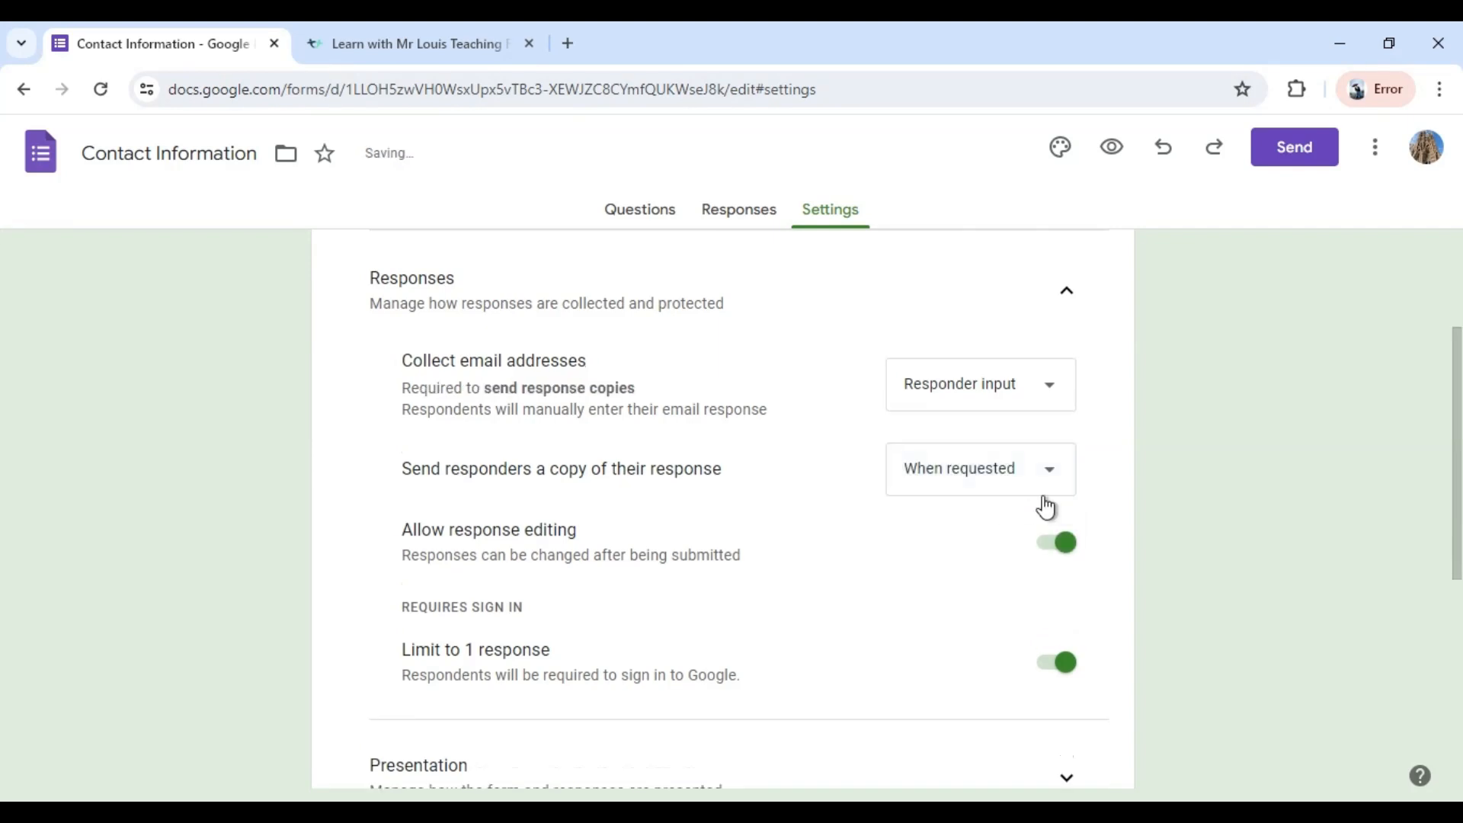
{"action": "scroll", "coordinate": [1045, 505], "scroll_direction": "up", "scroll_amount": 3}
{"action": "scroll", "coordinate": [1039, 497], "scroll_direction": "down", "scroll_amount": 2}
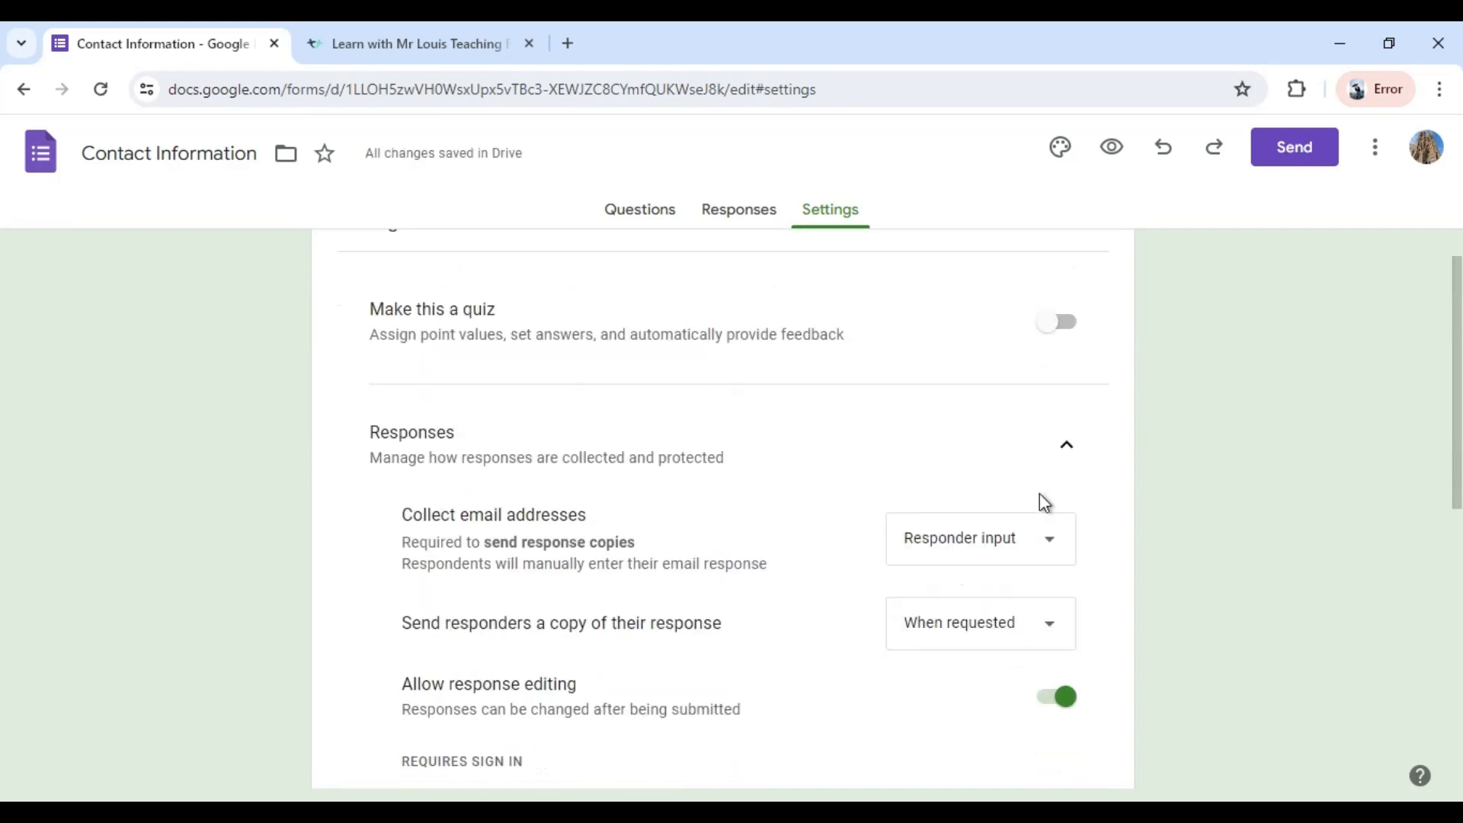
{"action": "scroll", "coordinate": [1025, 533], "scroll_direction": "down", "scroll_amount": 1}
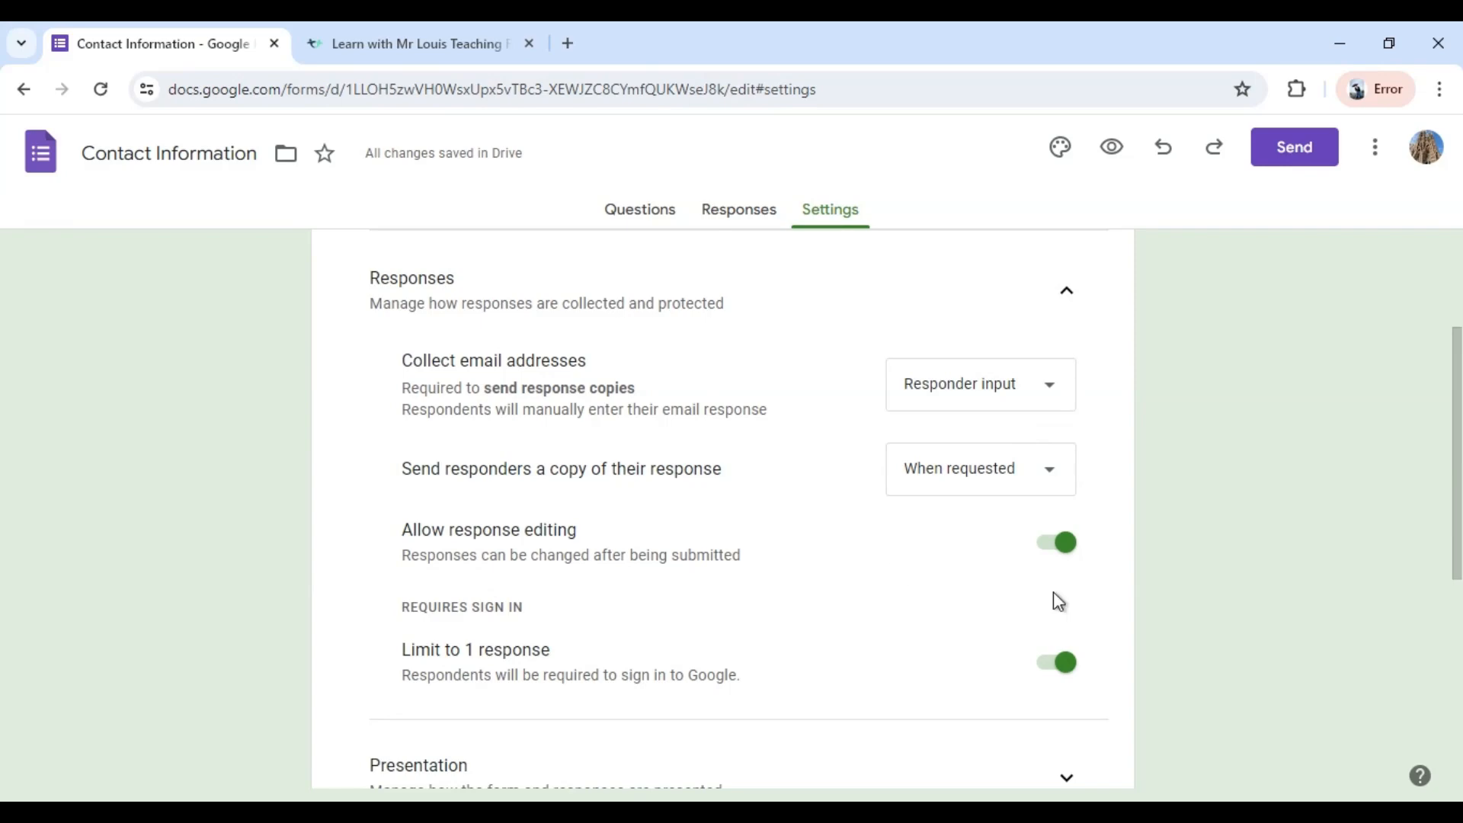
{"action": "scroll", "coordinate": [1042, 597], "scroll_direction": "down", "scroll_amount": 1}
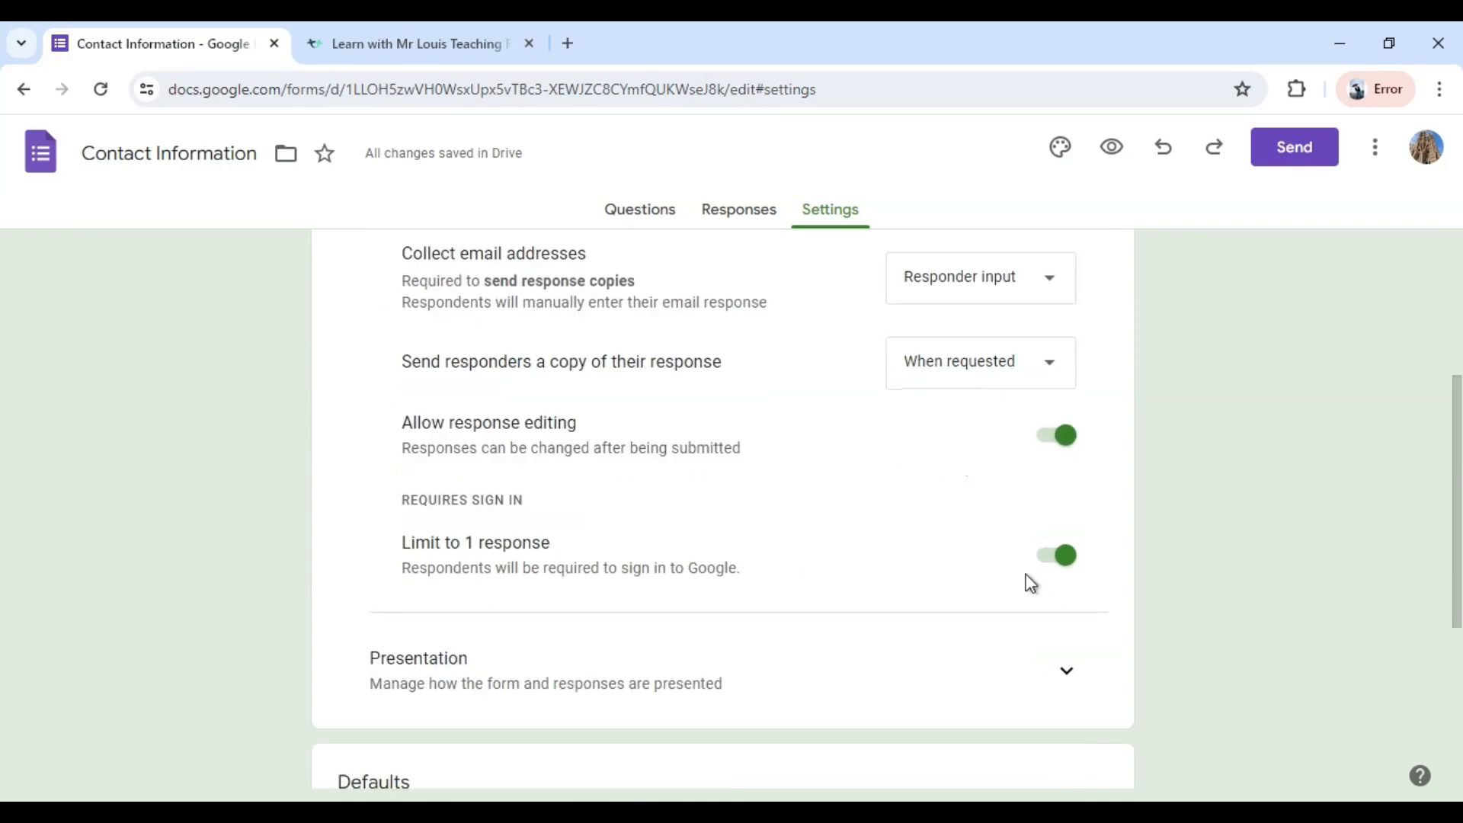
Review the form's presentation settings, including the progress bar, question order, confirmation message, results summary and autosave options.
{"action": "scroll", "coordinate": [1030, 584], "scroll_direction": "down", "scroll_amount": 1}
{"action": "left_click", "coordinate": [1068, 571]}
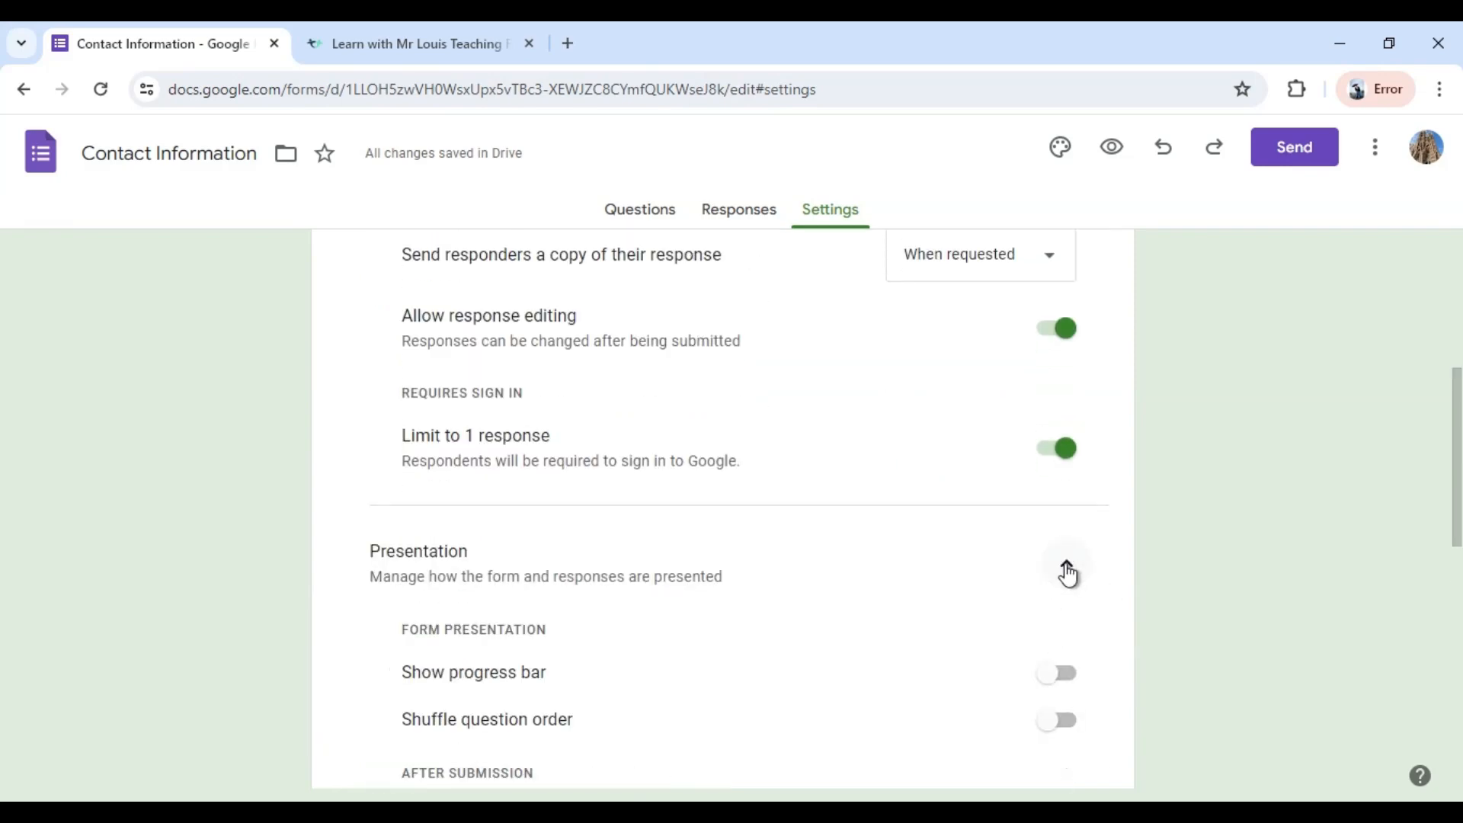
{"action": "scroll", "coordinate": [1067, 575], "scroll_direction": "down", "scroll_amount": 2}
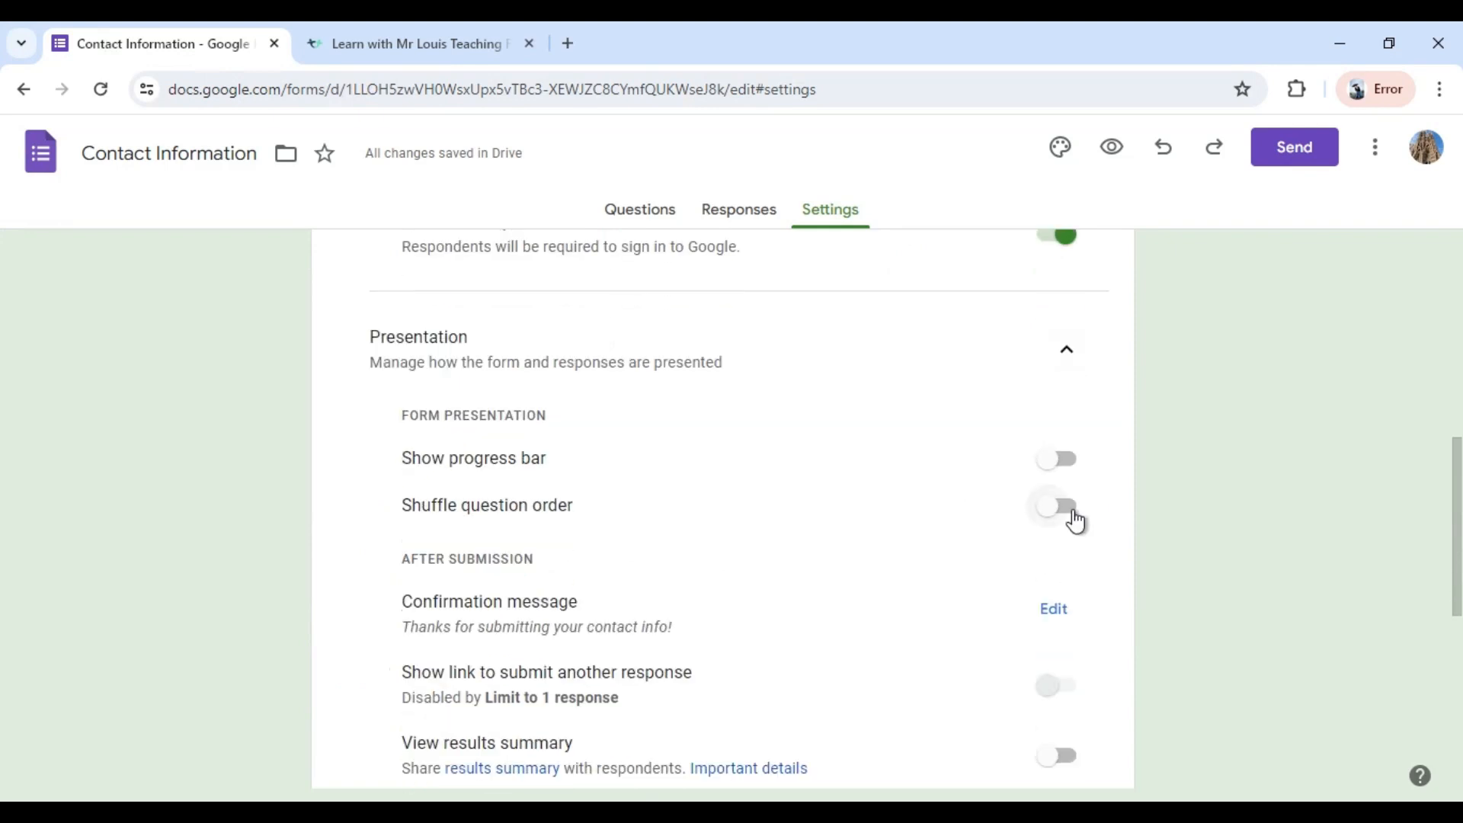
{"action": "scroll", "coordinate": [686, 652], "scroll_direction": "down", "scroll_amount": 1}
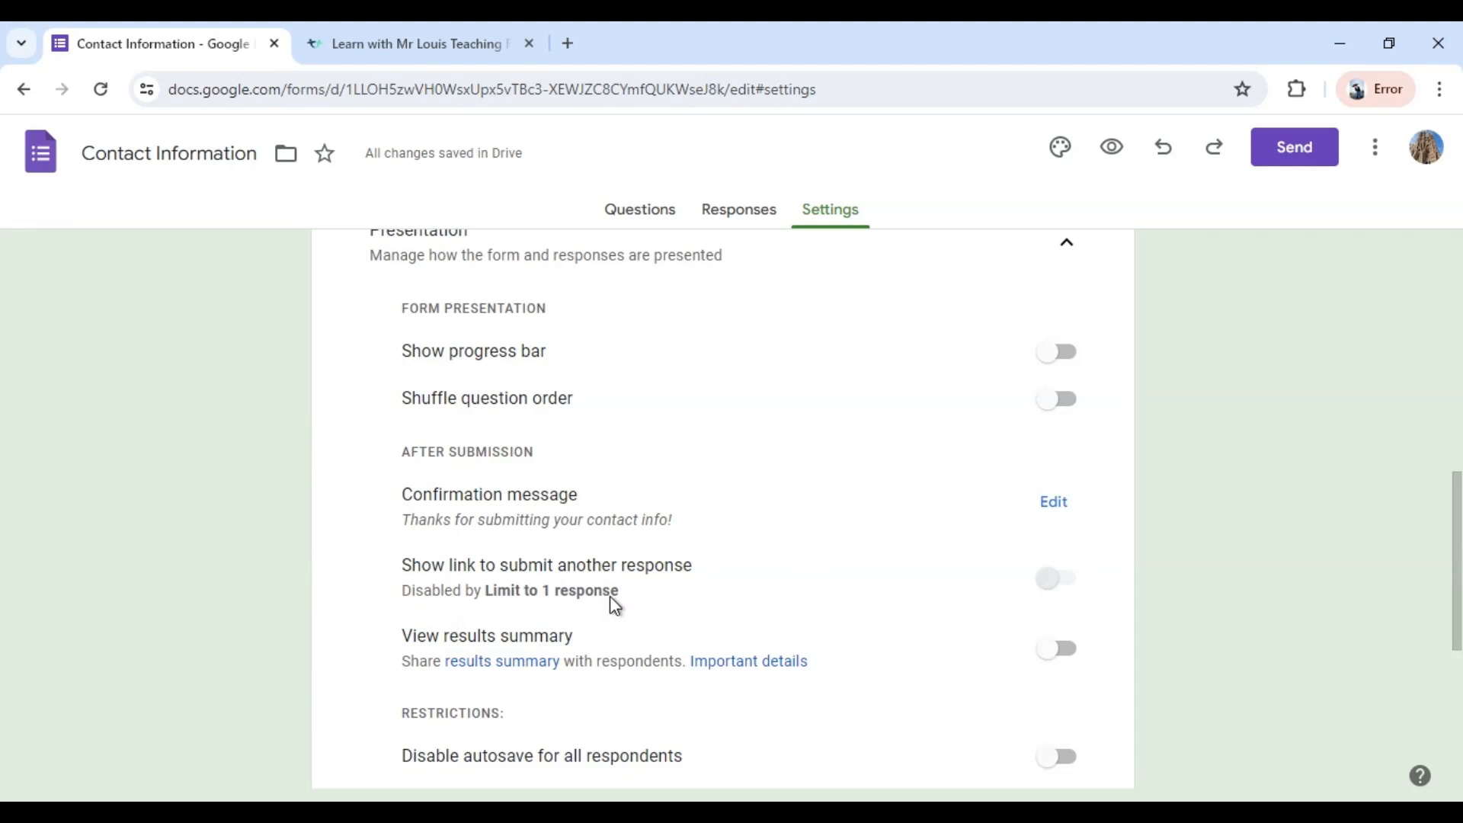
{"action": "scroll", "coordinate": [831, 579], "scroll_direction": "up", "scroll_amount": 4}
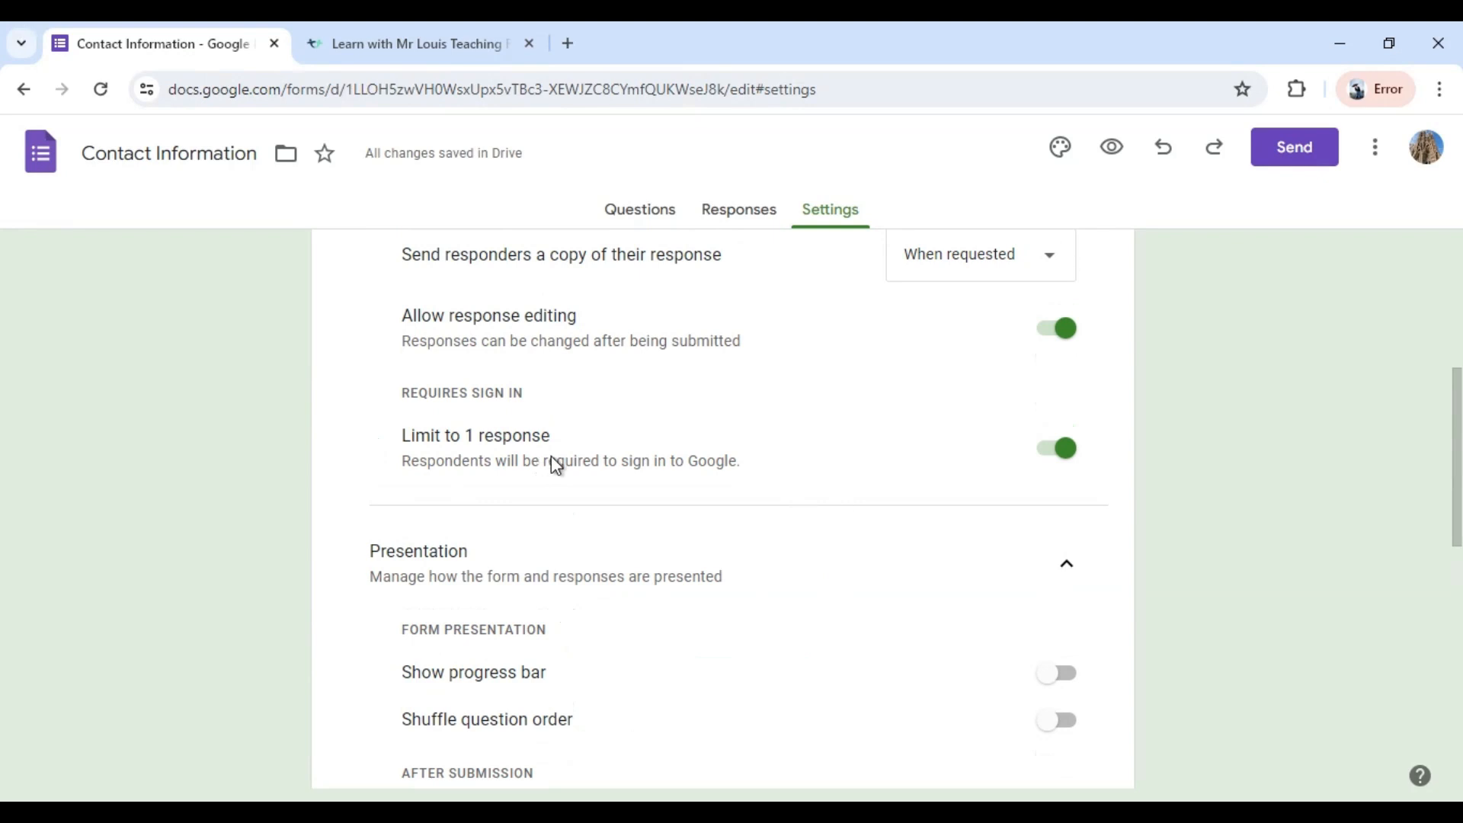
{"action": "scroll", "coordinate": [730, 568], "scroll_direction": "down", "scroll_amount": 4}
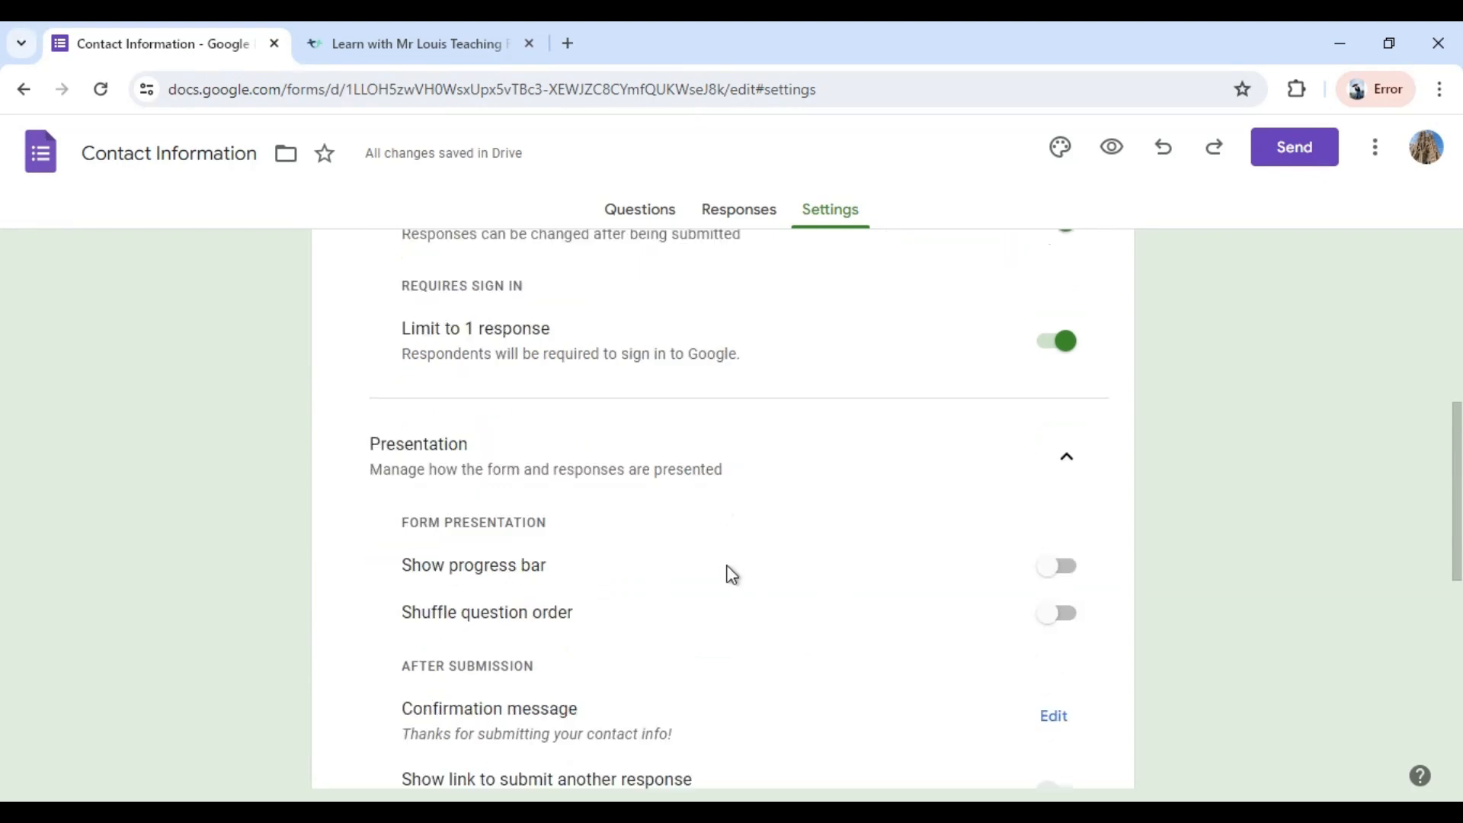
{"action": "scroll", "coordinate": [729, 593], "scroll_direction": "down", "scroll_amount": 1}
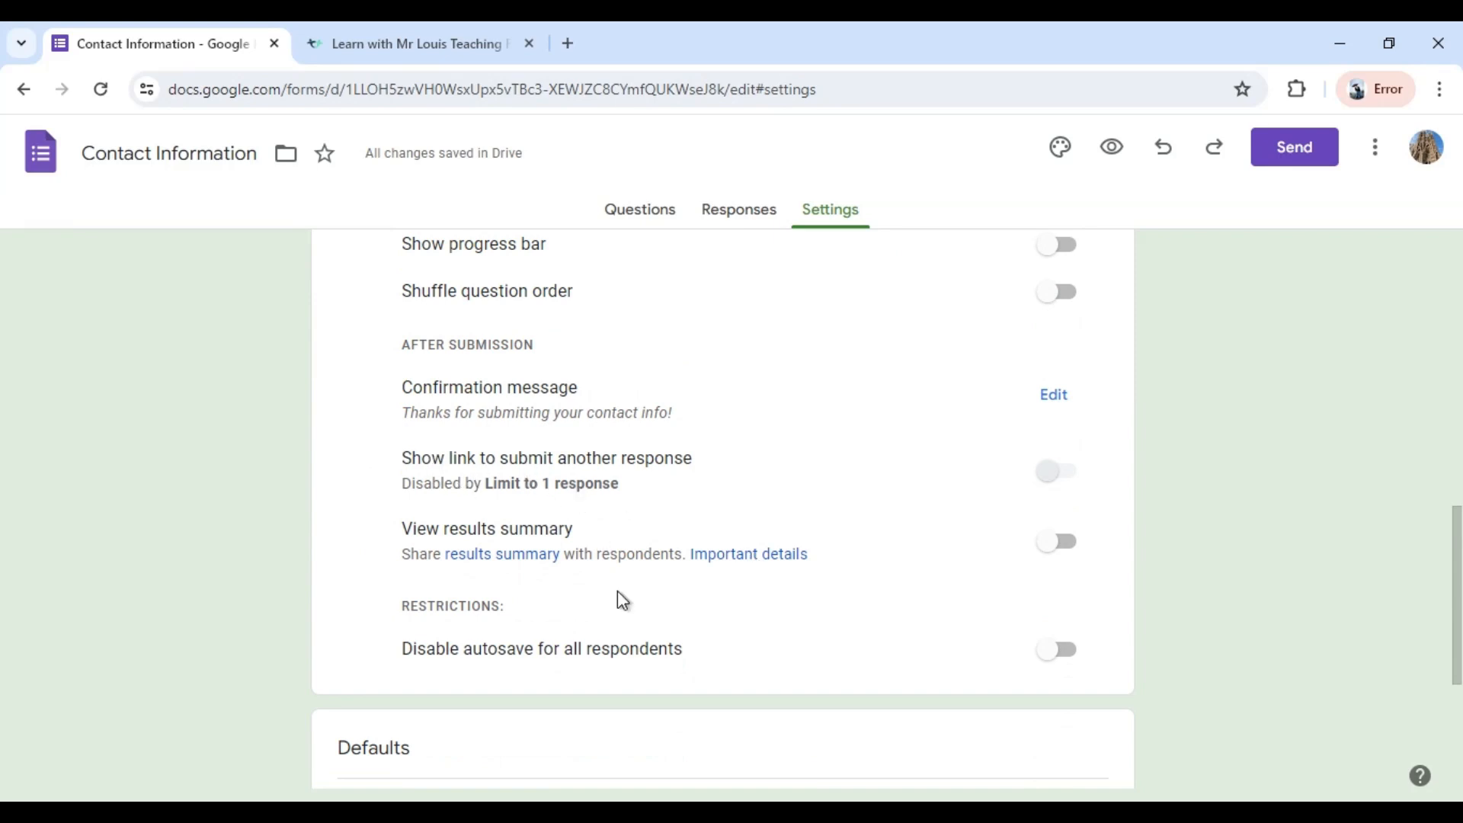
{"action": "scroll", "coordinate": [580, 591], "scroll_direction": "down", "scroll_amount": 1}
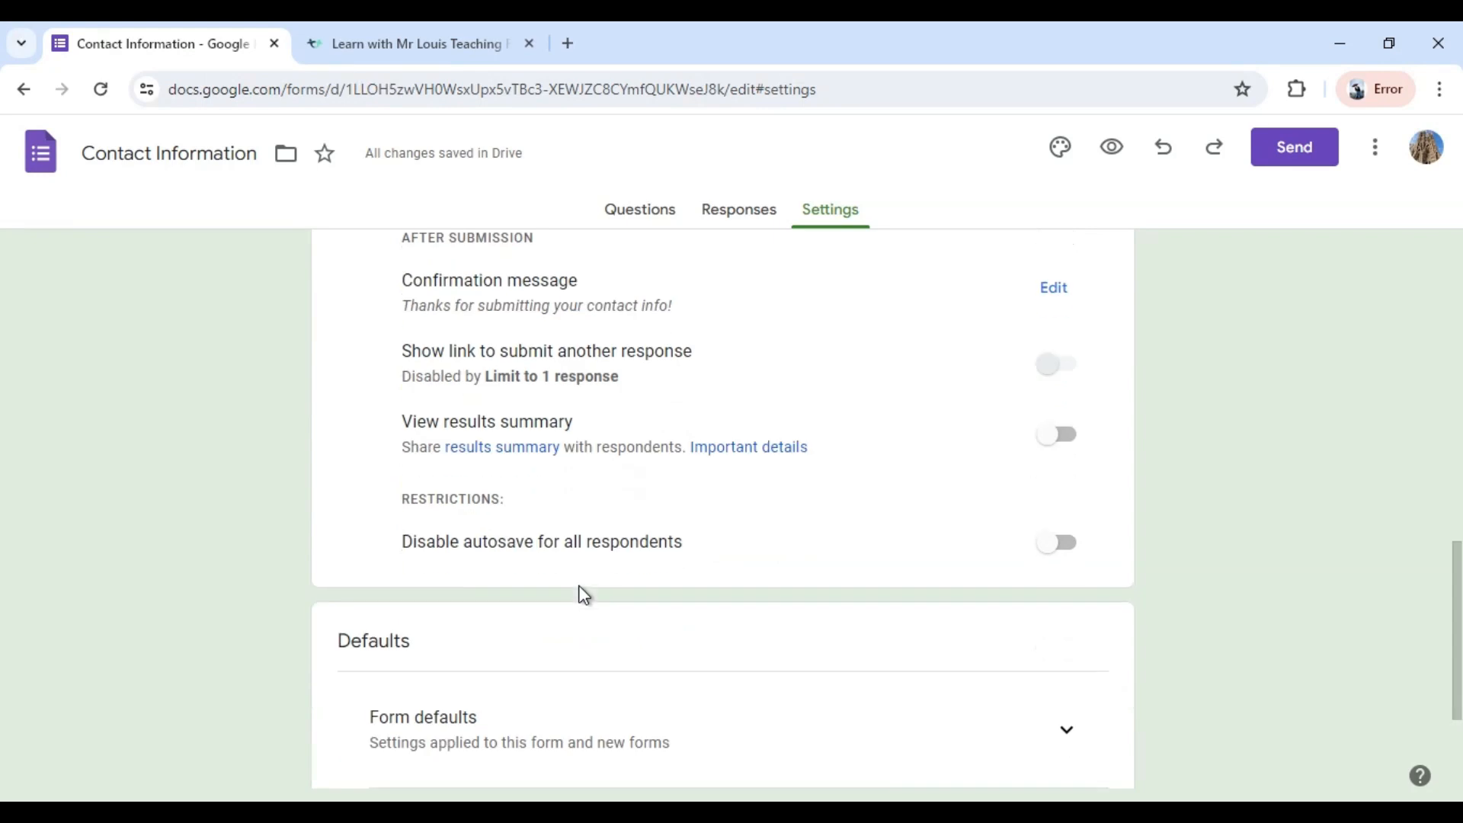
{"action": "scroll", "coordinate": [620, 634], "scroll_direction": "down", "scroll_amount": 1}
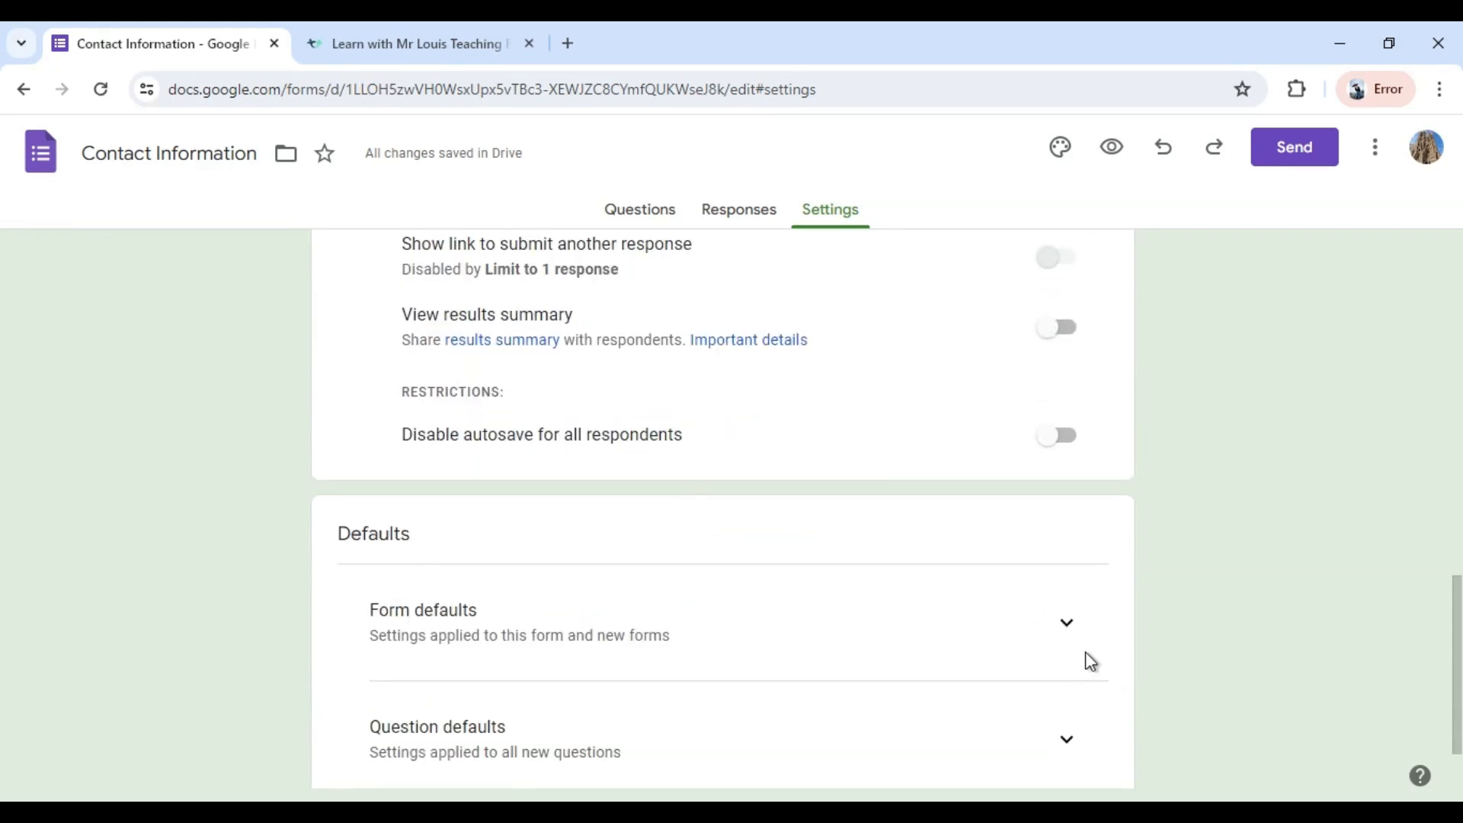
Review the form defaults for collecting email addresses and the question defaults for required questions.
{"action": "left_click", "coordinate": [1066, 624]}
{"action": "scroll", "coordinate": [1067, 627], "scroll_direction": "down", "scroll_amount": 1}
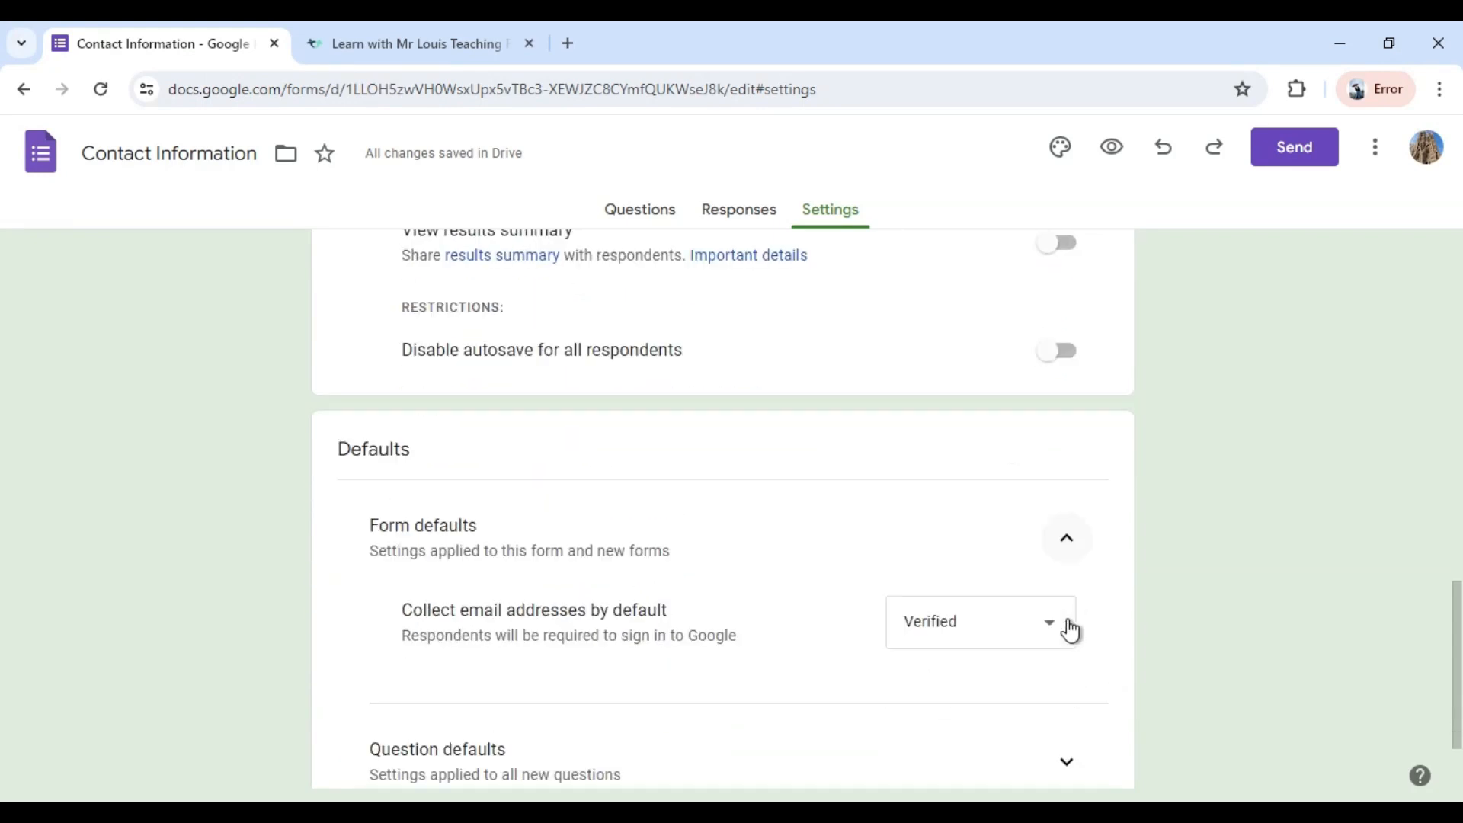
{"action": "scroll", "coordinate": [805, 644], "scroll_direction": "down", "scroll_amount": 1}
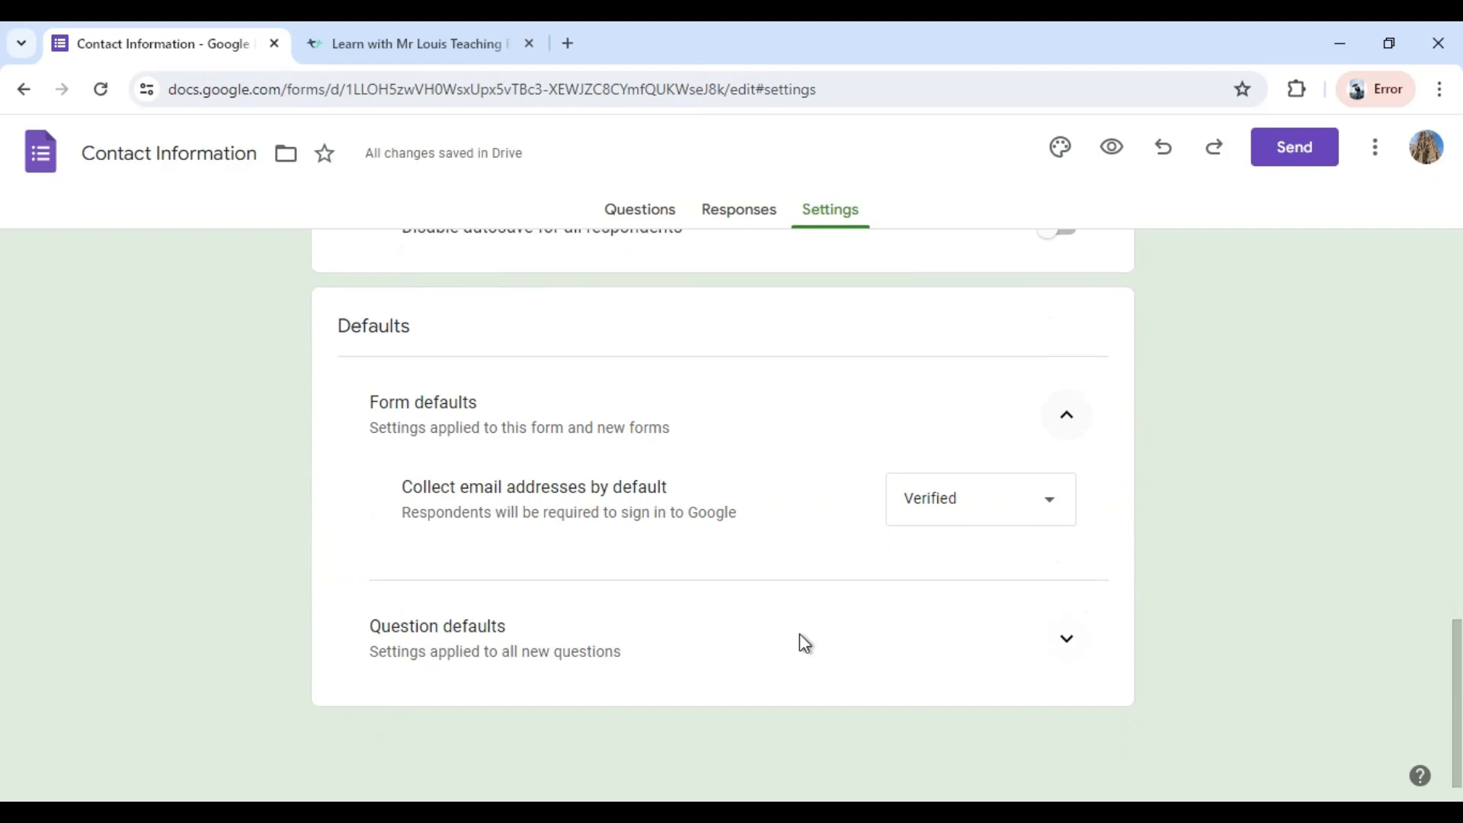
{"action": "left_click", "coordinate": [1068, 642]}
{"action": "scroll", "coordinate": [1071, 651], "scroll_direction": "down", "scroll_amount": 1}
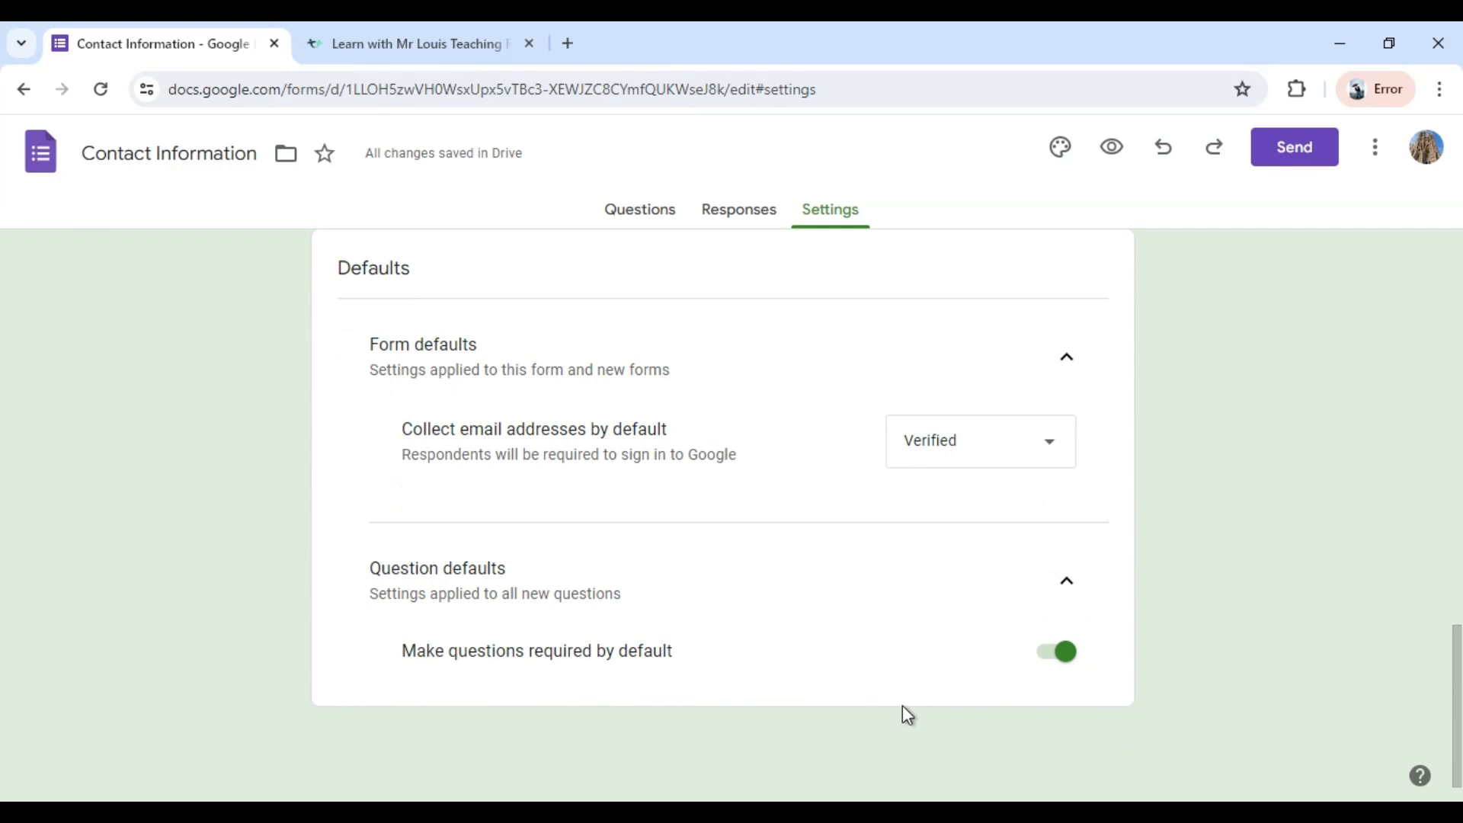
Delete the template's Name, Email, Address, Phone number and Comments questions, keeping only the form's built-in email field.
{"action": "left_click", "coordinate": [626, 216]}
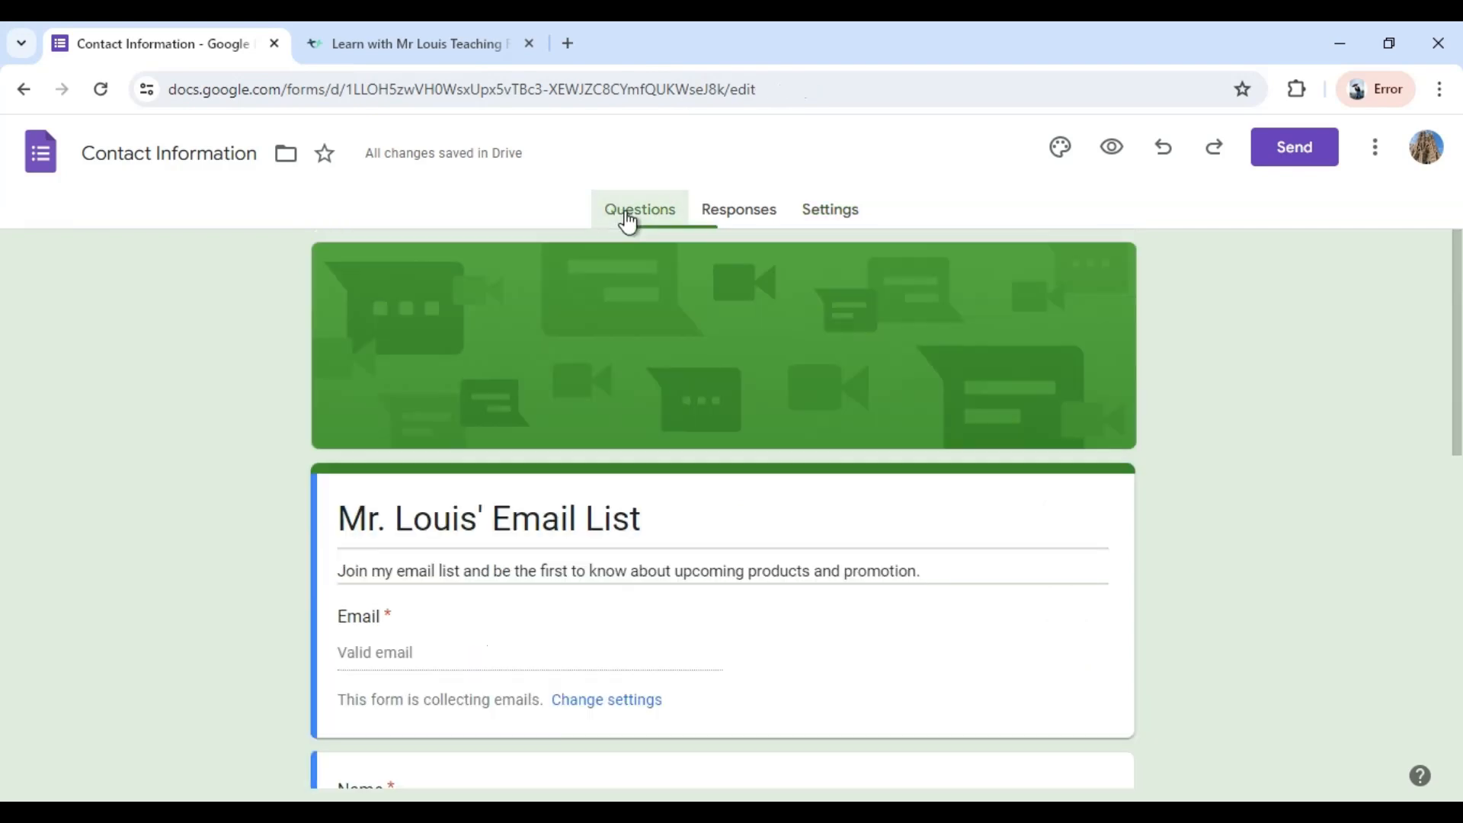
{"action": "scroll", "coordinate": [783, 621], "scroll_direction": "down", "scroll_amount": 4}
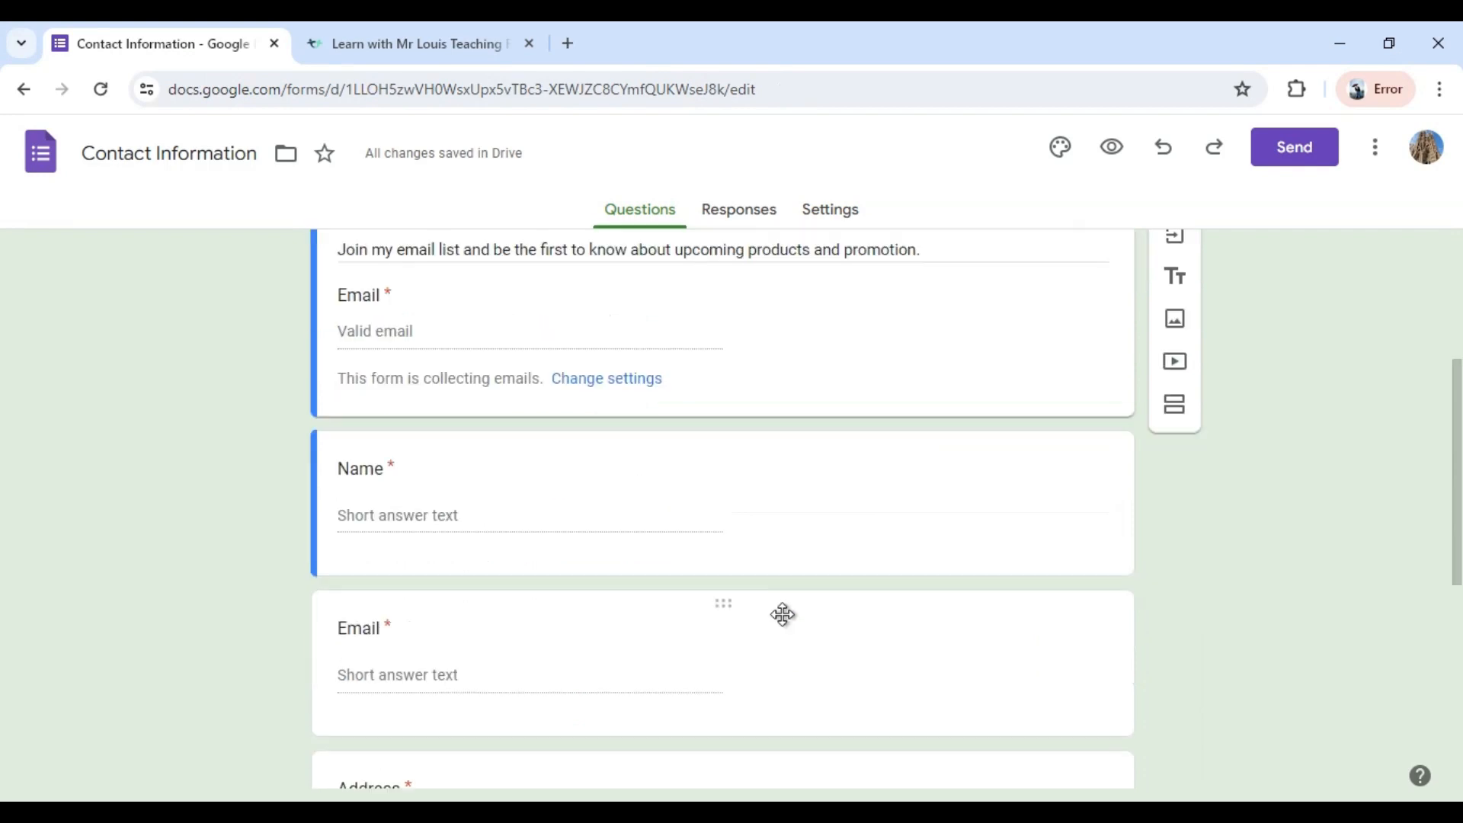
{"action": "scroll", "coordinate": [784, 620], "scroll_direction": "up", "scroll_amount": 1}
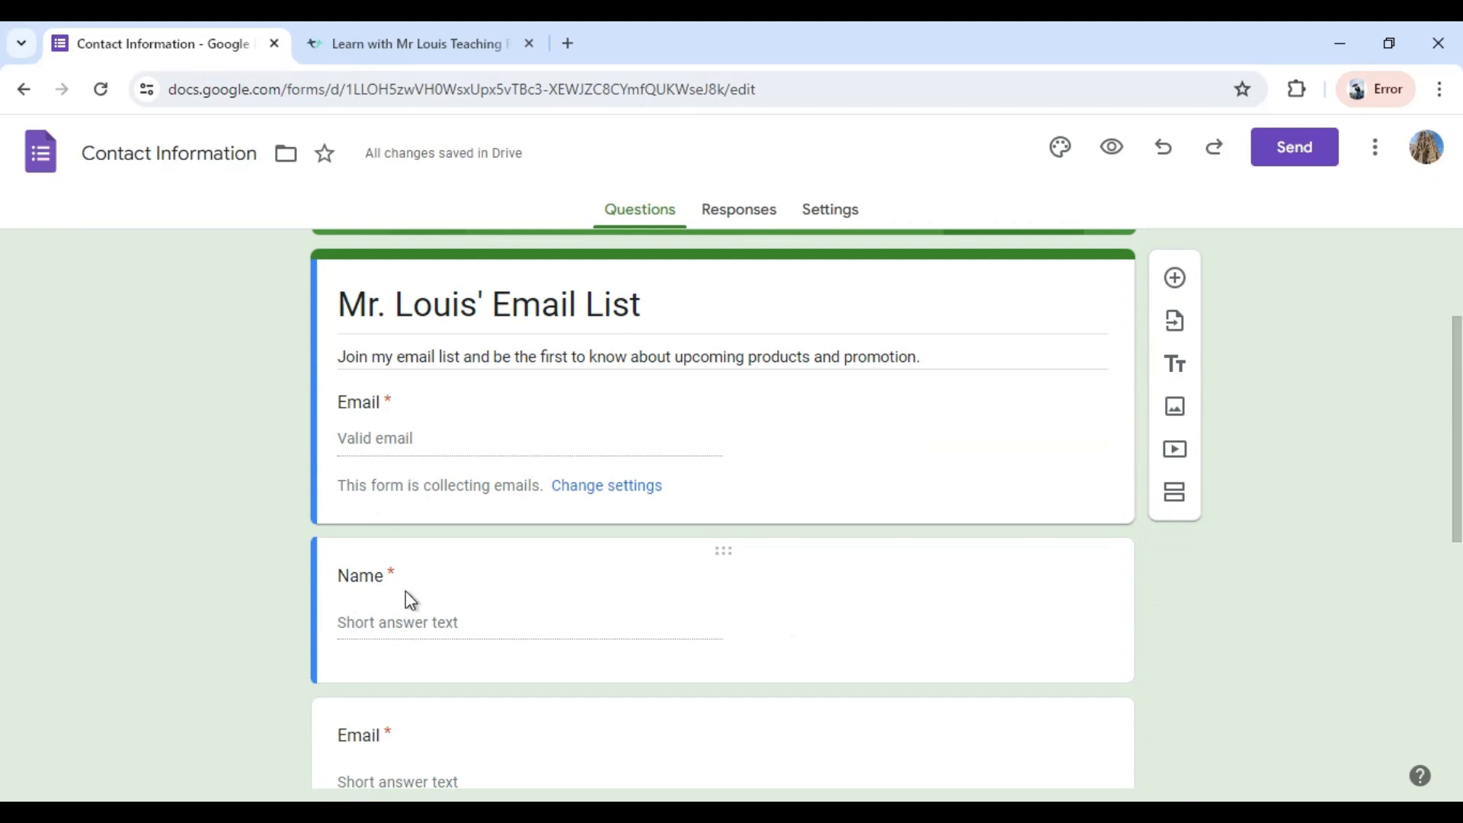
{"action": "left_click", "coordinate": [586, 626]}
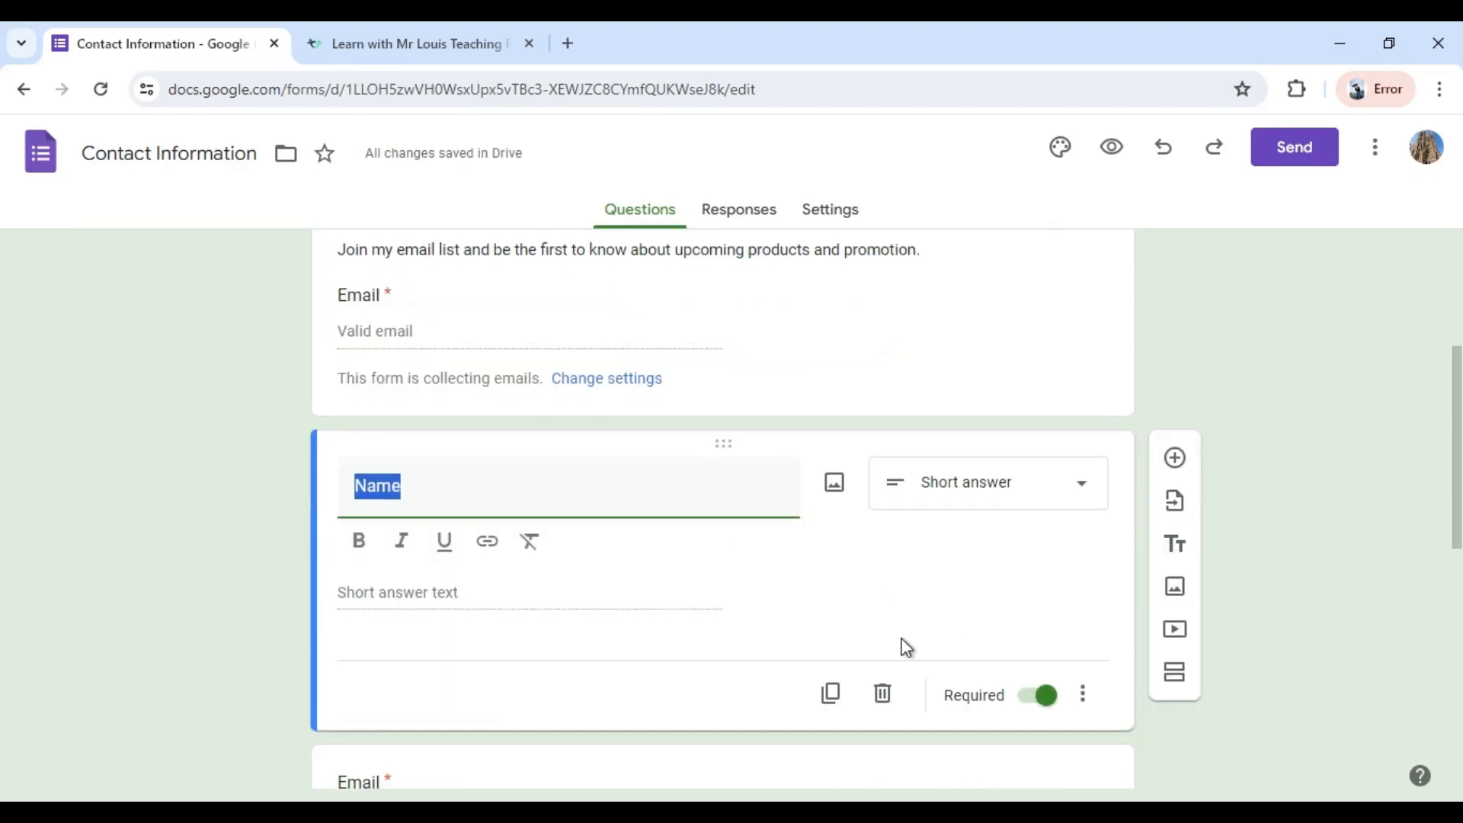
{"action": "left_click", "coordinate": [884, 697]}
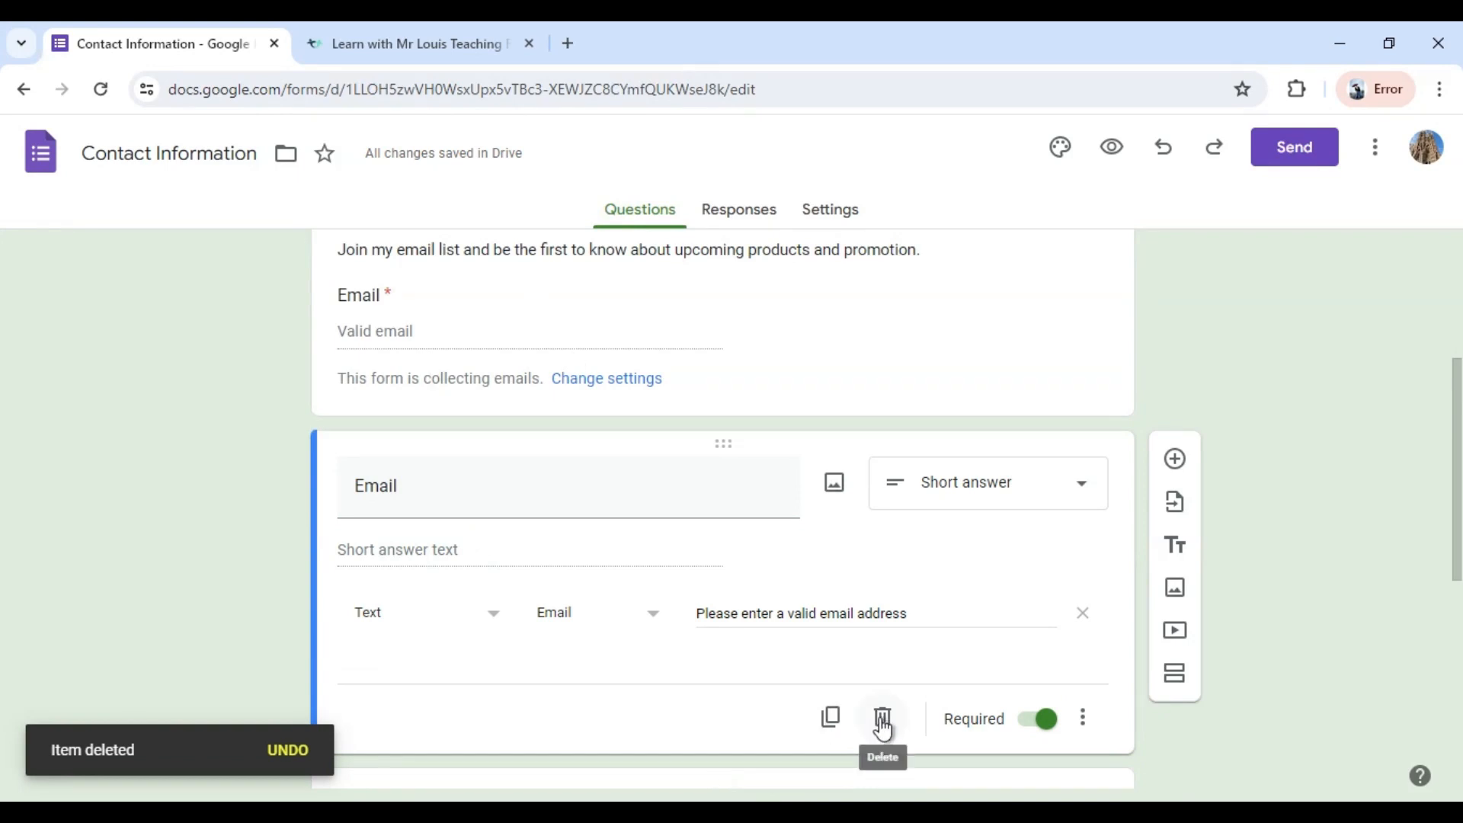
{"action": "left_click", "coordinate": [882, 722]}
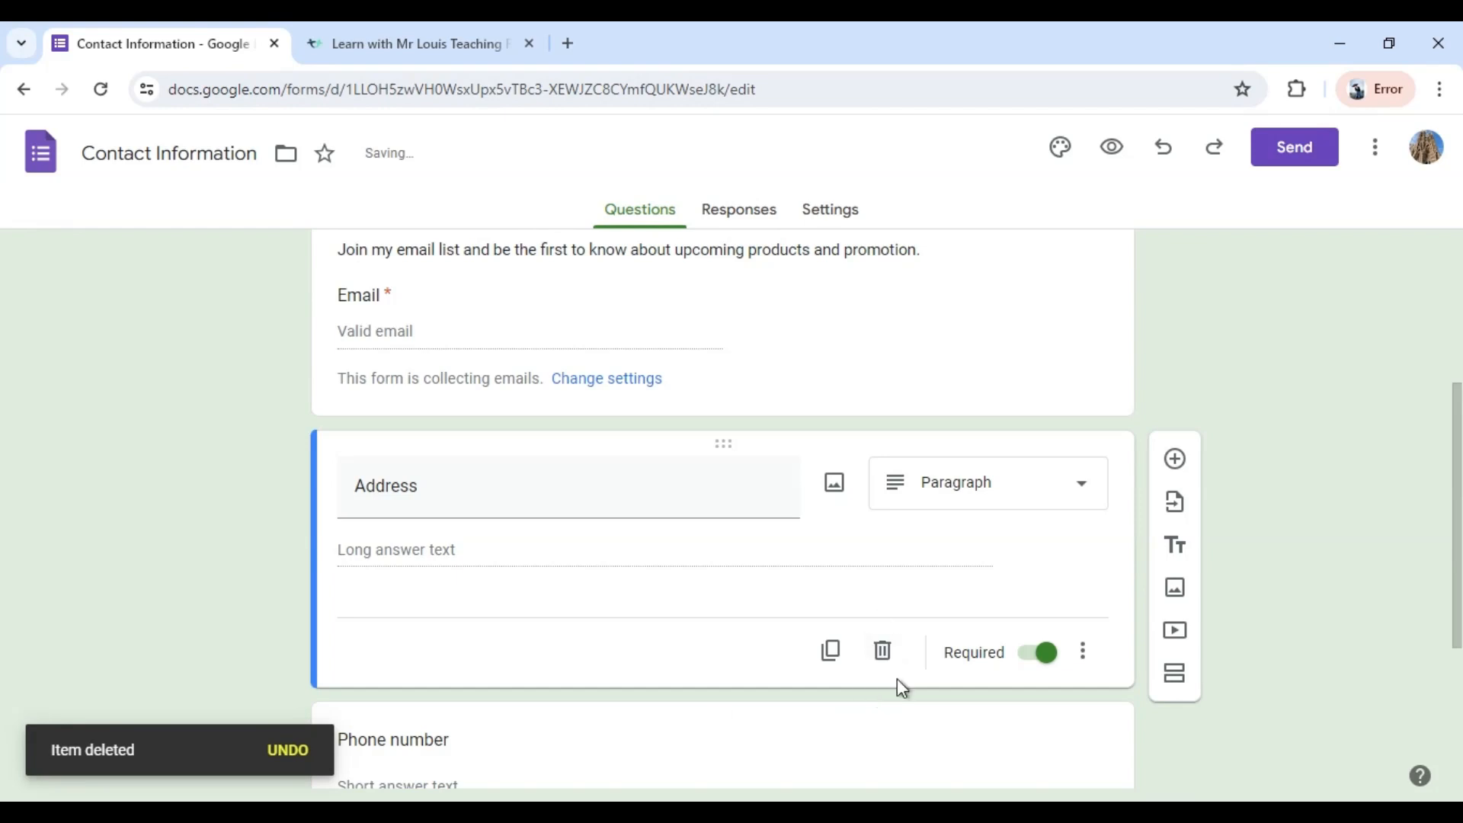
{"action": "left_click", "coordinate": [882, 655]}
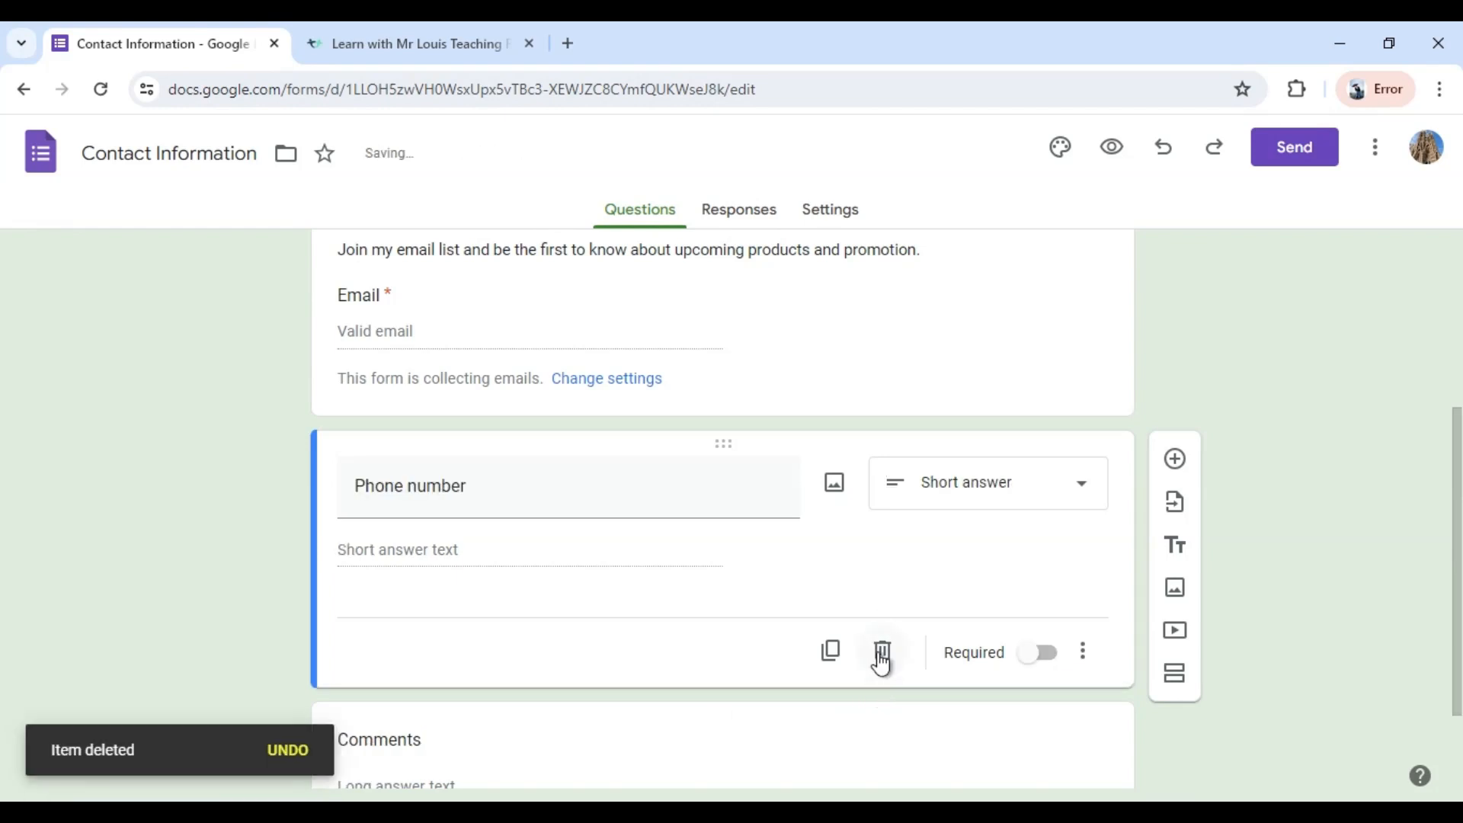
{"action": "left_click", "coordinate": [882, 660]}
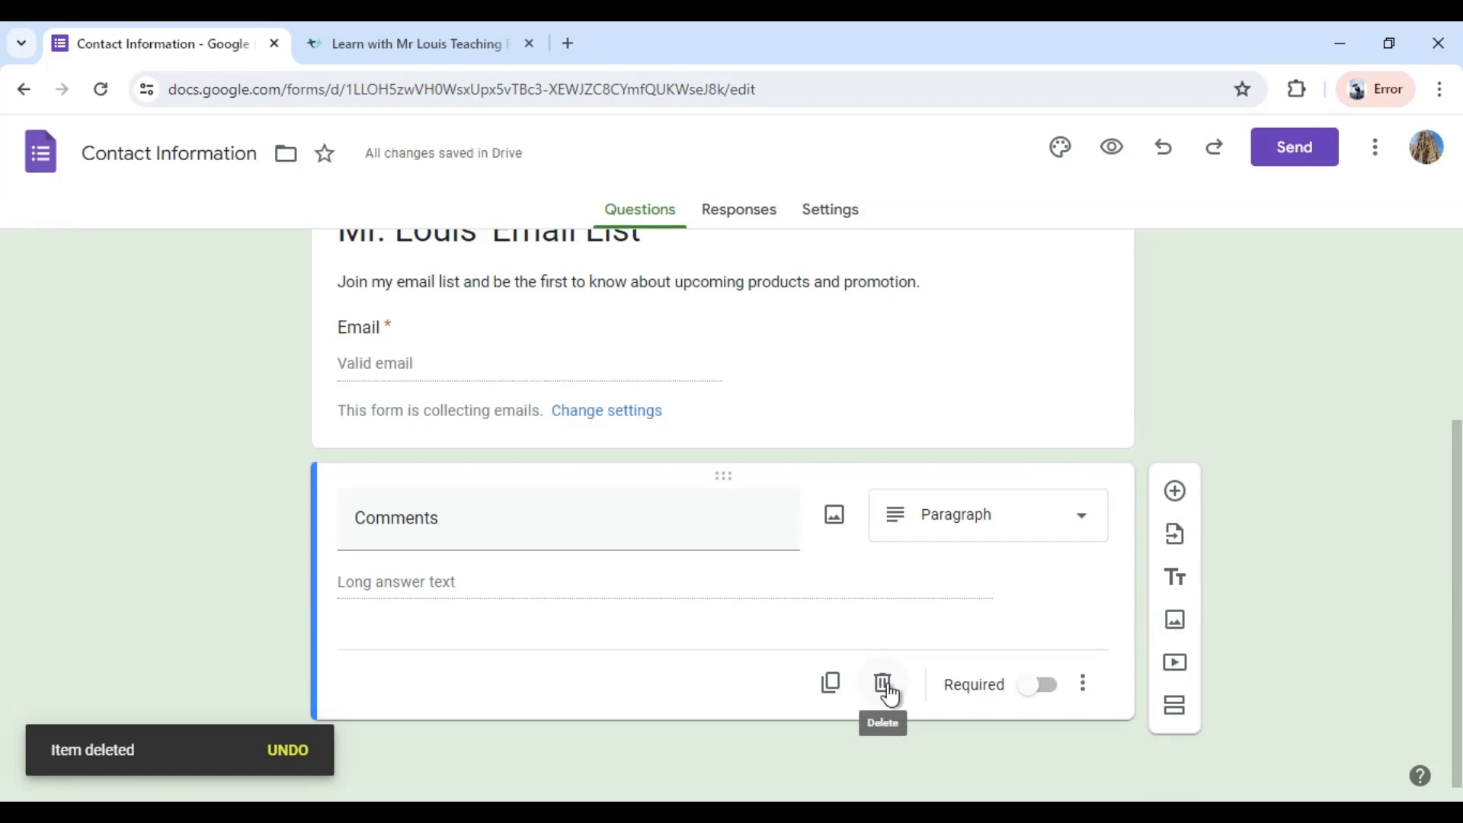
{"action": "left_click", "coordinate": [884, 684]}
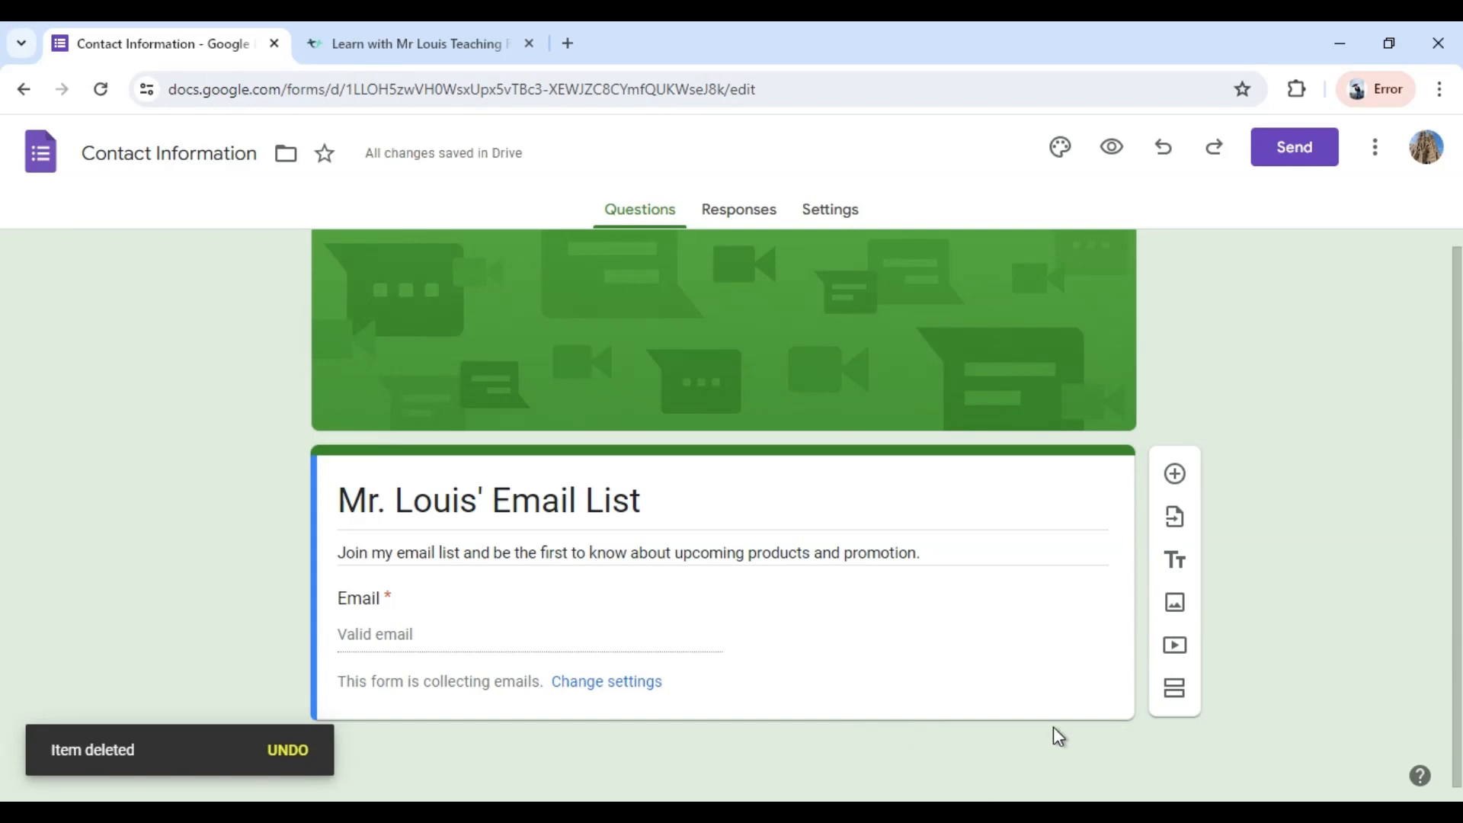
Add a multiple-choice question reading "Which product would you like as your free gift?".
{"action": "left_click", "coordinate": [1175, 476]}
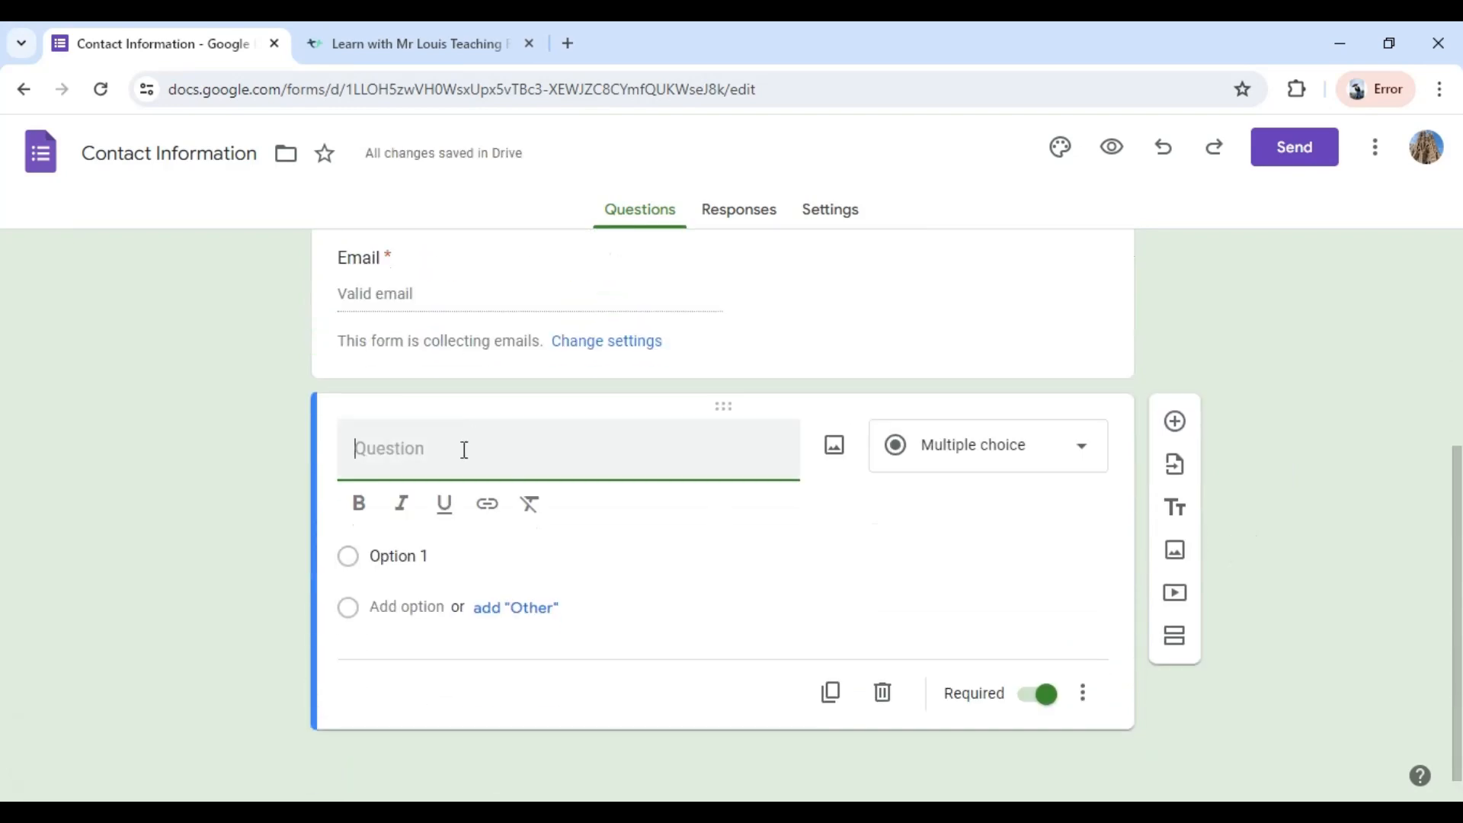
{"action": "type", "text": "Which product would you like a"}
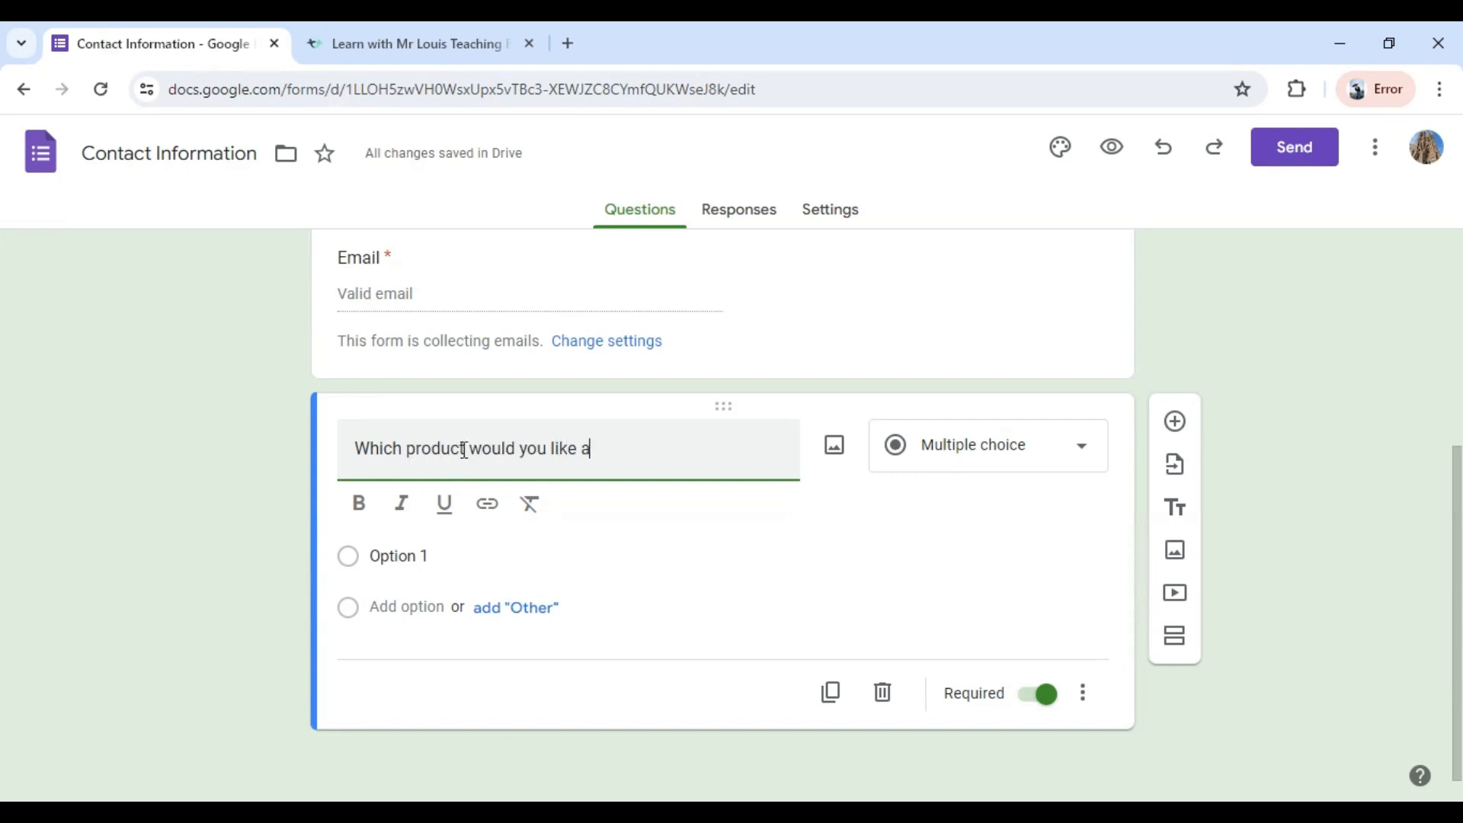
{"action": "type", "text": "s your free gift?"}
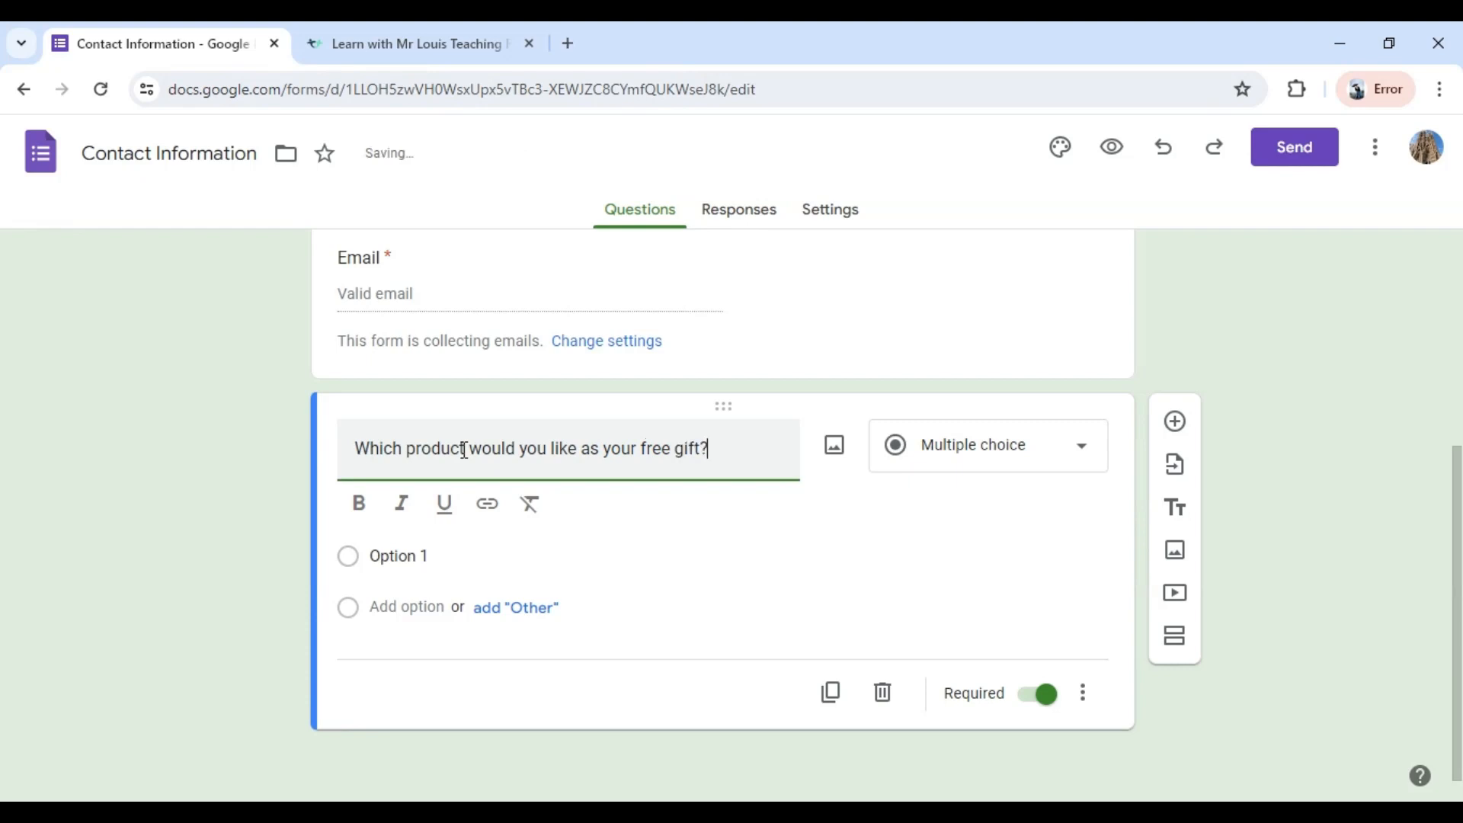
Give the free gift question two answer options, "Today in History" and "Video Guide".
{"action": "left_click", "coordinate": [395, 557]}
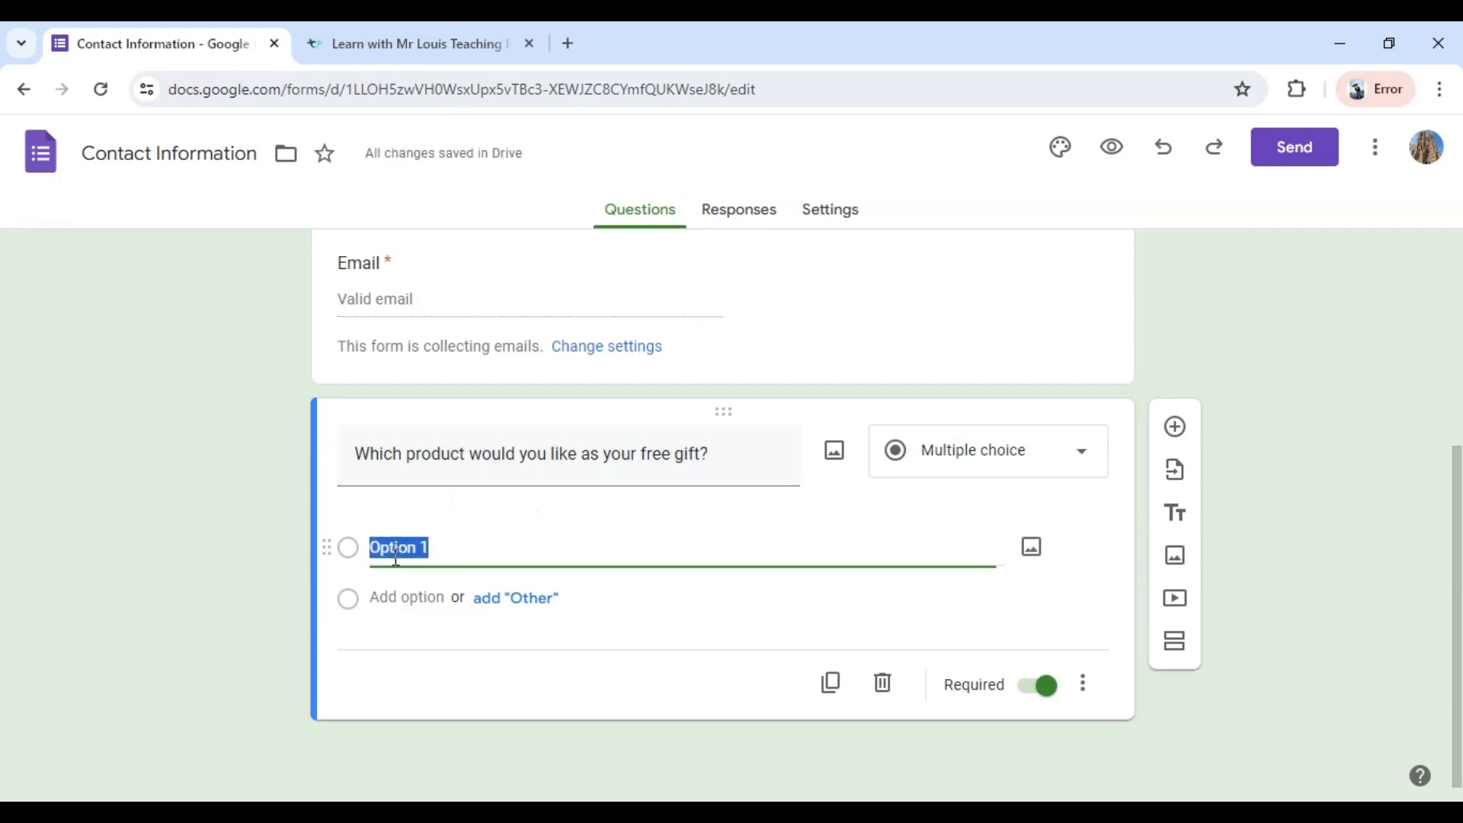
{"action": "type", "text": "Toda"}
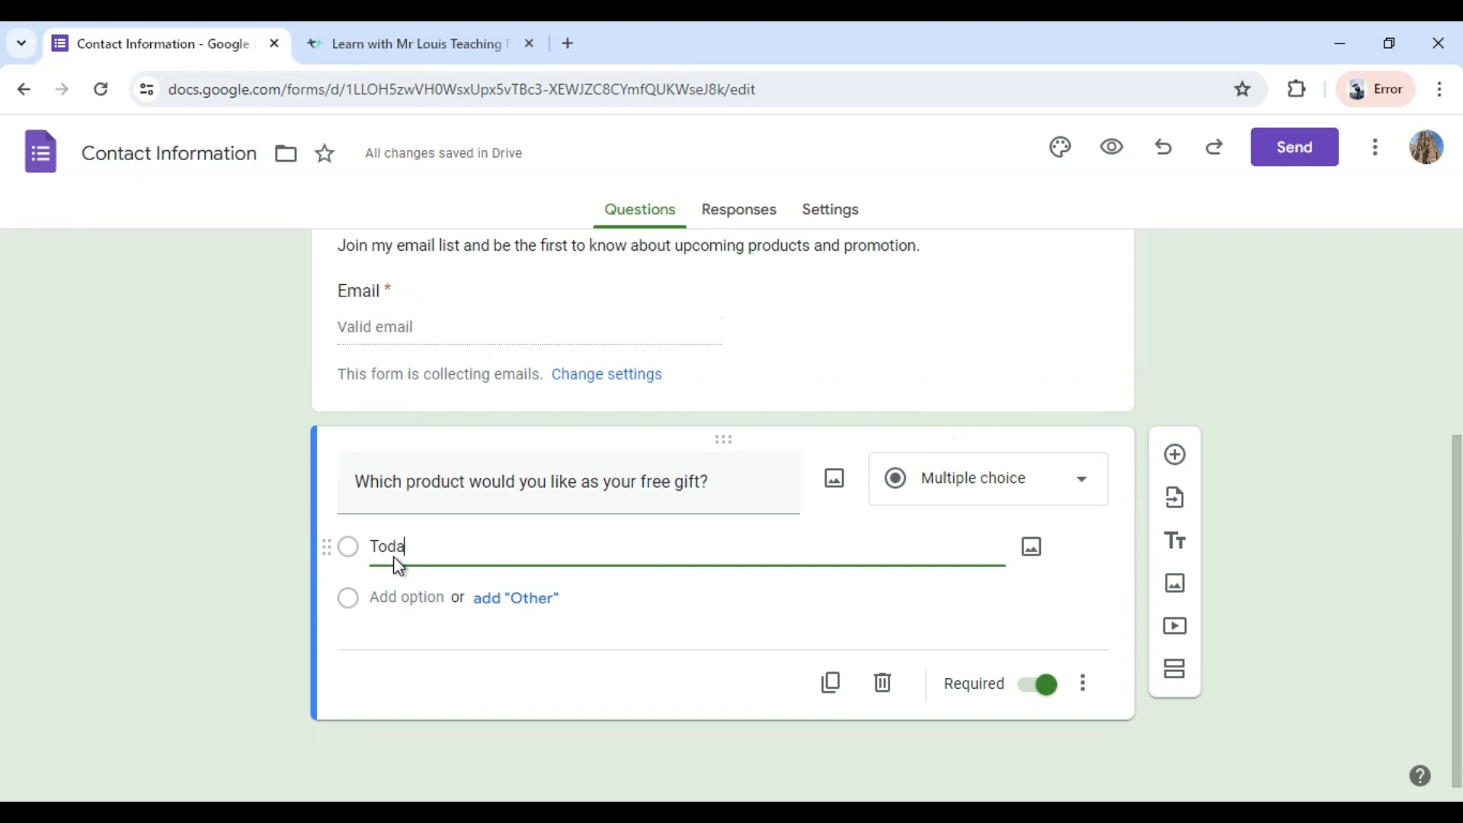
{"action": "type", "text": "y in History"}
{"action": "left_click", "coordinate": [400, 597]}
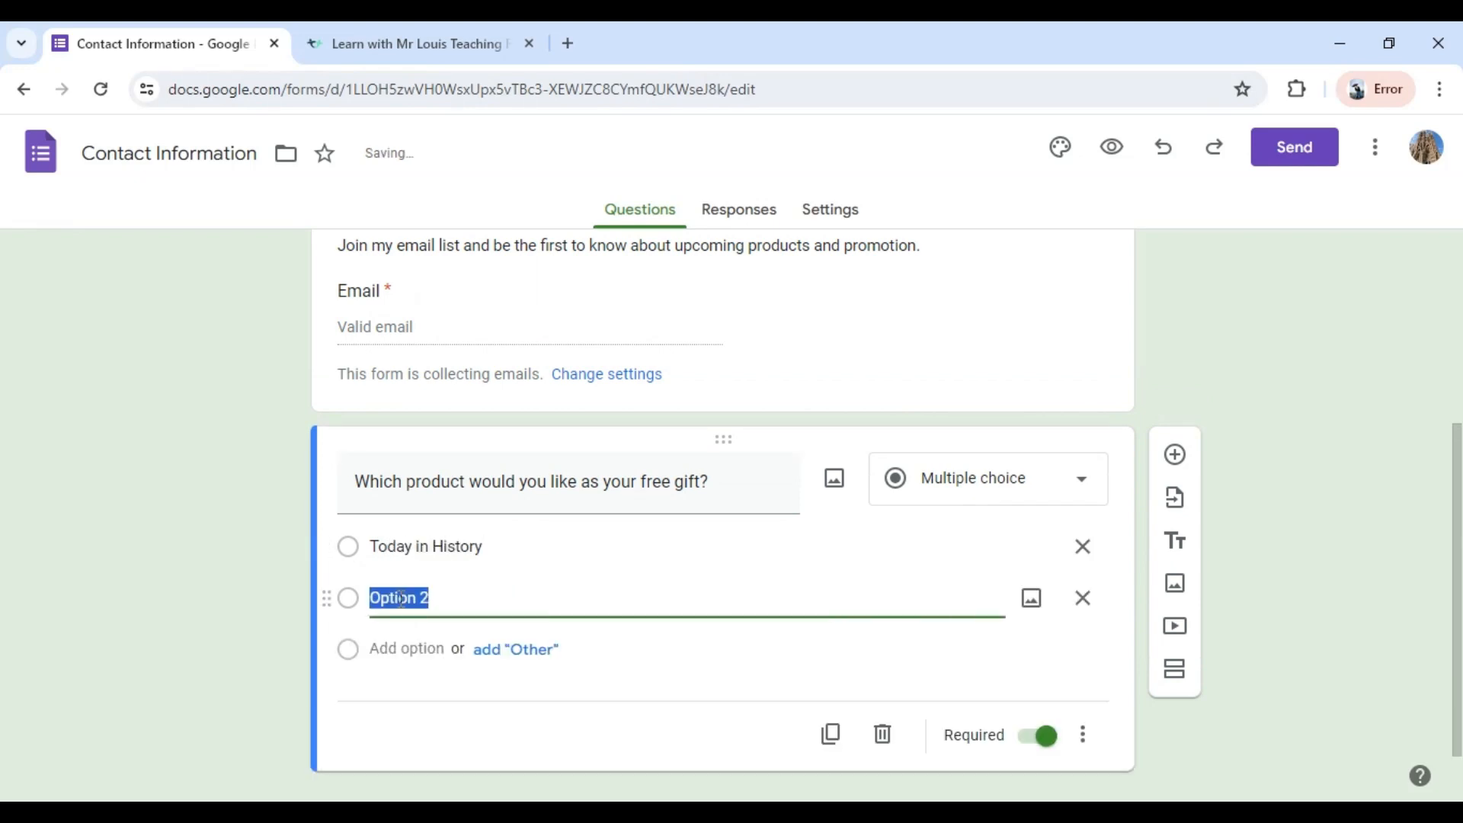
{"action": "type", "text": "Video Guide"}
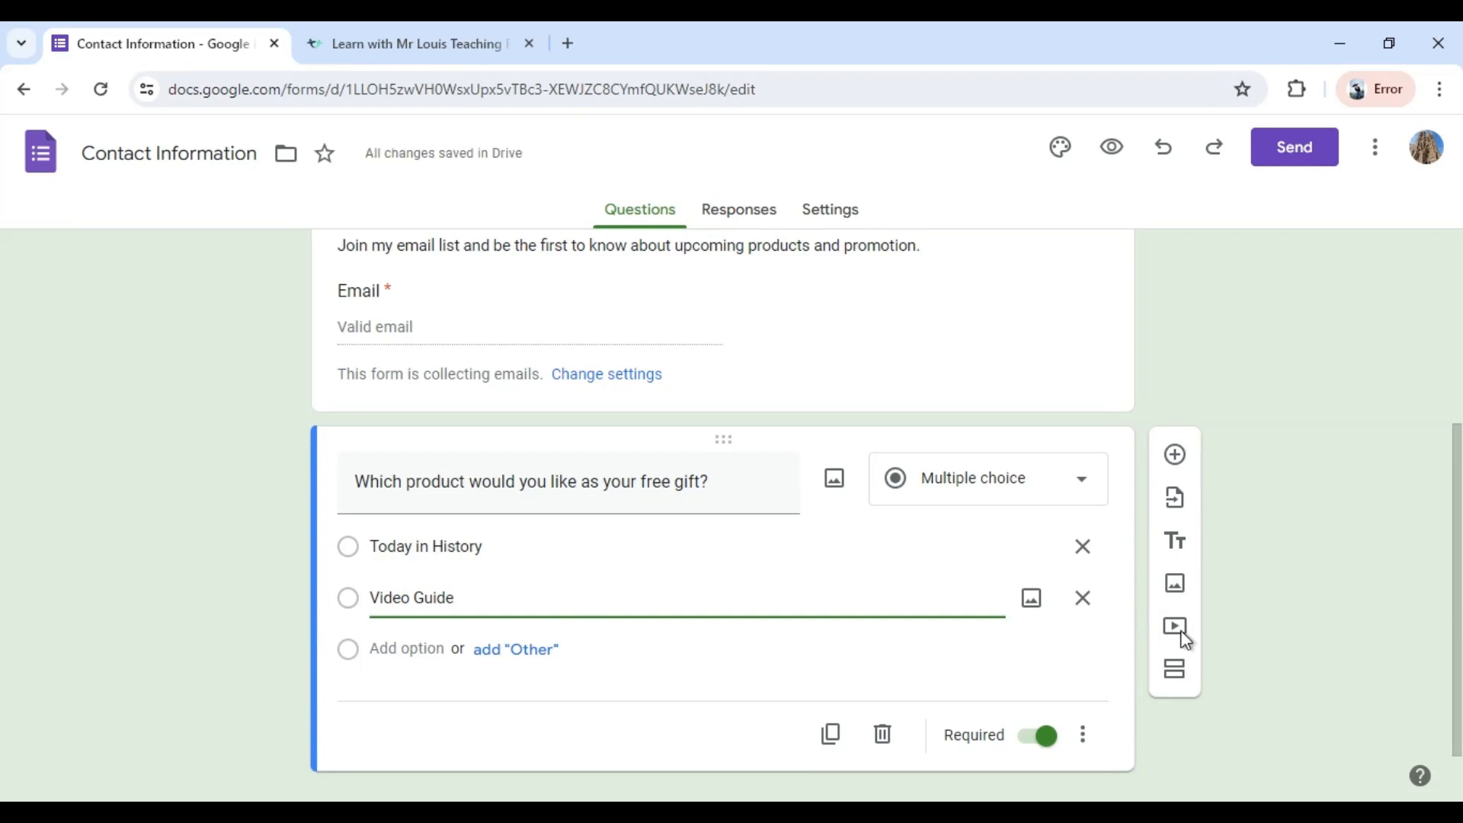
Add a description to the free gift question reading "Click here to find details about the products listed below".
{"action": "left_click", "coordinate": [1082, 737]}
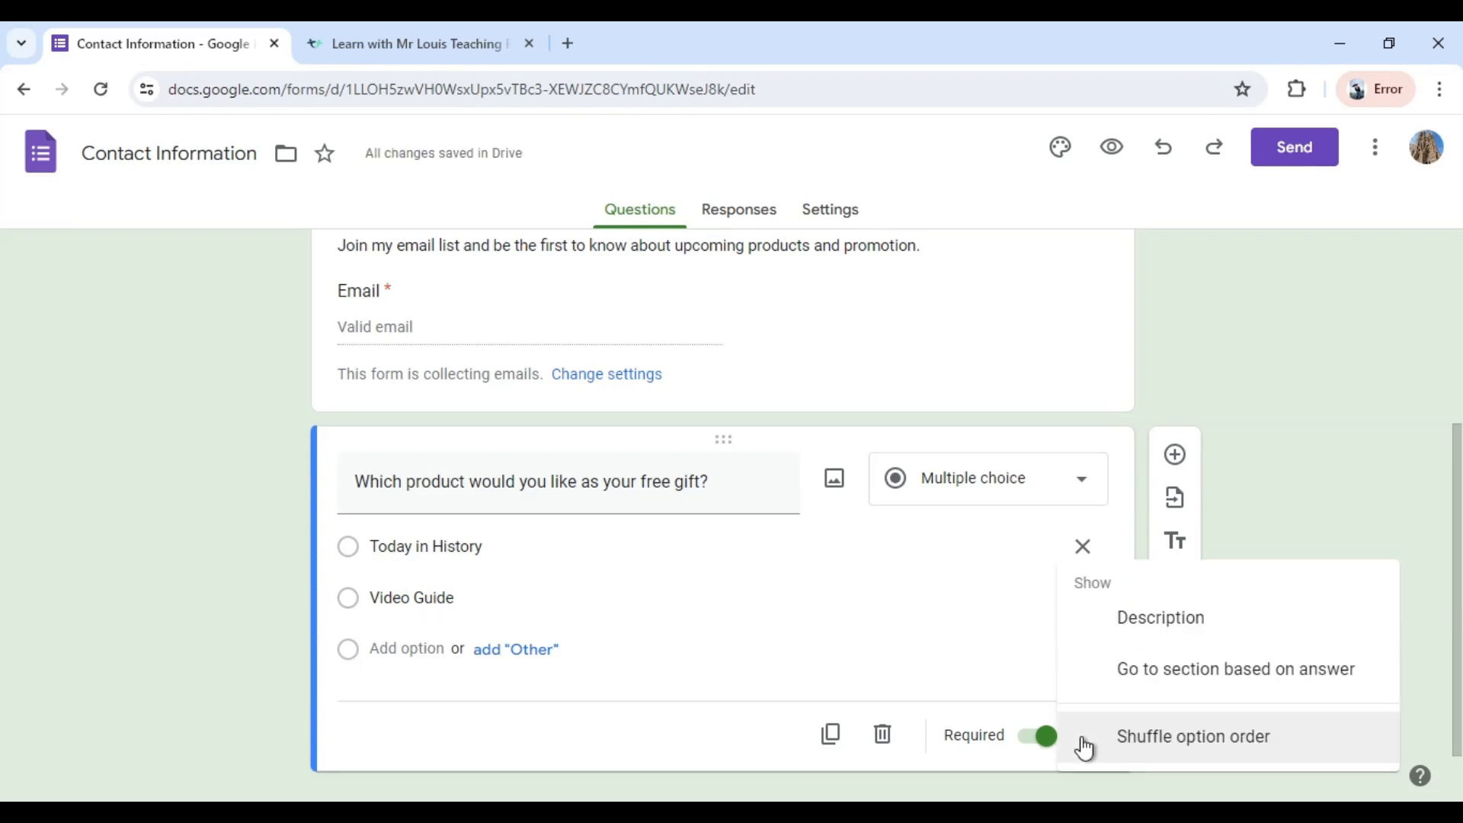
{"action": "left_click", "coordinate": [1169, 619]}
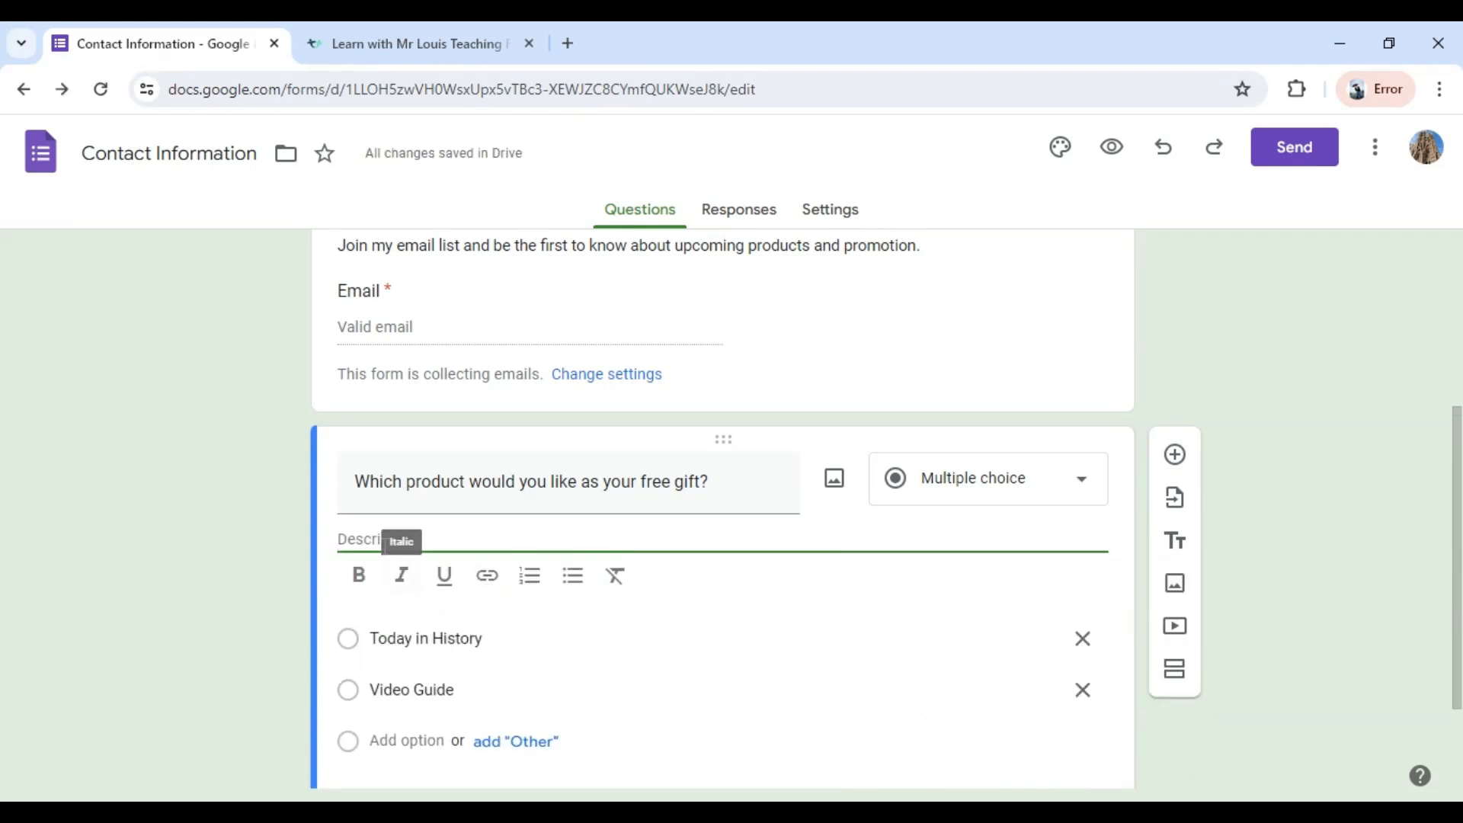
{"action": "type", "text": "click"}
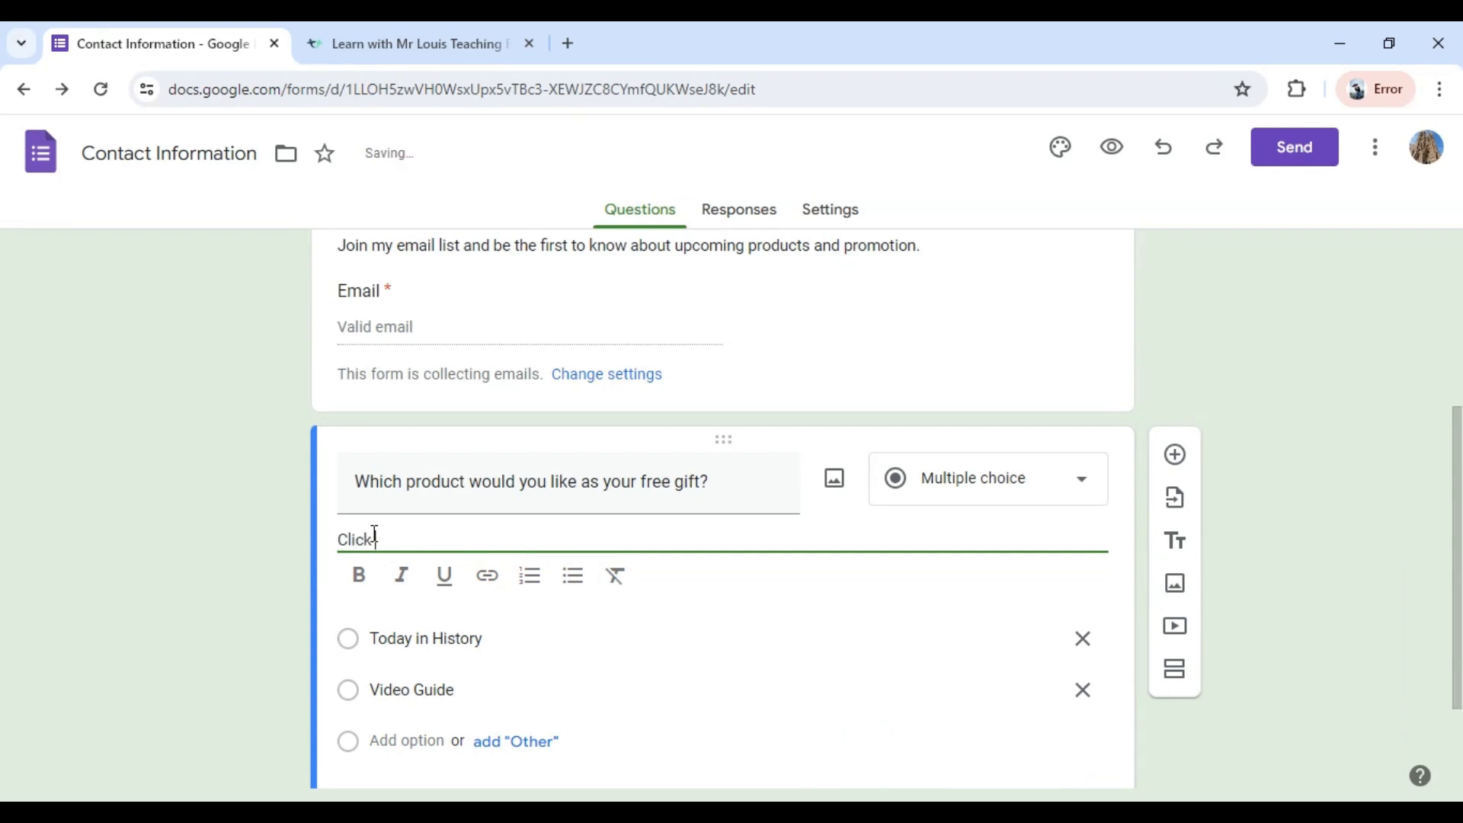
{"action": "type", "text": " here to find detail"}
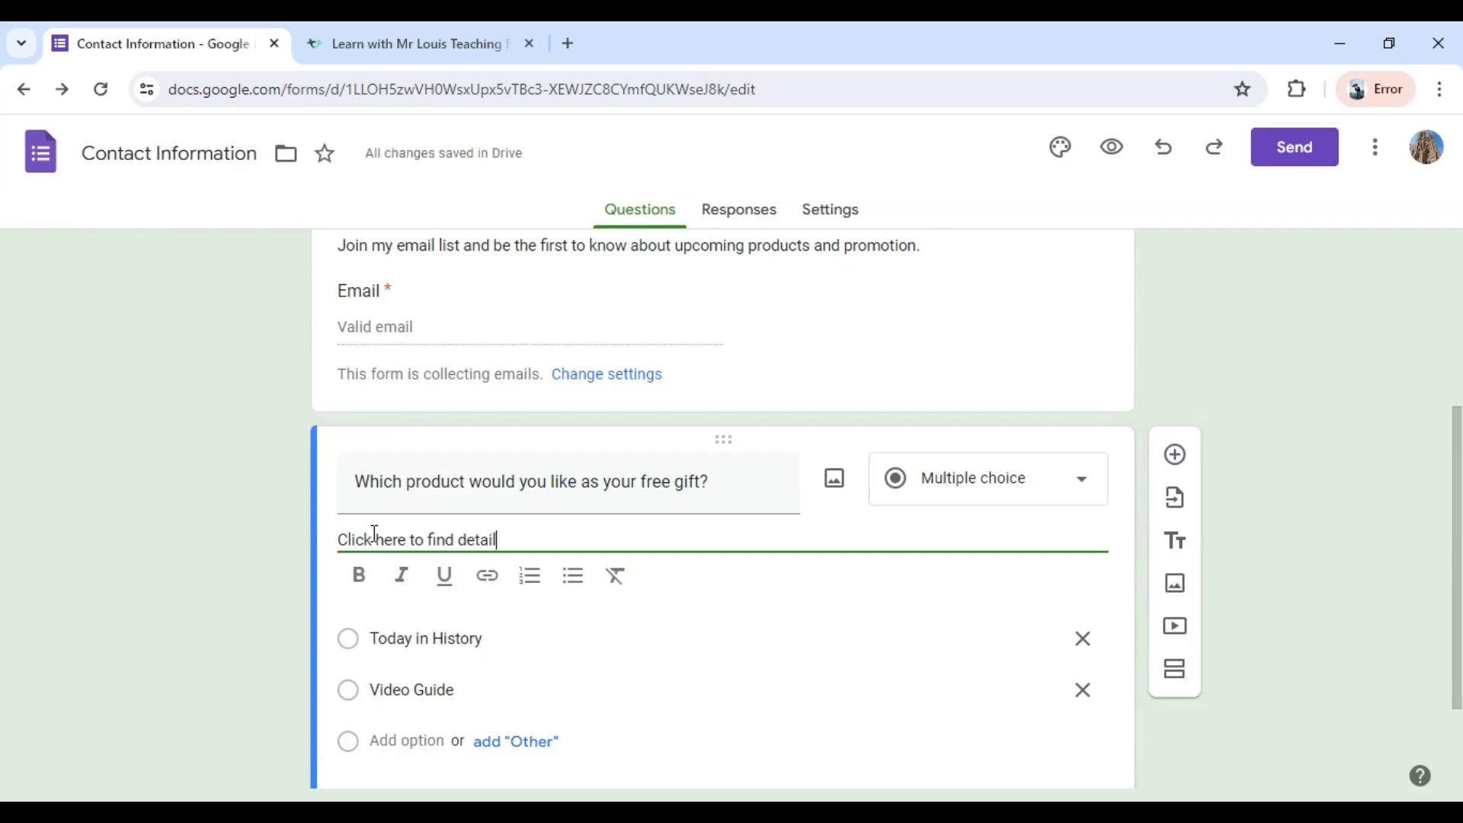
{"action": "type", "text": "s about the pr"}
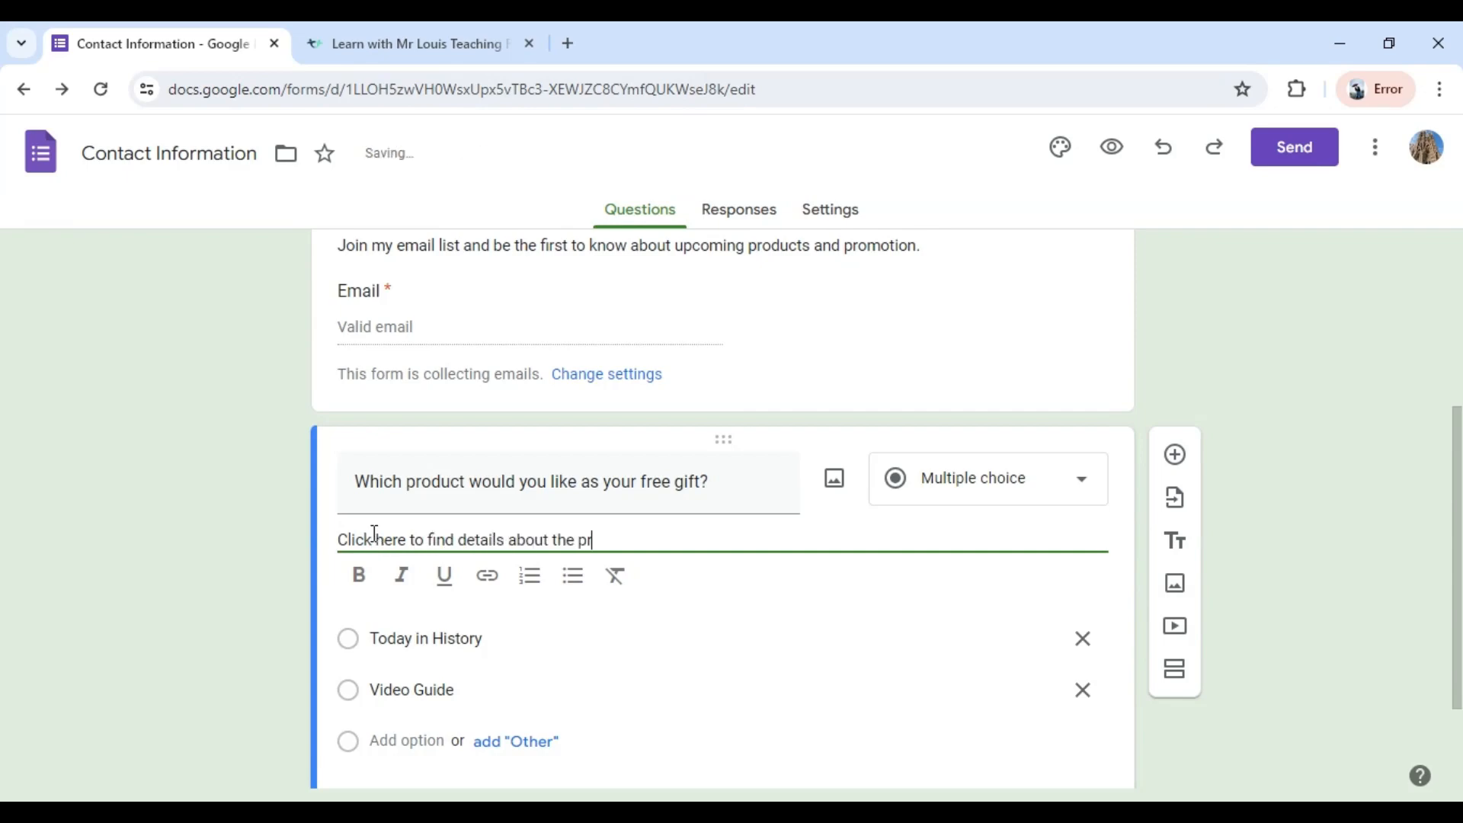
{"action": "type", "text": "oducts listed below"}
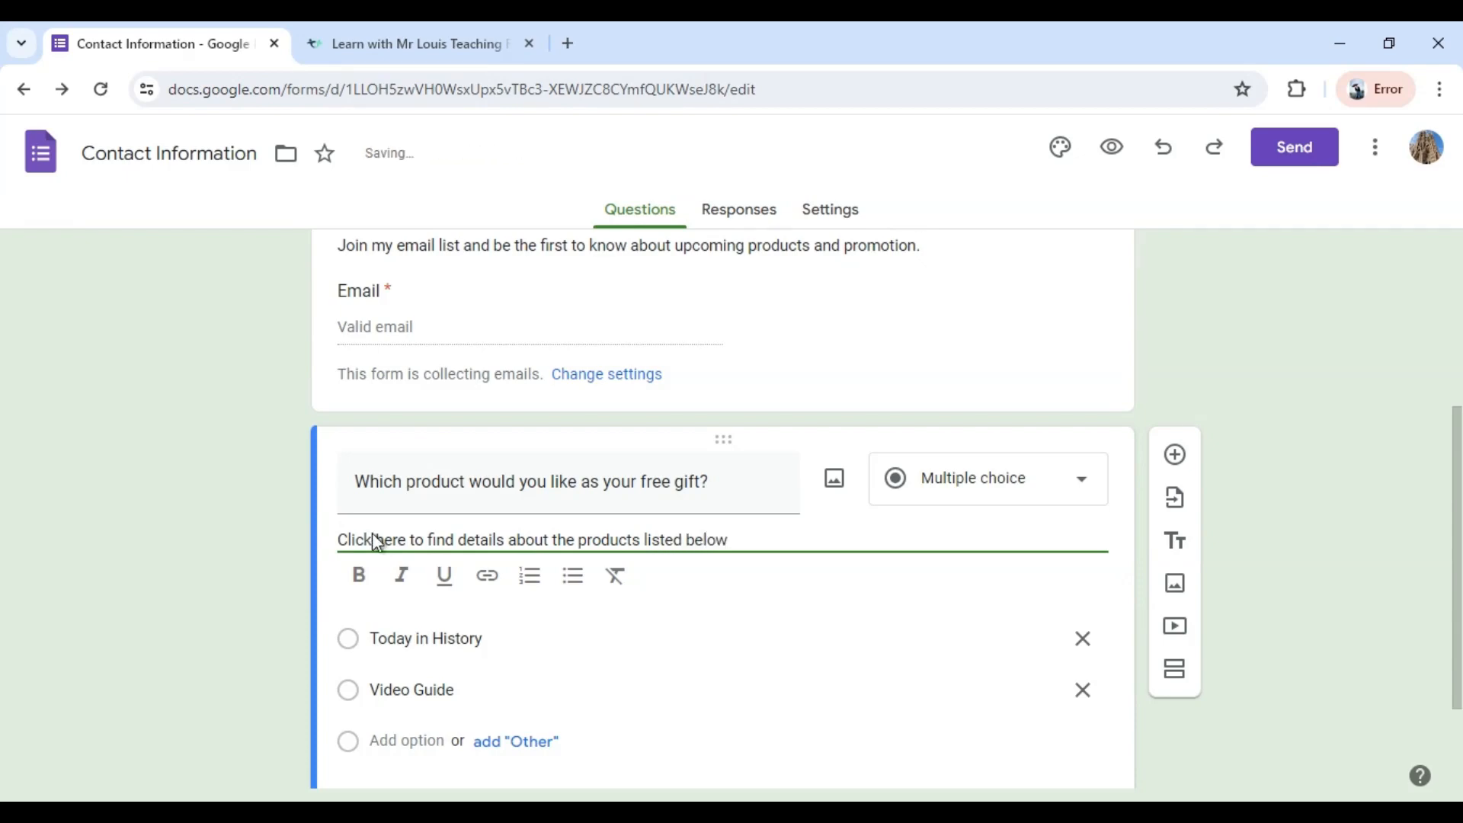
Switch to the open Teachers Pay Teachers store page and copy its web address.
{"action": "left_click", "coordinate": [377, 46]}
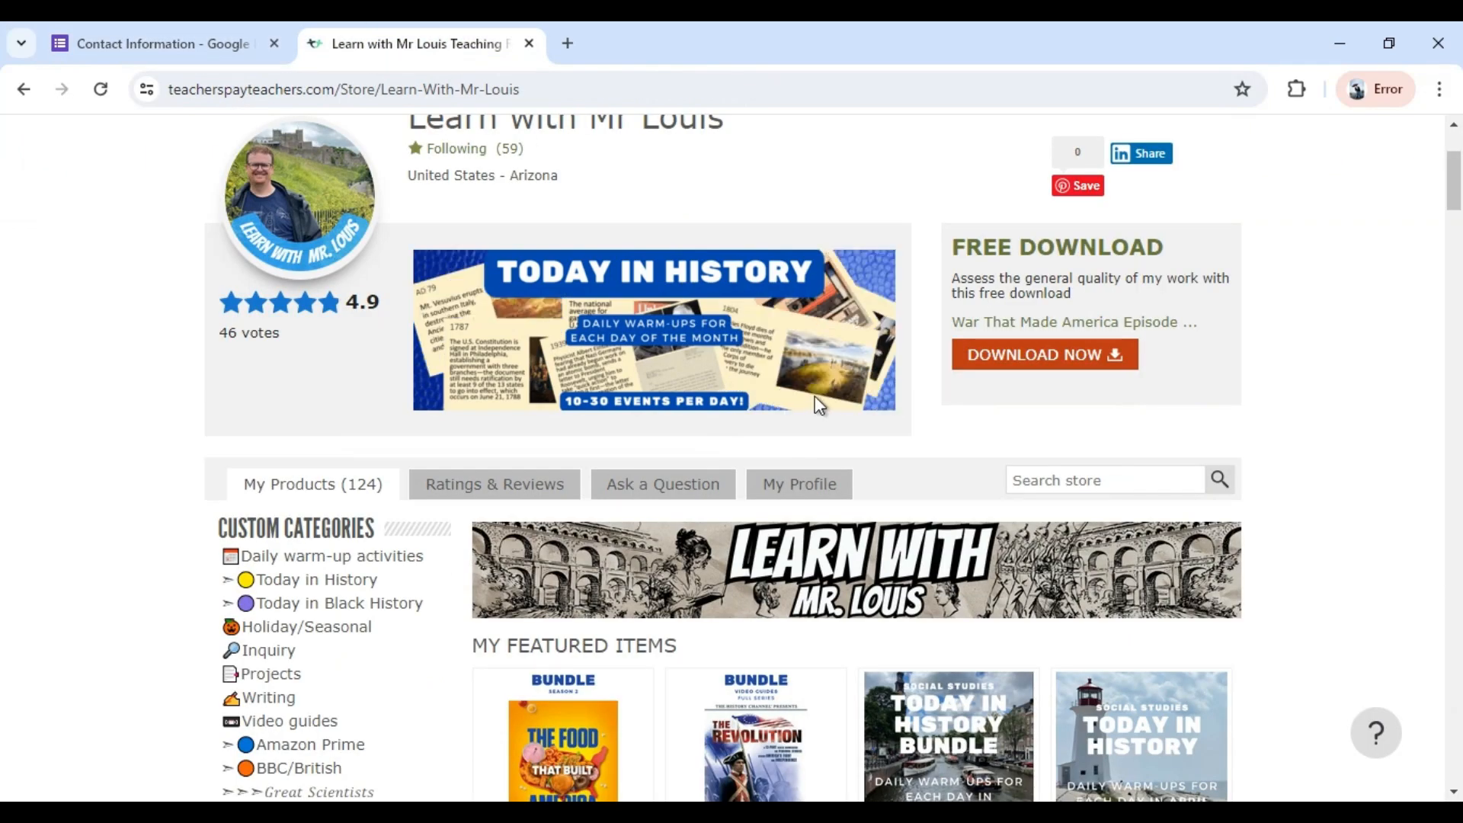
{"action": "scroll", "coordinate": [422, 701], "scroll_direction": "down", "scroll_amount": 4}
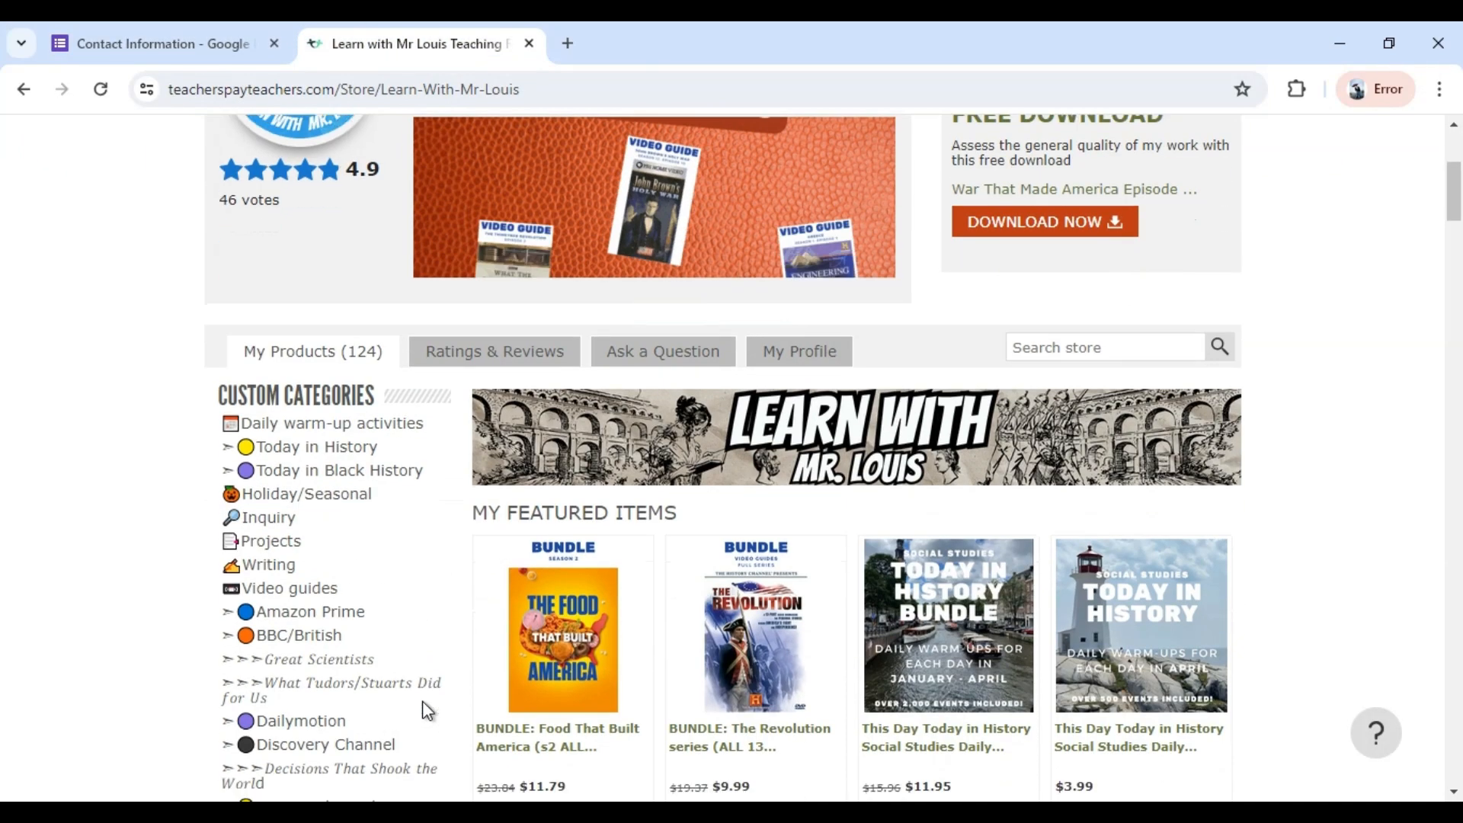
{"action": "scroll", "coordinate": [422, 699], "scroll_direction": "up", "scroll_amount": 2}
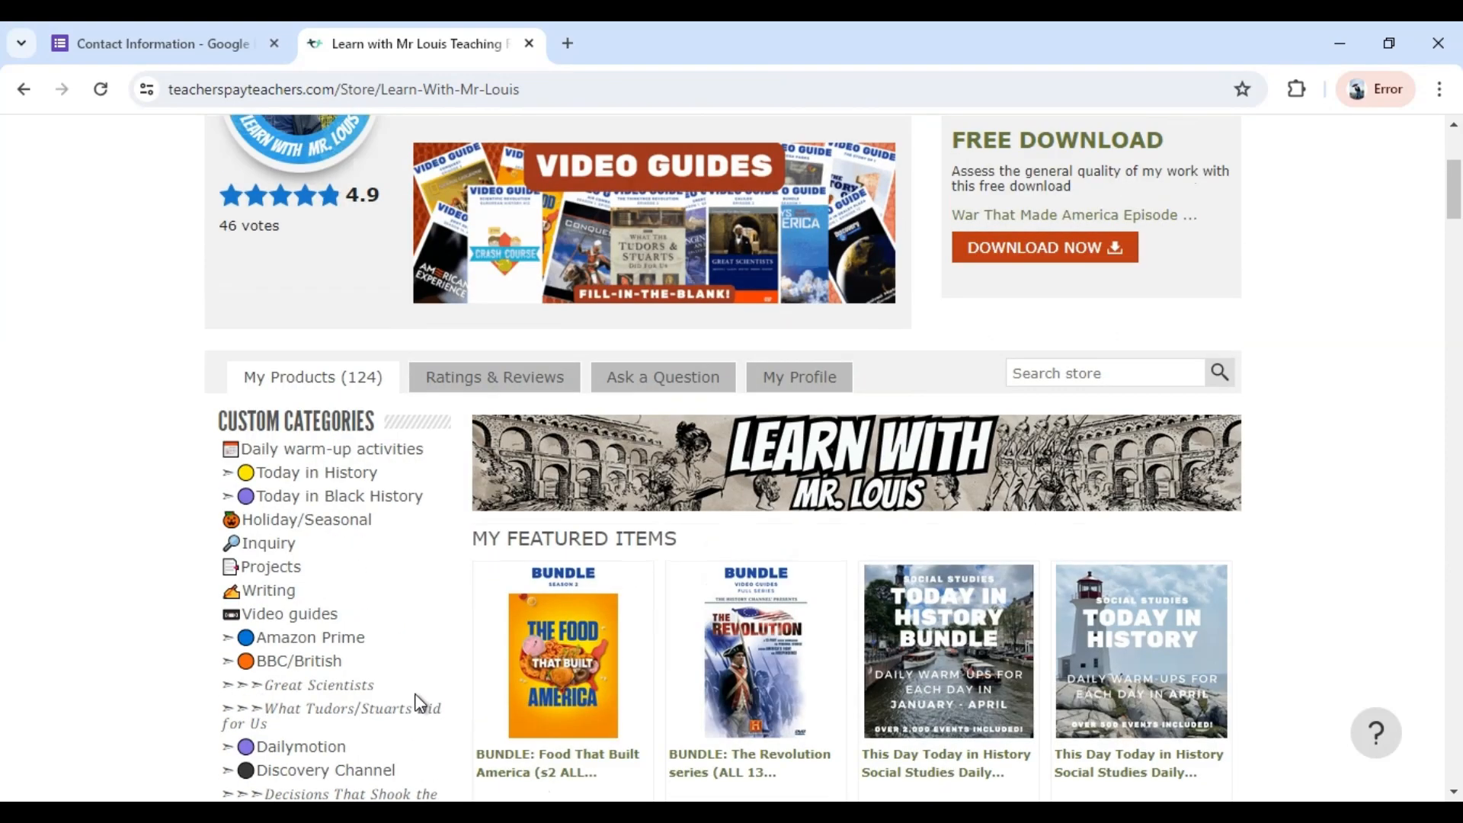
{"action": "scroll", "coordinate": [419, 700], "scroll_direction": "down", "scroll_amount": 8}
{"action": "scroll", "coordinate": [415, 700], "scroll_direction": "up", "scroll_amount": 3}
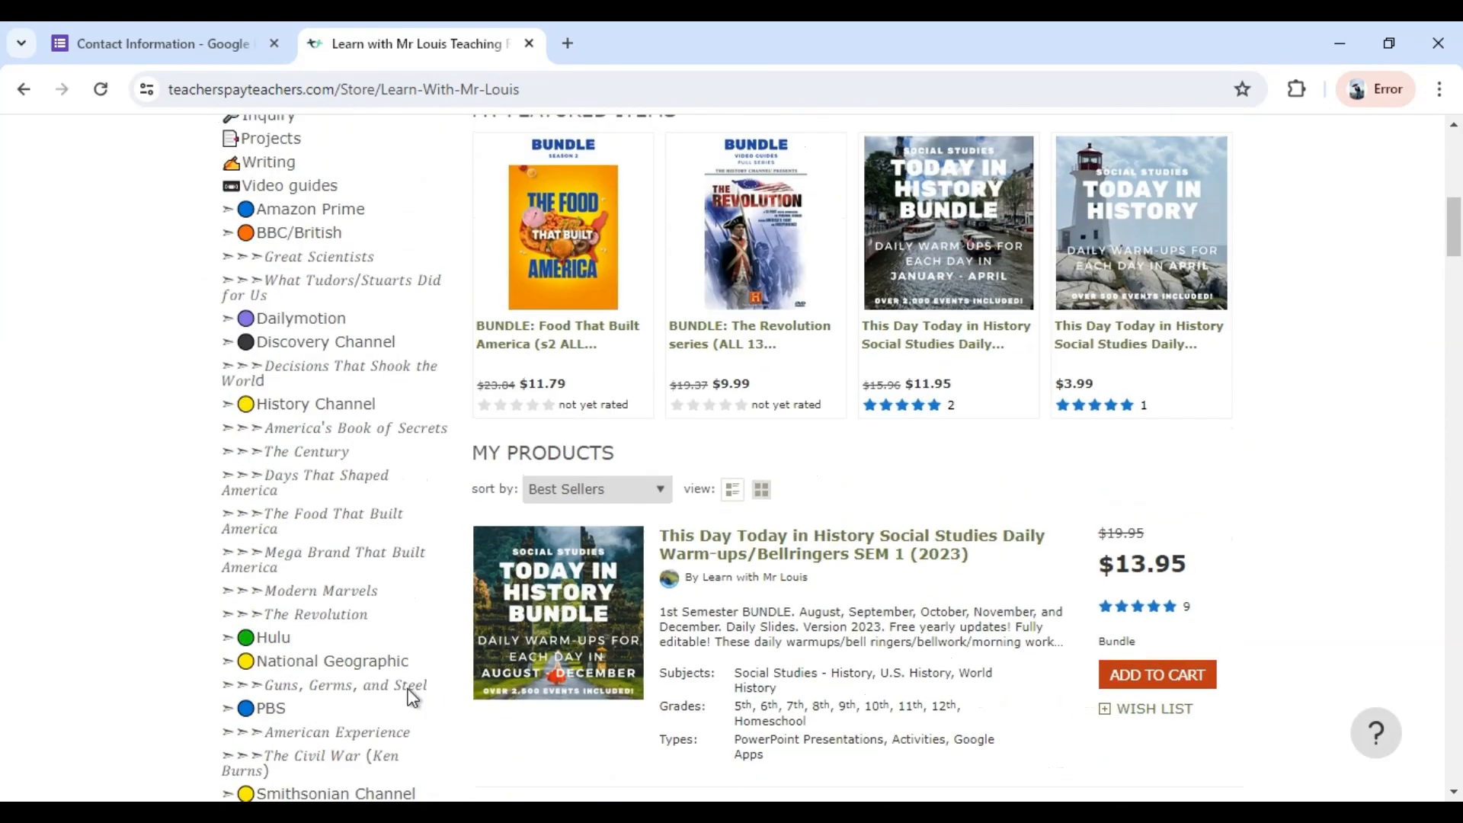
{"action": "scroll", "coordinate": [410, 695], "scroll_direction": "up", "scroll_amount": 10}
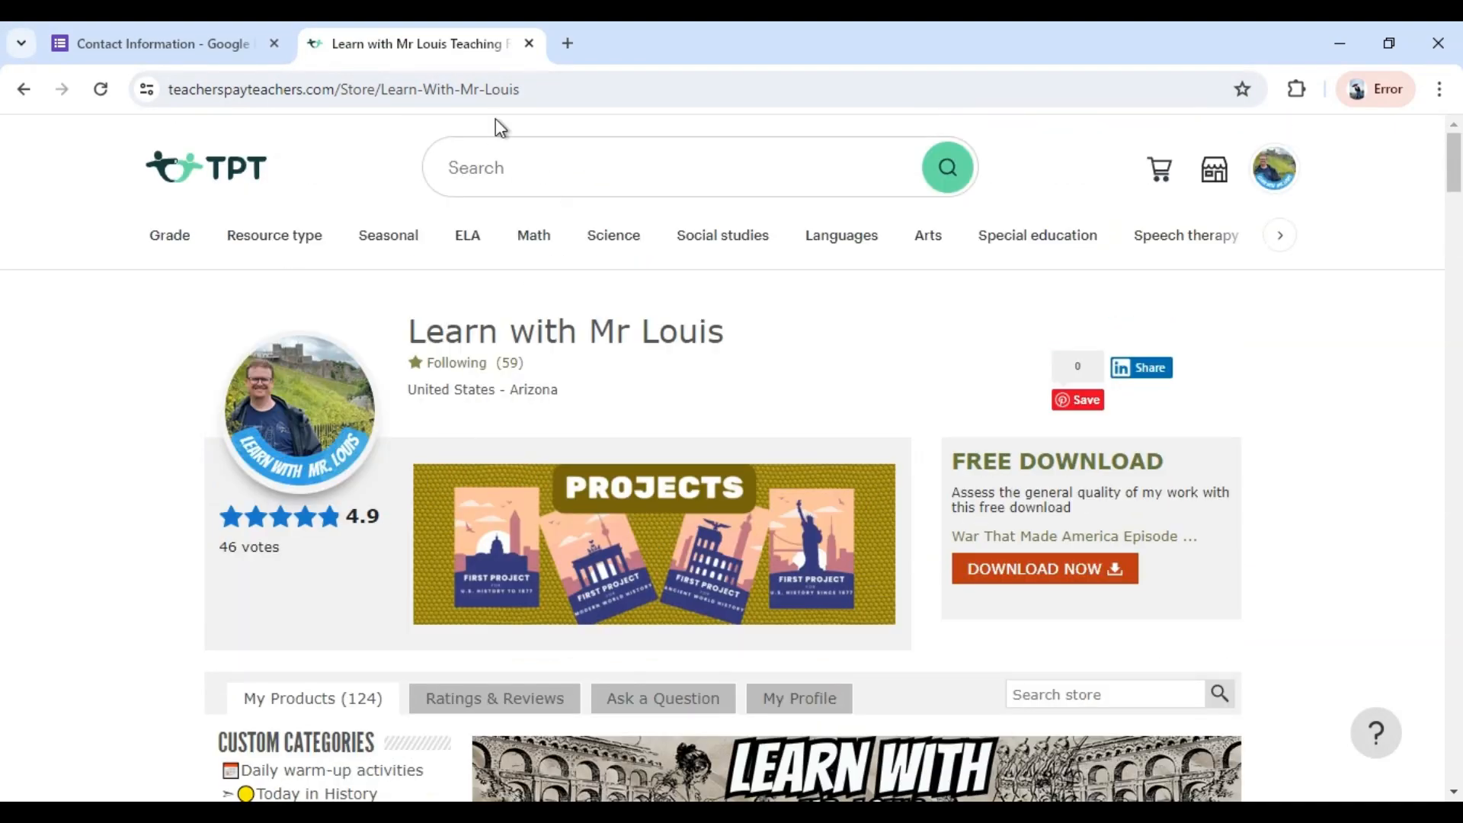
{"action": "left_click_drag", "start_coordinate": [533, 93], "coordinate": [79, 66]}
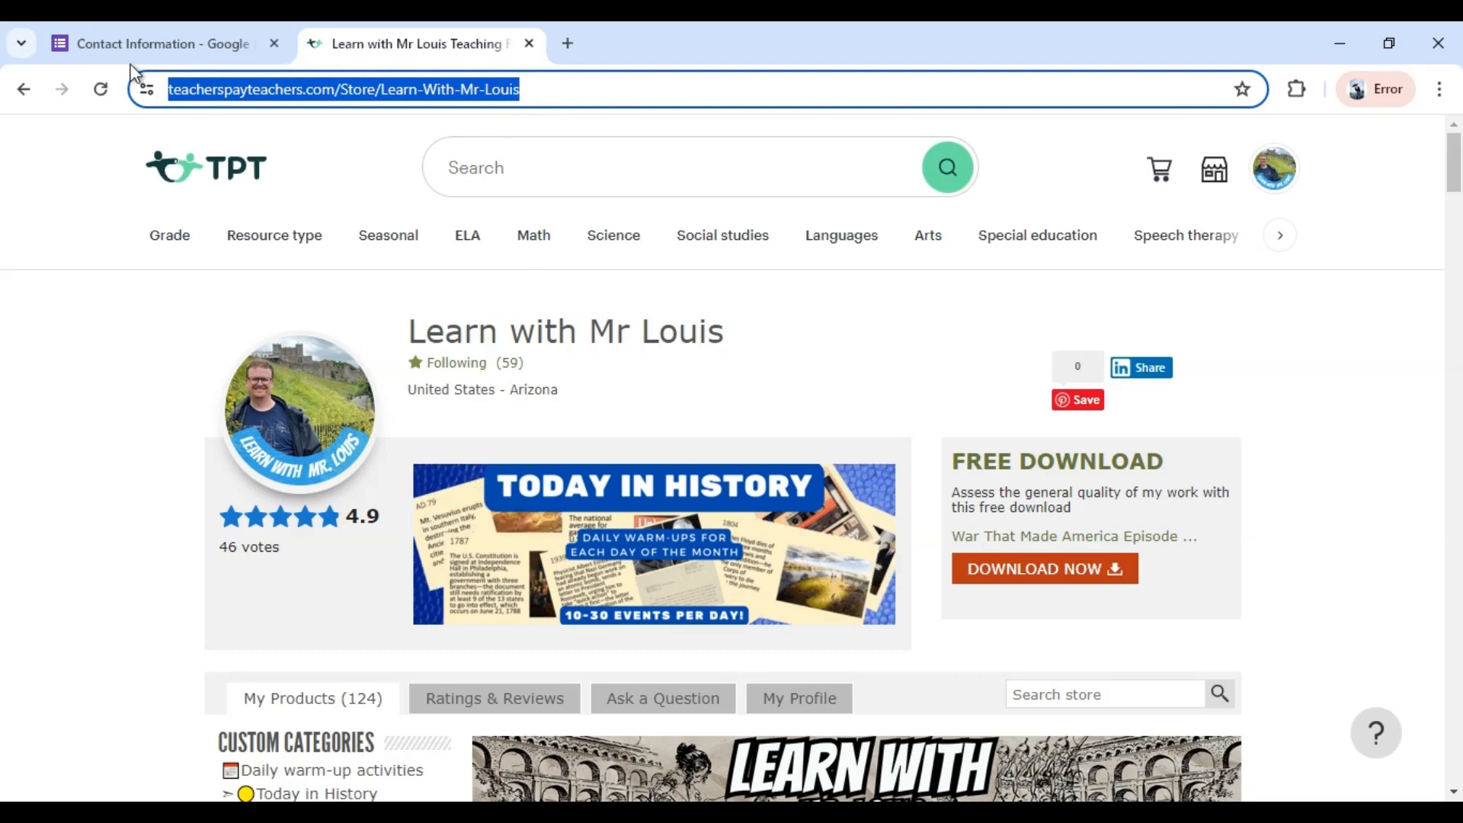
Back in the form, link the word "here" in the free gift question's description to the copied store address.
{"action": "left_click", "coordinate": [167, 55]}
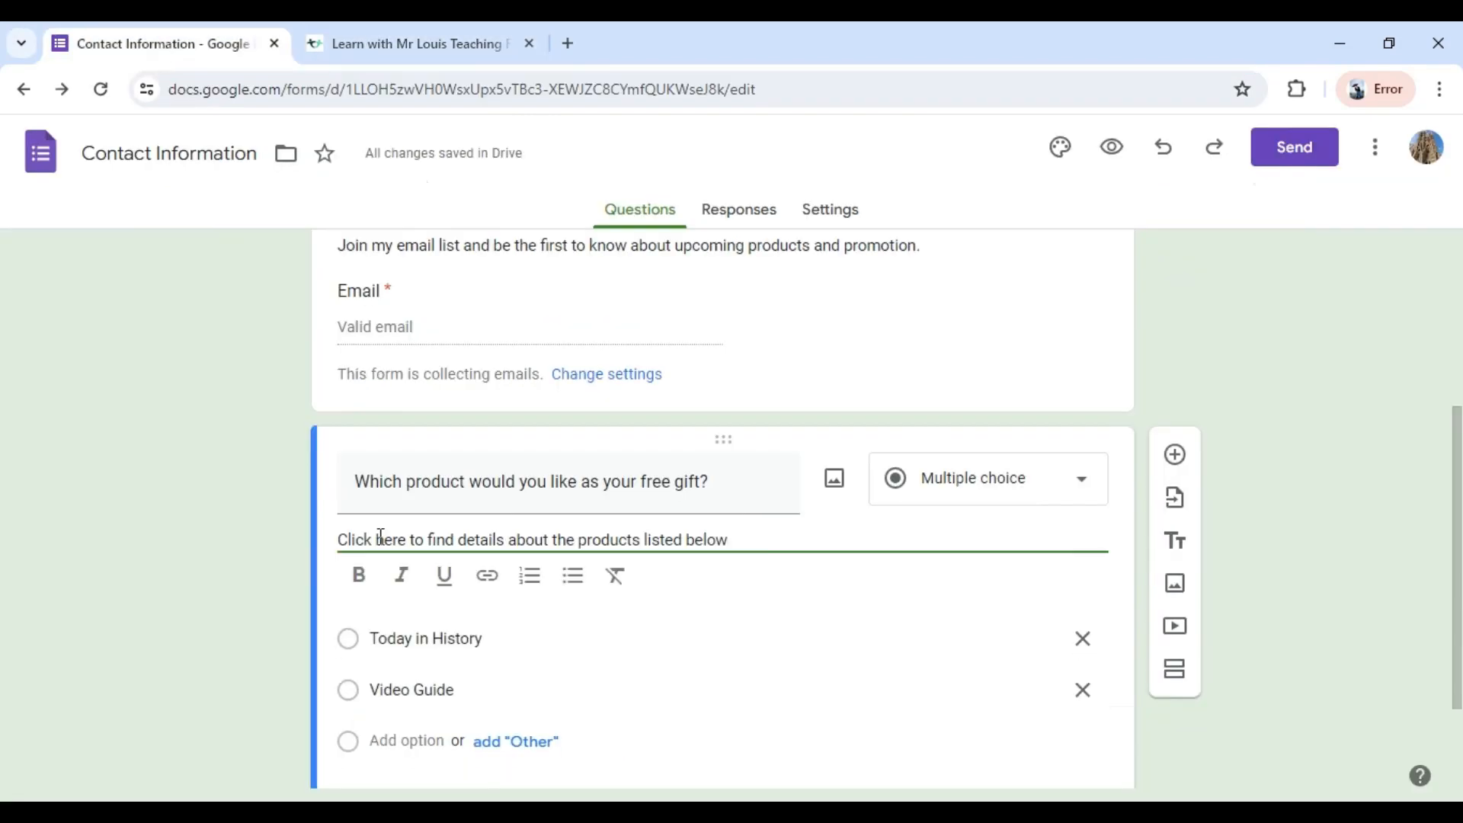
{"action": "left_click_drag", "start_coordinate": [374, 539], "coordinate": [409, 541]}
{"action": "left_click", "coordinate": [488, 580]}
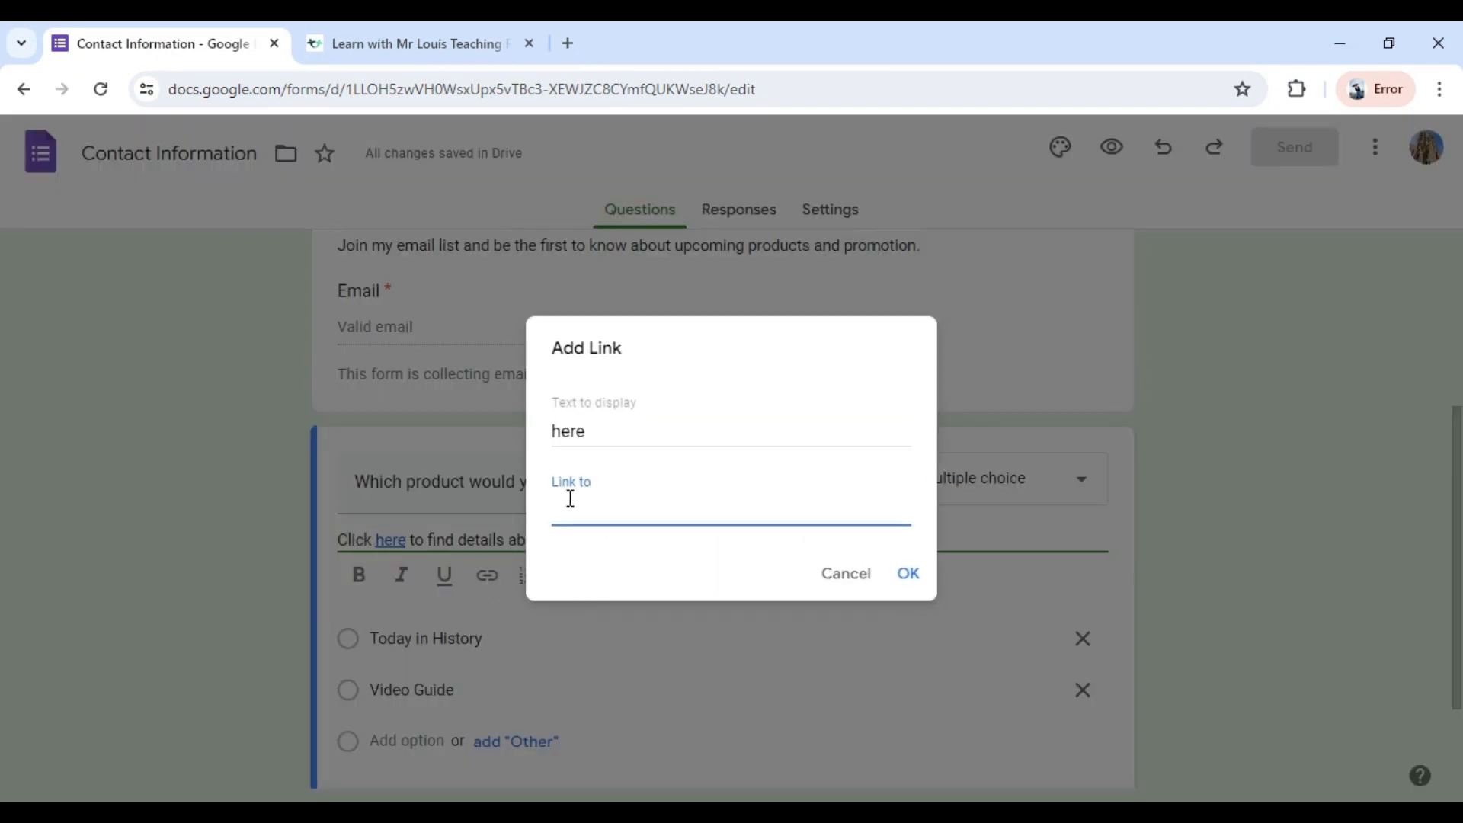
{"action": "key", "text": "ctrl+v"}
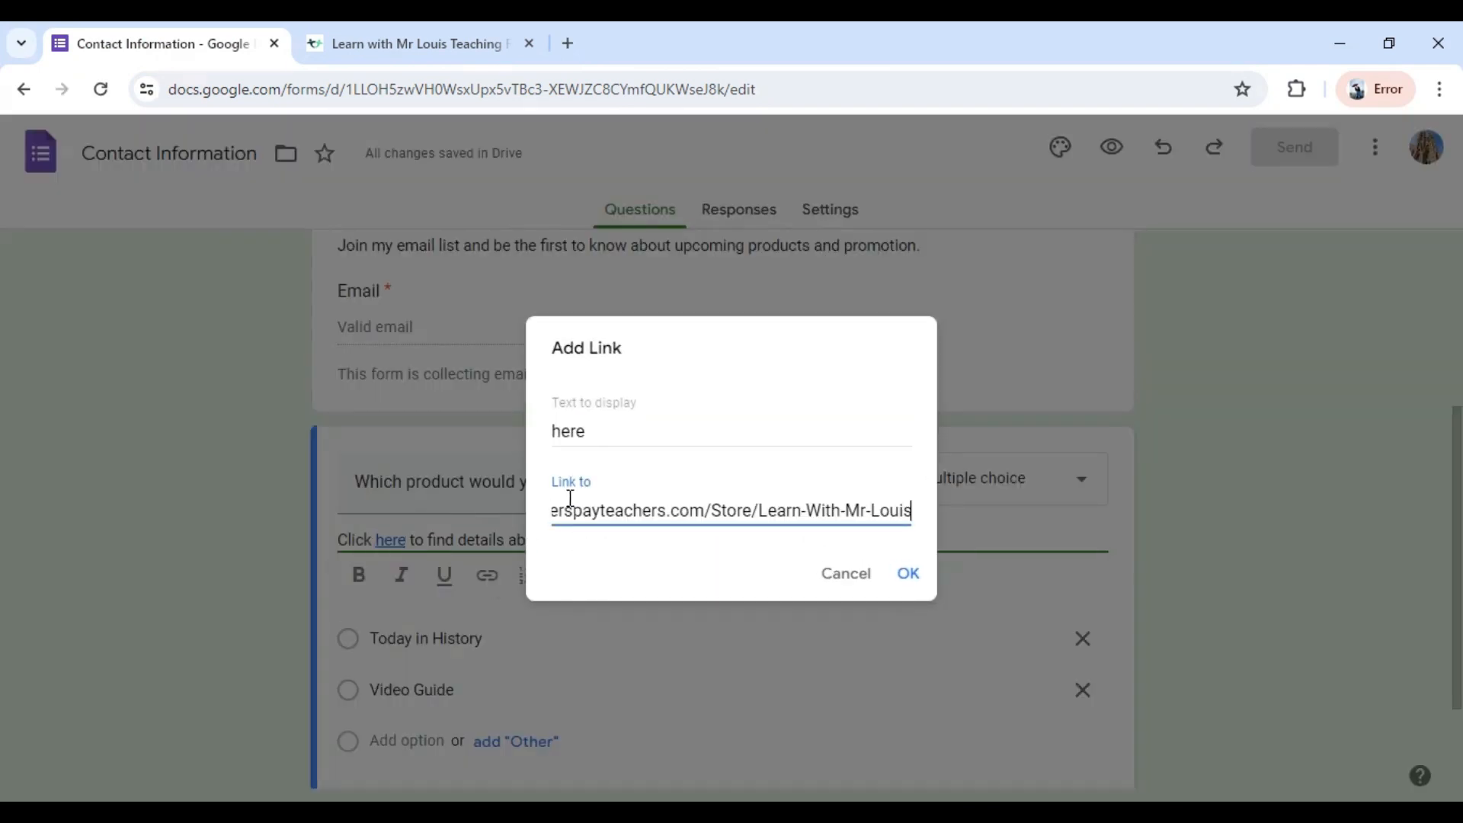
{"action": "left_click", "coordinate": [909, 577]}
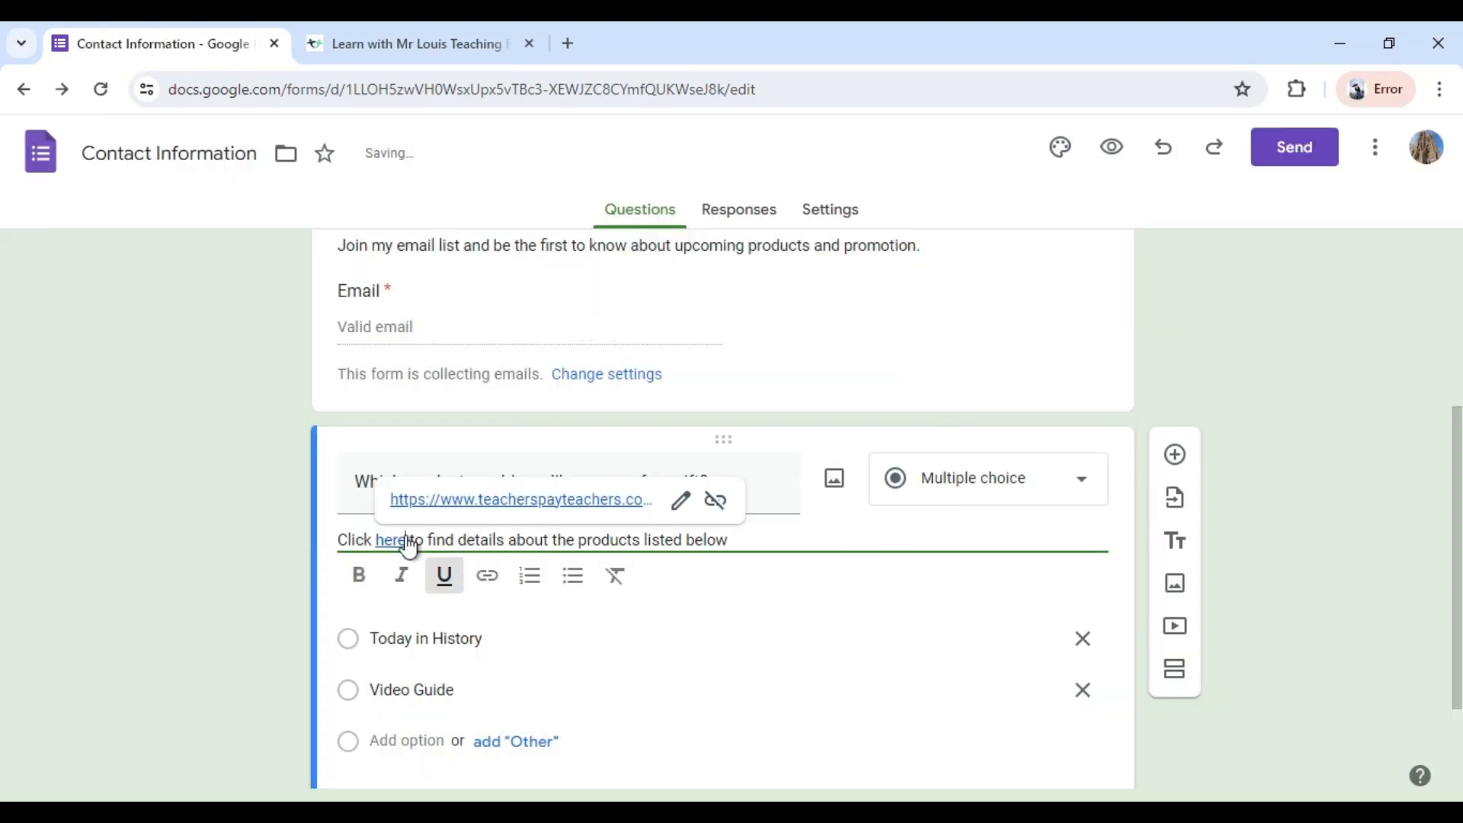
{"action": "left_click", "coordinate": [1322, 623]}
Add a new section after the free gift question and title it "Today in History Selection".
{"action": "scroll", "coordinate": [1317, 615], "scroll_direction": "down", "scroll_amount": 2}
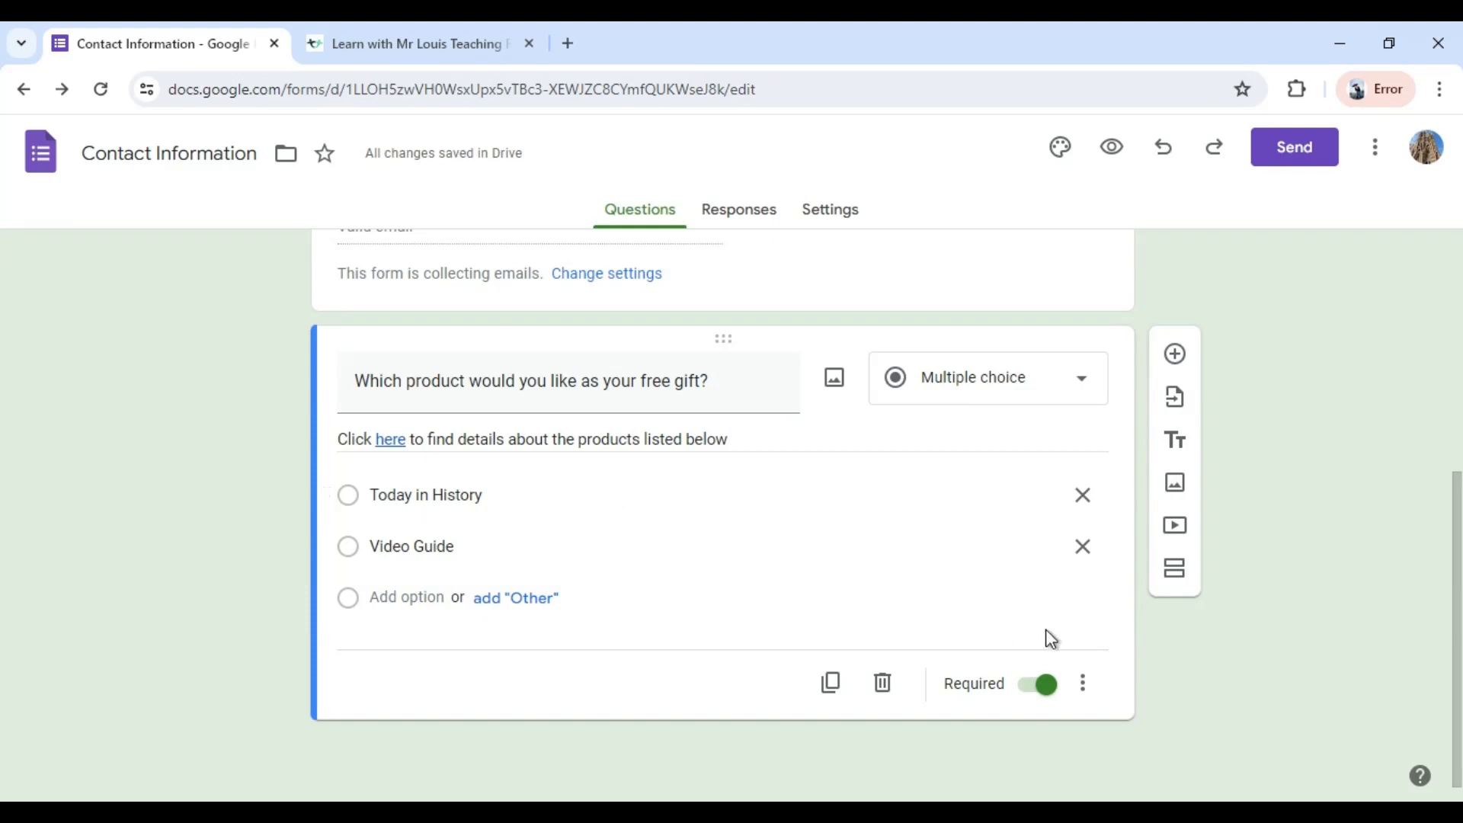
{"action": "left_click", "coordinate": [1182, 583]}
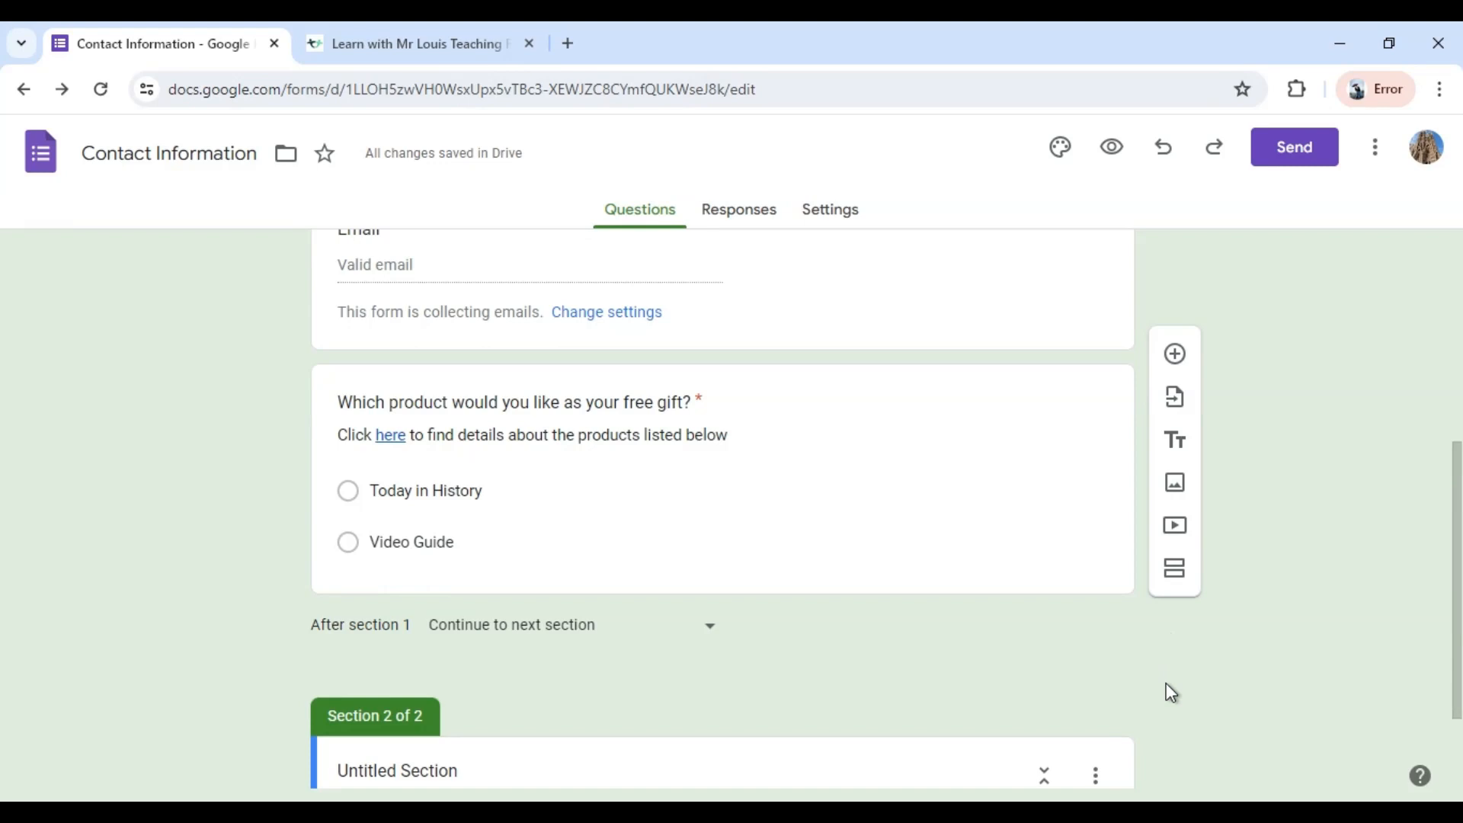
{"action": "scroll", "coordinate": [1171, 692], "scroll_direction": "down", "scroll_amount": 1}
{"action": "left_click", "coordinate": [395, 662]}
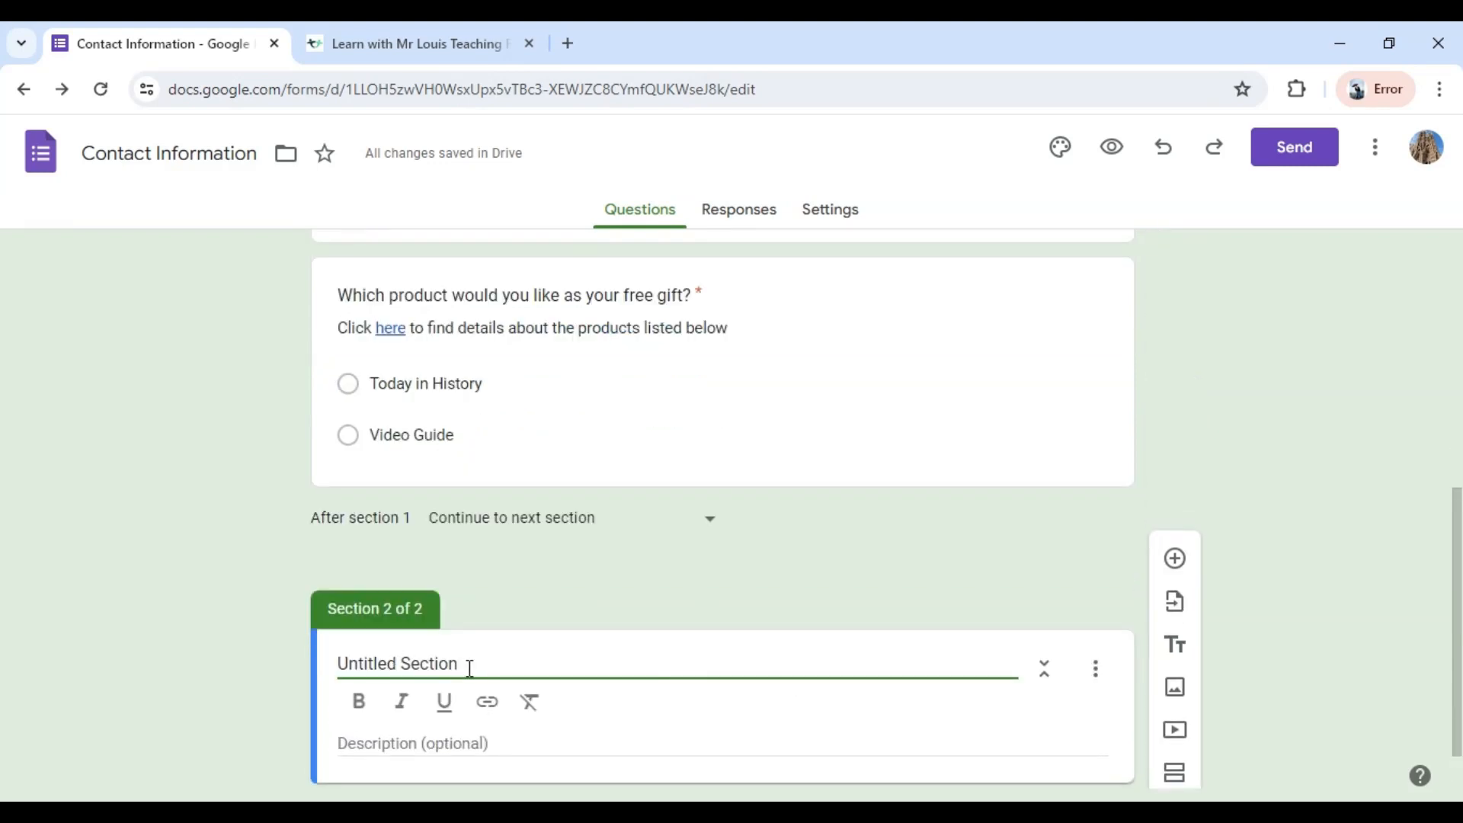
{"action": "left_click_drag", "start_coordinate": [470, 663], "coordinate": [287, 620]}
{"action": "type", "text": "Tod"}
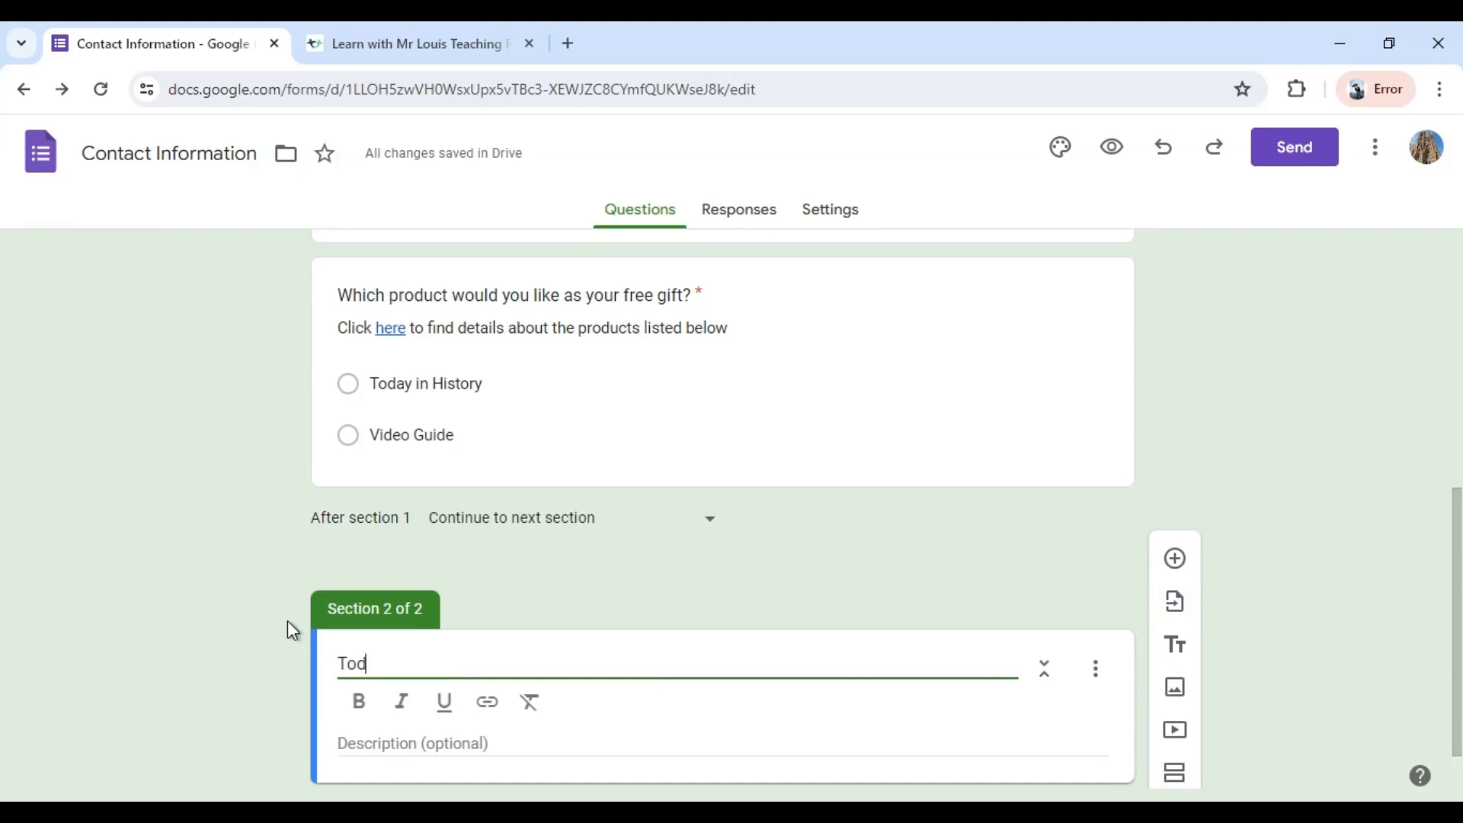
{"action": "type", "text": "ay in History S"}
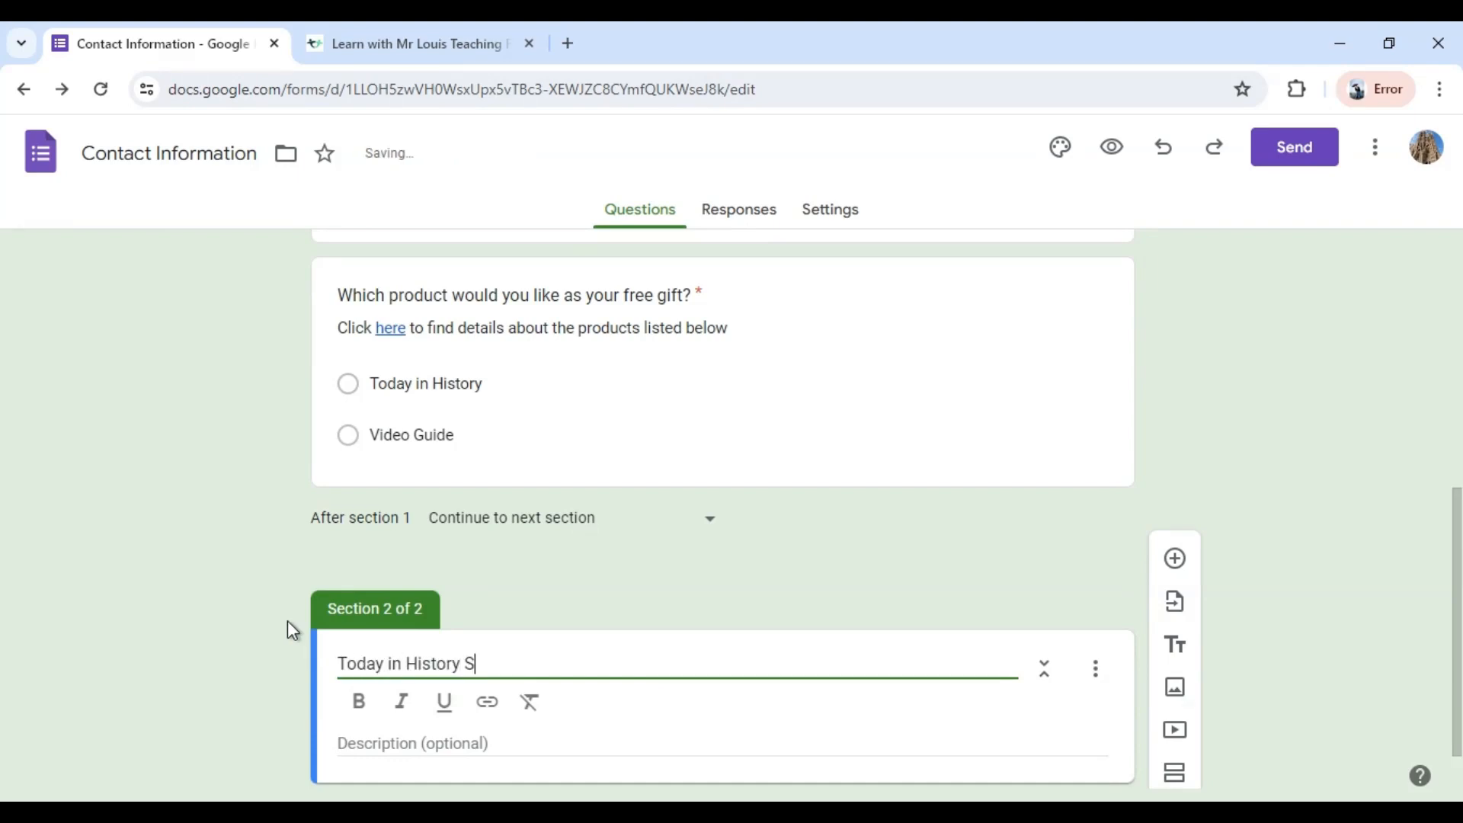
{"action": "type", "text": "election"}
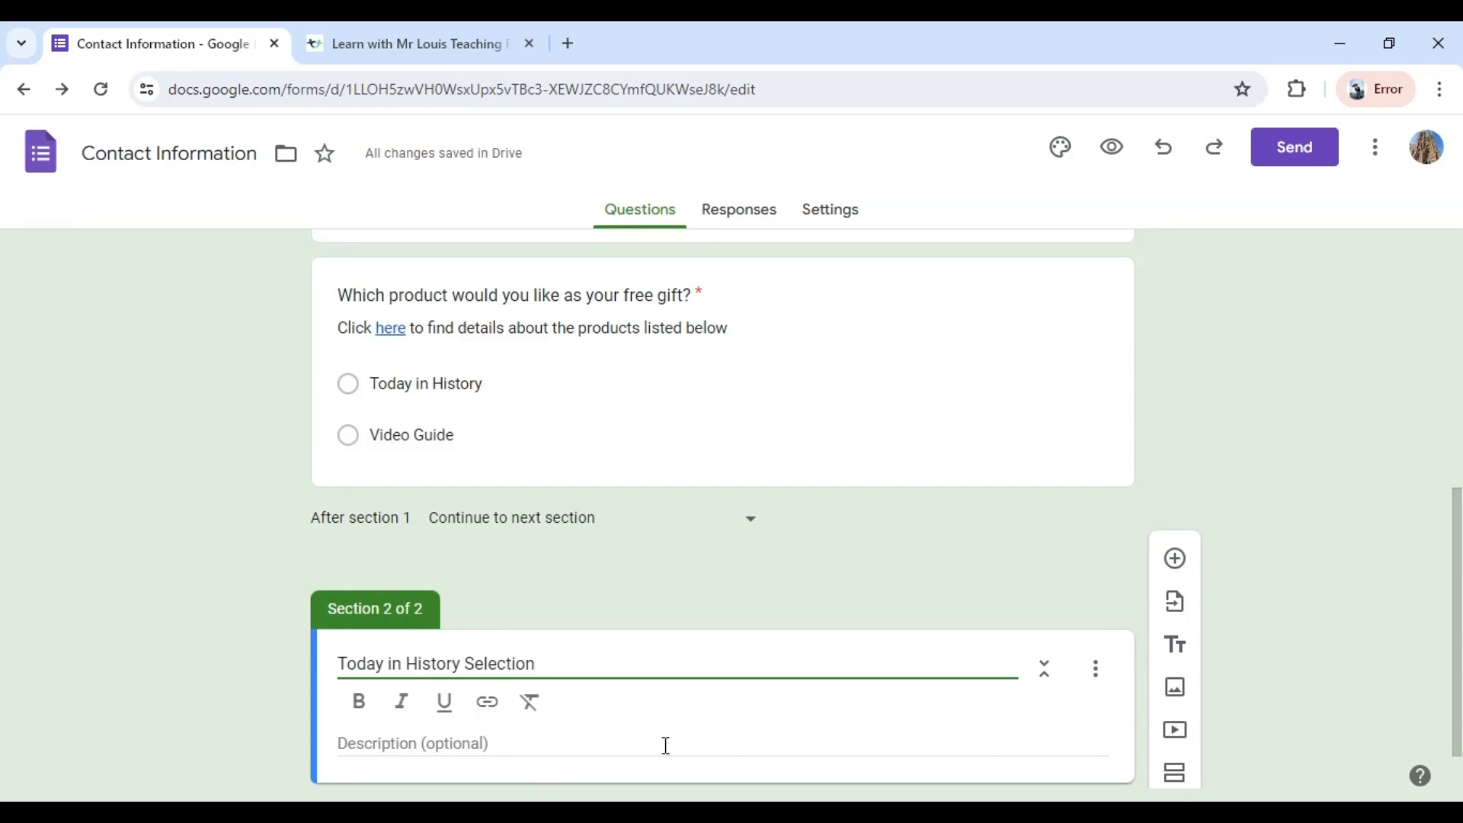
Add a multiple-choice question to the new section reading "Which Today in History would you like".
{"action": "scroll", "coordinate": [666, 744], "scroll_direction": "down", "scroll_amount": 1}
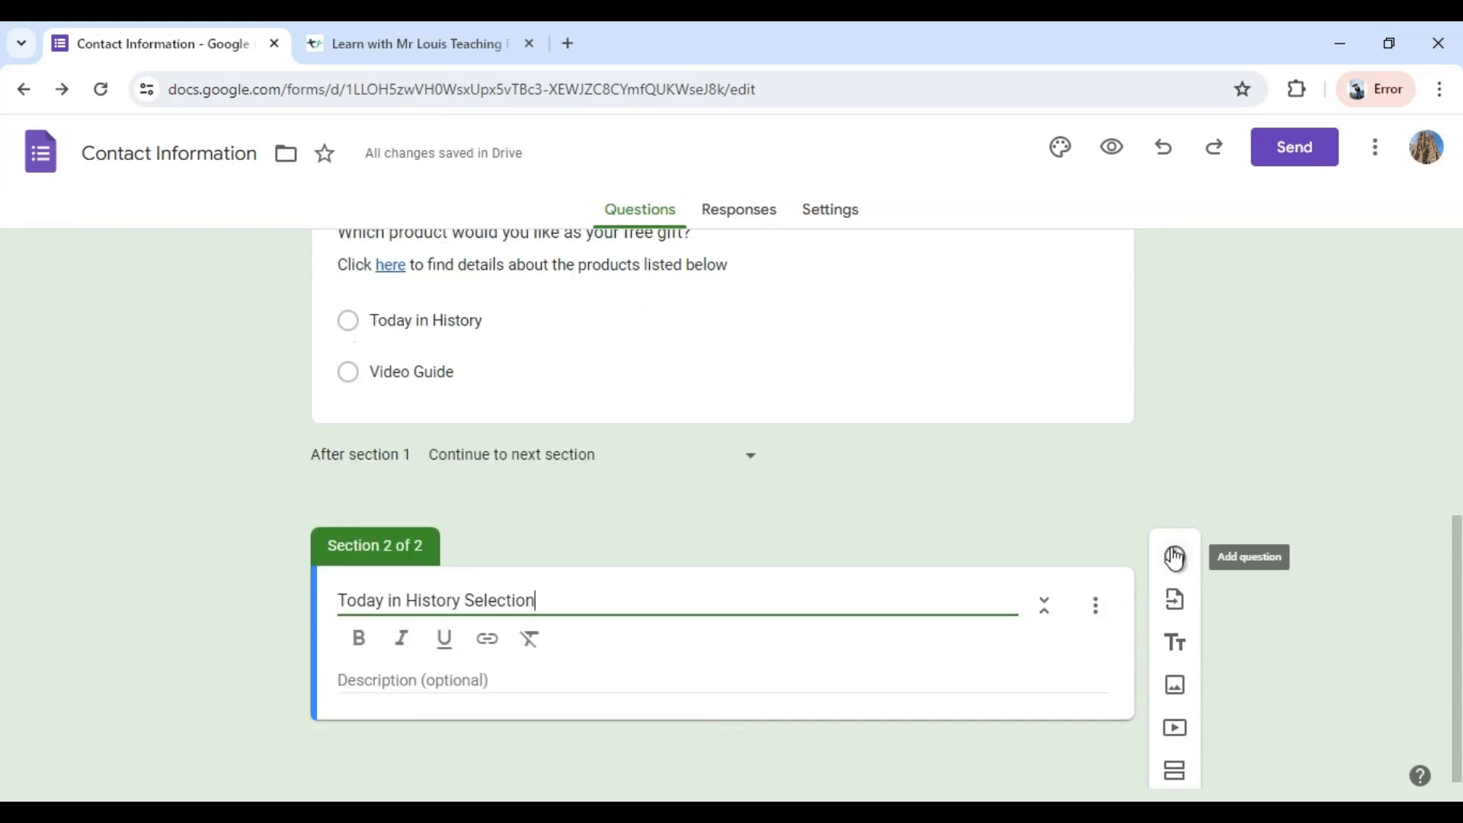
{"action": "left_click", "coordinate": [1174, 556]}
{"action": "left_click", "coordinate": [1174, 557]}
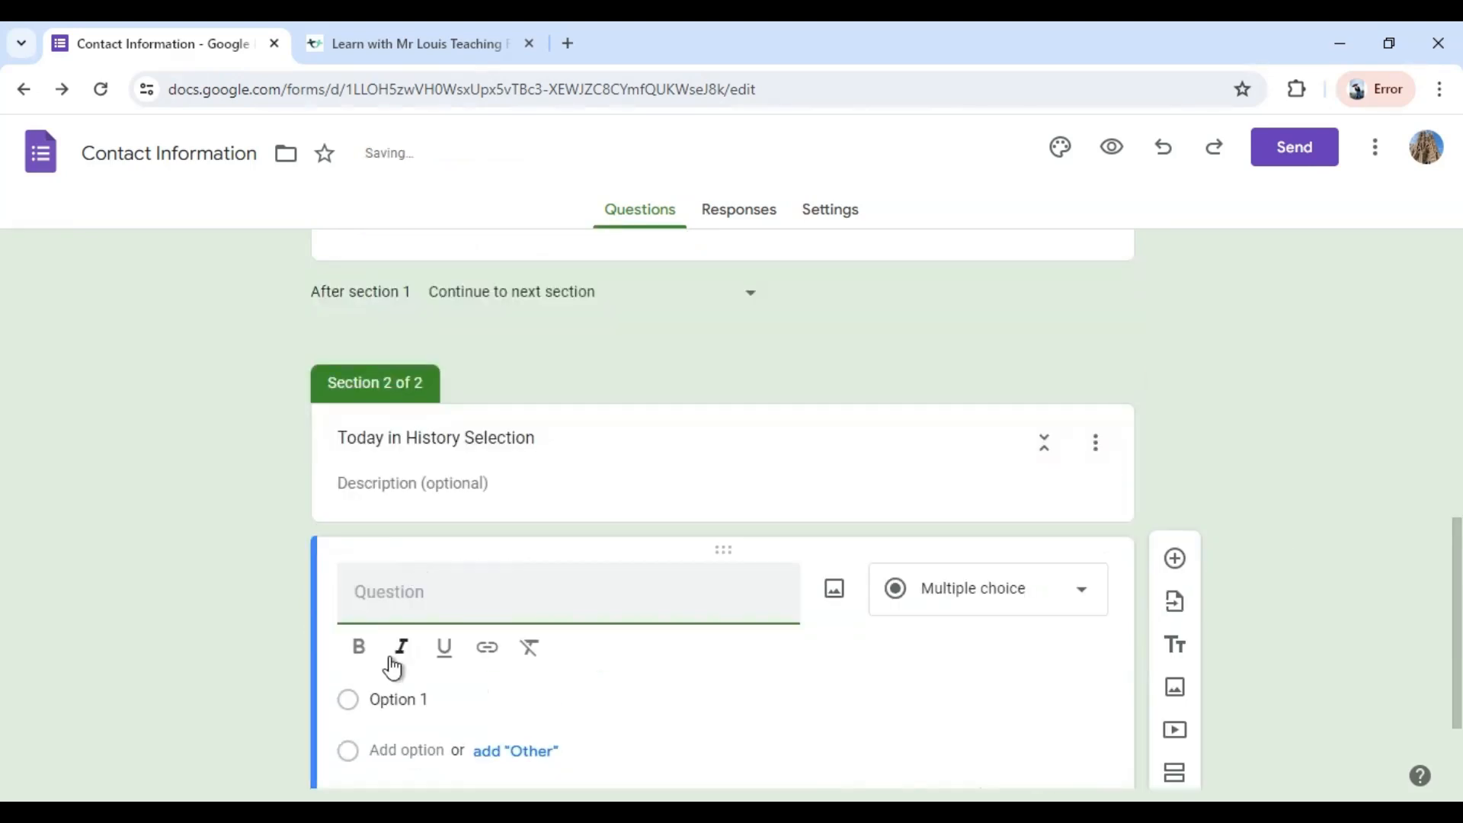
{"action": "type", "text": "Which "}
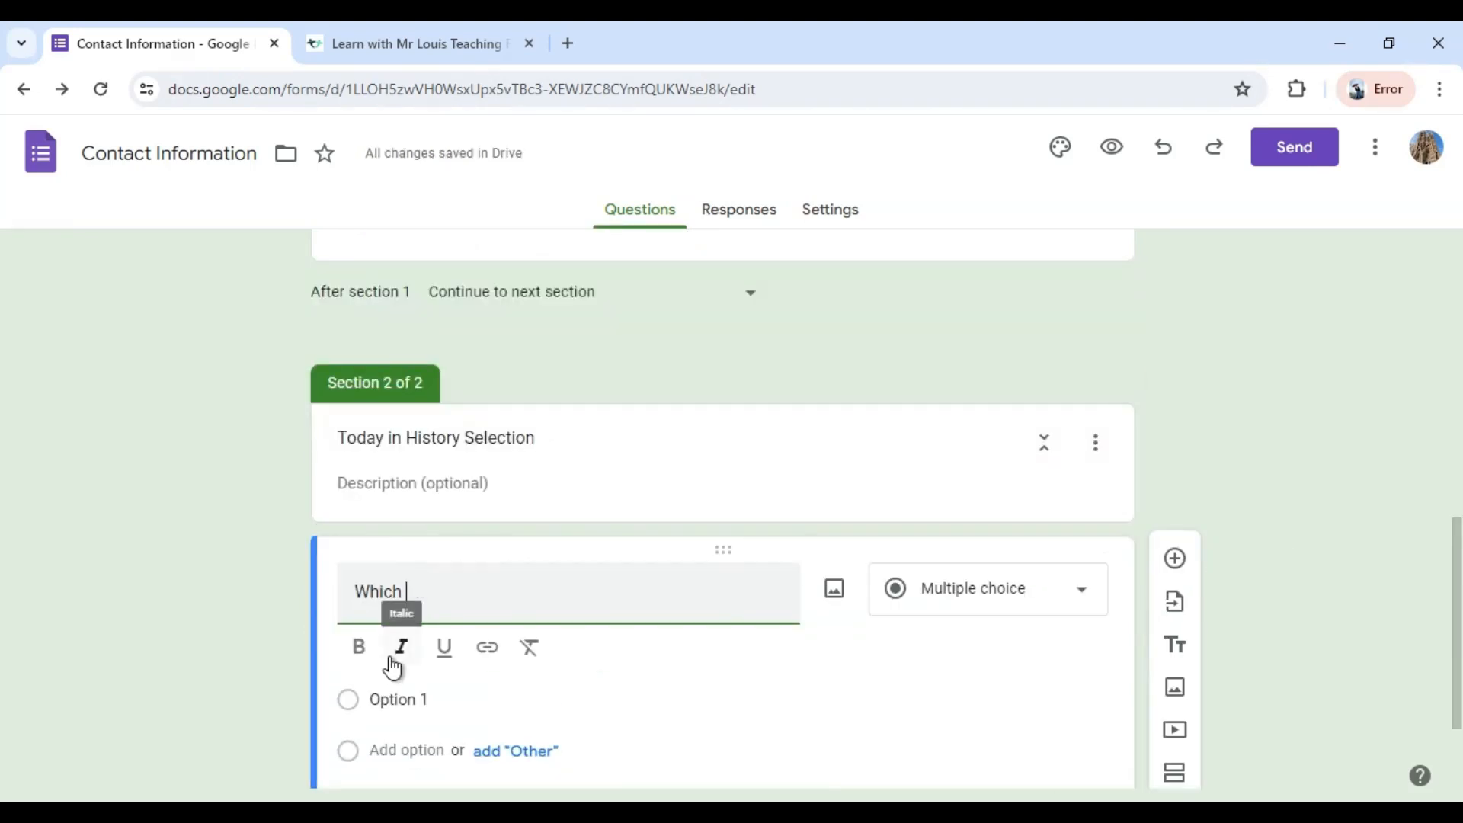
{"action": "type", "text": "Today in History "}
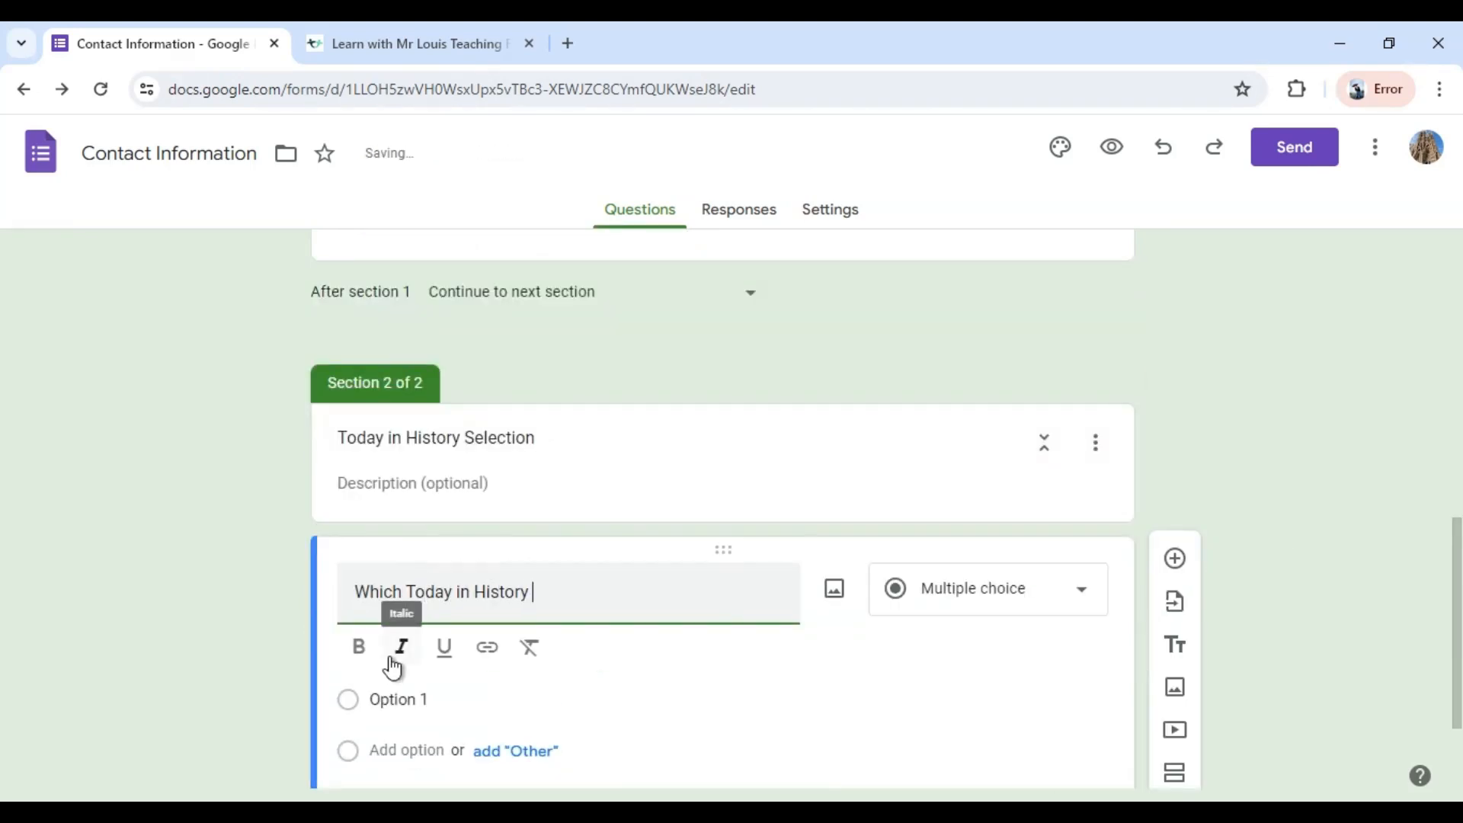
{"action": "type", "text": "would you like"}
Name the question's first option "April" and insert the April Today in History cover from Google Photos as its image.
{"action": "left_click", "coordinate": [406, 702]}
{"action": "type", "text": "April"}
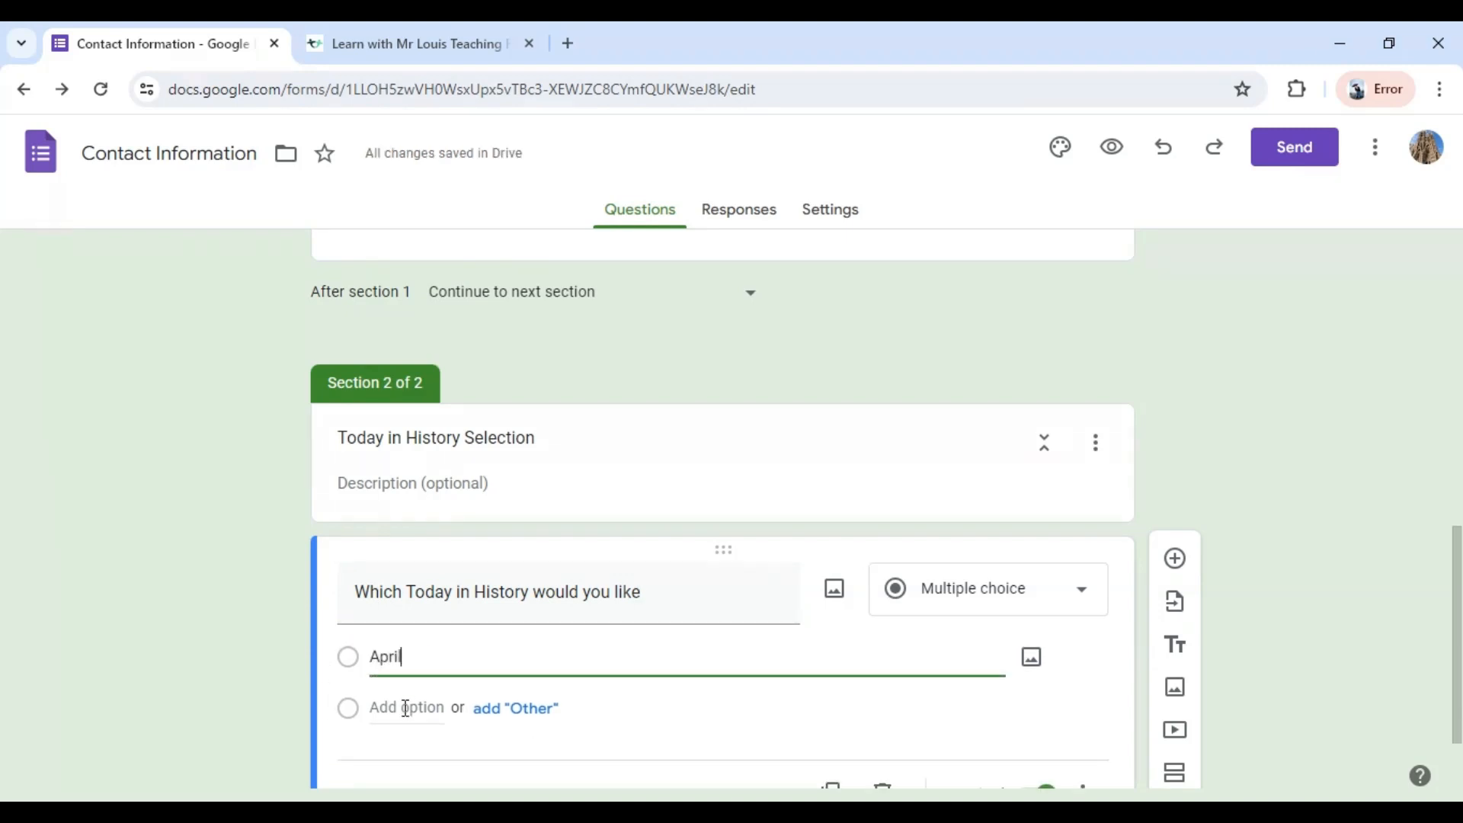
{"action": "left_click", "coordinate": [1034, 664]}
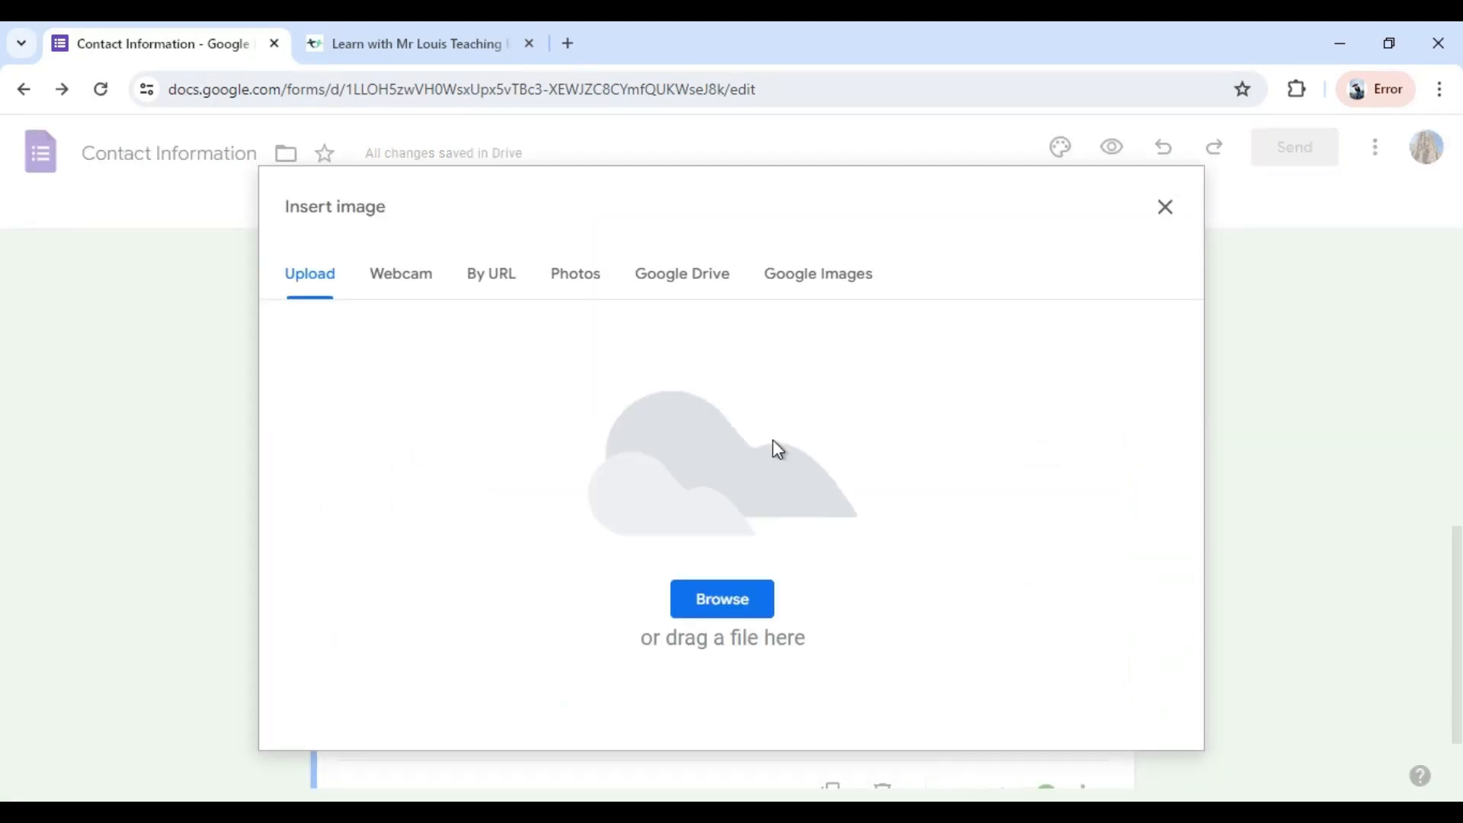
{"action": "left_click", "coordinate": [589, 279]}
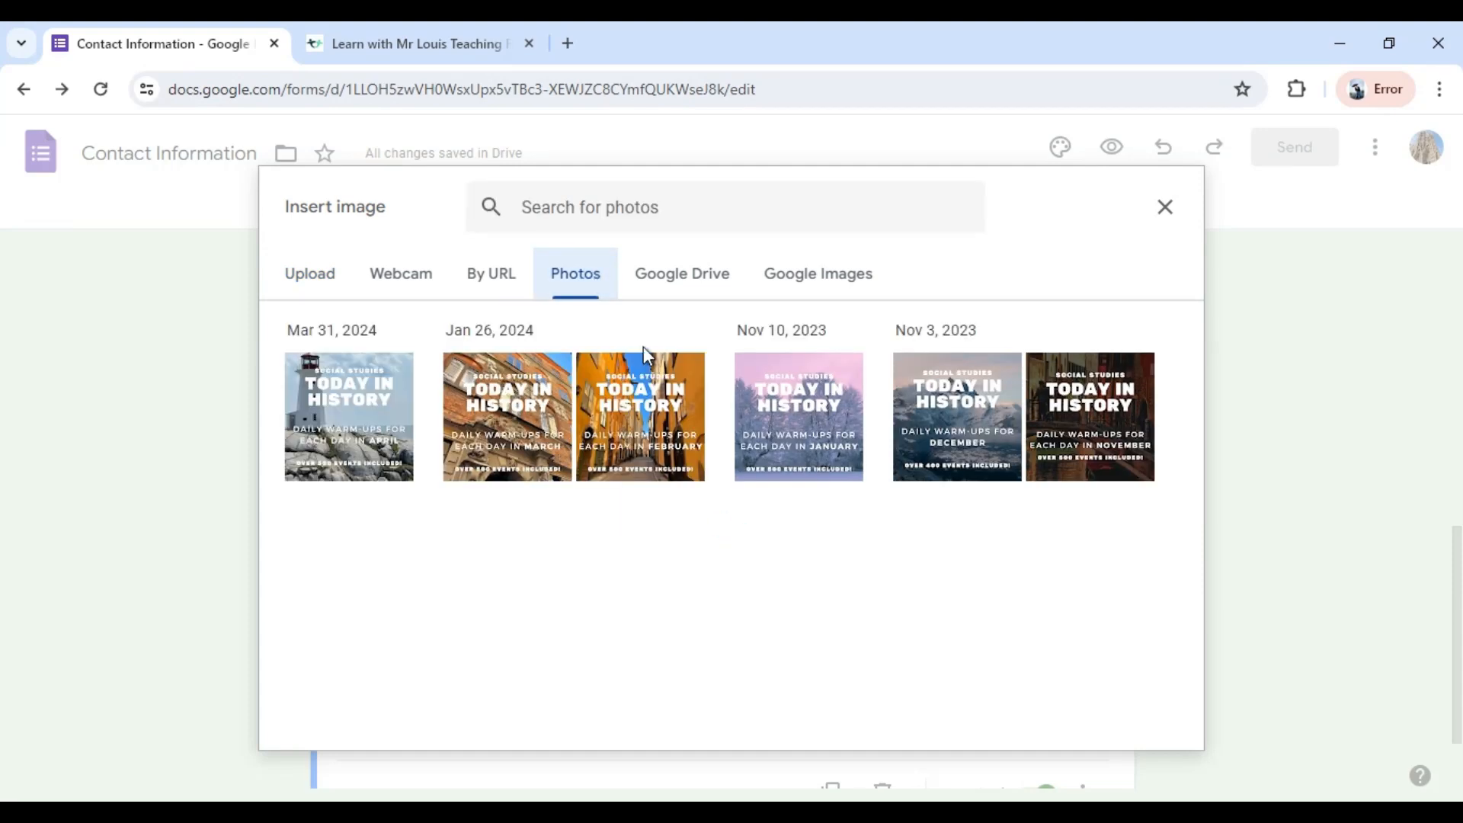
{"action": "left_click", "coordinate": [371, 456]}
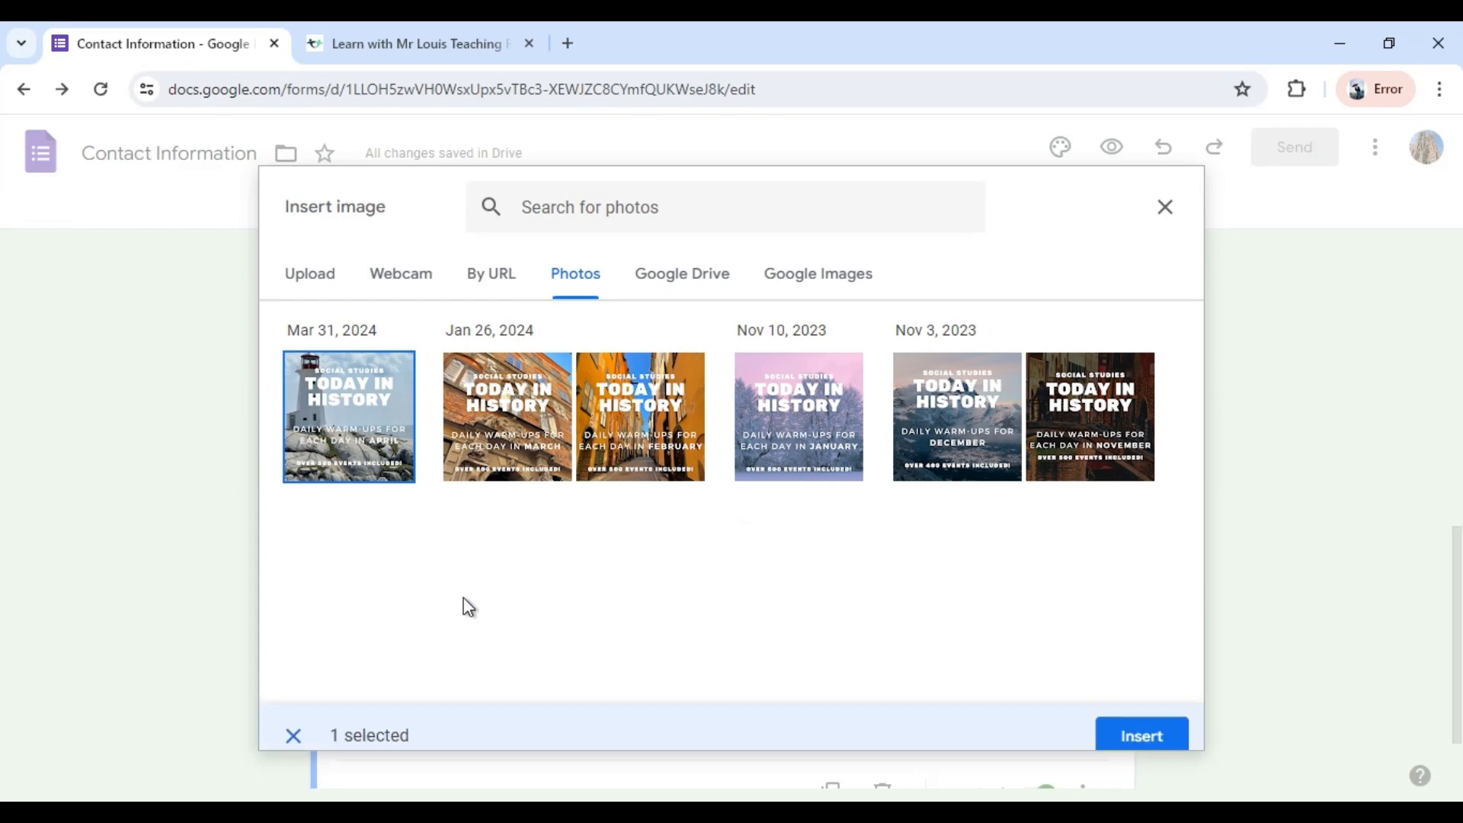
{"action": "left_click", "coordinate": [1155, 718]}
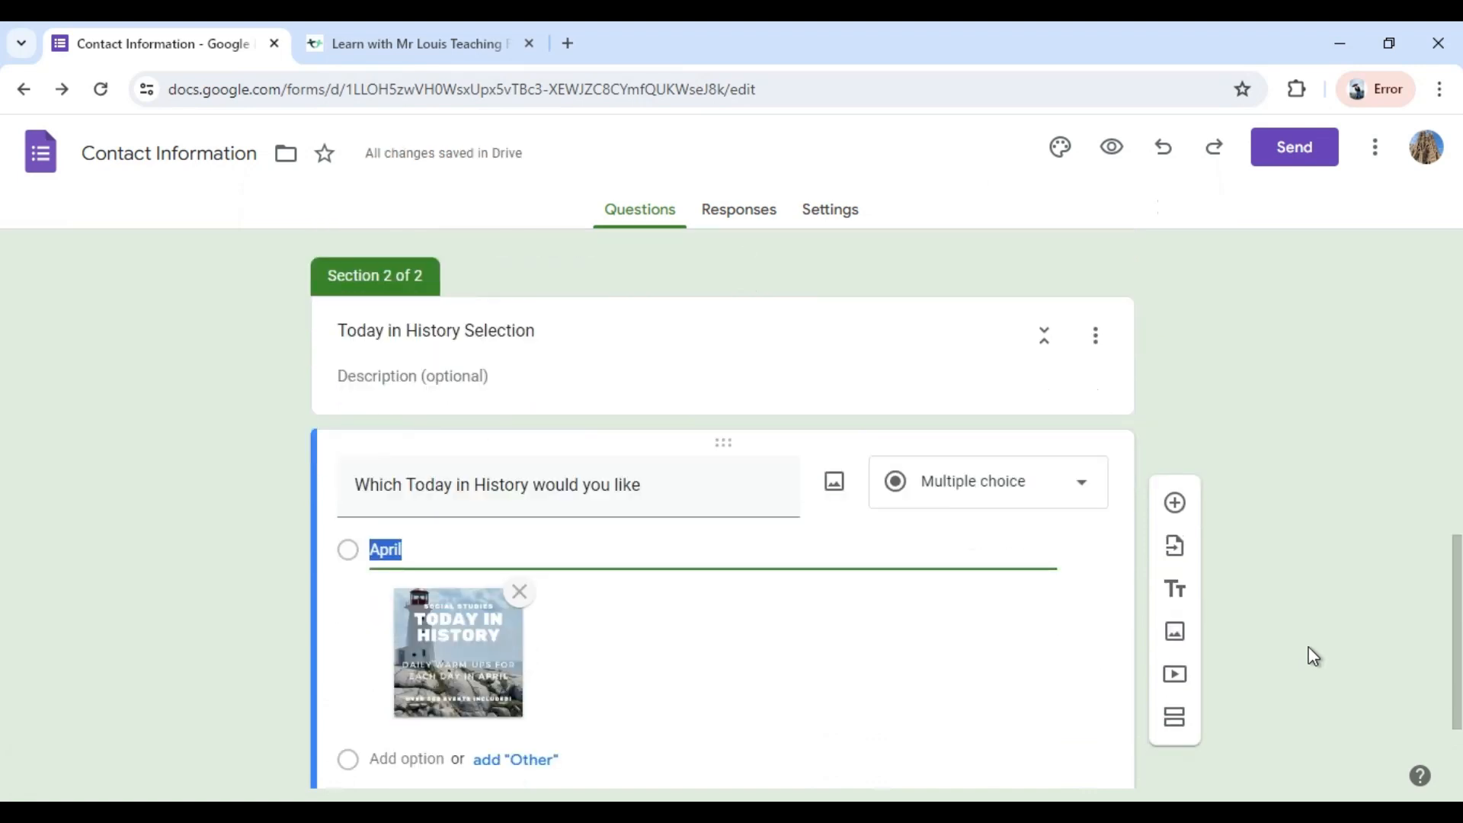
Add a second option "March" and insert the March Today in History cover from Google Photos as its image.
{"action": "scroll", "coordinate": [1308, 655], "scroll_direction": "down", "scroll_amount": 2}
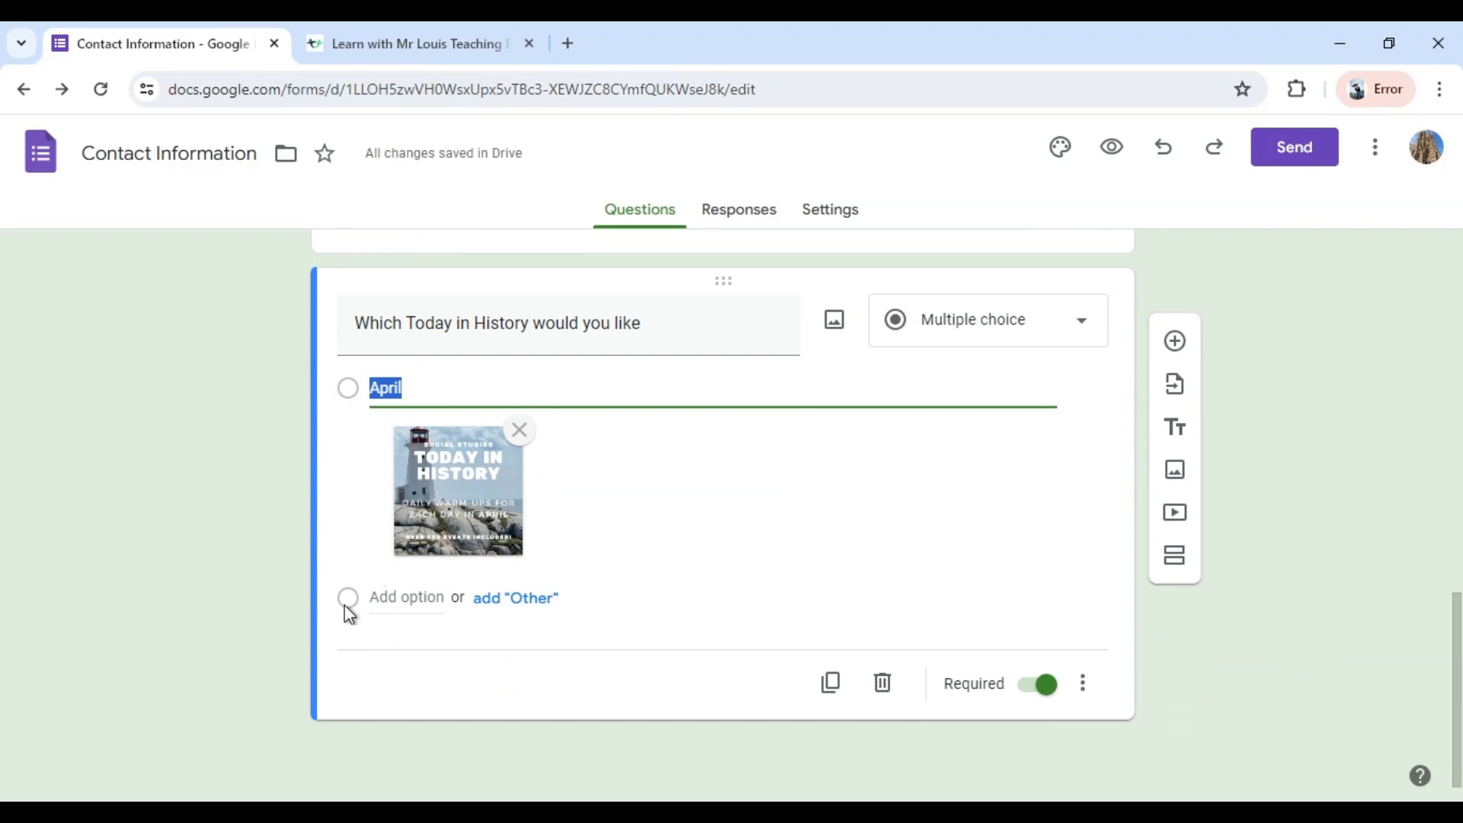
{"action": "left_click", "coordinate": [388, 603]}
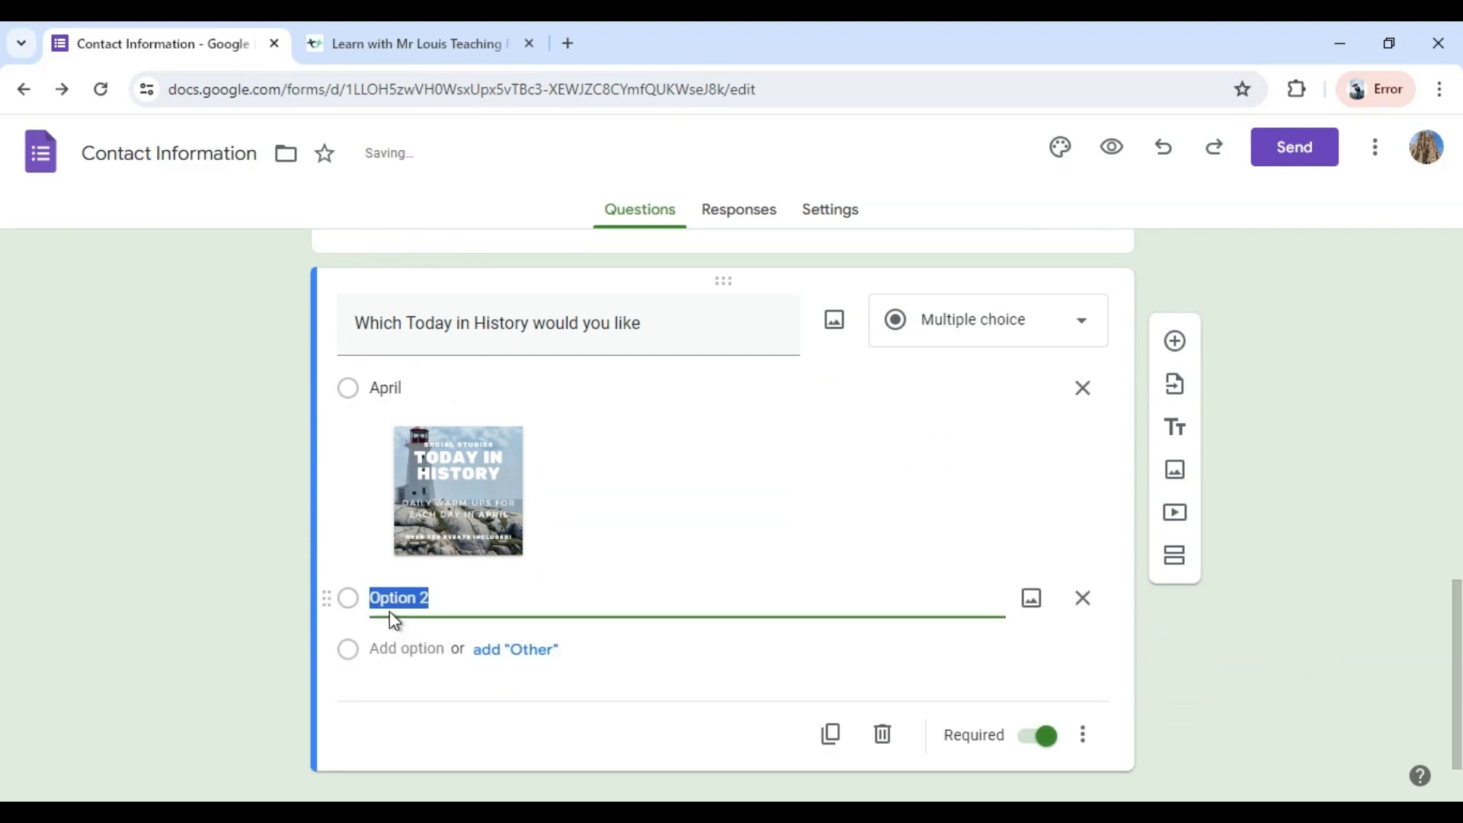
{"action": "type", "text": "March"}
{"action": "left_click", "coordinate": [1033, 602]}
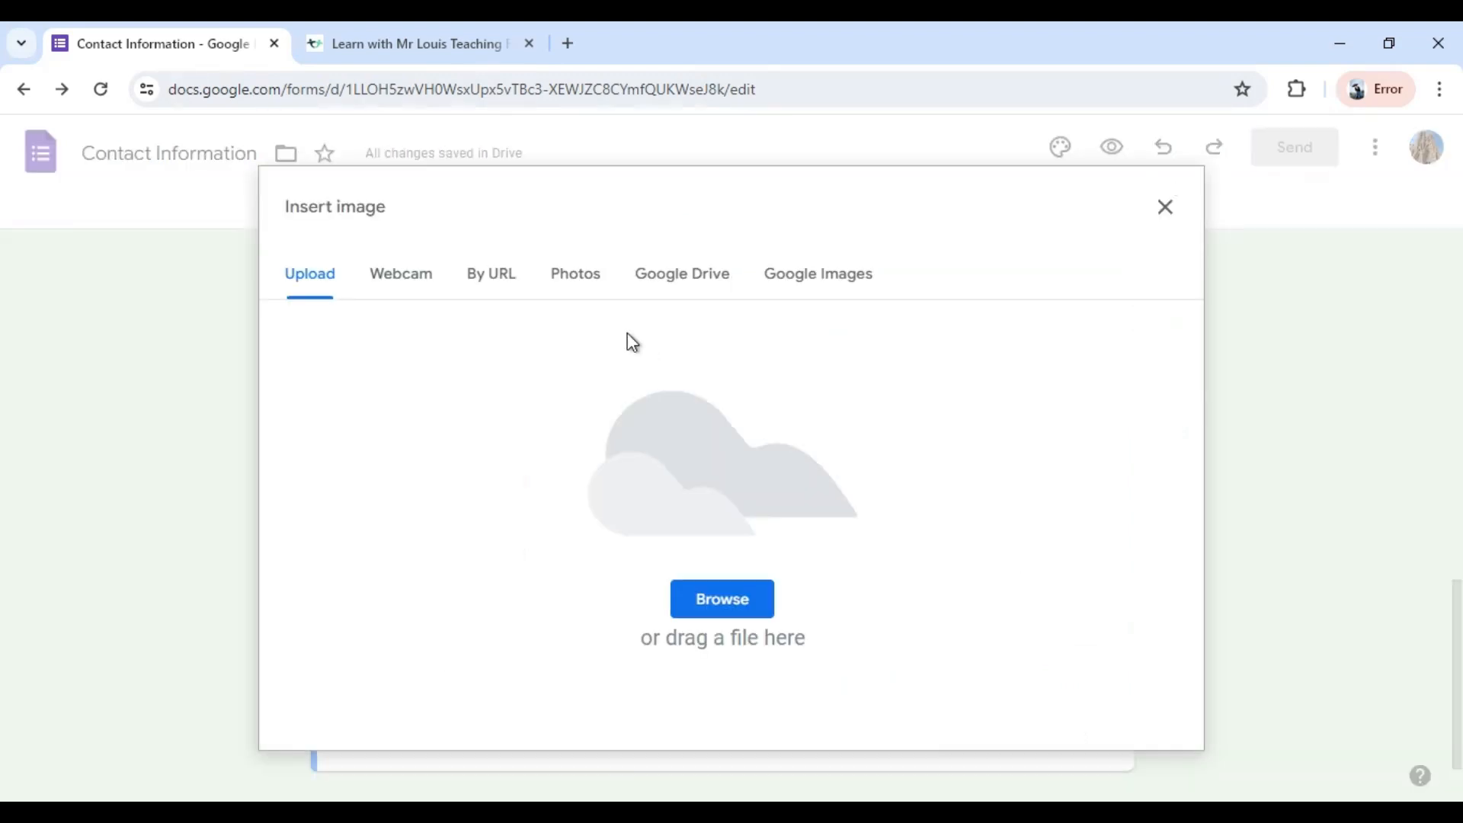
{"action": "left_click", "coordinate": [585, 285]}
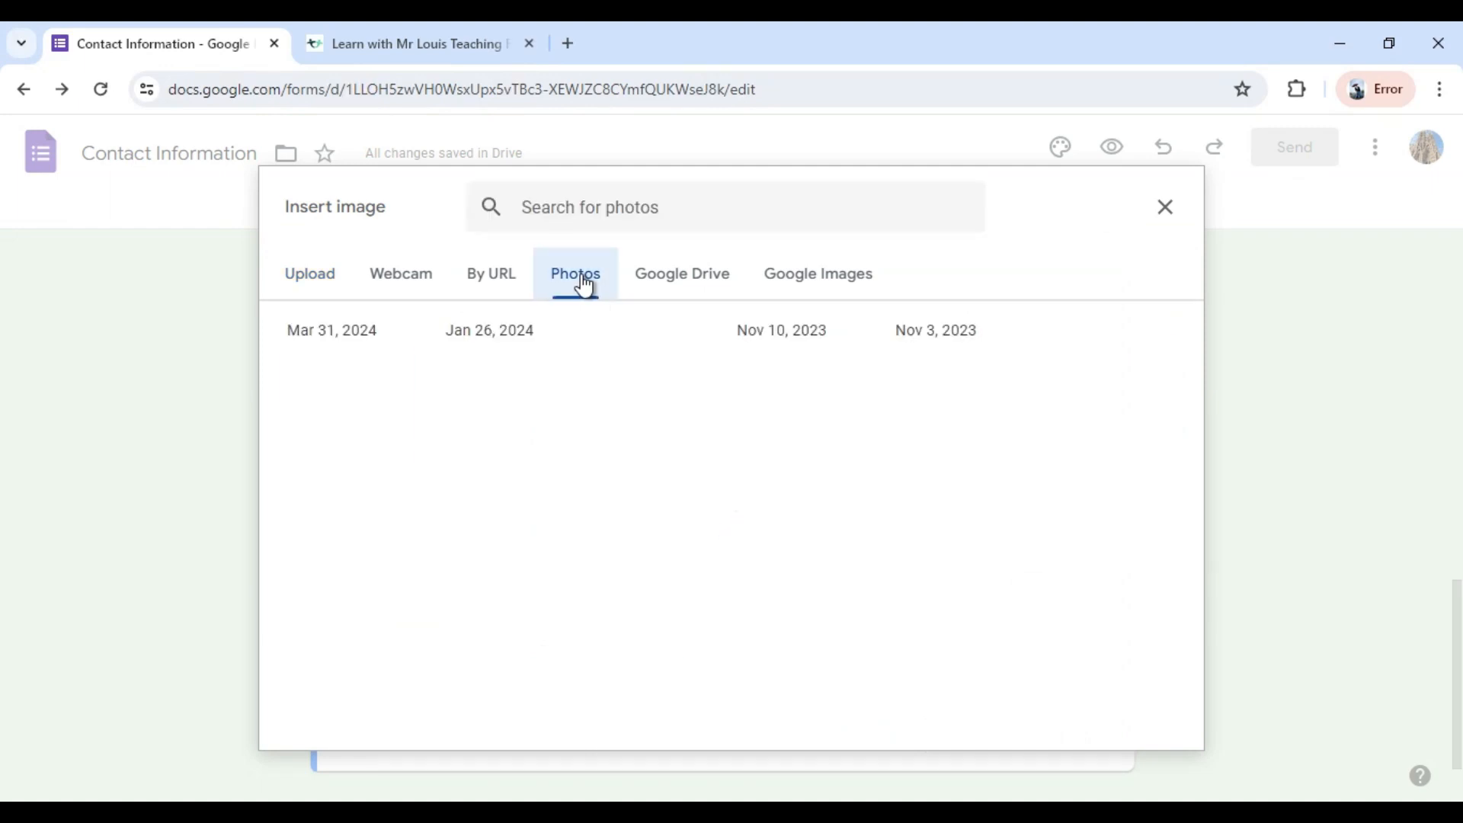
{"action": "left_click", "coordinate": [507, 451]}
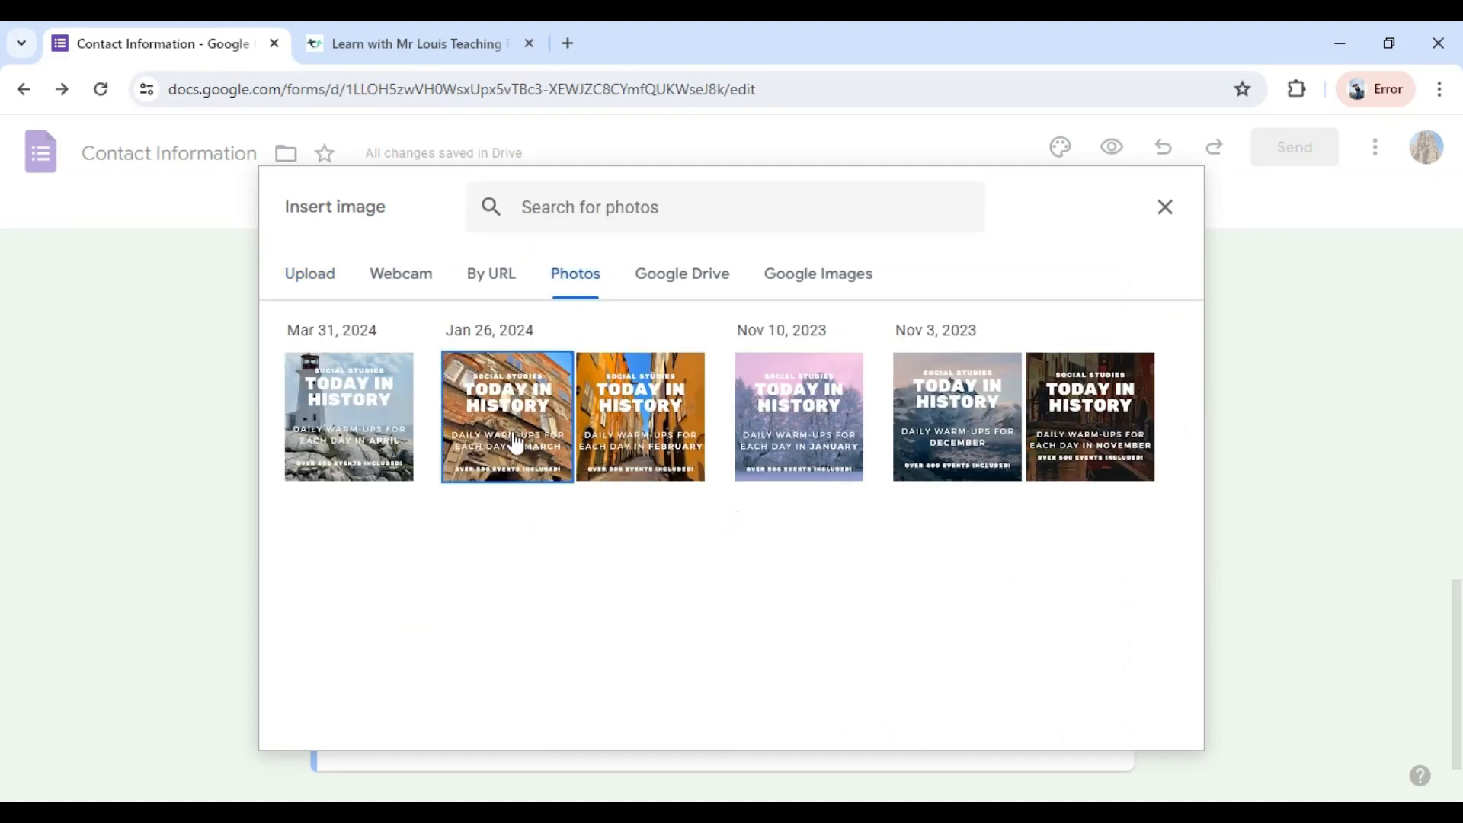
{"action": "left_click", "coordinate": [1132, 727]}
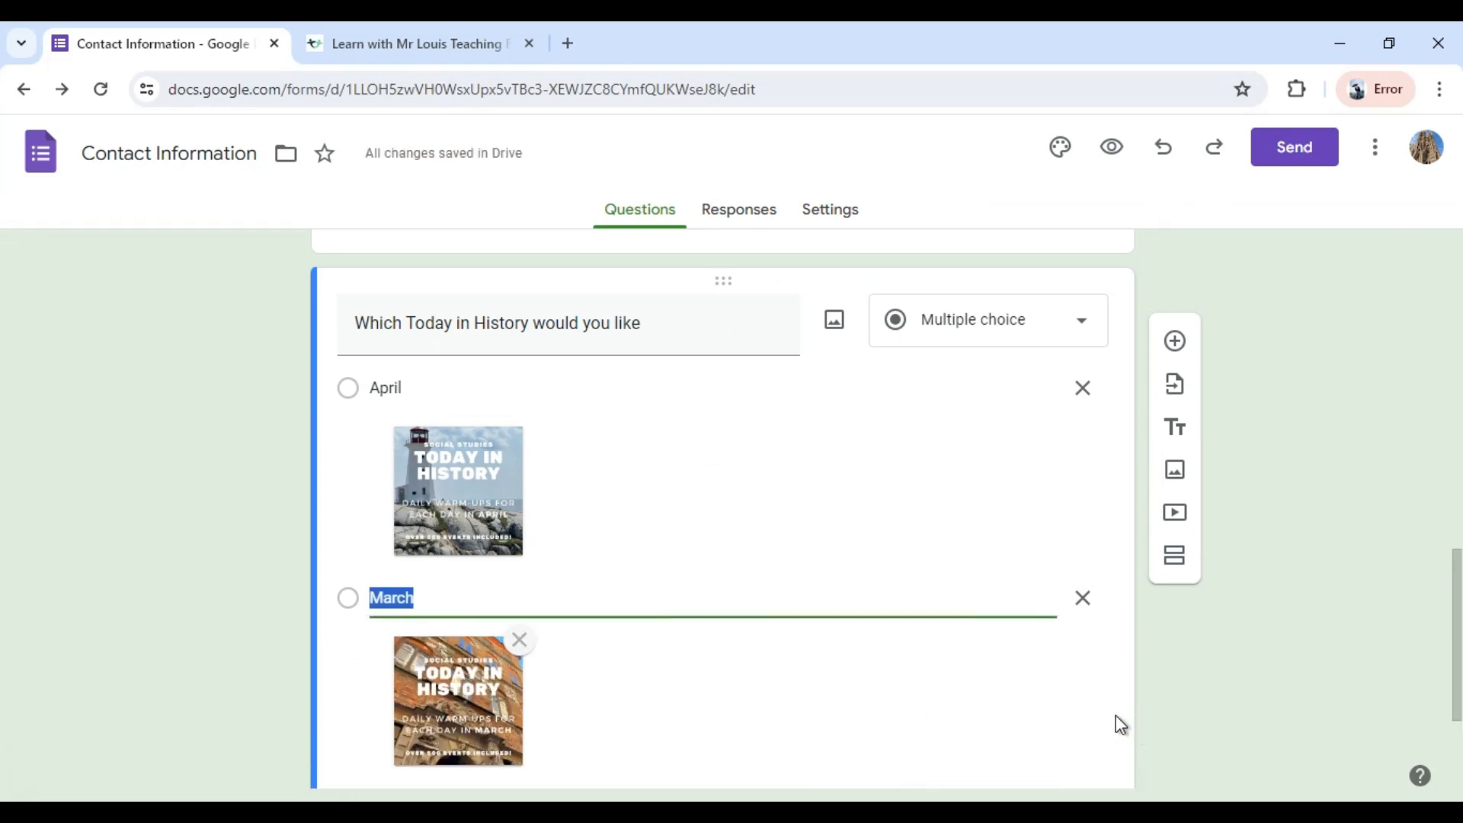
{"action": "scroll", "coordinate": [1077, 727], "scroll_direction": "down", "scroll_amount": 3}
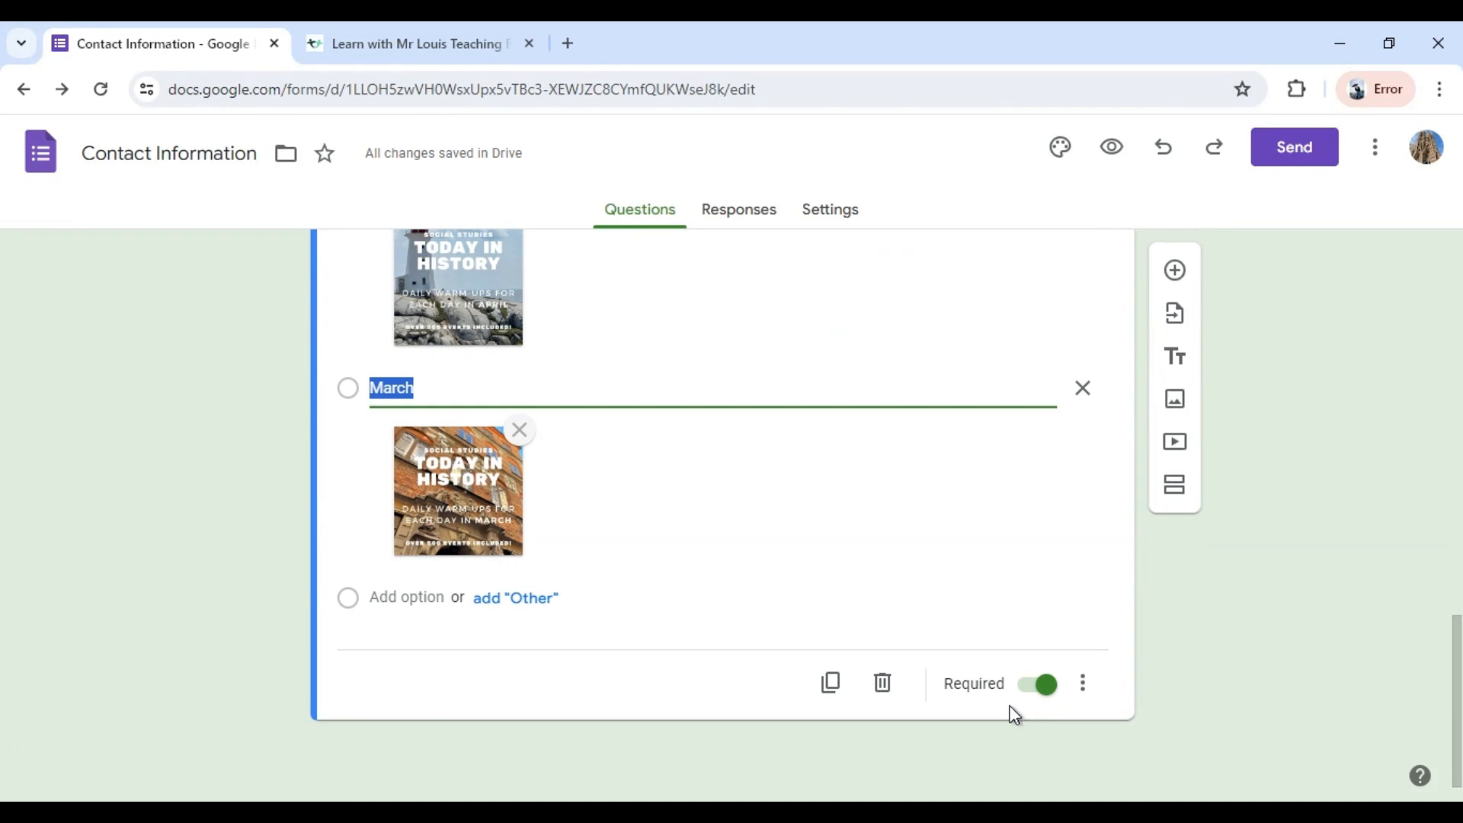
{"action": "left_click", "coordinate": [1082, 684]}
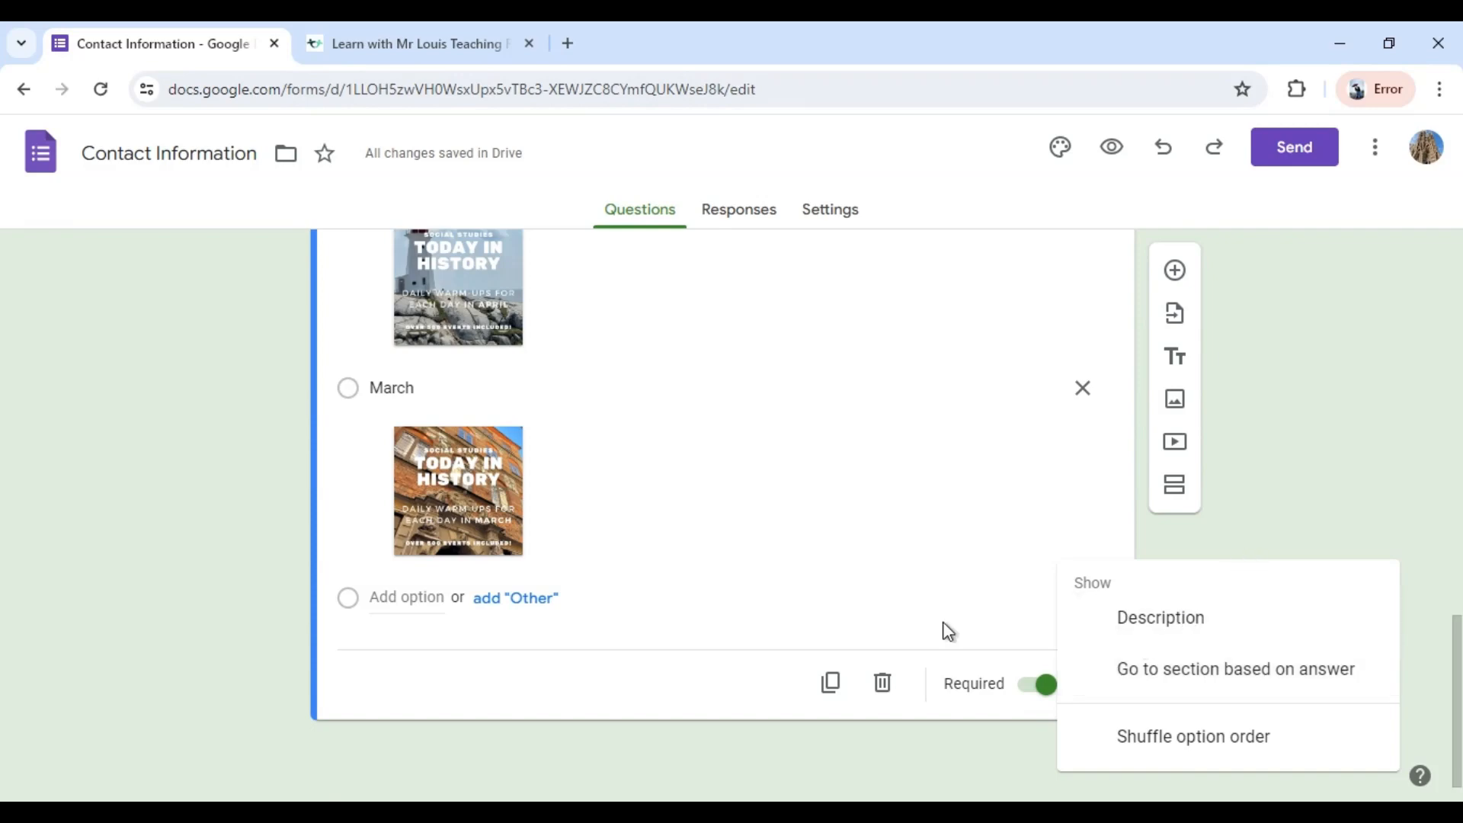
{"action": "left_click", "coordinate": [1304, 491]}
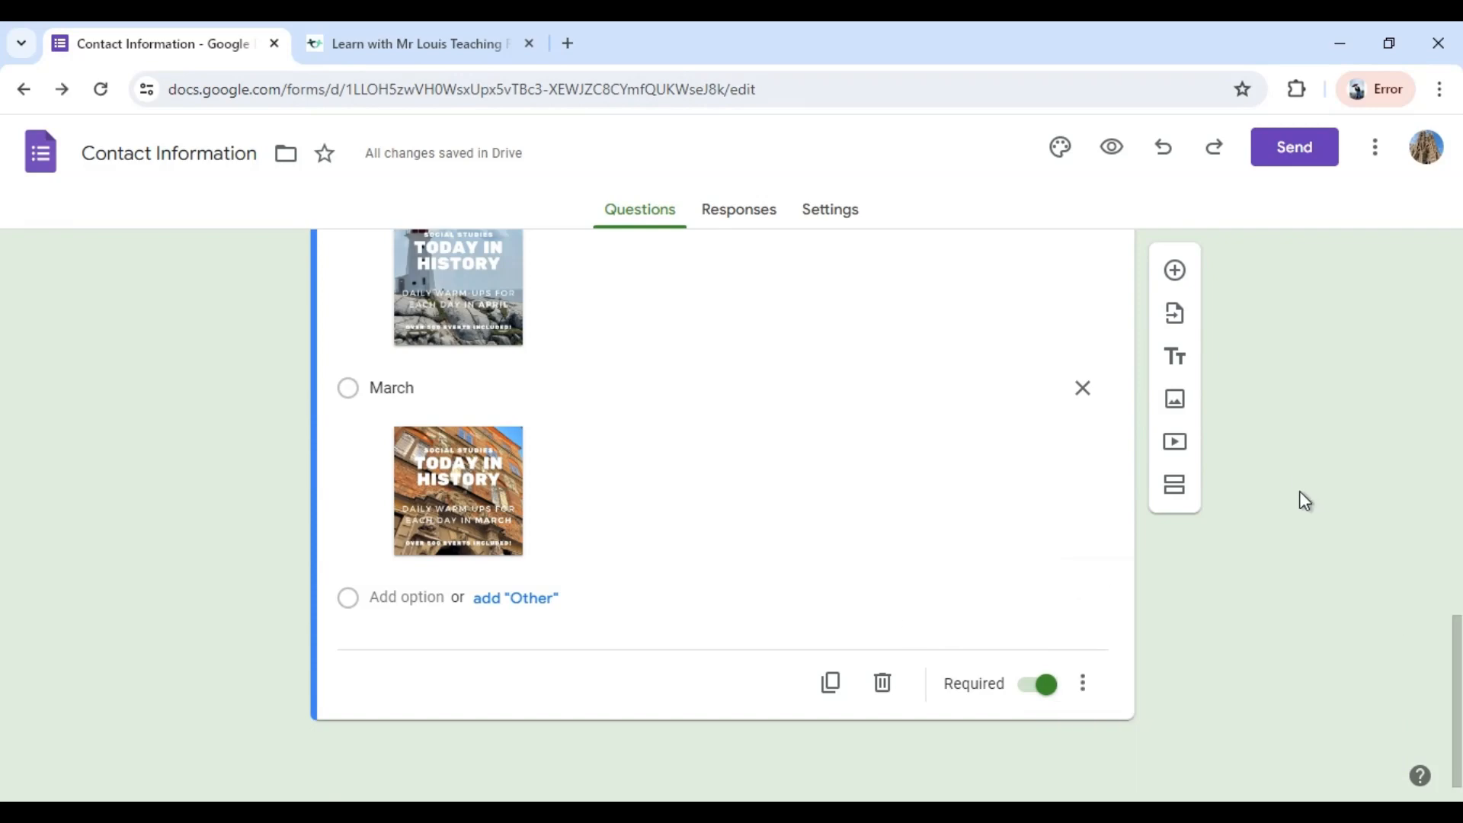
{"action": "scroll", "coordinate": [1300, 491], "scroll_direction": "up", "scroll_amount": 5}
{"action": "scroll", "coordinate": [1291, 500], "scroll_direction": "up", "scroll_amount": 3}
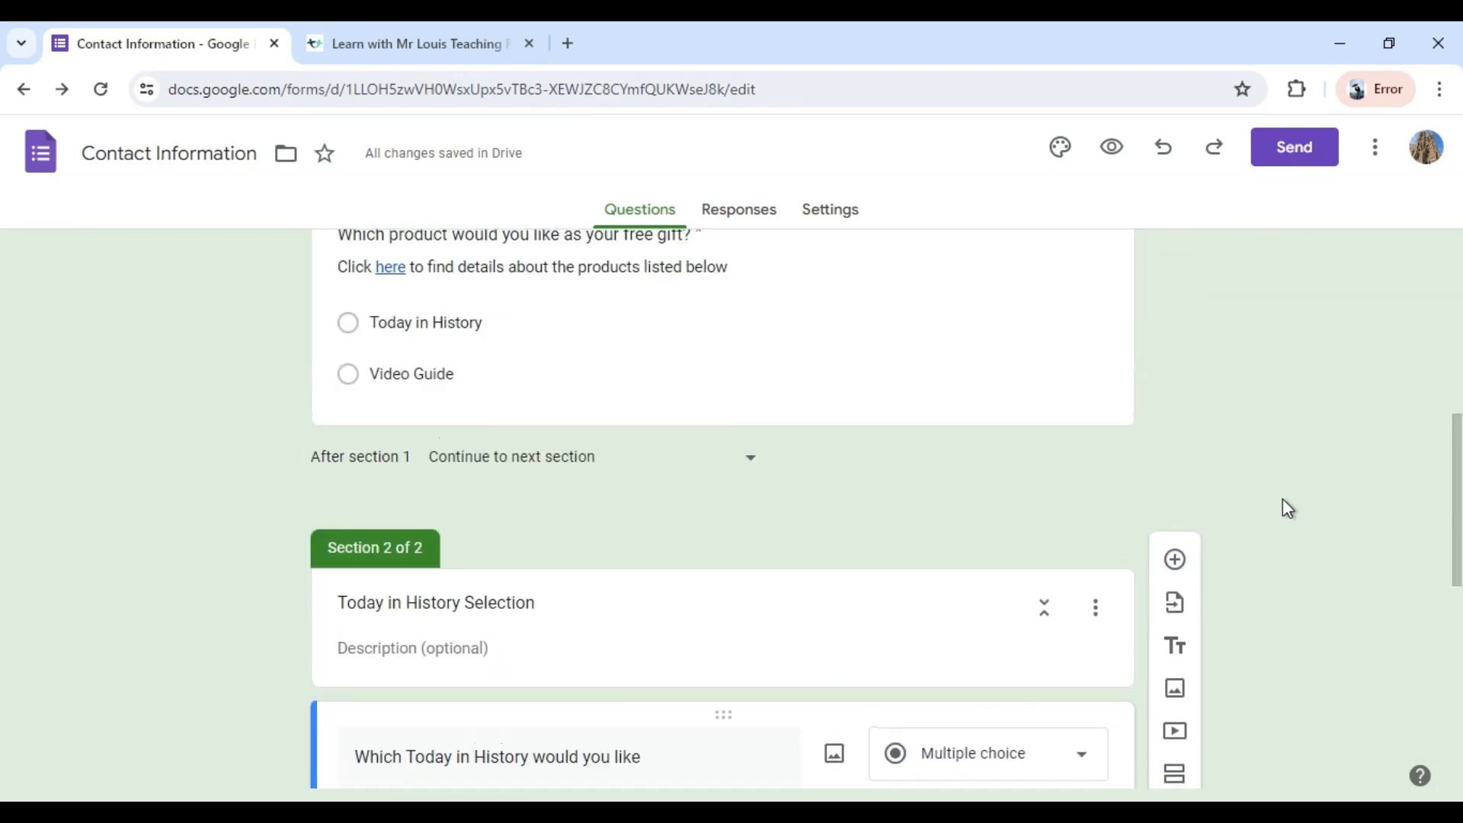
Enable answer-based section routing on the free gift question and send "Today in History" to section 2 (Today in History Selection).
{"action": "scroll", "coordinate": [1067, 495], "scroll_direction": "up", "scroll_amount": 3}
{"action": "left_click", "coordinate": [630, 536]}
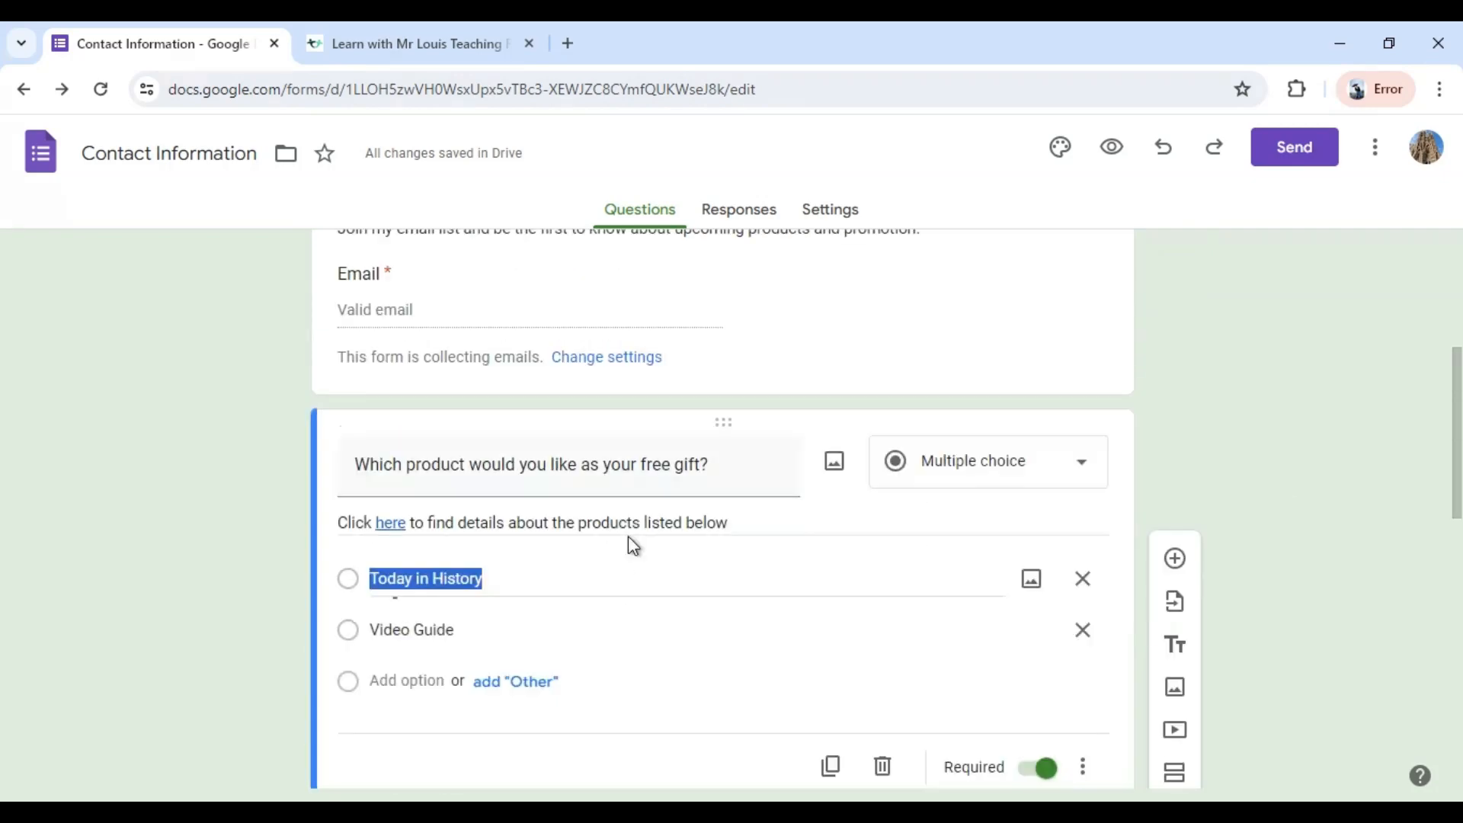
{"action": "left_click", "coordinate": [1083, 766]}
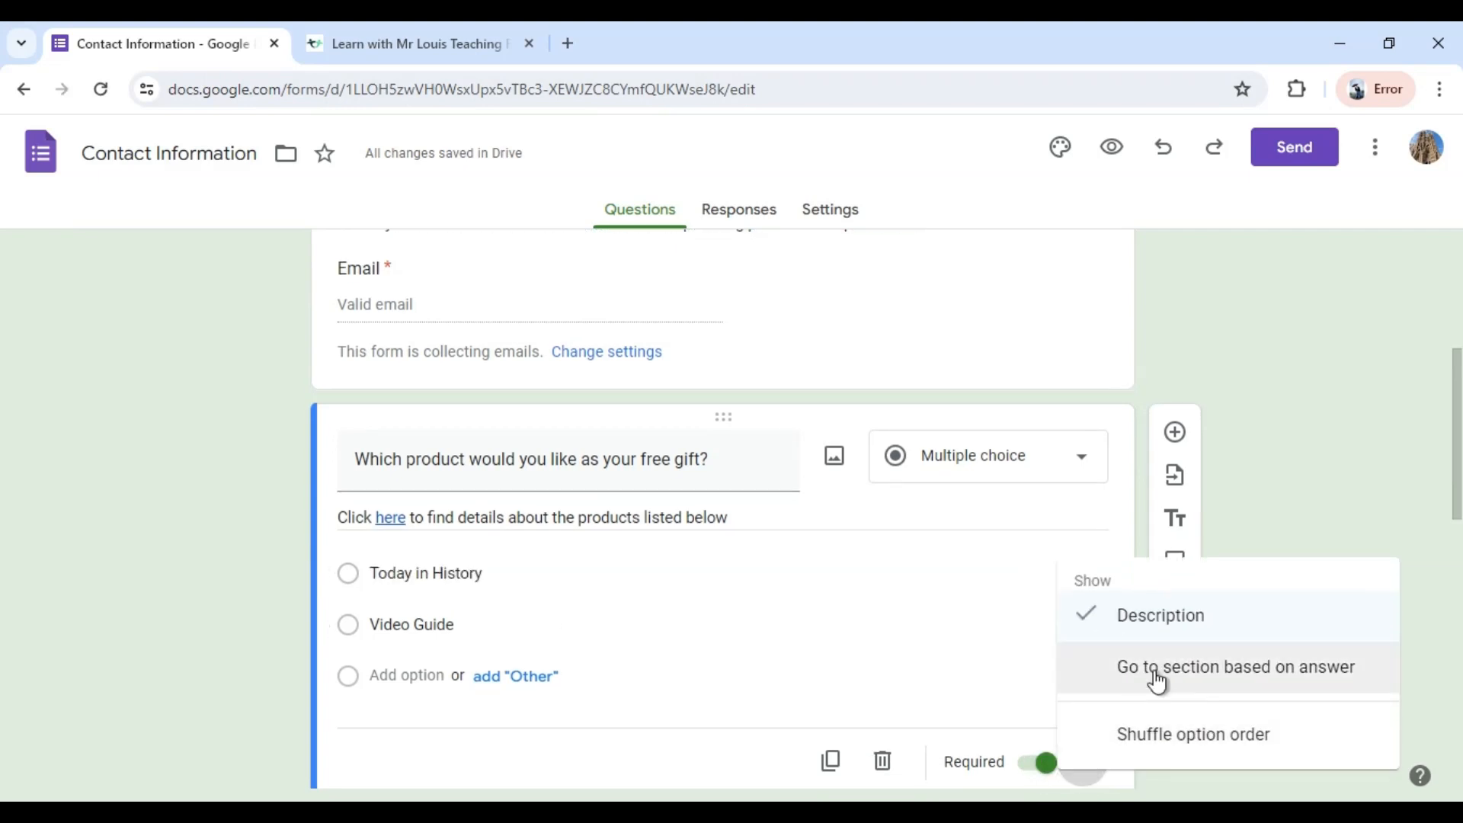
{"action": "left_click", "coordinate": [1156, 674]}
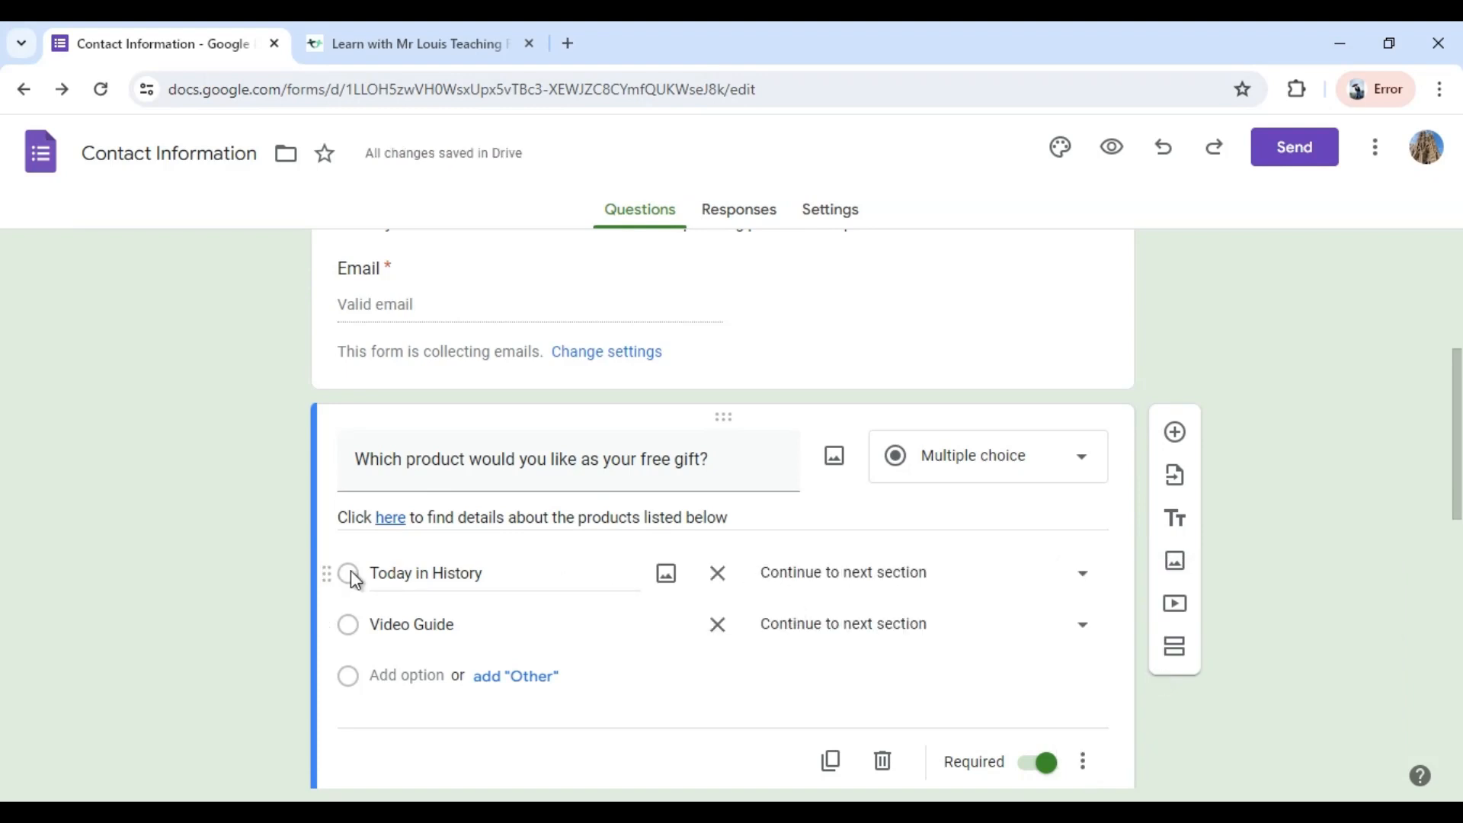
{"action": "left_click", "coordinate": [1091, 578]}
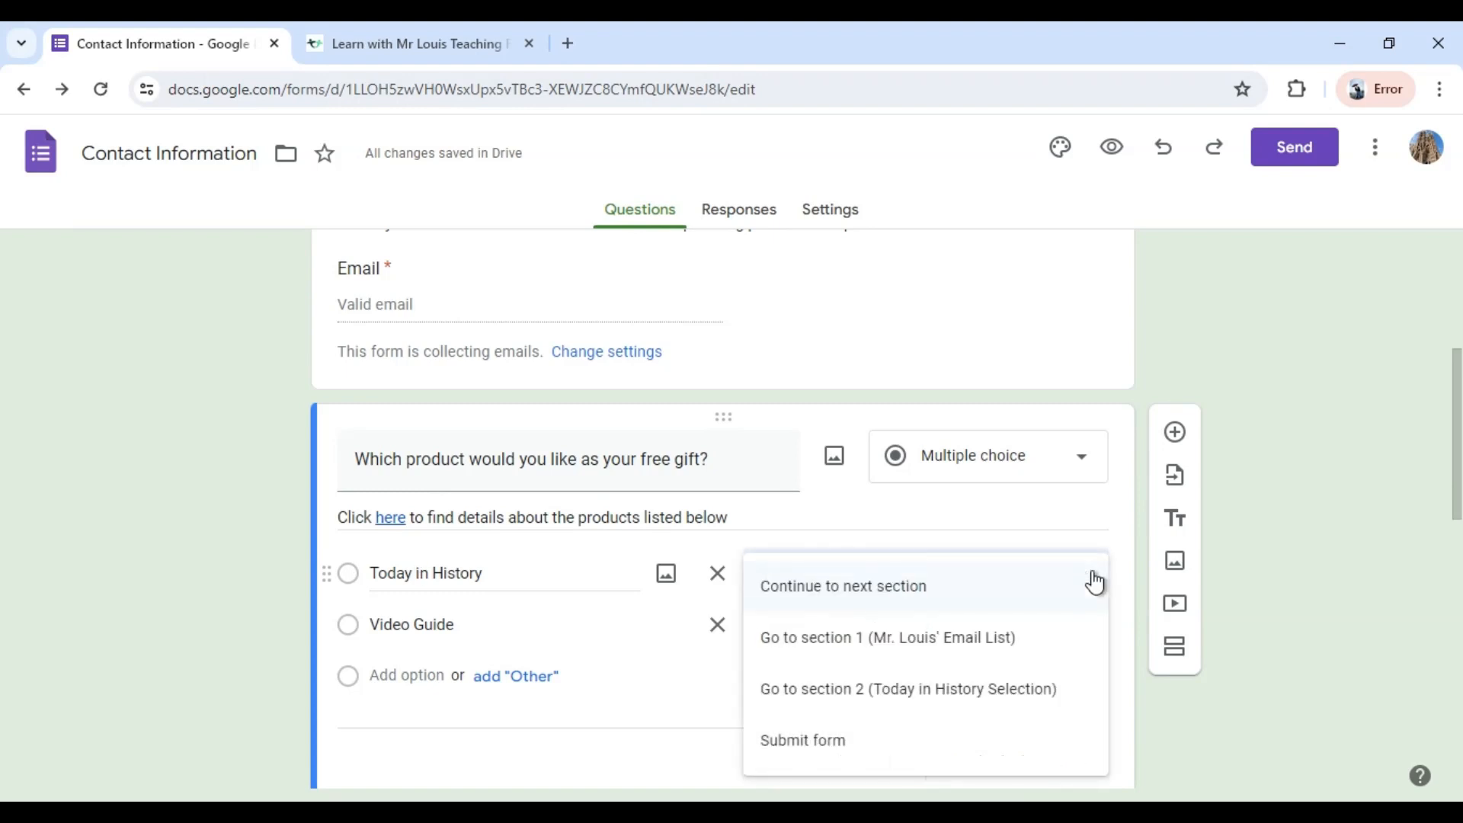
{"action": "left_click", "coordinate": [954, 701]}
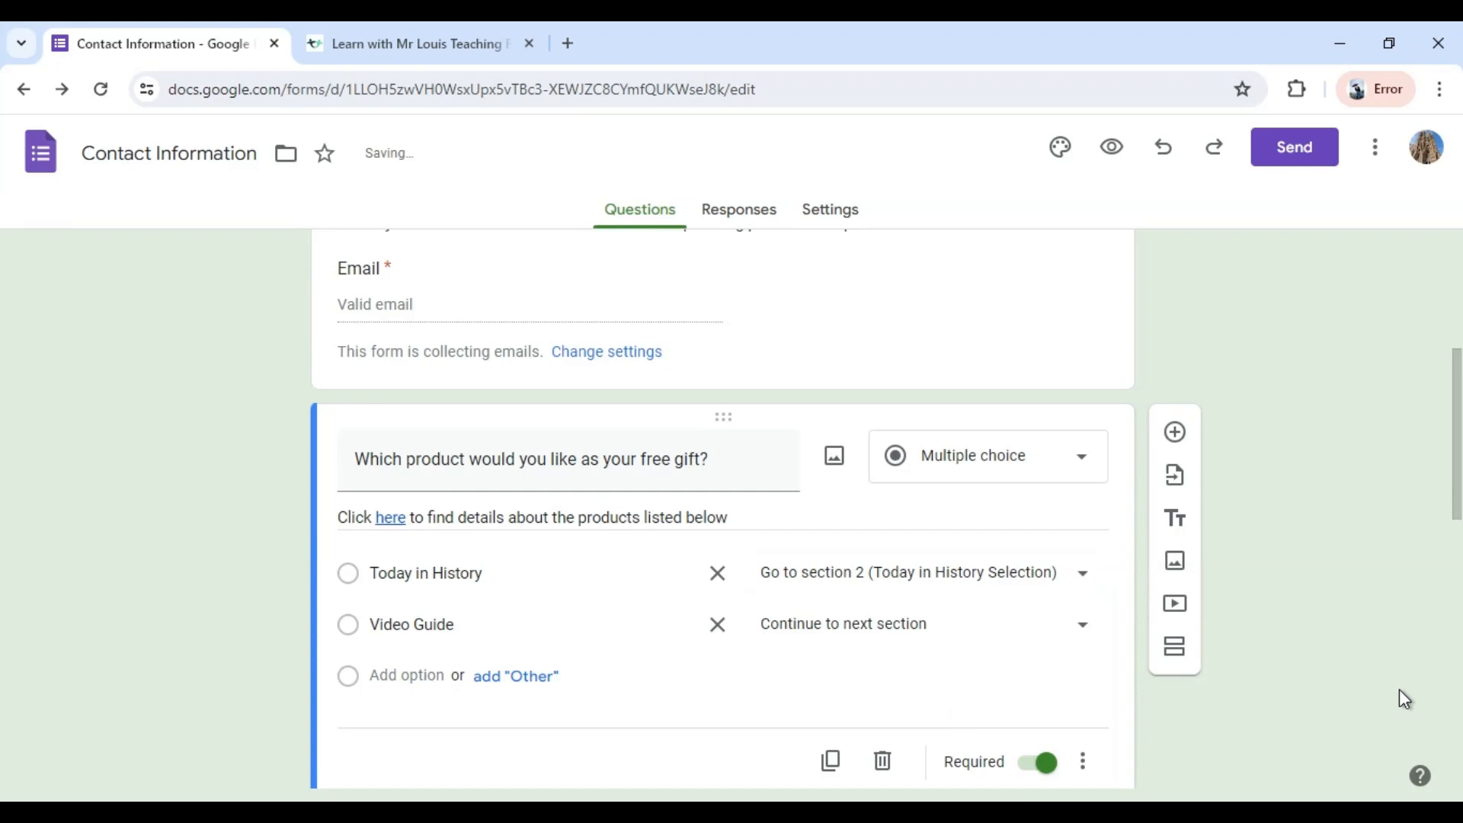
Enable going to a section based on answer for the "Which Today in History would you like" question.
{"action": "scroll", "coordinate": [1399, 692], "scroll_direction": "down", "scroll_amount": 4}
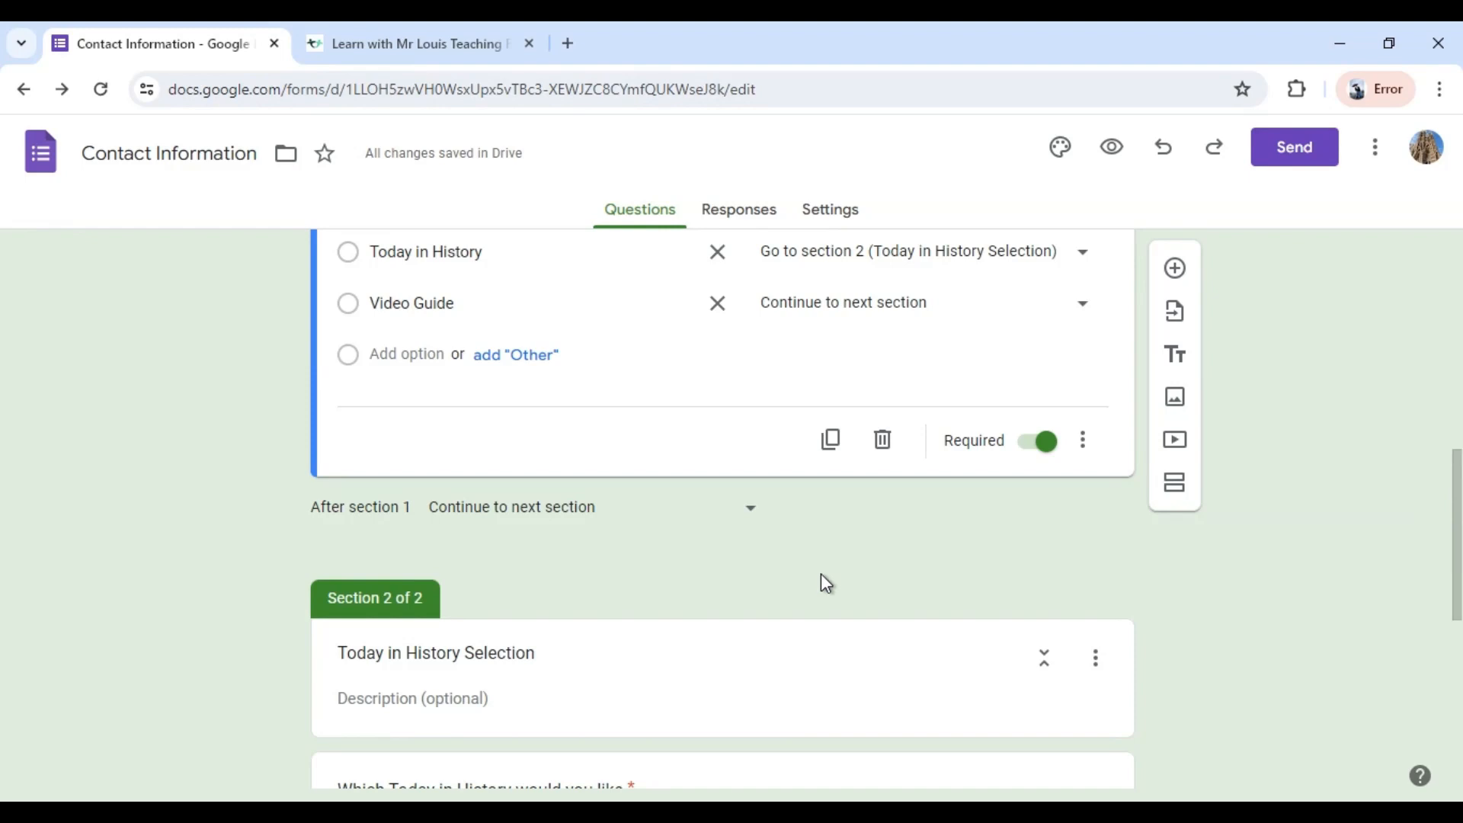
{"action": "scroll", "coordinate": [640, 525], "scroll_direction": "down", "scroll_amount": 5}
{"action": "left_click", "coordinate": [638, 515]}
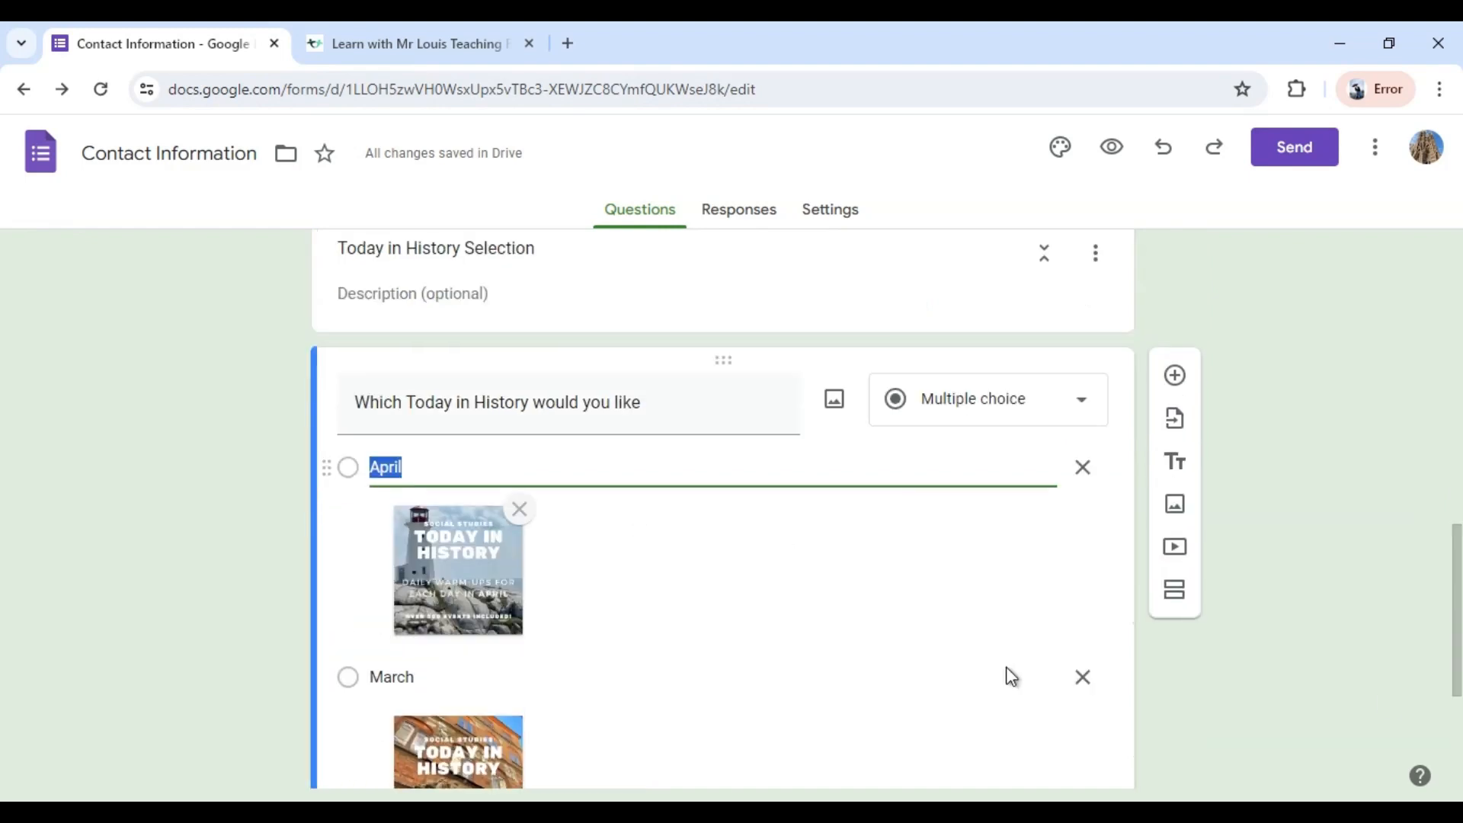
{"action": "scroll", "coordinate": [1059, 642], "scroll_direction": "down", "scroll_amount": 3}
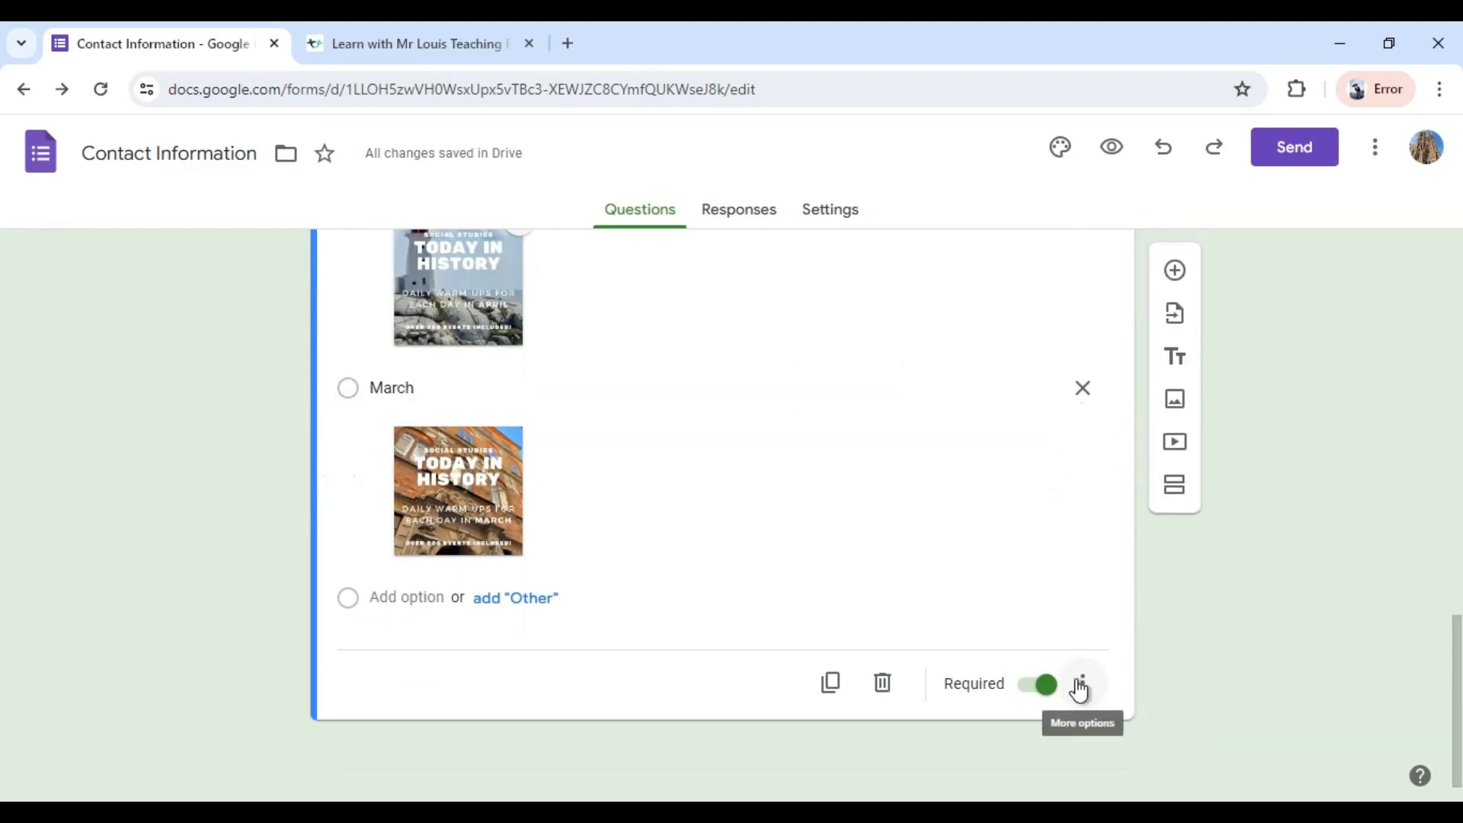
{"action": "left_click", "coordinate": [1081, 684]}
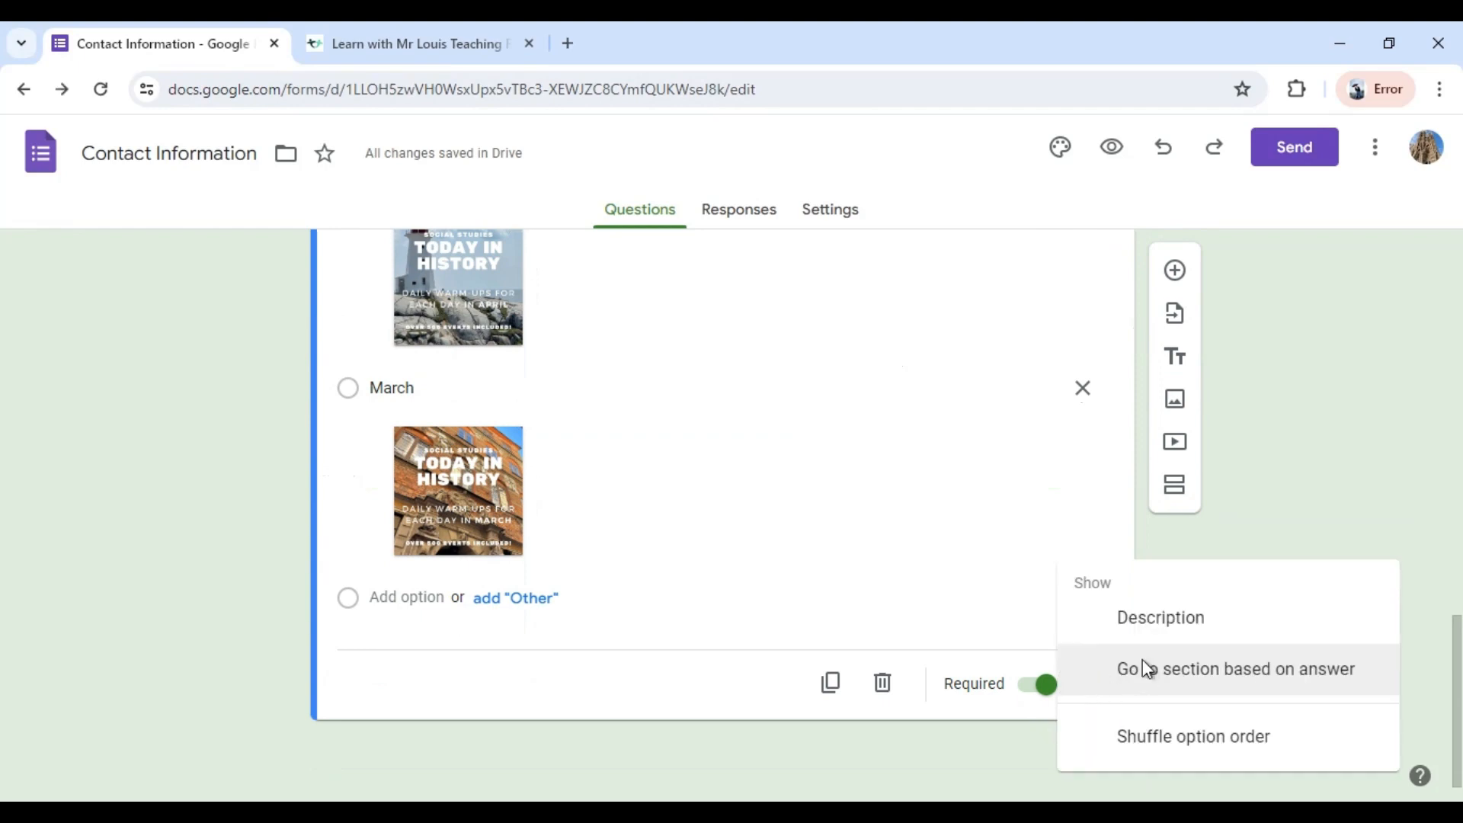
{"action": "left_click", "coordinate": [1141, 663]}
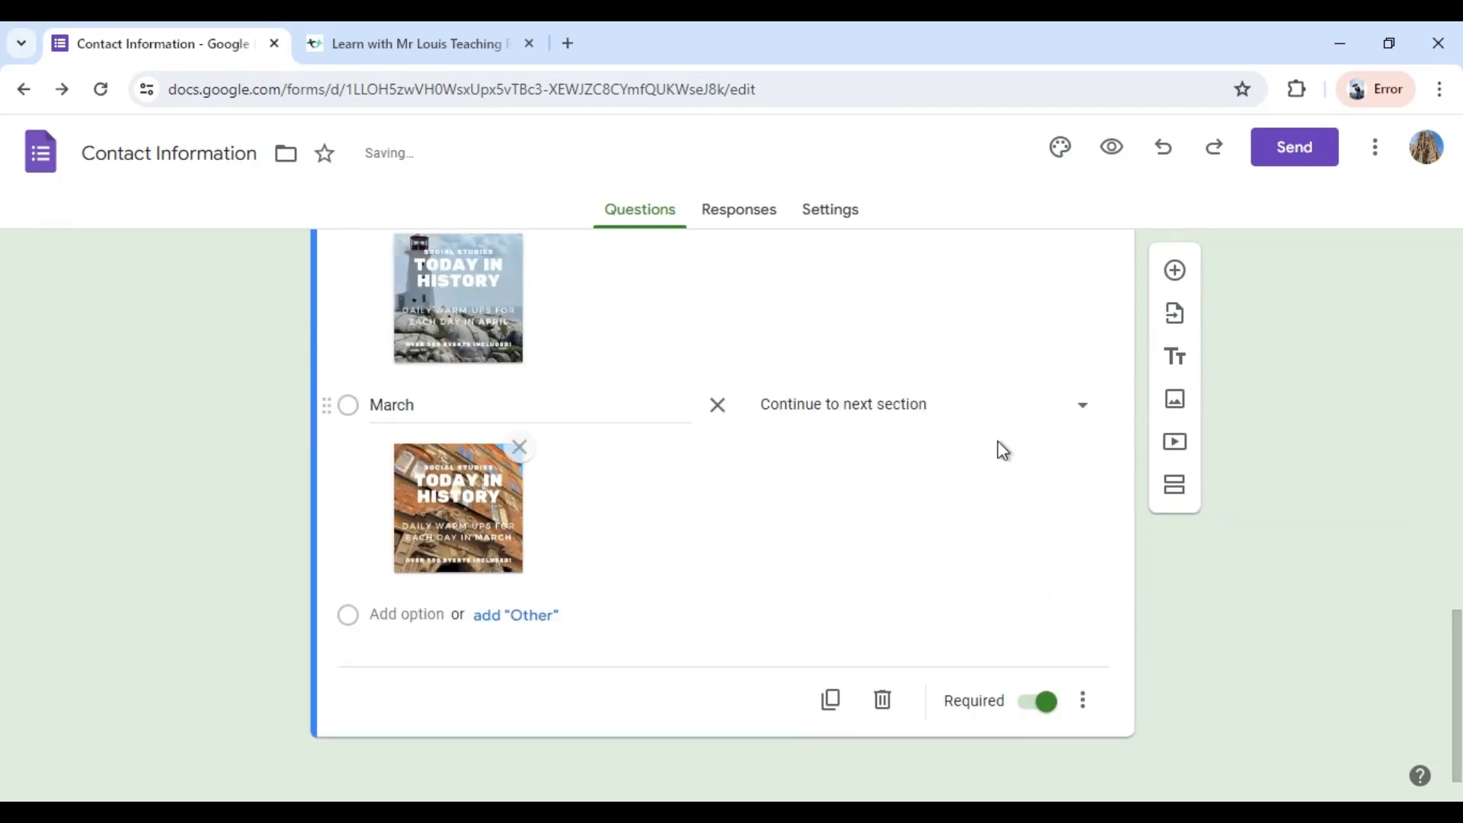
Set both the April and March options of the Today in History question to "Submit form".
{"action": "scroll", "coordinate": [1005, 427], "scroll_direction": "up", "scroll_amount": 5}
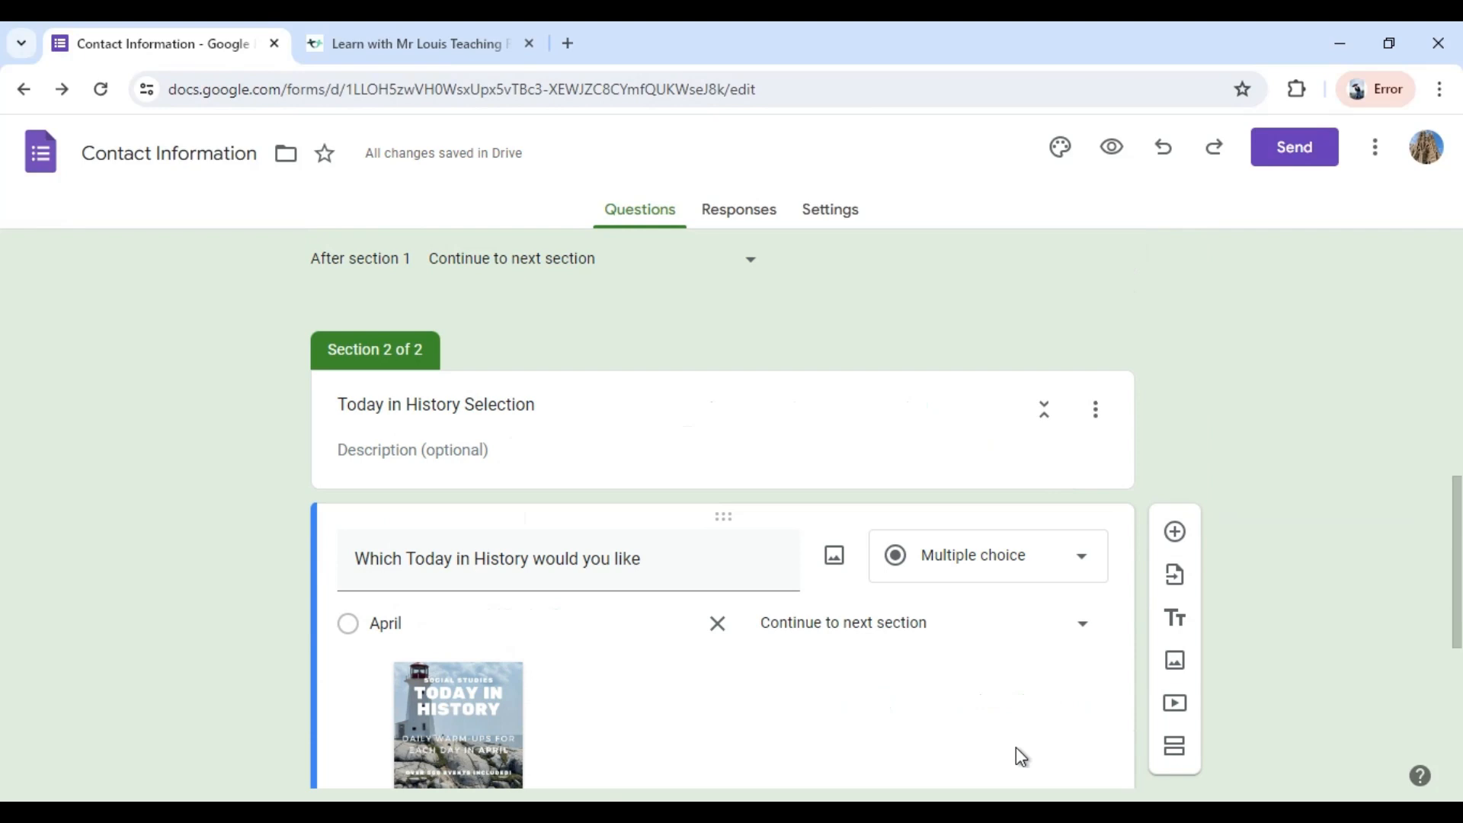
{"action": "scroll", "coordinate": [1016, 747], "scroll_direction": "down", "scroll_amount": 5}
{"action": "left_click", "coordinate": [1089, 309]}
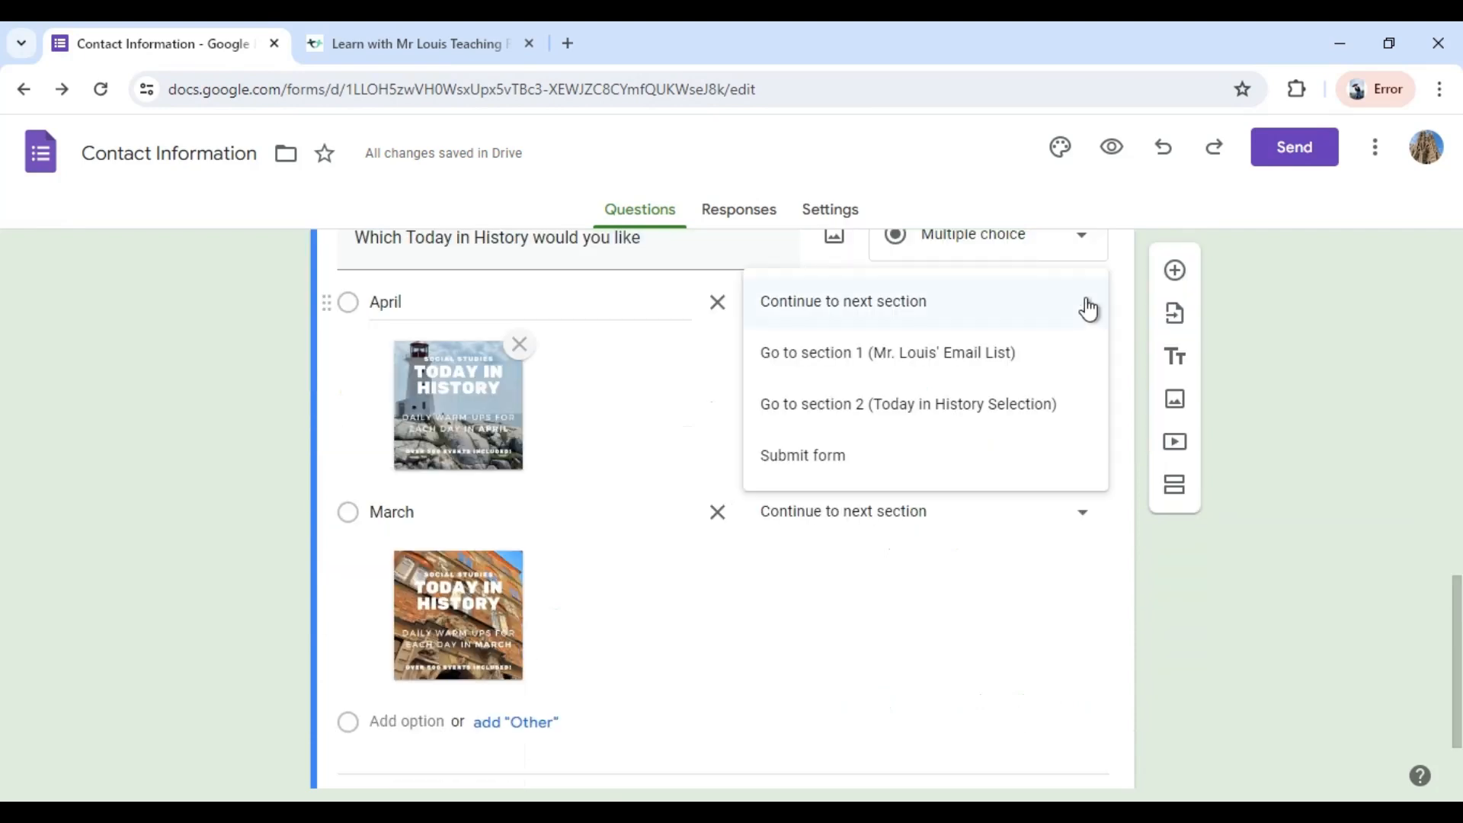
{"action": "left_click", "coordinate": [845, 457]}
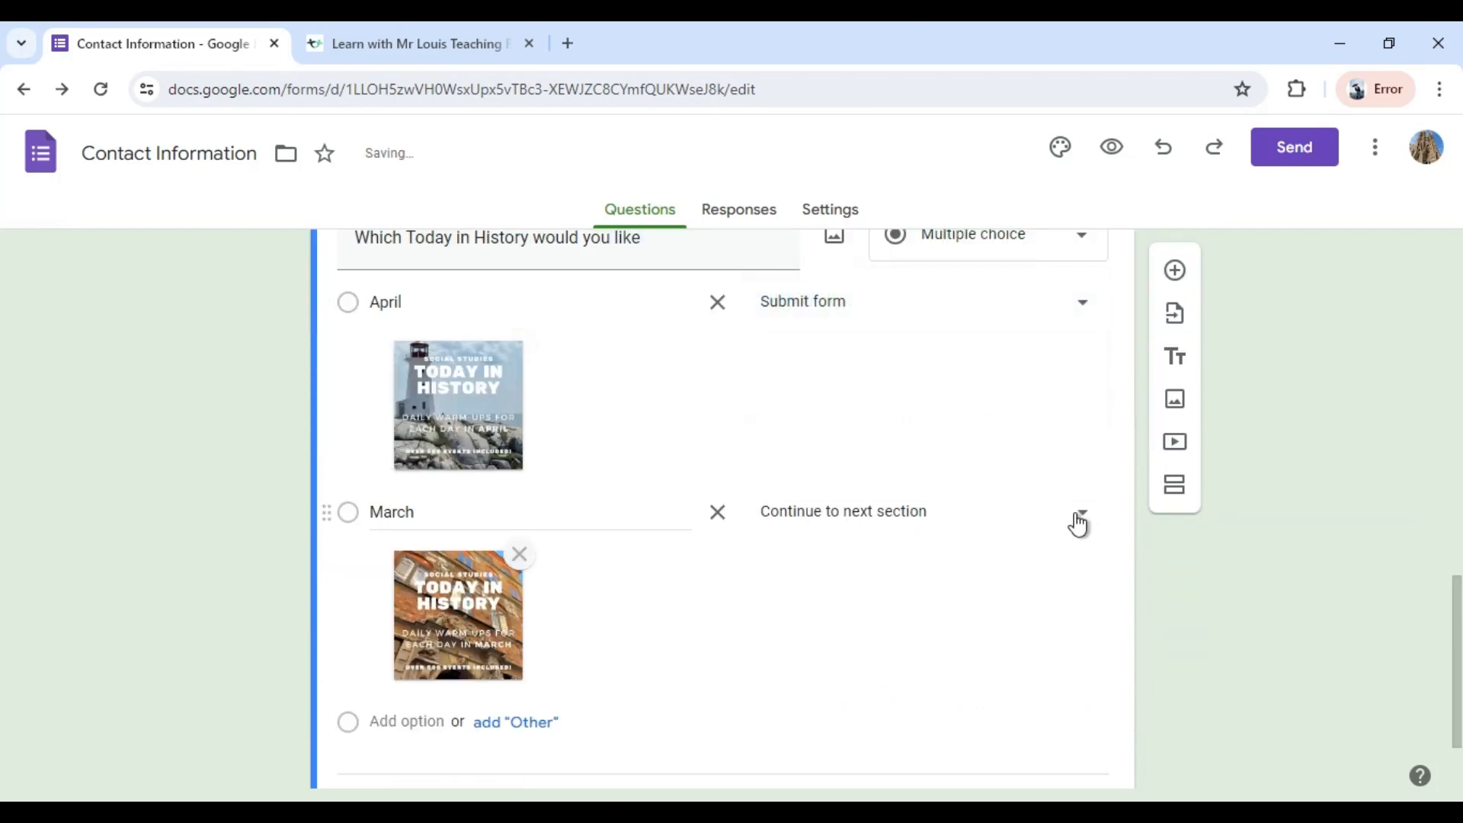
{"action": "left_click", "coordinate": [1079, 521]}
{"action": "left_click", "coordinate": [827, 674]}
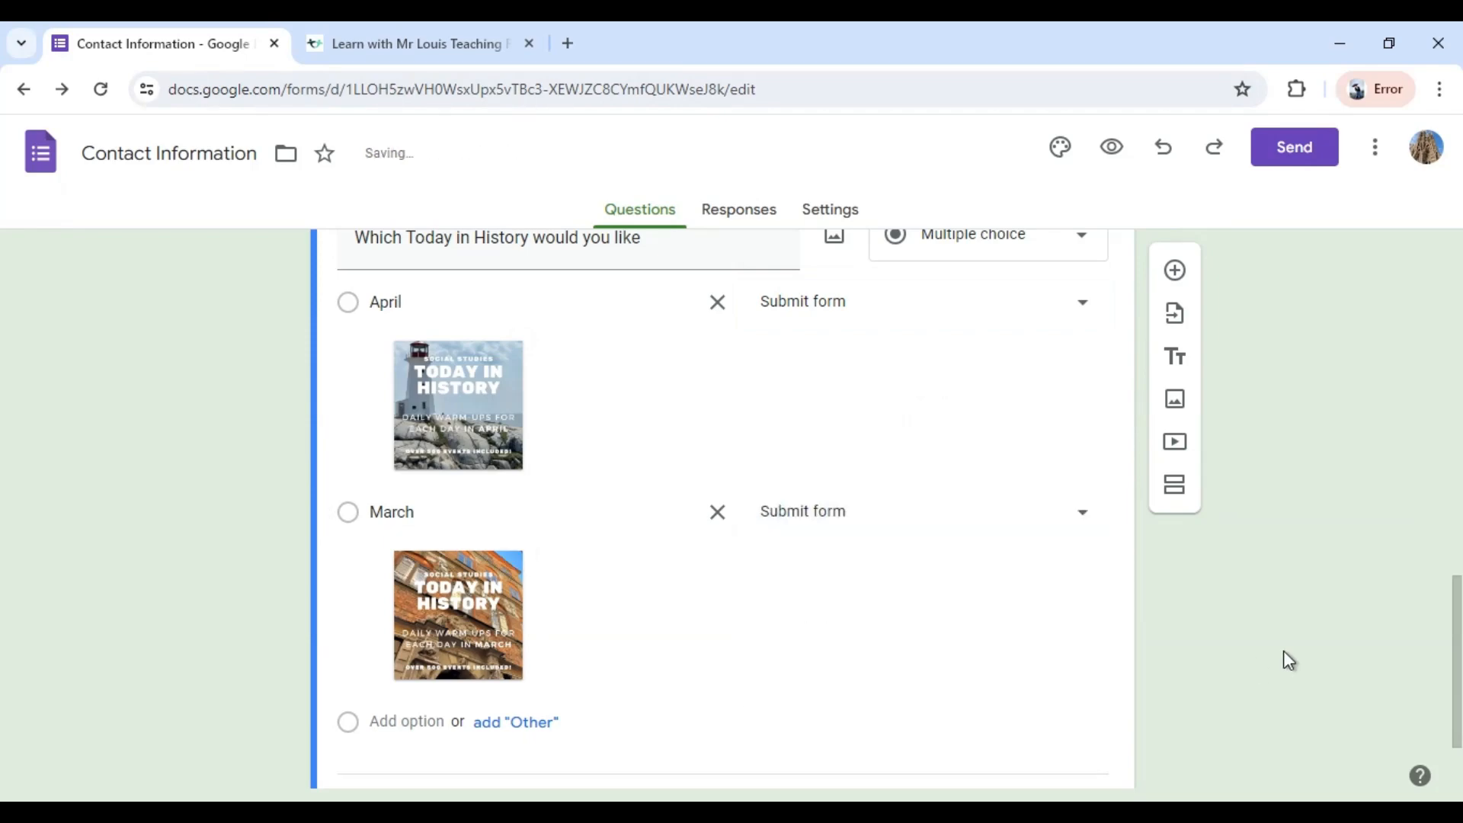
Add a new section after the Today in History question and title it "Video Guide Selection".
{"action": "scroll", "coordinate": [1283, 658], "scroll_direction": "up", "scroll_amount": 5}
{"action": "scroll", "coordinate": [1277, 657], "scroll_direction": "down", "scroll_amount": 4}
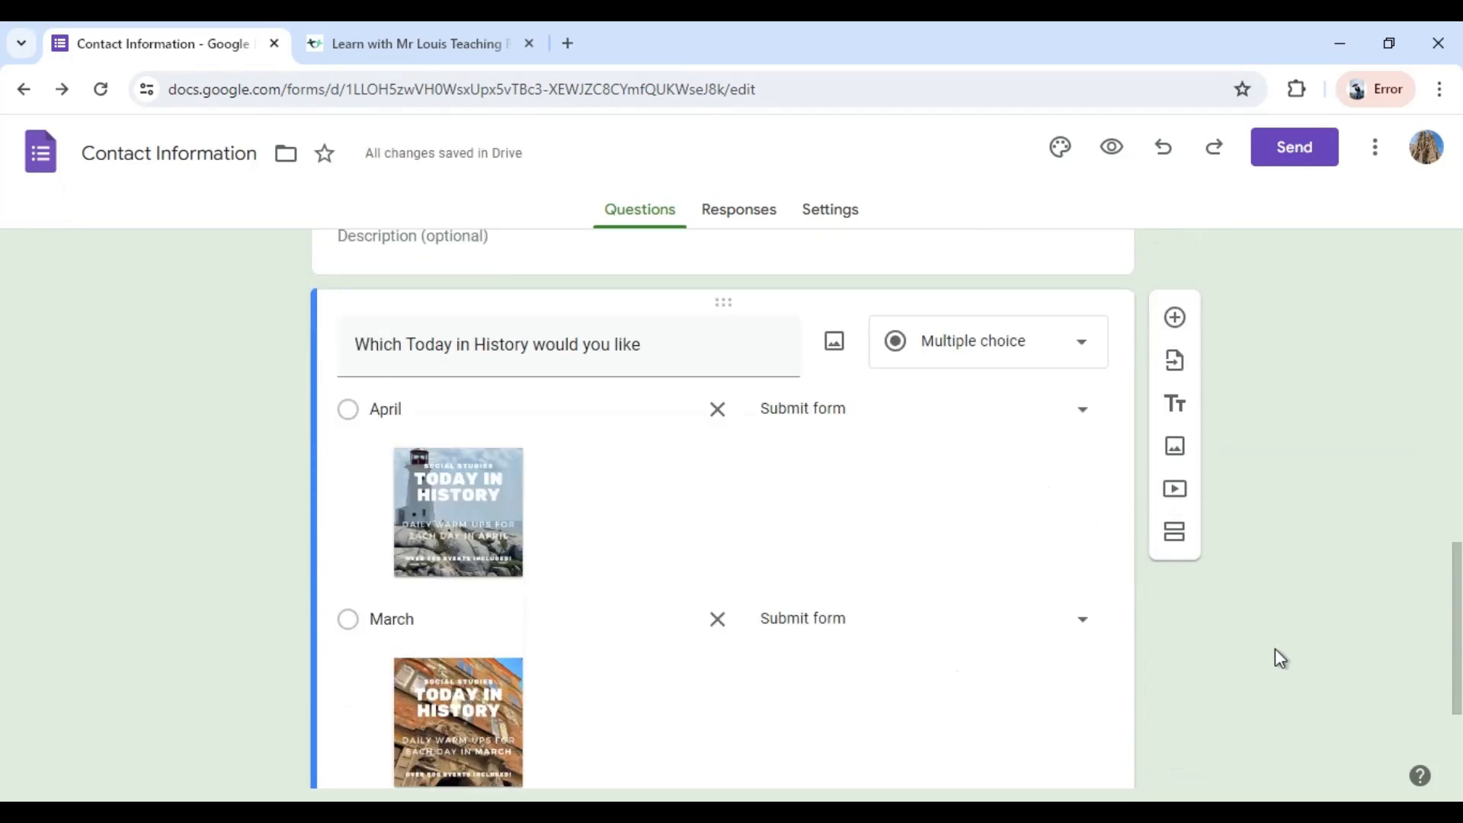
{"action": "scroll", "coordinate": [1274, 650], "scroll_direction": "down", "scroll_amount": 3}
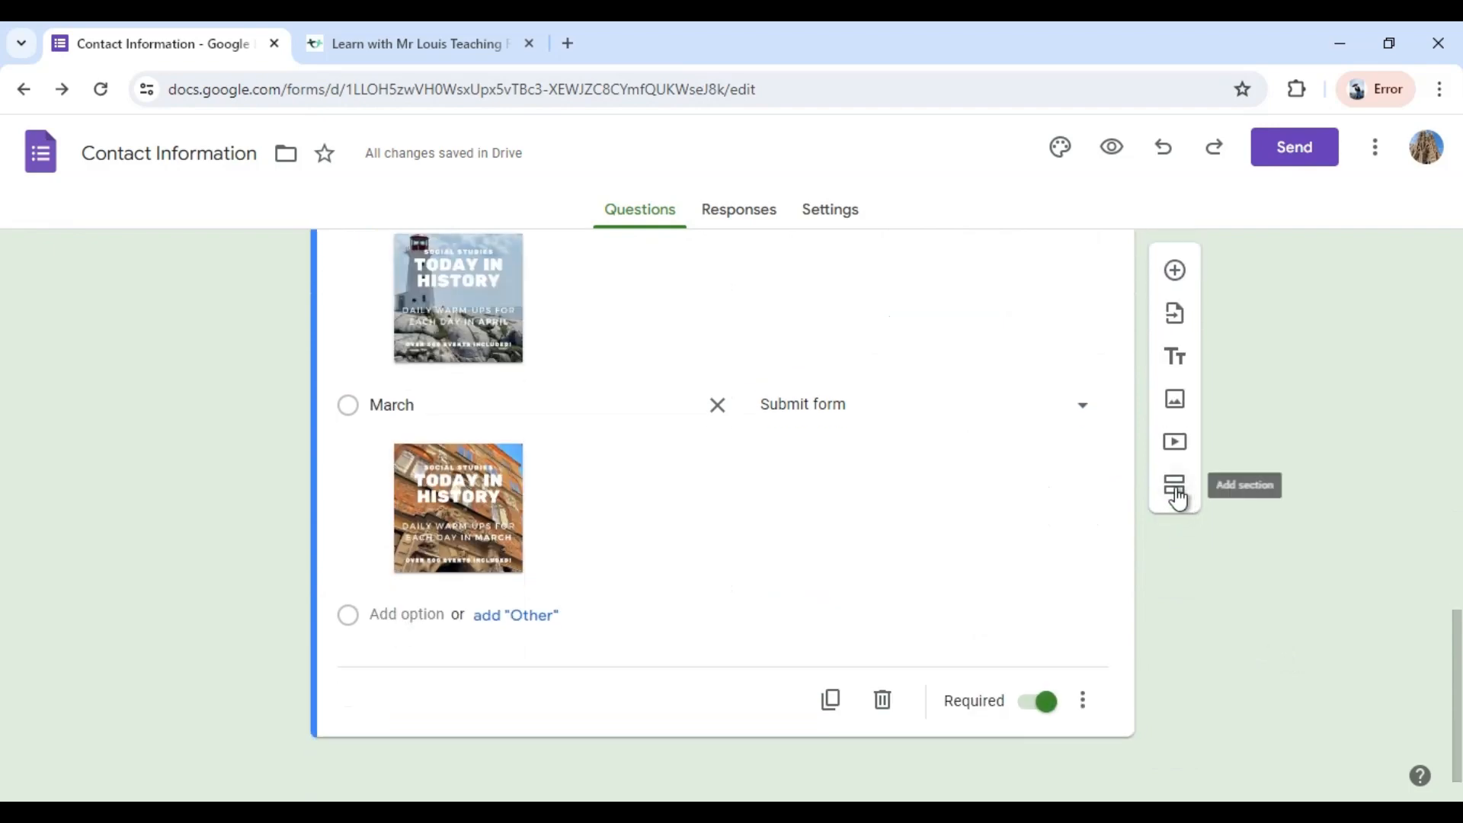
{"action": "left_click", "coordinate": [1175, 488]}
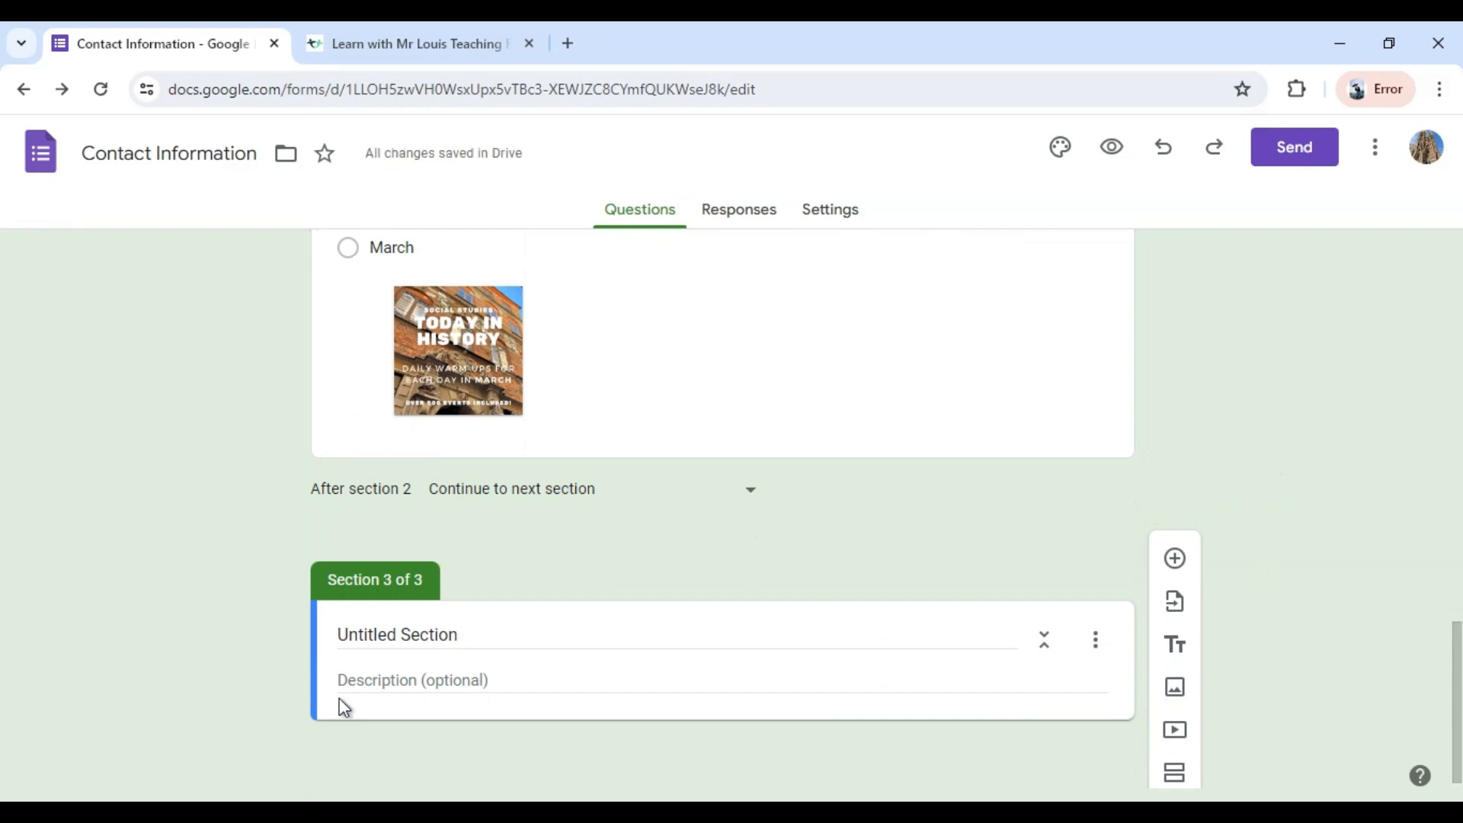
{"action": "left_click", "coordinate": [381, 634]}
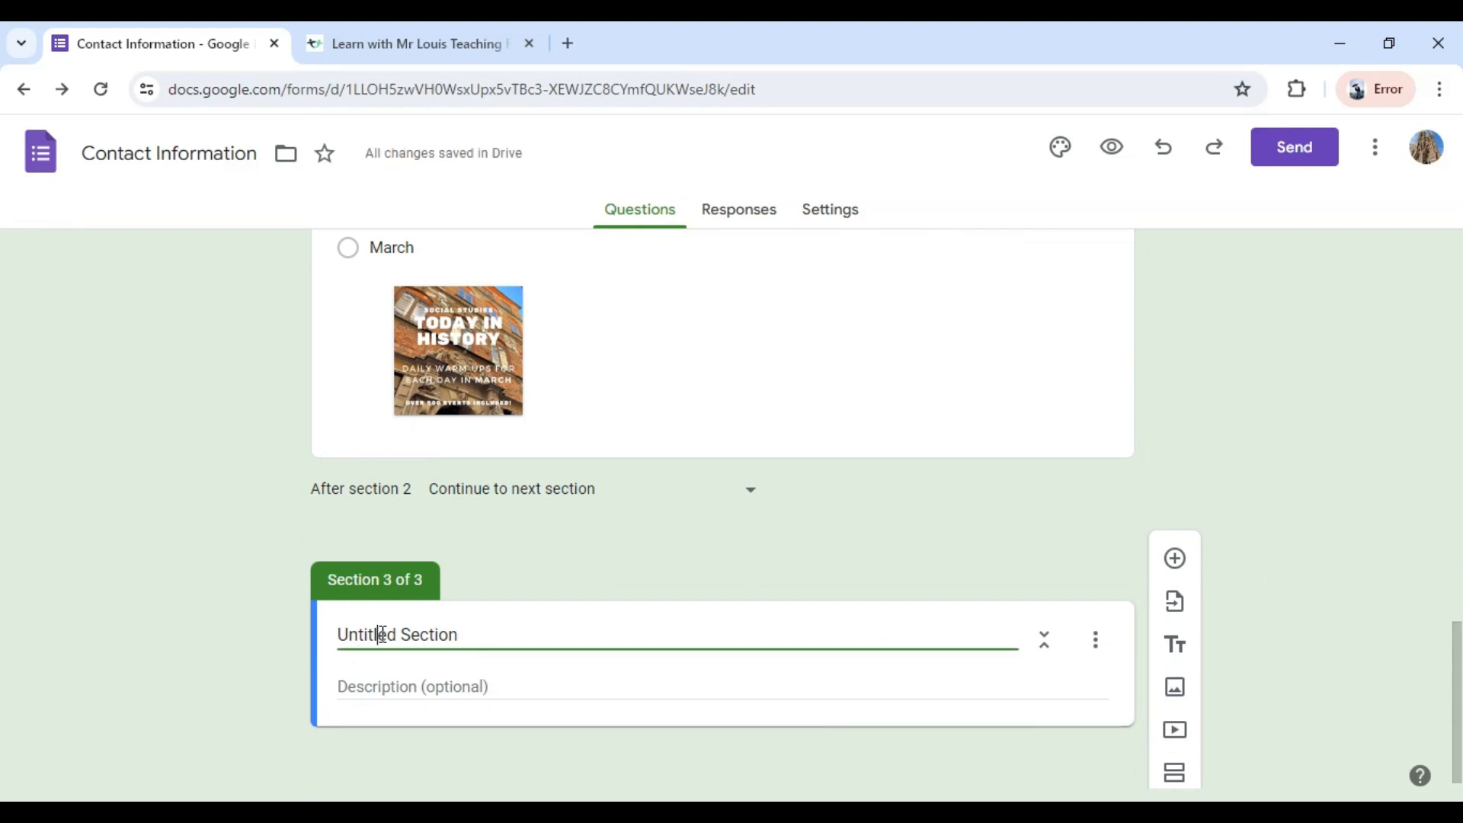
{"action": "type", "text": "Vide"}
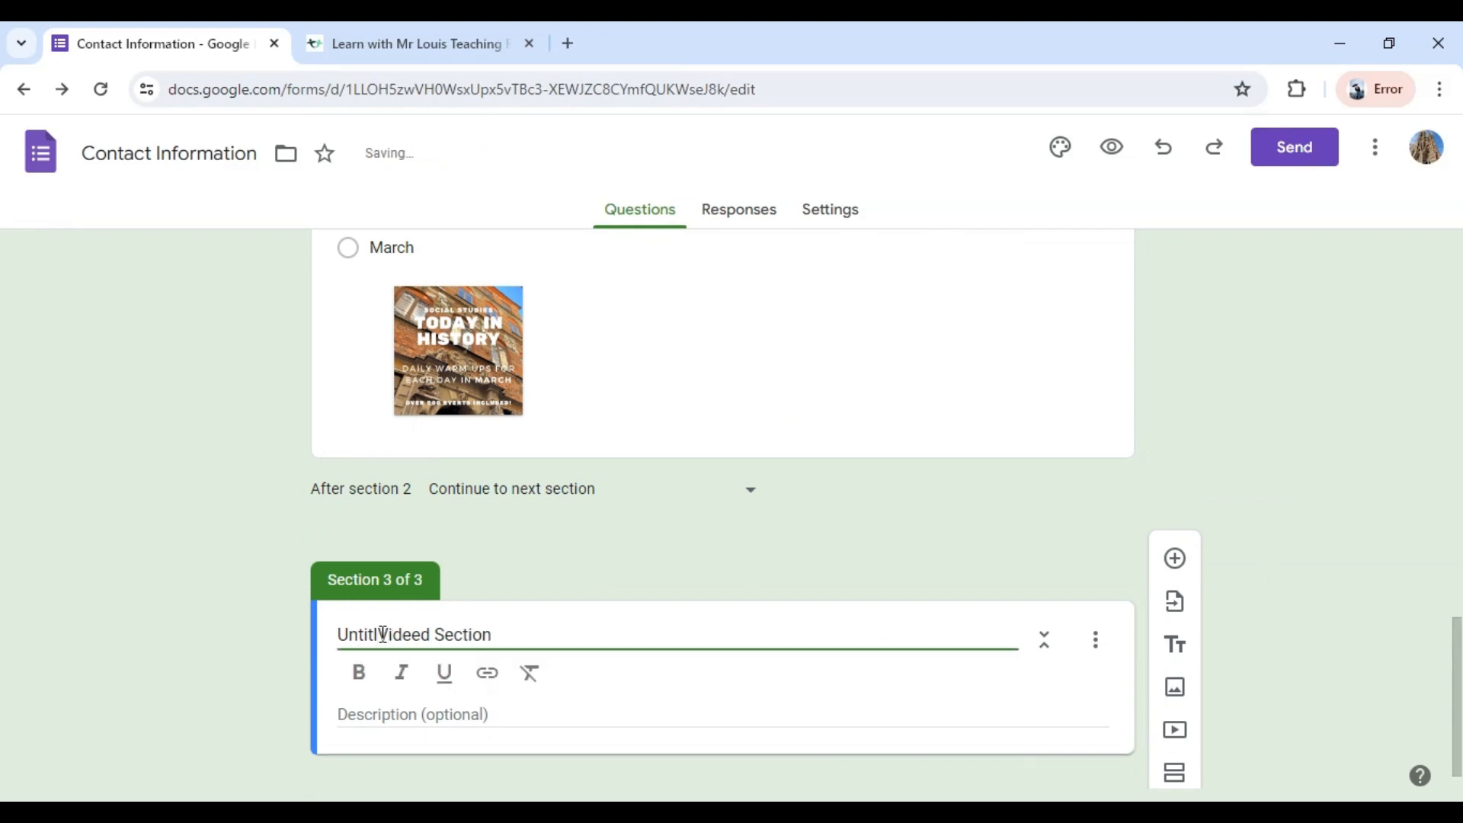
{"action": "left_click_drag", "start_coordinate": [541, 634], "coordinate": [257, 640]}
{"action": "type", "text": "V"}
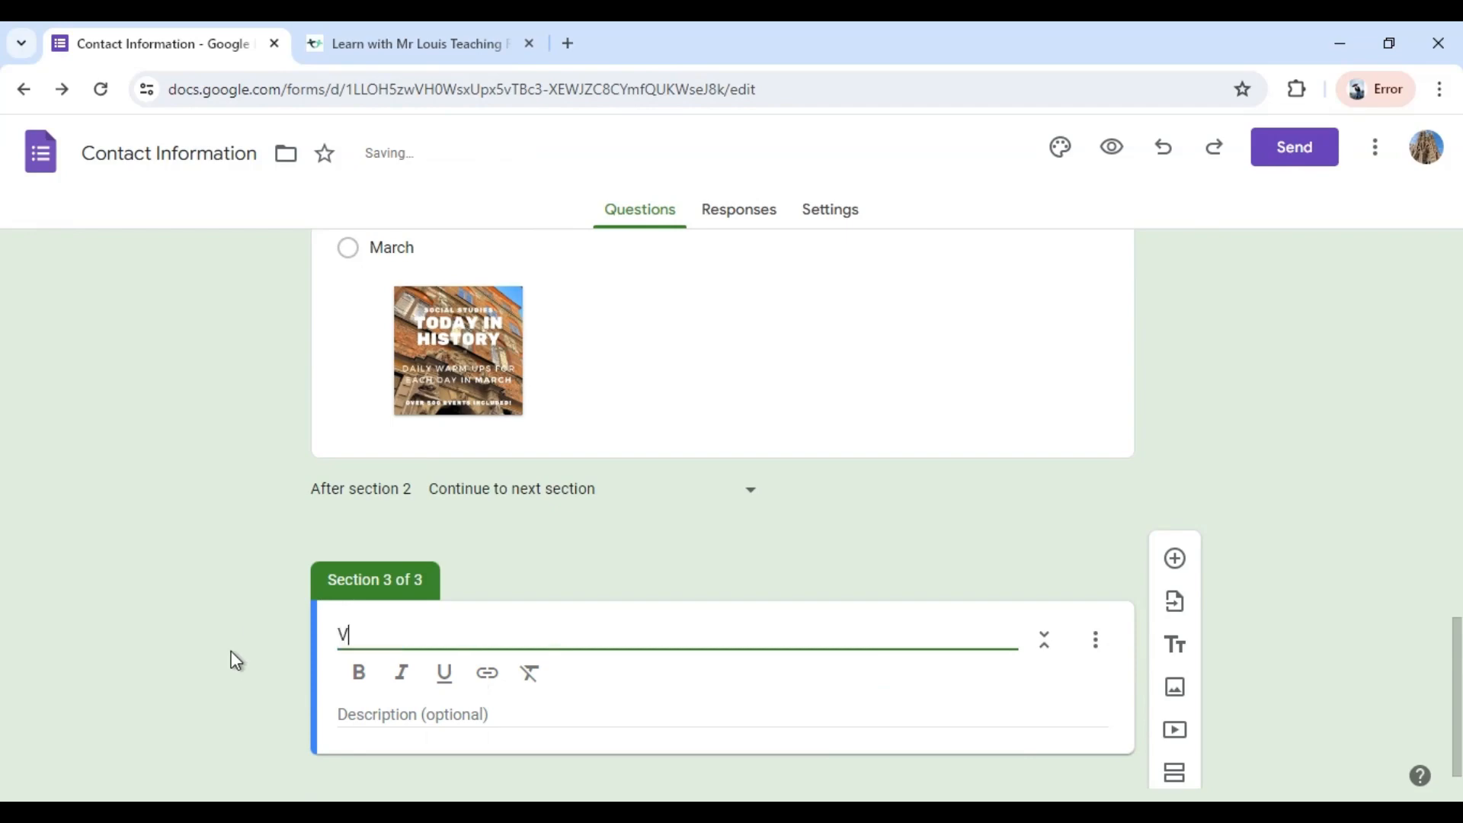
{"action": "type", "text": "ideo Guide Selection"}
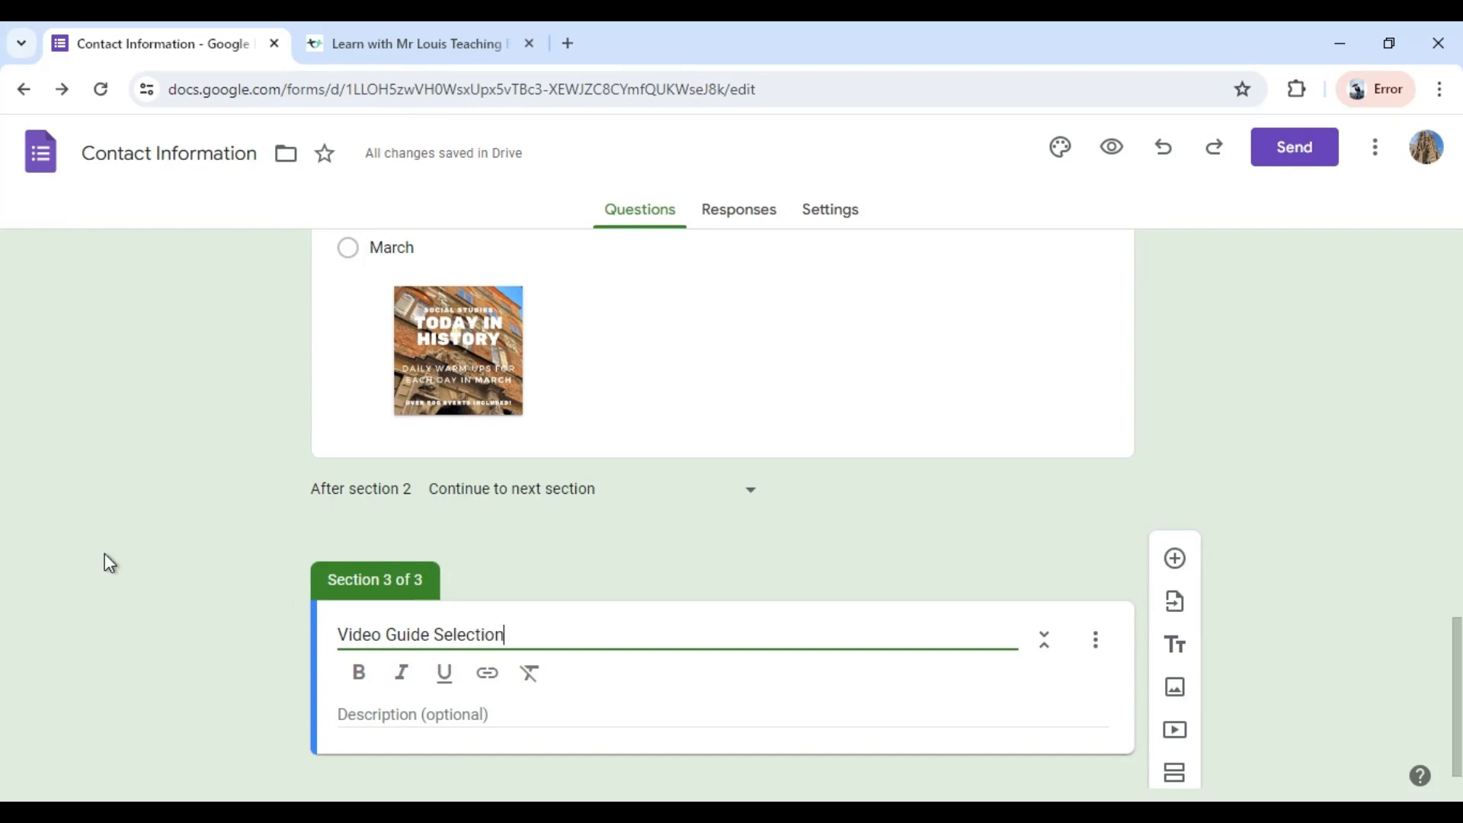
Add a multiple-choice question to the Video Guide Selection section reading "Which Video Guide would you like?".
{"action": "scroll", "coordinate": [952, 563], "scroll_direction": "down", "scroll_amount": 1}
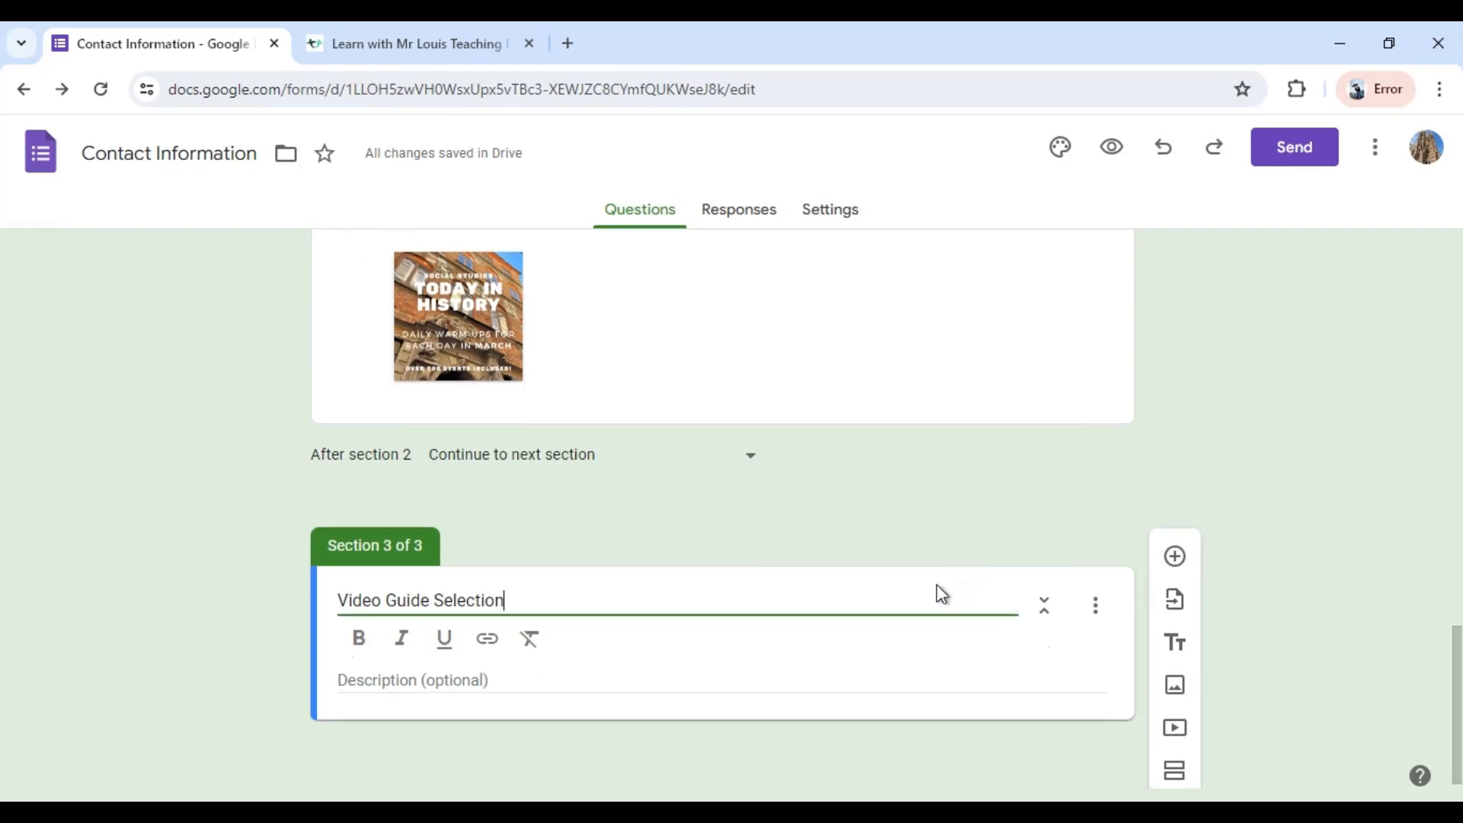
{"action": "left_click", "coordinate": [1173, 559]}
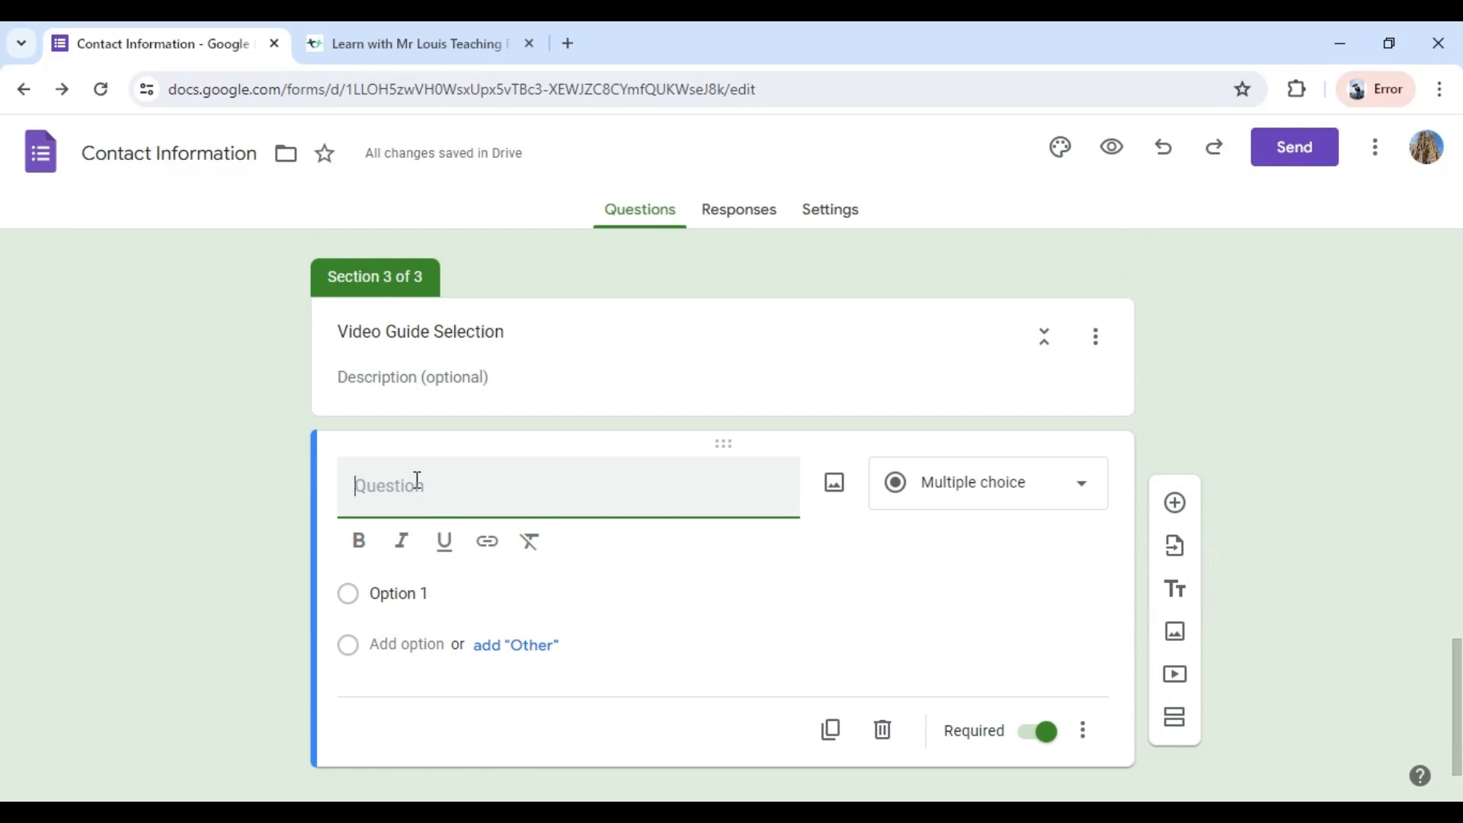
{"action": "type", "text": "Which Video Guide wo"}
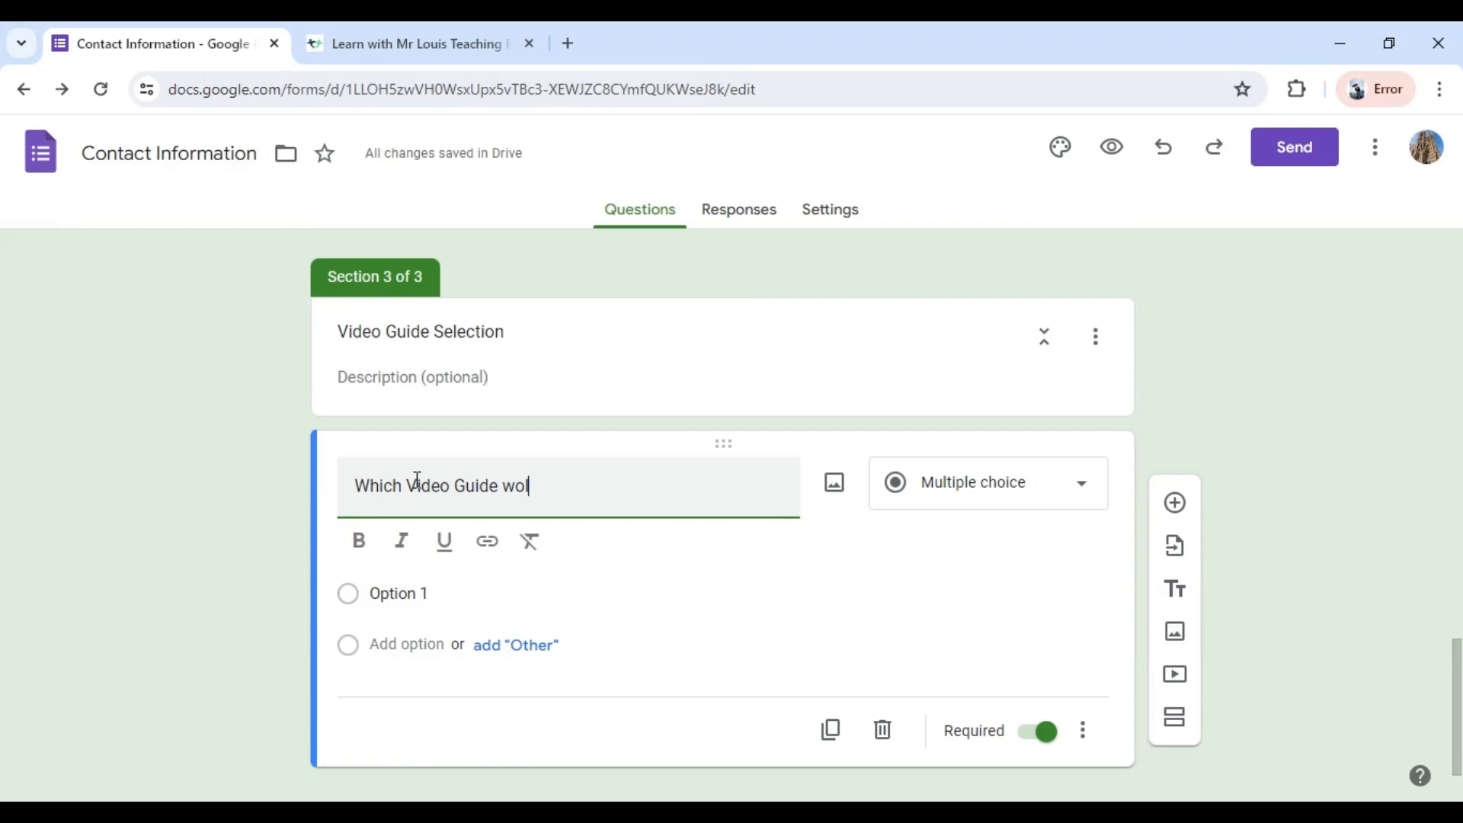
{"action": "type", "text": "uld you like?"}
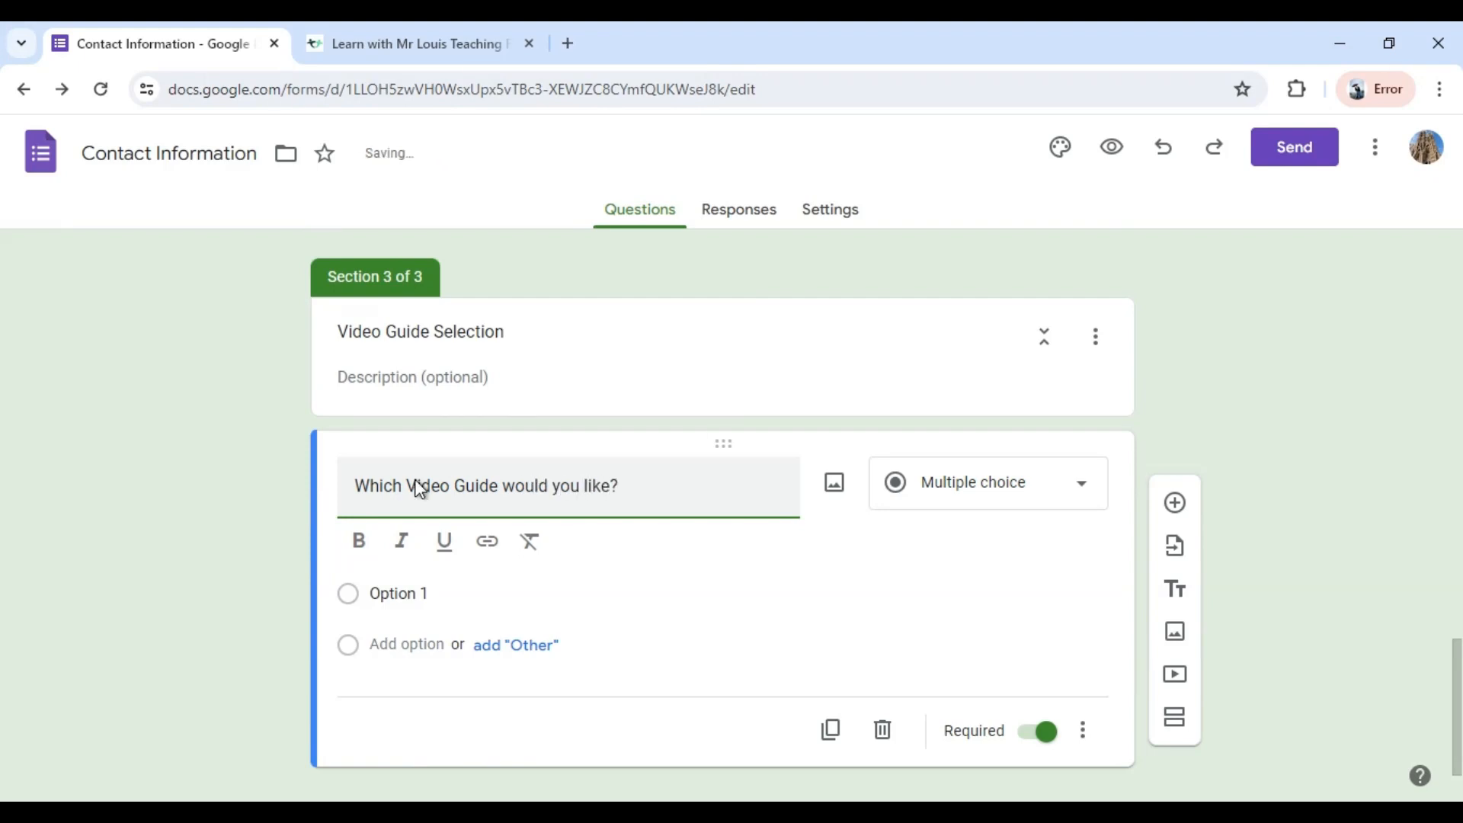
Add a description to the Video Guide question reading "Click here to view available Video Guides (single product only, no Bundles".
{"action": "left_click", "coordinate": [1082, 731]}
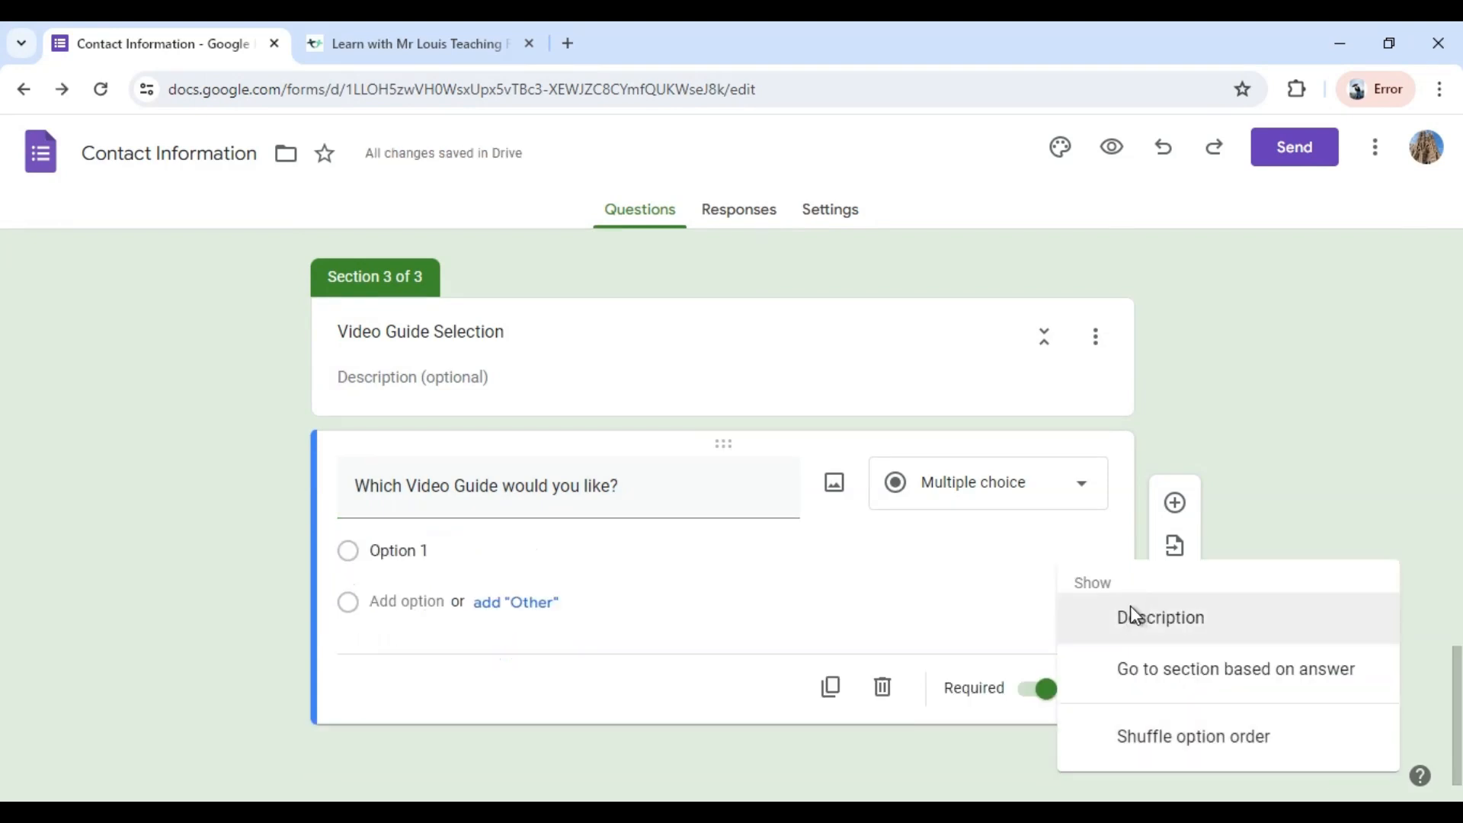
{"action": "left_click", "coordinate": [1131, 609]}
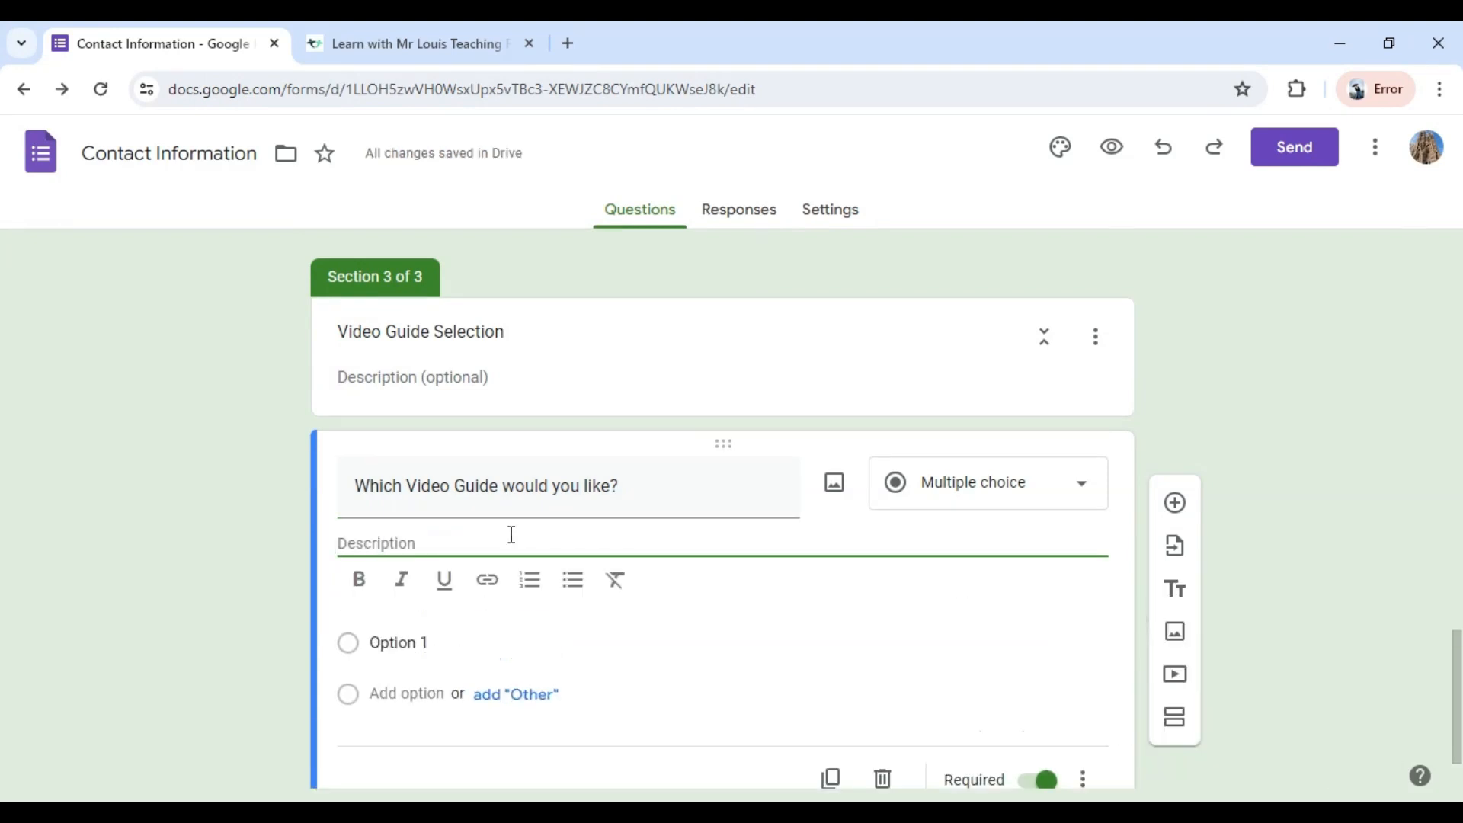
{"action": "type", "text": "click here "}
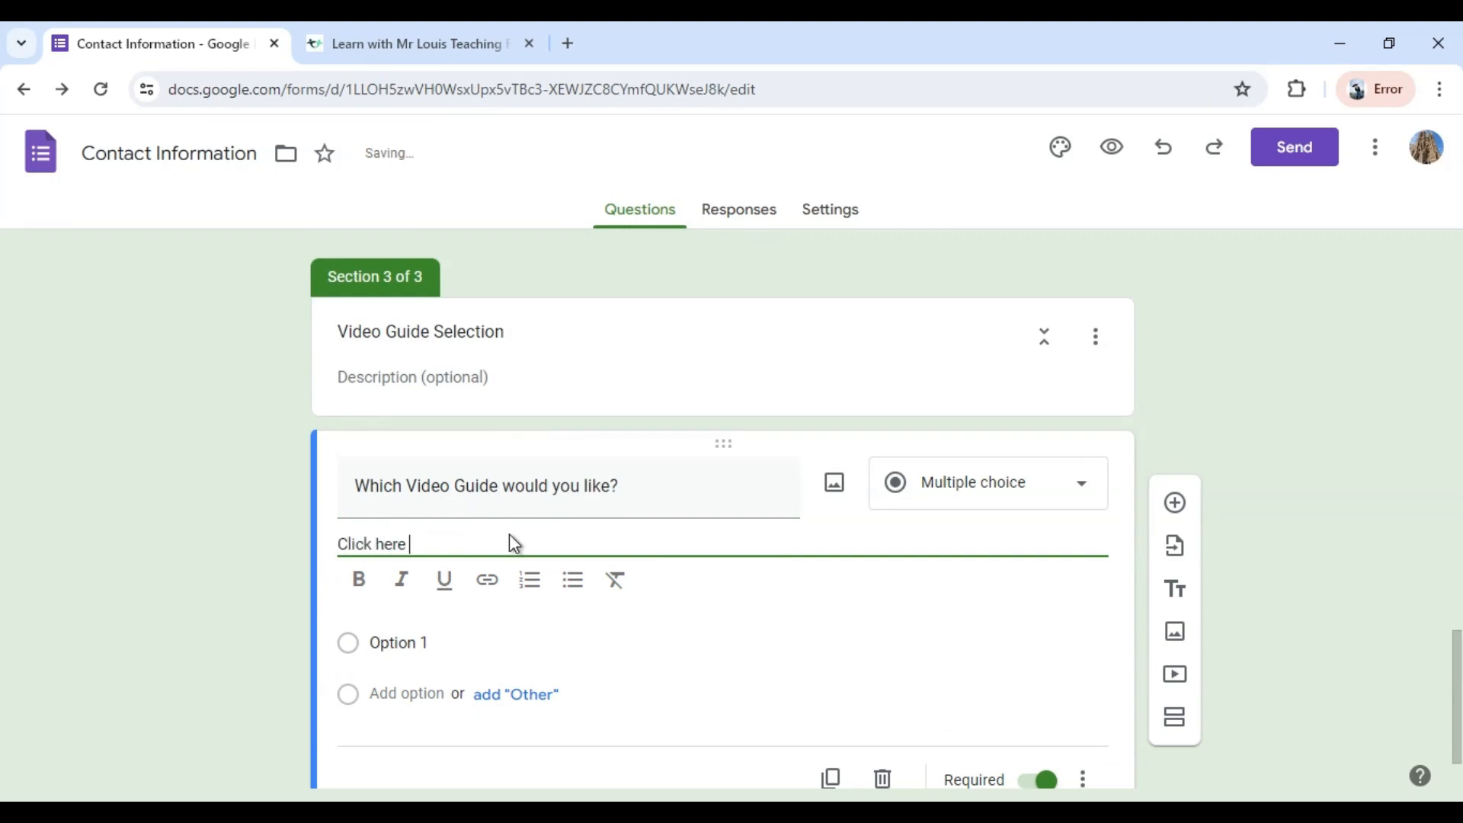
{"action": "type", "text": "to view available Video "}
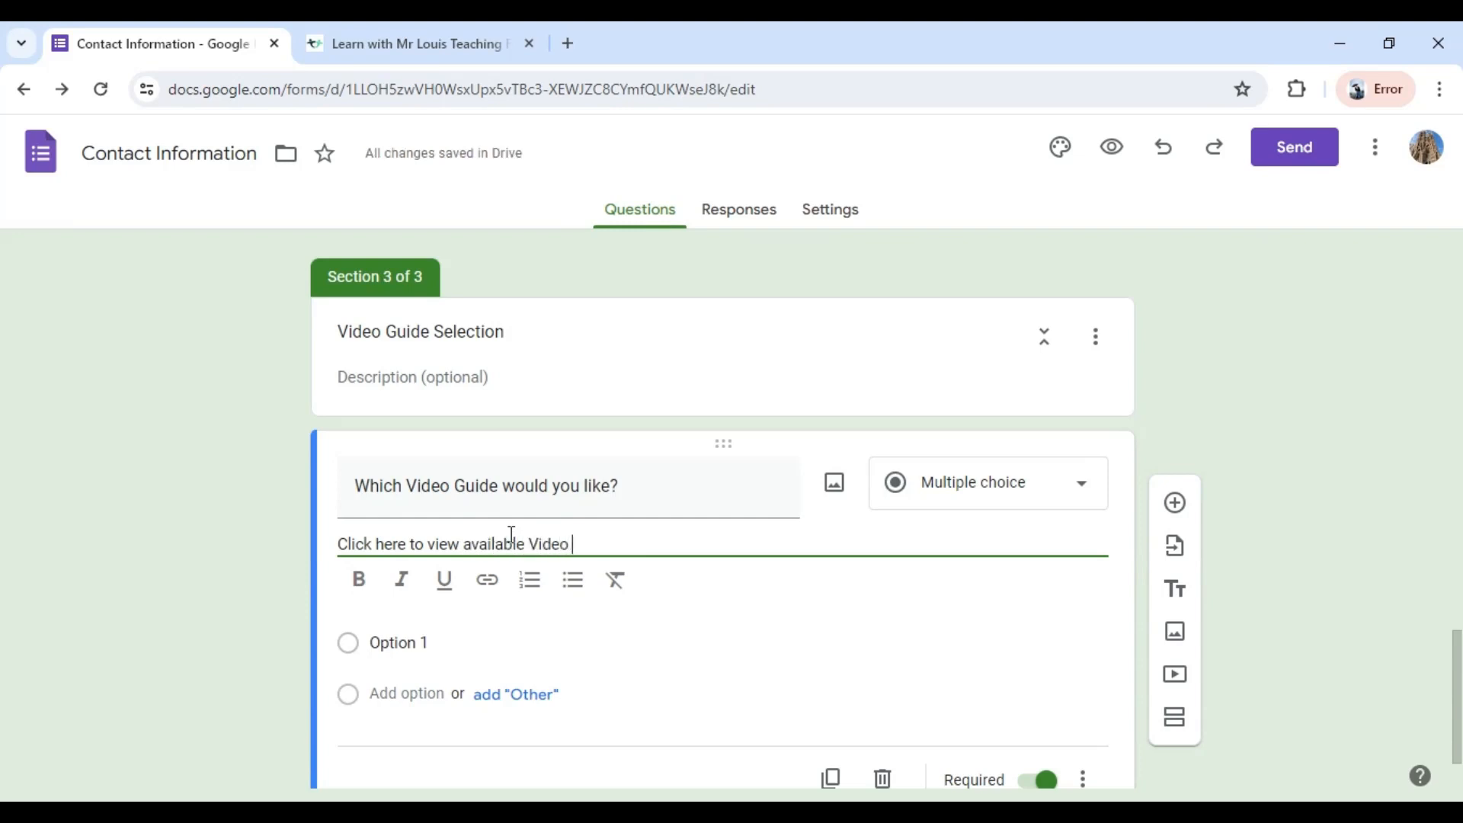
{"action": "type", "text": "Guides ("}
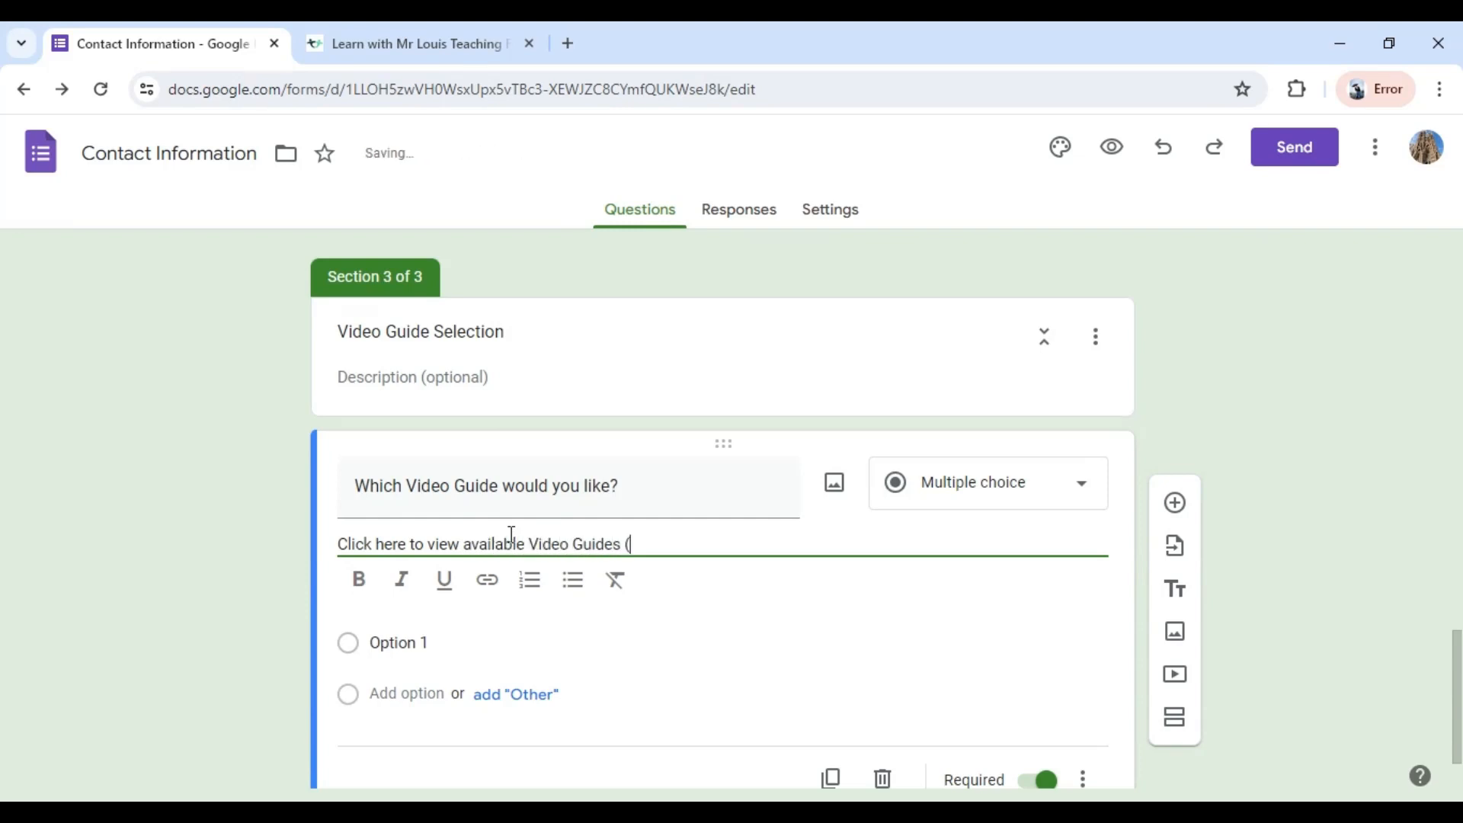
{"action": "type", "text": "siingle"}
{"action": "key", "text": "BackSpace"}
{"action": "key", "text": "BackSpace"}
{"action": "key", "text": "BackSpace"}
{"action": "key", "text": "BackSpace"}
{"action": "key", "text": "BackSpace"}
{"action": "key", "text": "BackSpace"}
{"action": "type", "text": "ingle product "}
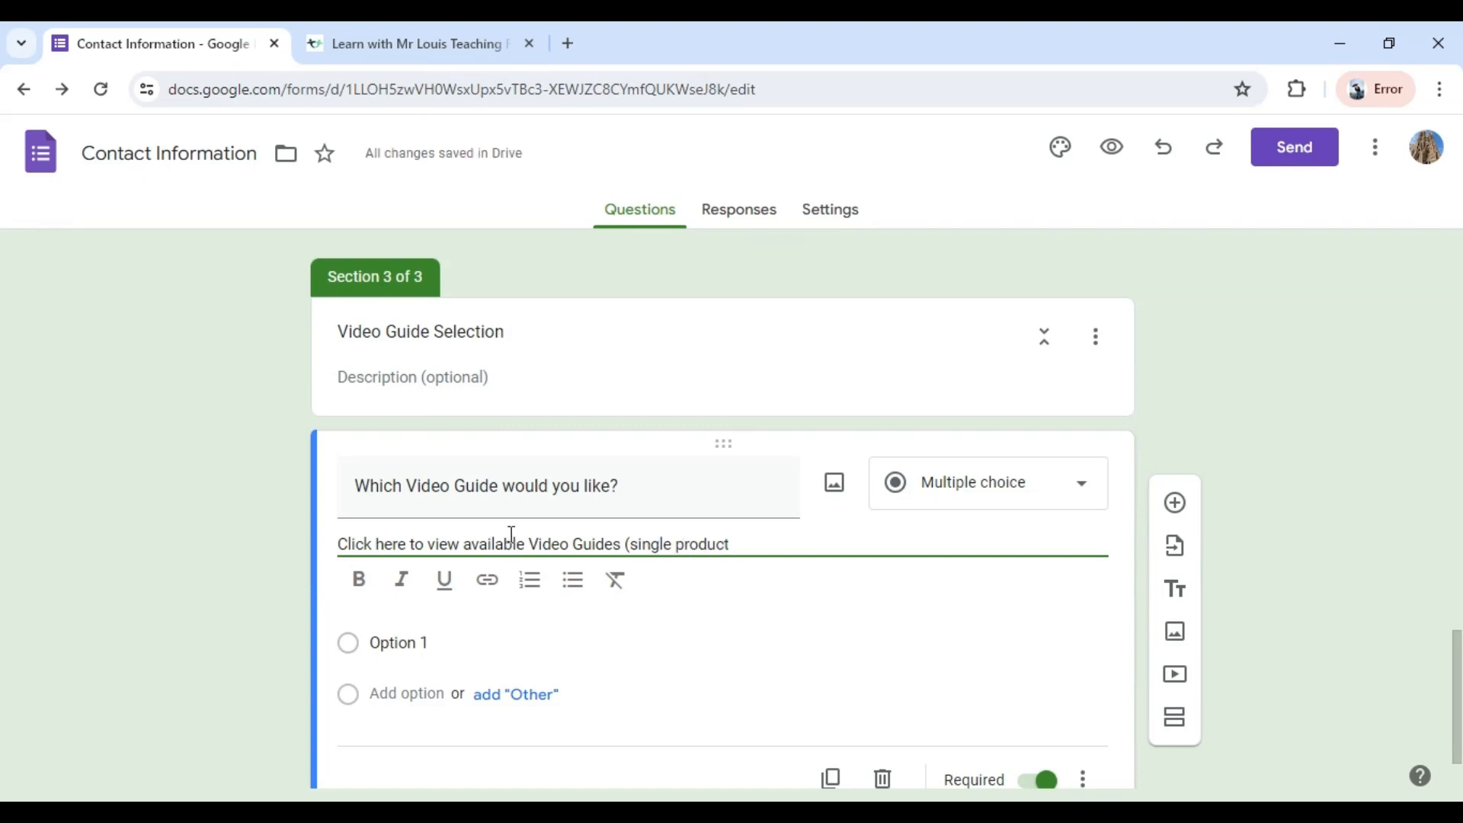
{"action": "type", "text": "only, no Bundl"}
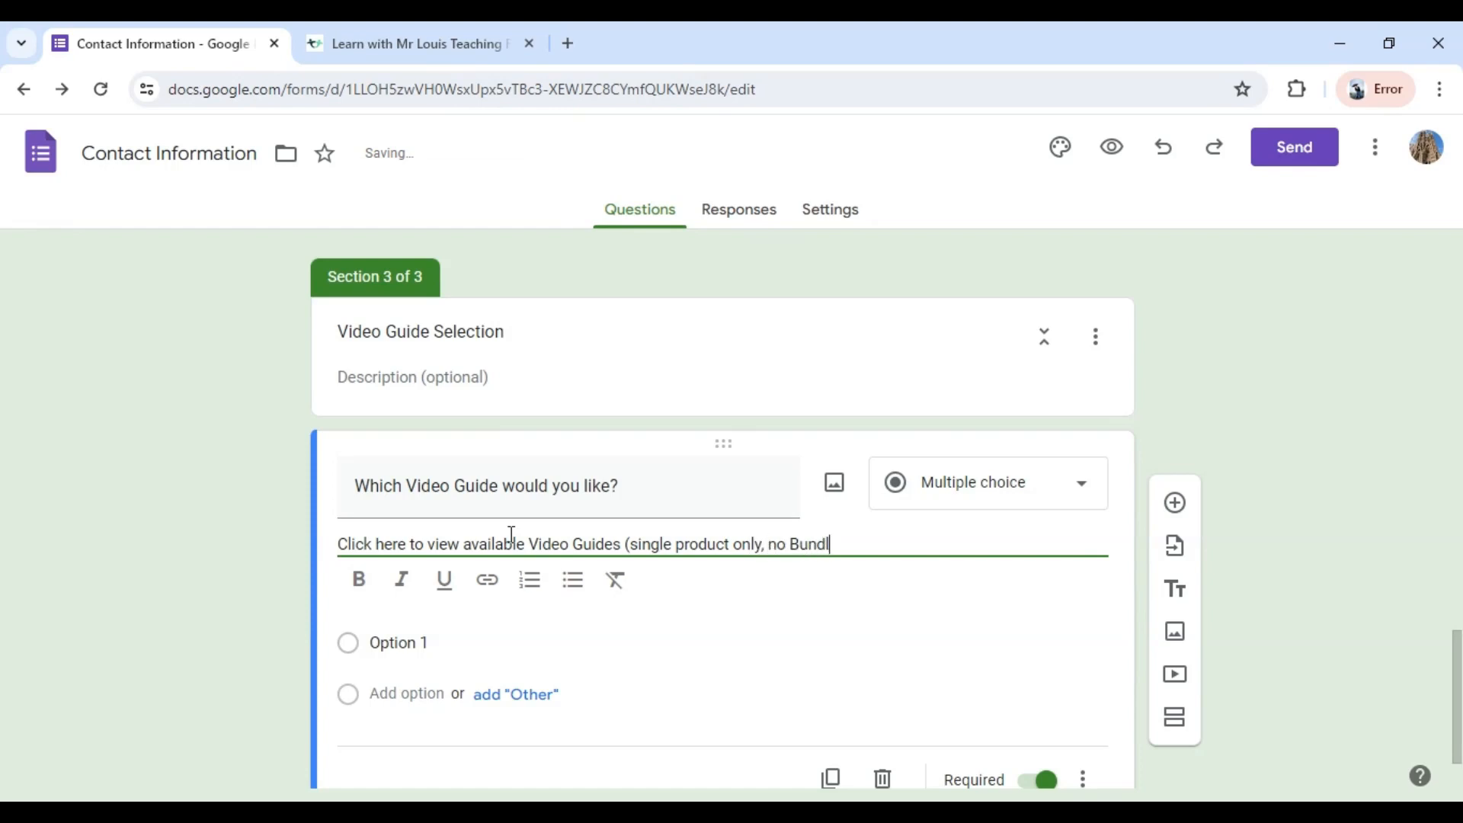
{"action": "type", "text": "es"}
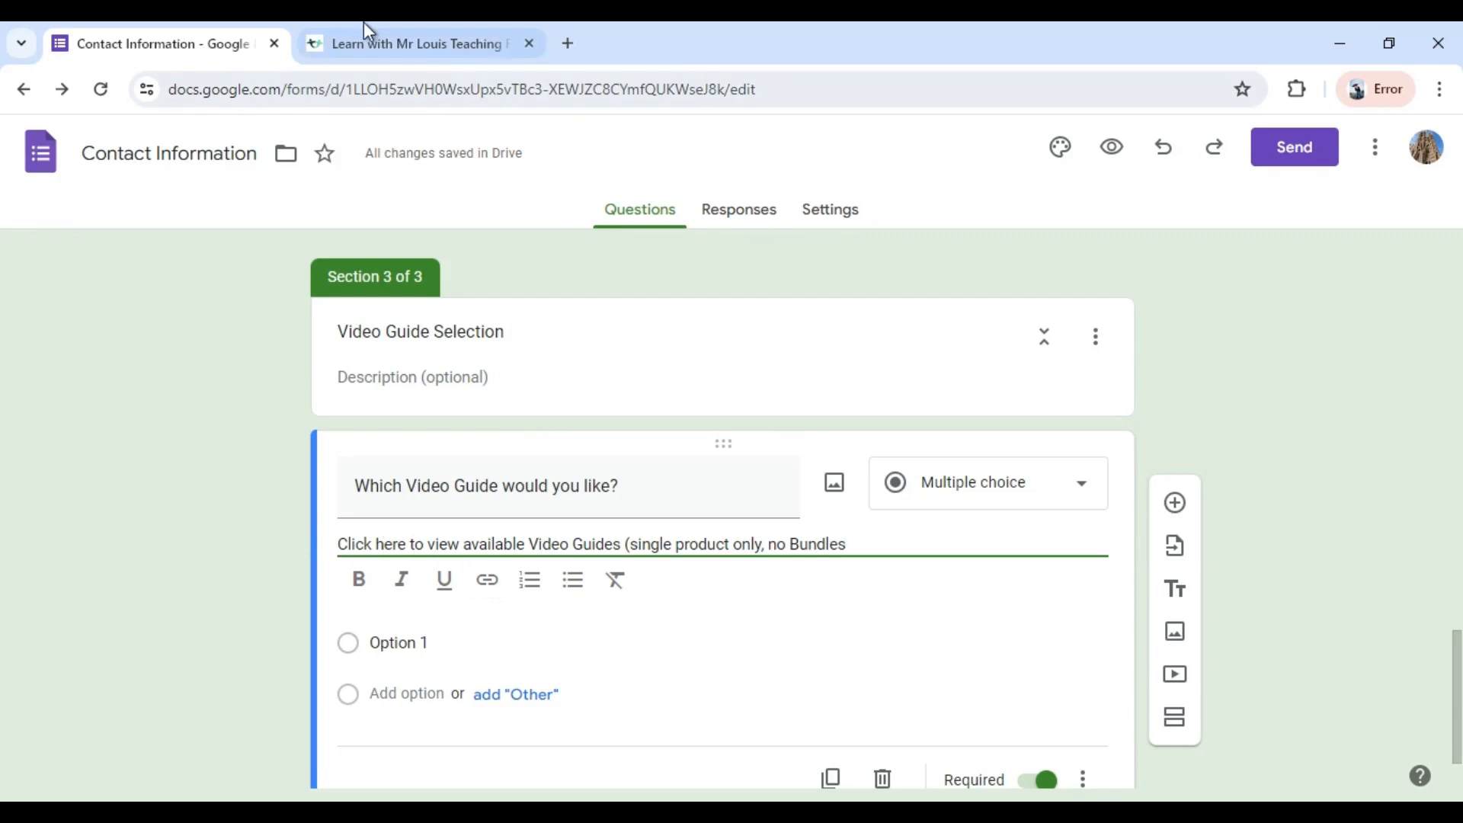
Switch to the TPT store page and copy the link address of the Video guides category.
{"action": "left_click", "coordinate": [374, 44]}
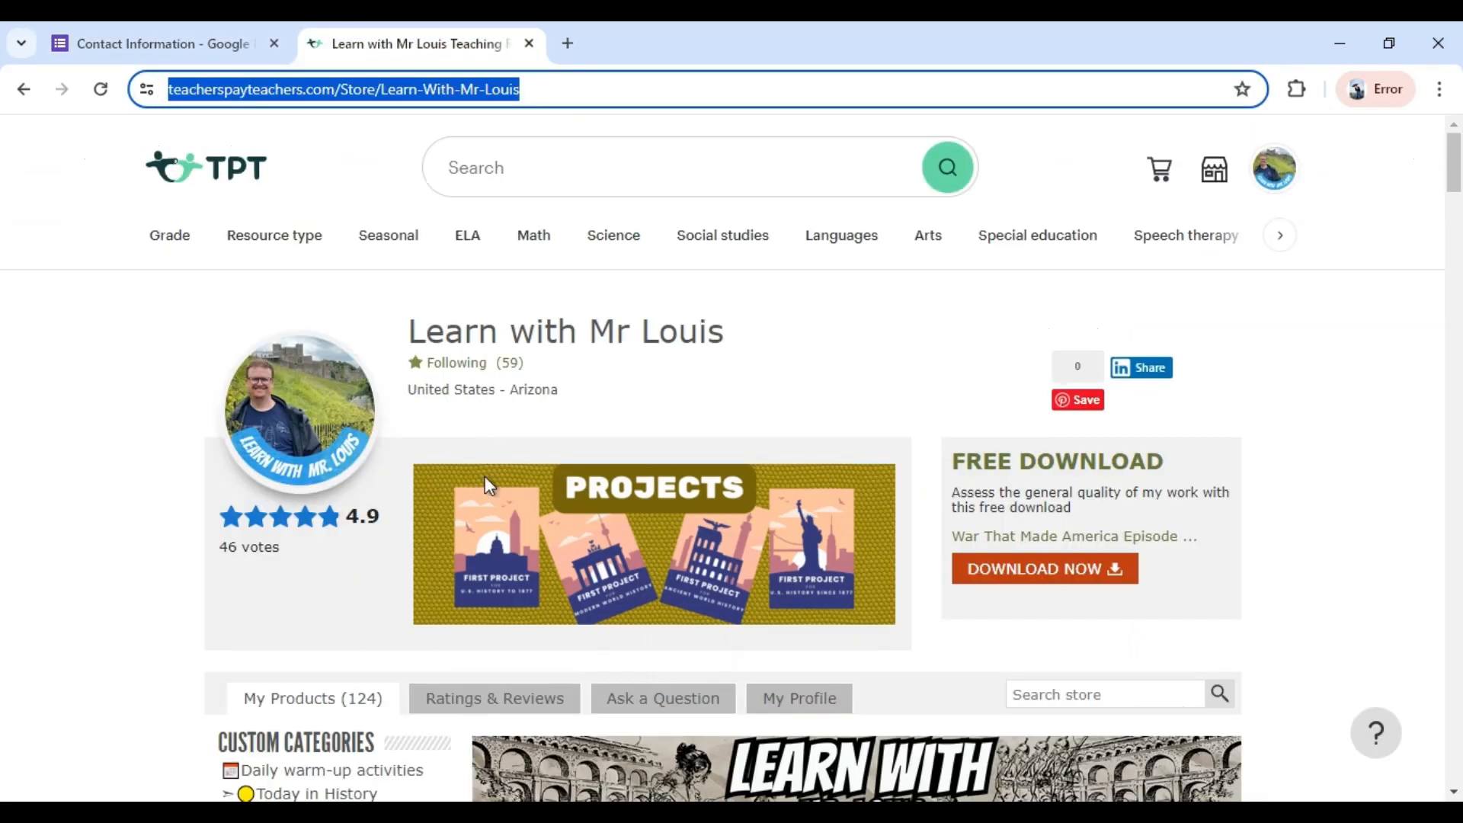
{"action": "scroll", "coordinate": [366, 610], "scroll_direction": "down", "scroll_amount": 5}
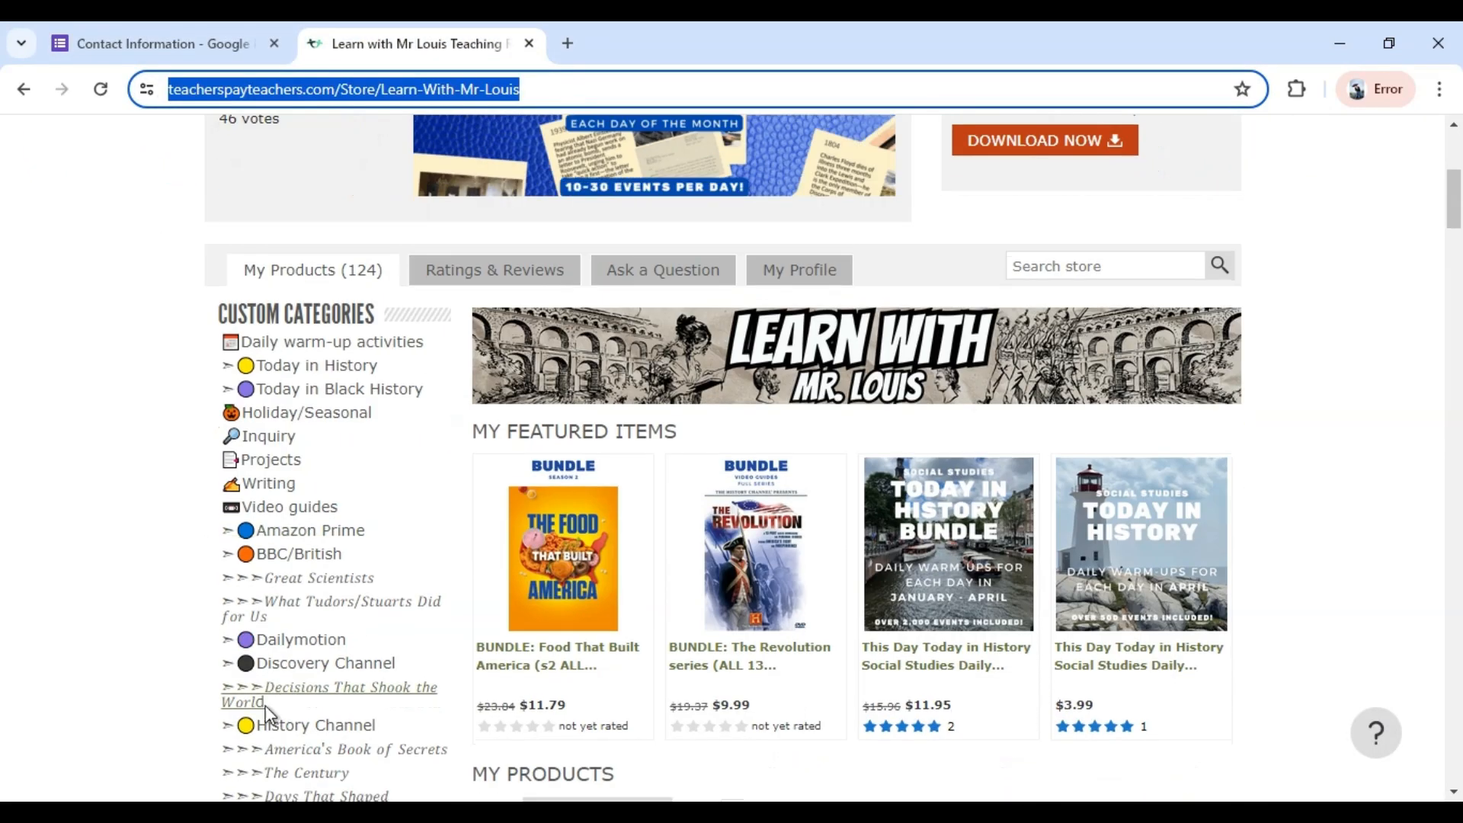
{"action": "scroll", "coordinate": [128, 642], "scroll_direction": "down", "scroll_amount": 1}
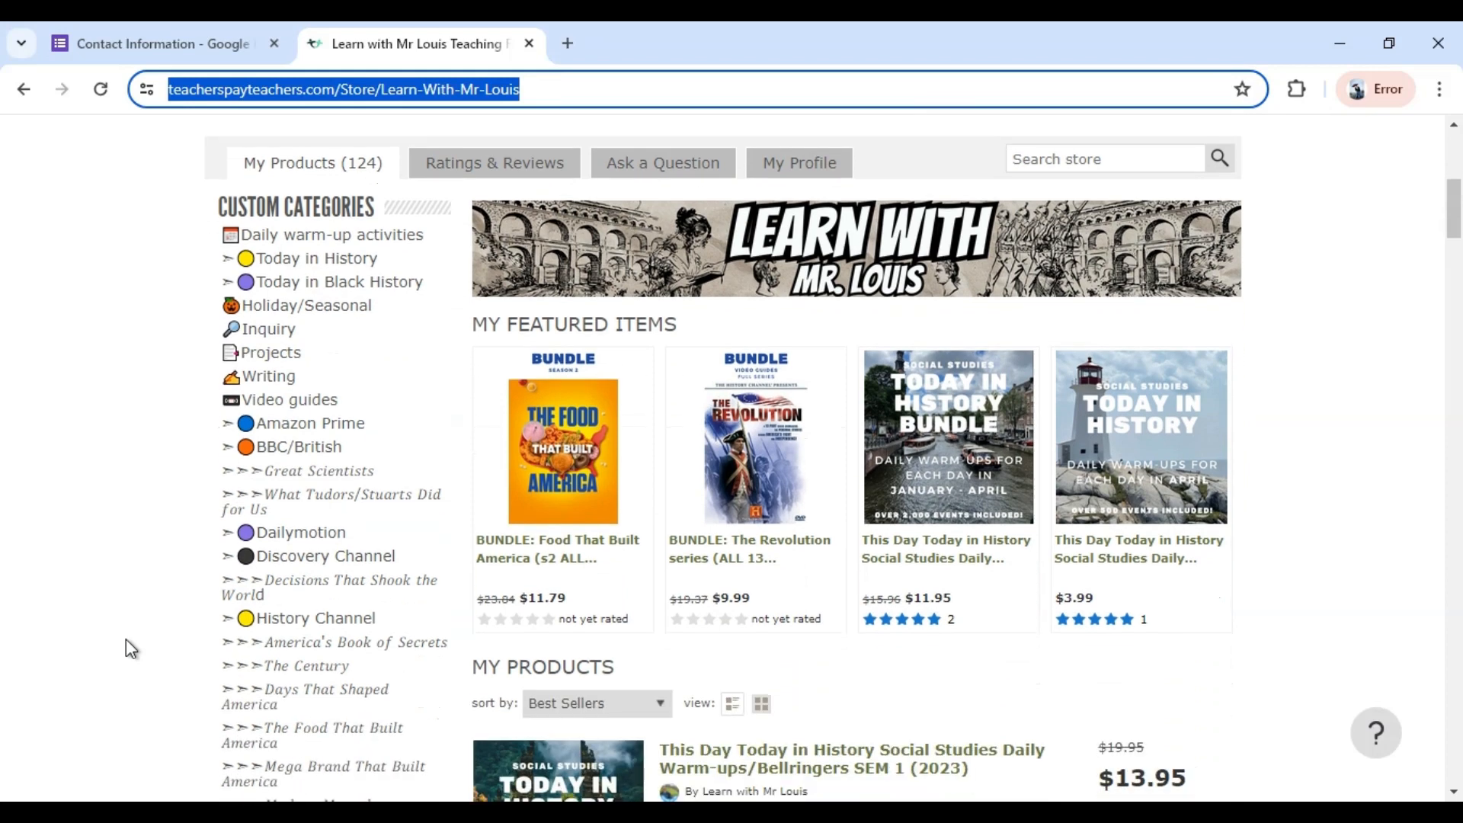
{"action": "left_click", "coordinate": [280, 402]}
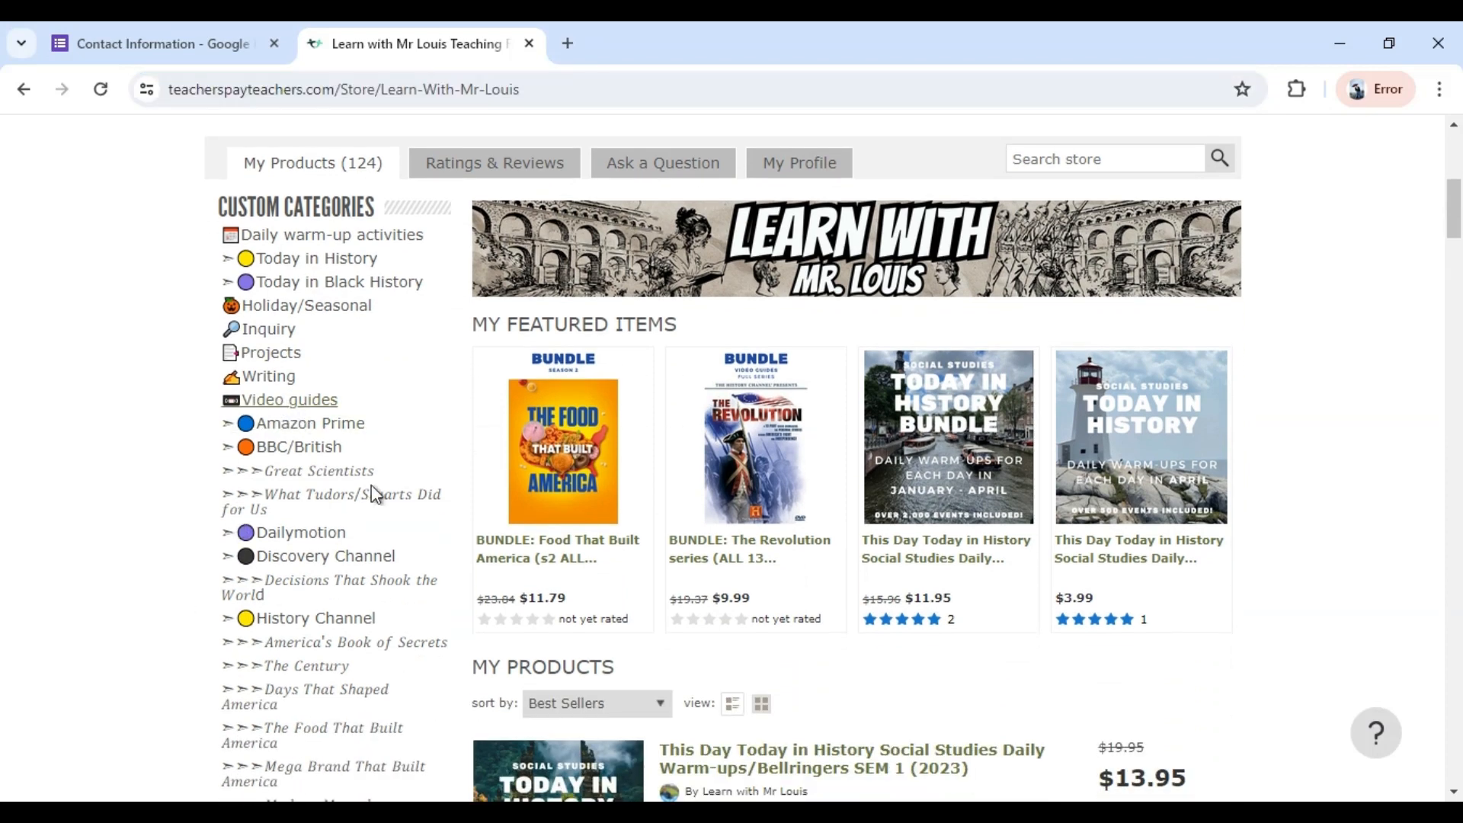
Back in the form, link the word "here" in the Video Guide question's description to the copied Video guides category address.
{"action": "left_click", "coordinate": [168, 35]}
{"action": "left_click_drag", "start_coordinate": [375, 544], "coordinate": [408, 546]}
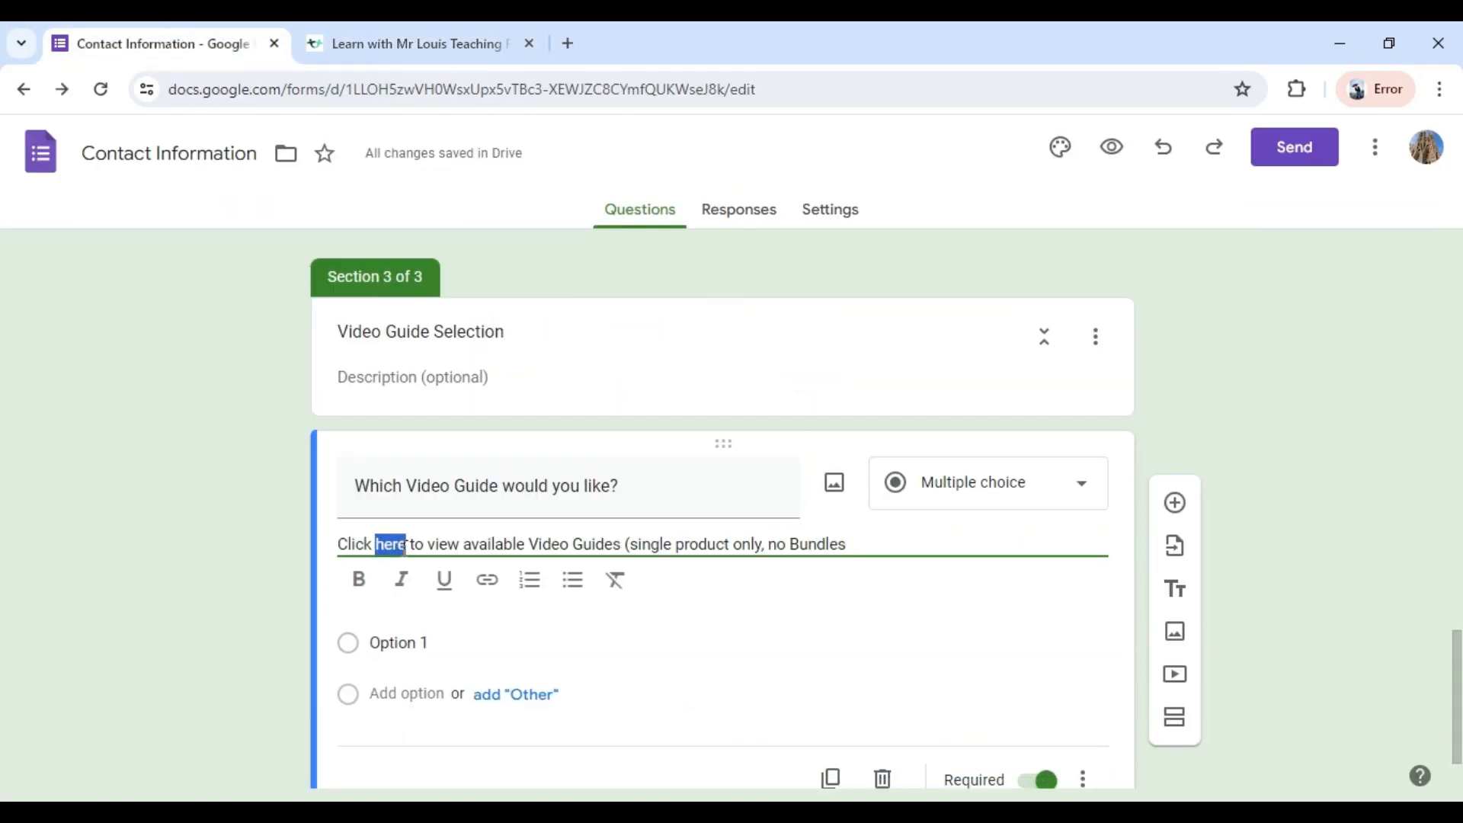
{"action": "left_click", "coordinate": [485, 583]}
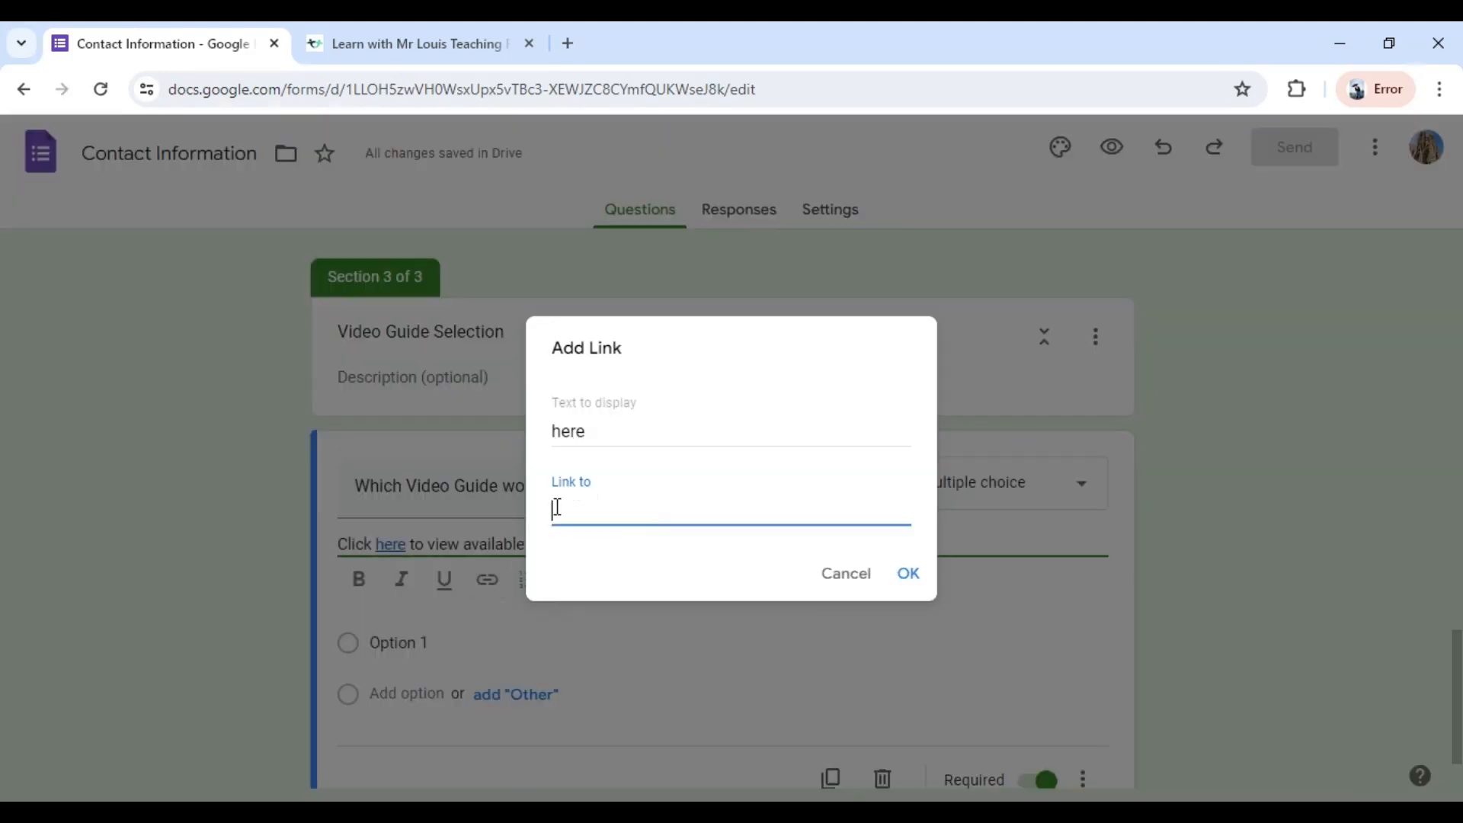
{"action": "key", "text": "ctrl+v"}
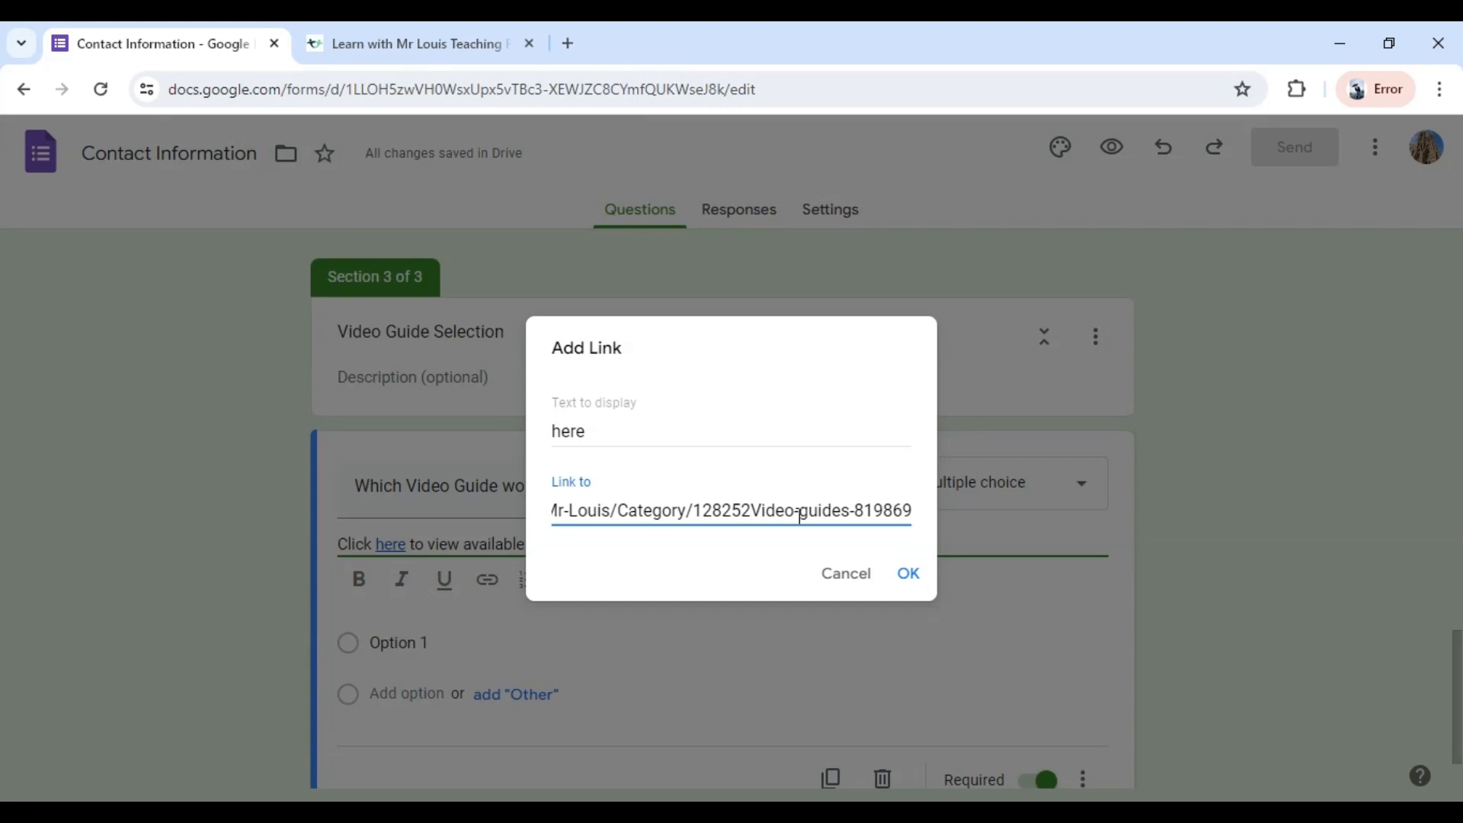
{"action": "left_click", "coordinate": [908, 575]}
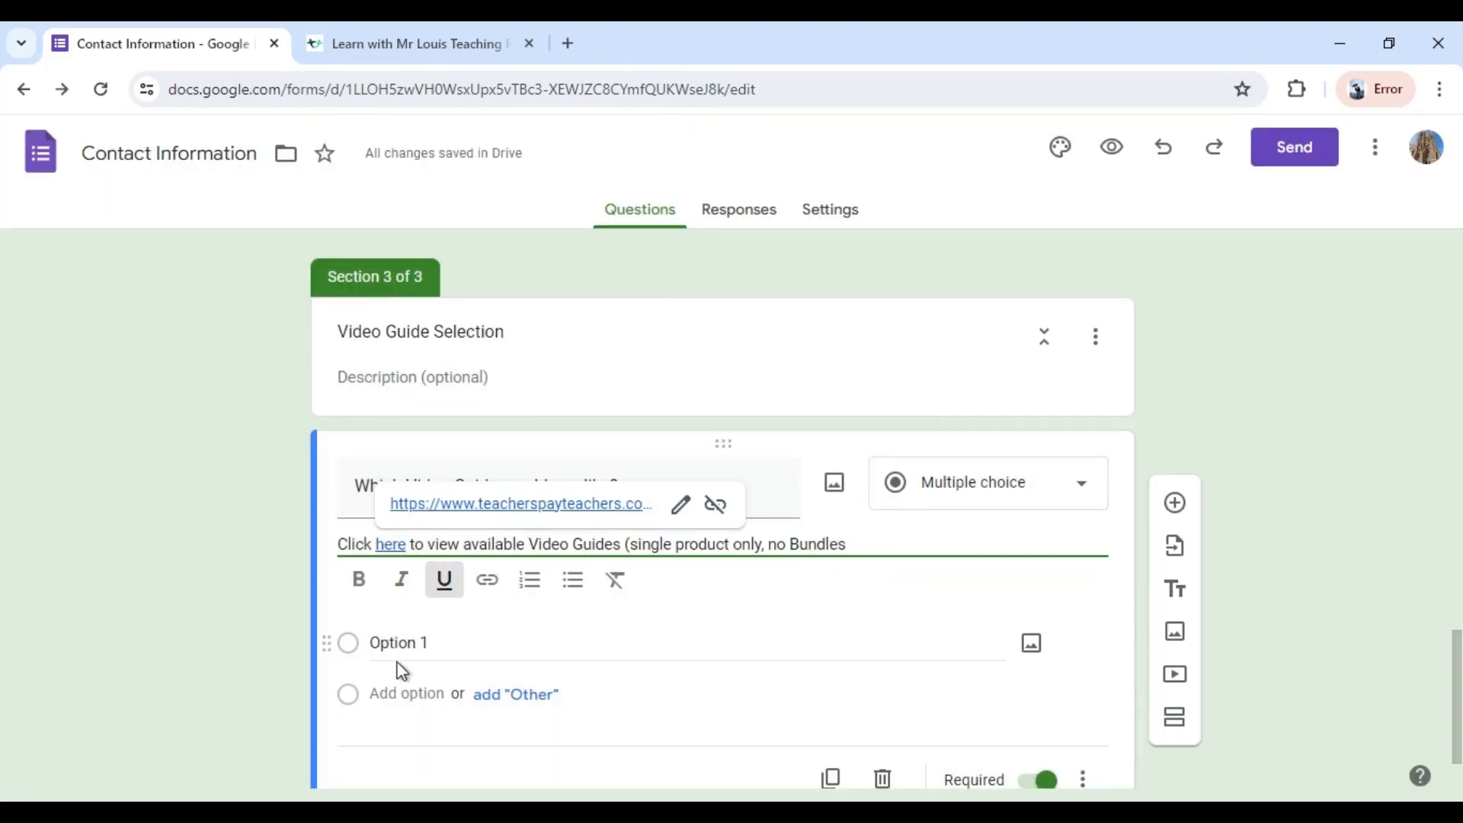
Change the type of the "Which Video Guide would you like?" question to Short answer.
{"action": "left_click", "coordinate": [1077, 495]}
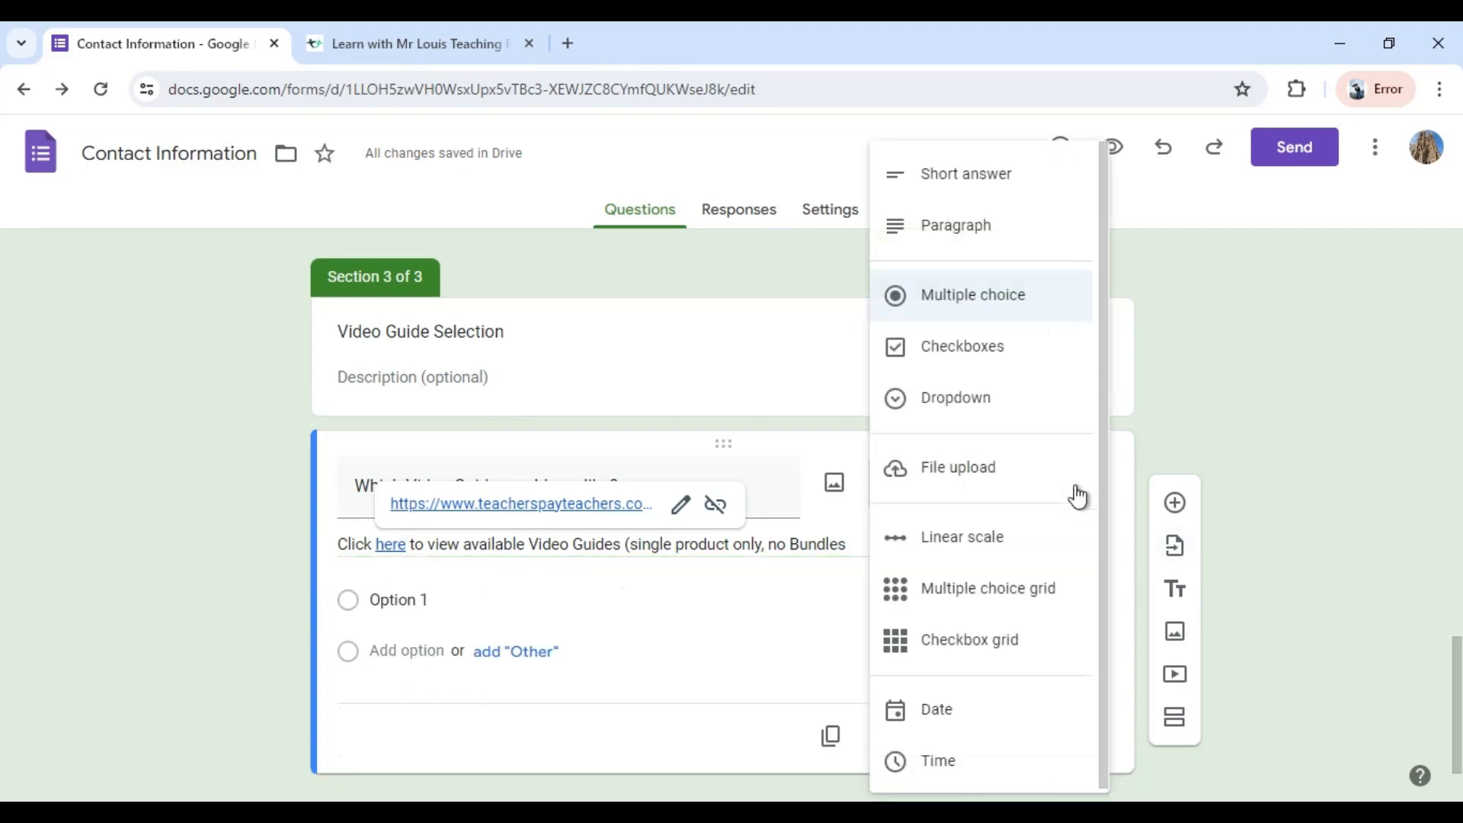
{"action": "left_click", "coordinate": [962, 173]}
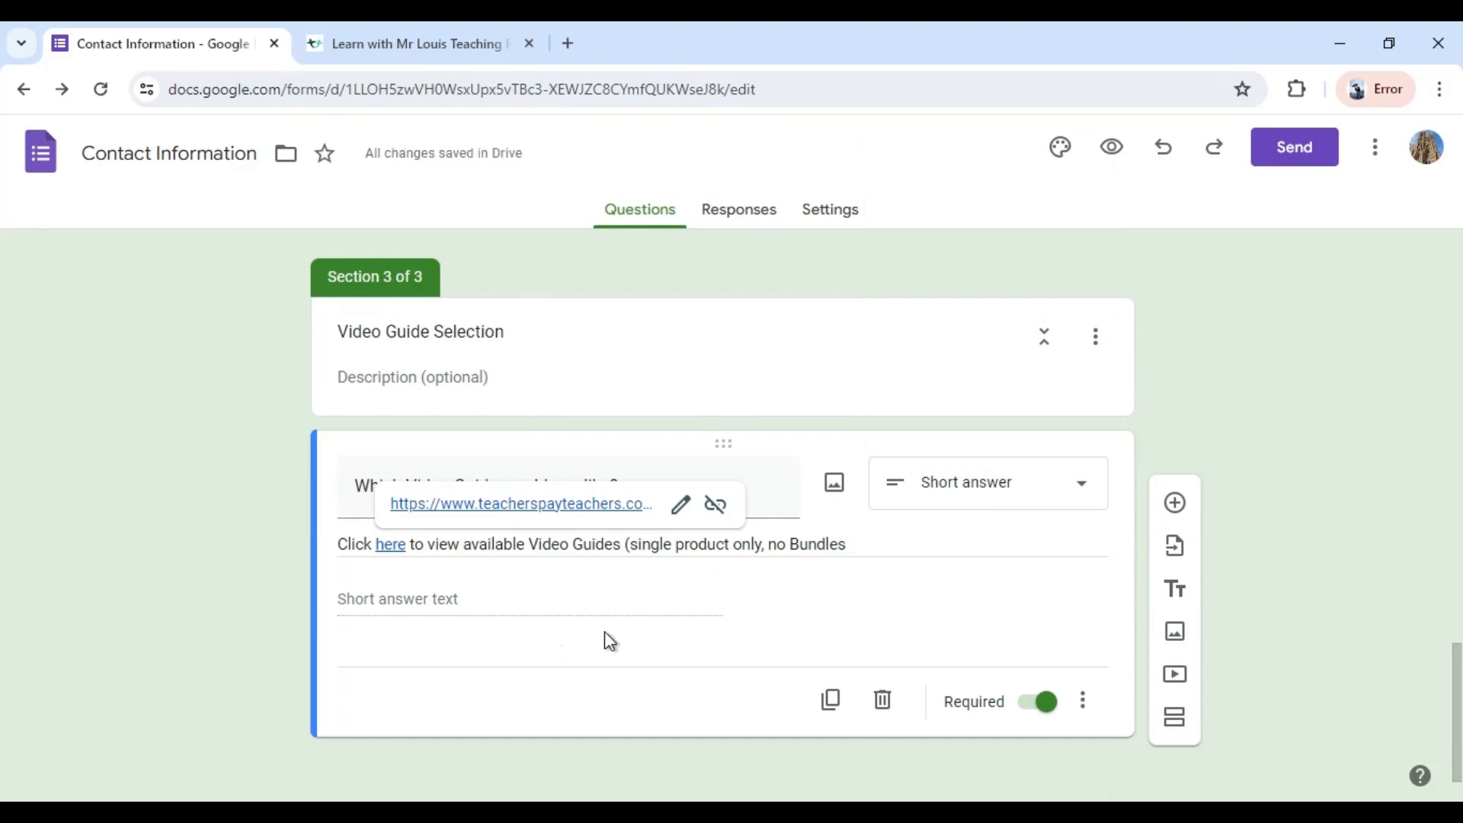
{"action": "left_click", "coordinate": [1083, 704]}
{"action": "left_click", "coordinate": [989, 582]}
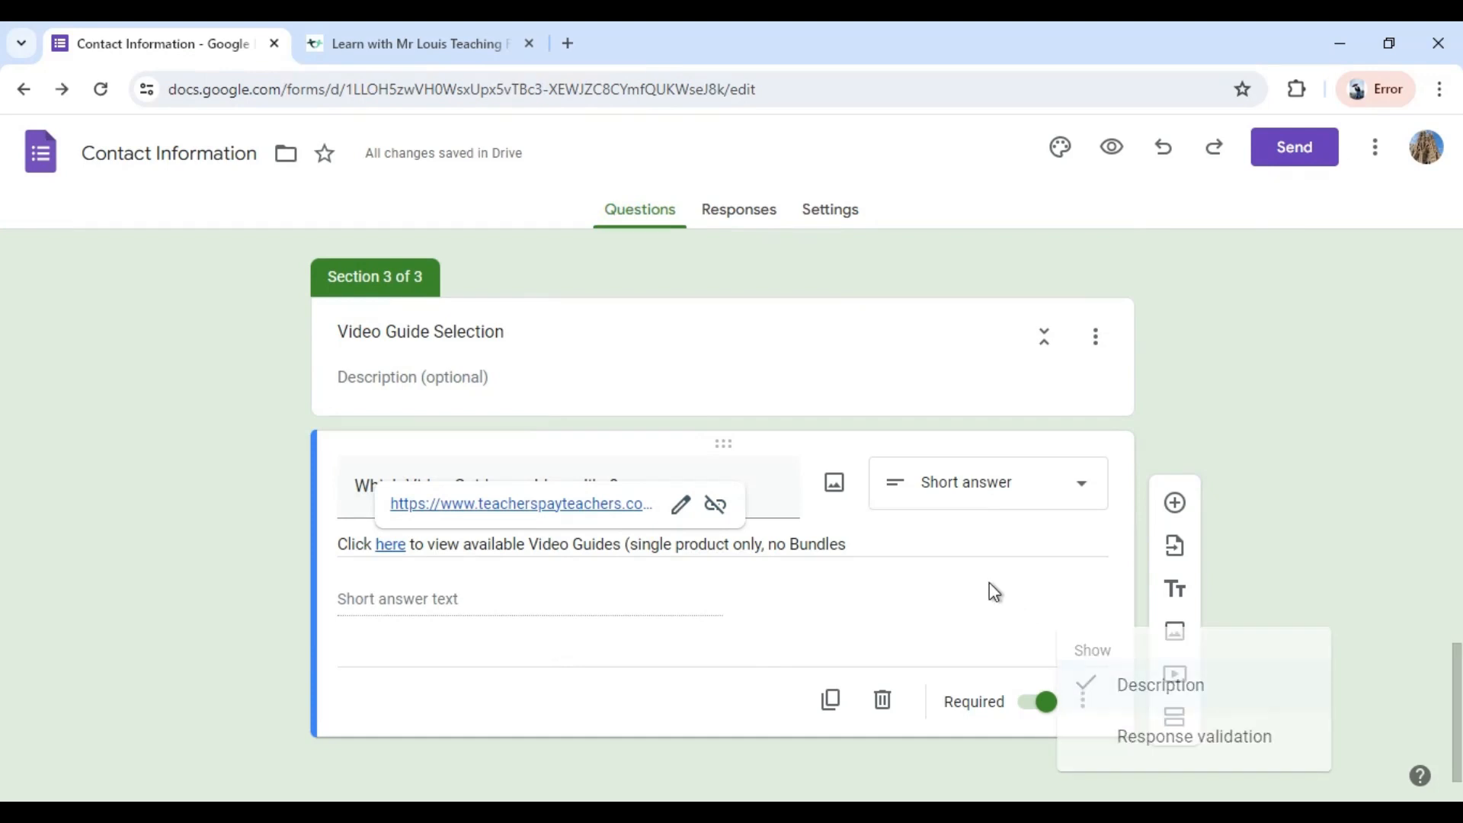
{"action": "left_click", "coordinate": [491, 710]}
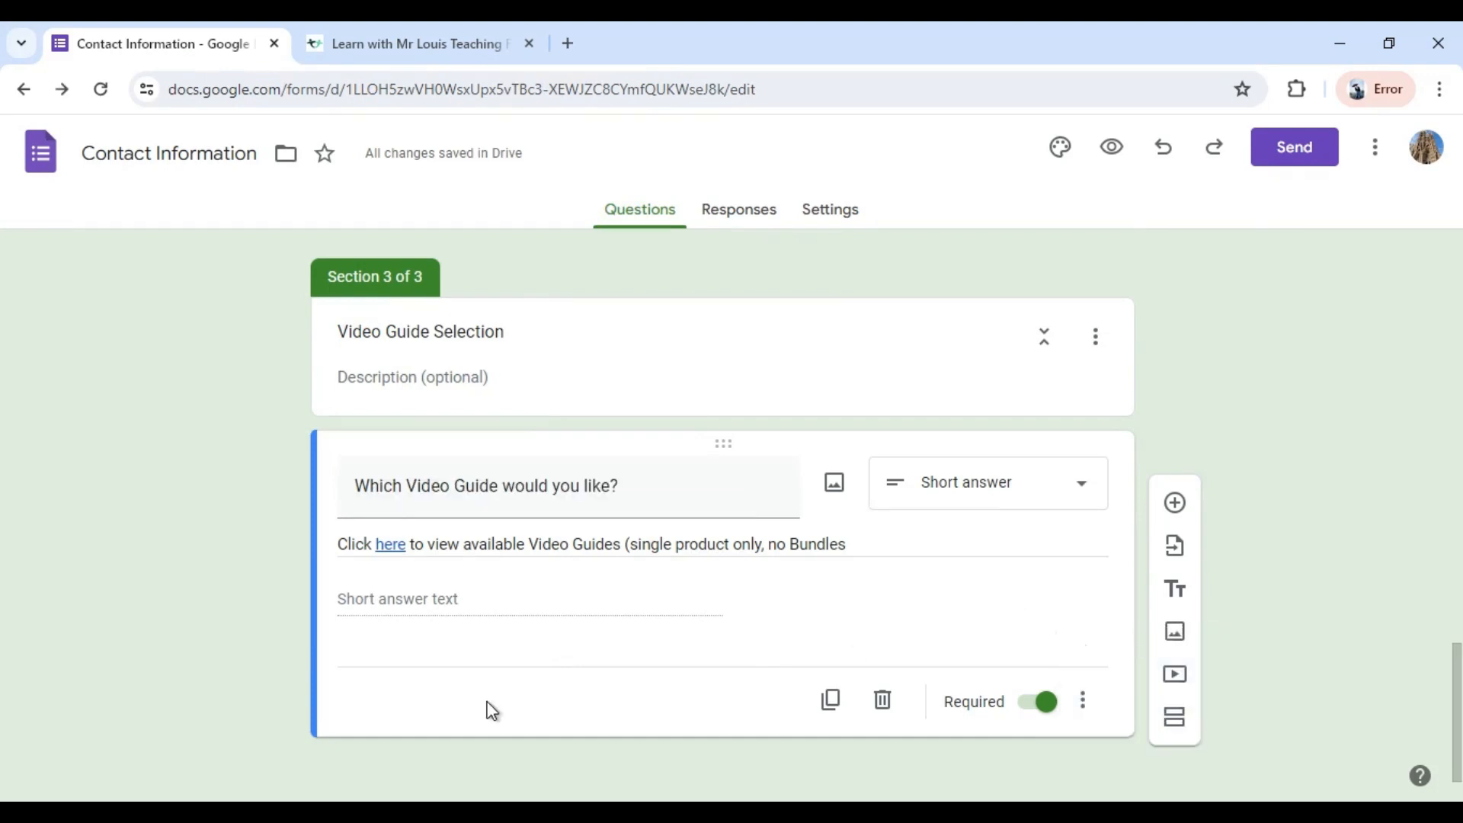
Turn off the description of the "Which Video Guide would you like?" question.
{"action": "left_click", "coordinate": [1077, 702]}
{"action": "left_click", "coordinate": [1005, 577]}
{"action": "scroll", "coordinate": [458, 696], "scroll_direction": "down", "scroll_amount": 1}
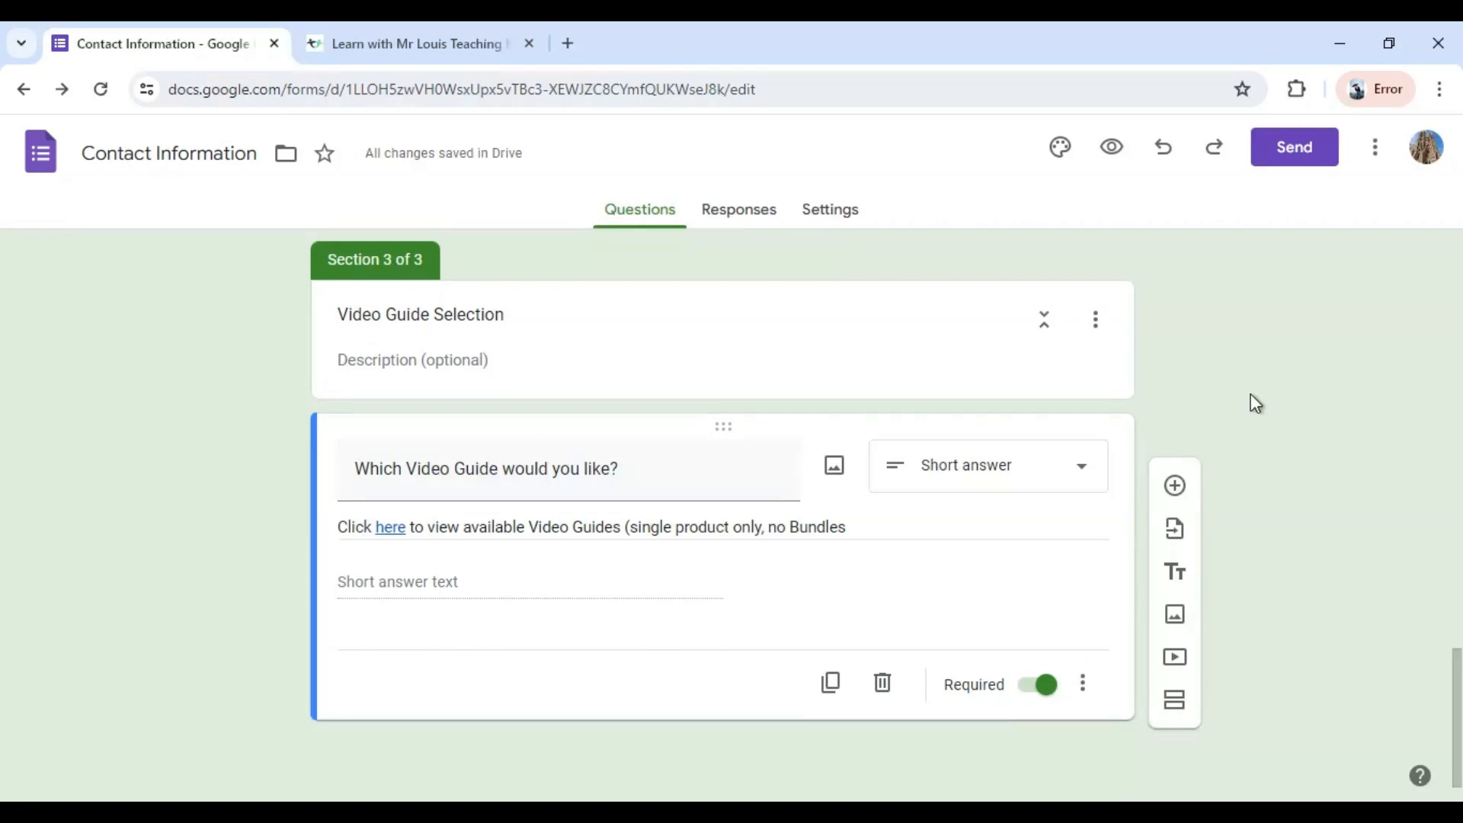
{"action": "left_click", "coordinate": [1082, 686]}
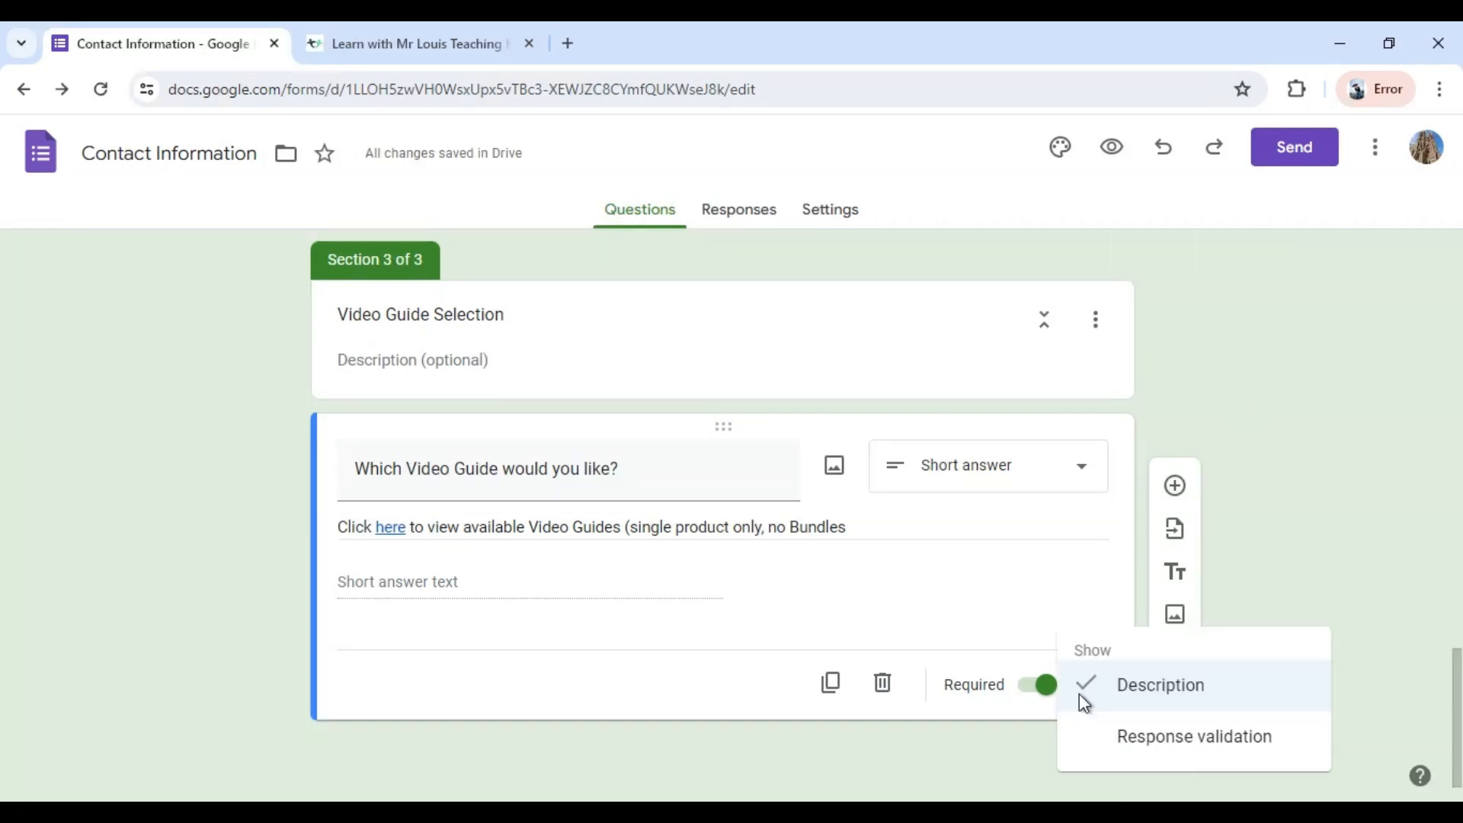
{"action": "left_click", "coordinate": [1080, 690]}
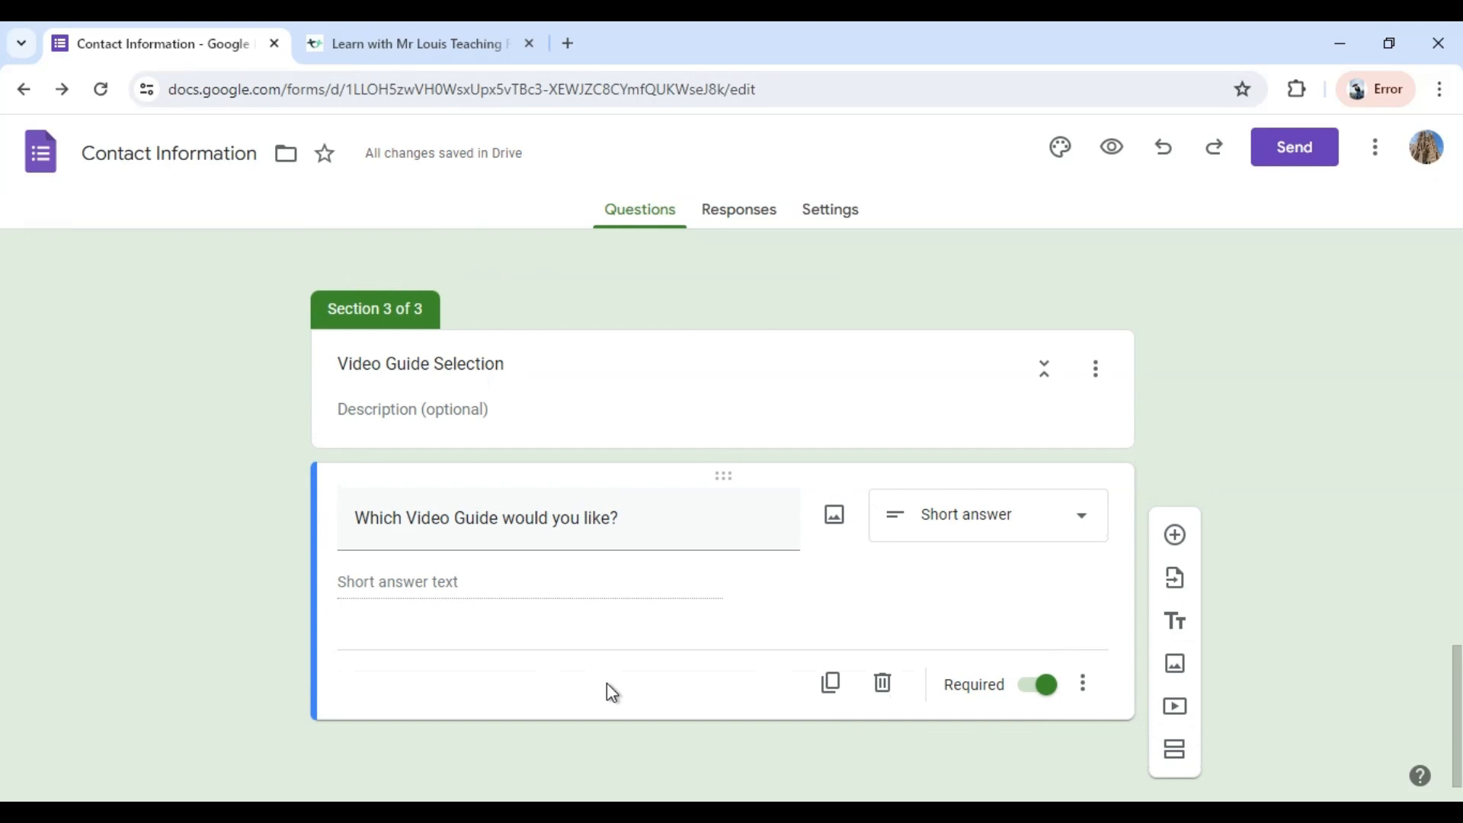
Set the form to go to "Submit form" after section 2, Today in History Selection.
{"action": "scroll", "coordinate": [719, 650], "scroll_direction": "up", "scroll_amount": 7}
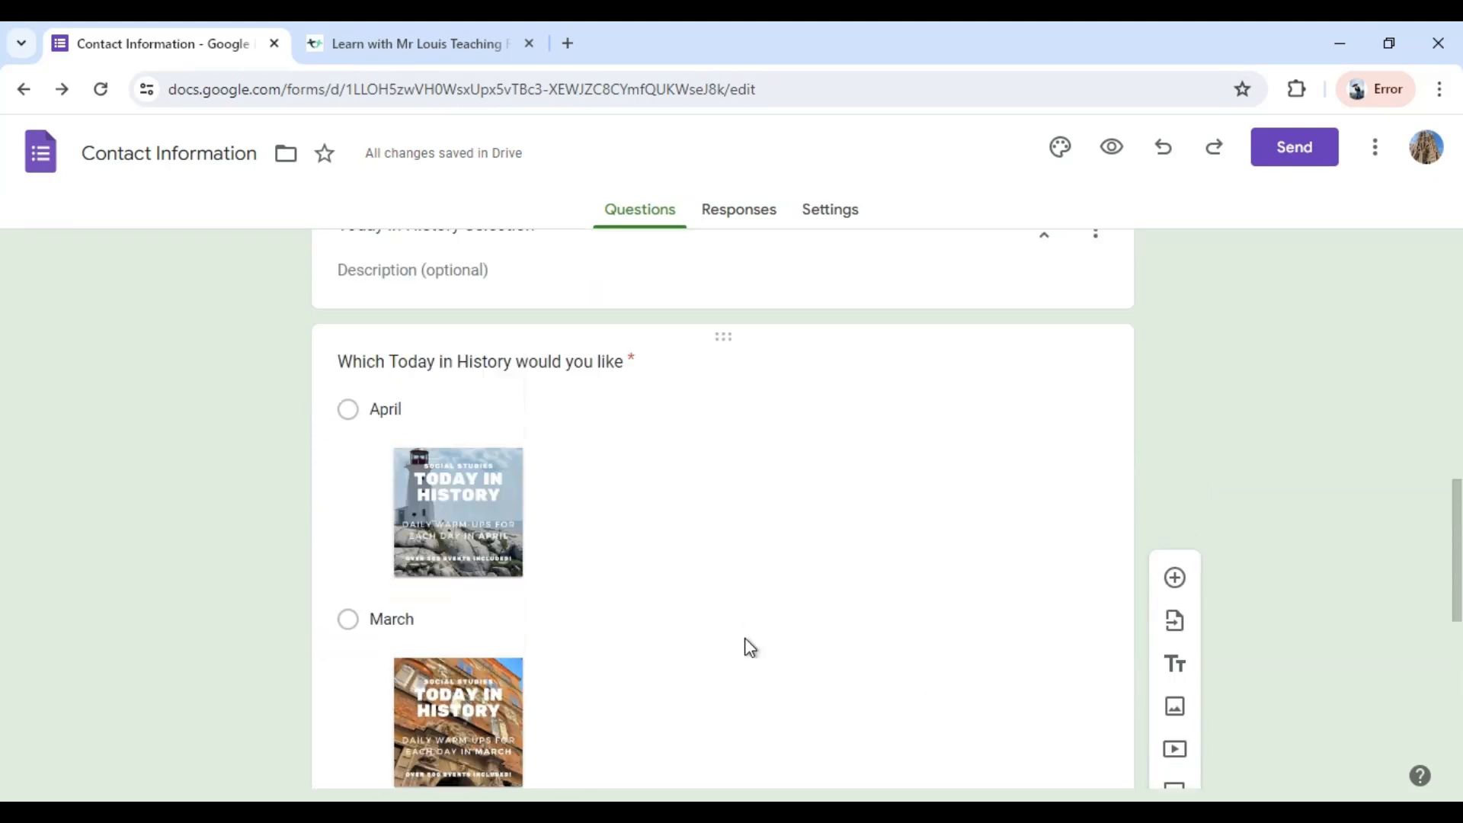
{"action": "scroll", "coordinate": [744, 647], "scroll_direction": "down", "scroll_amount": 4}
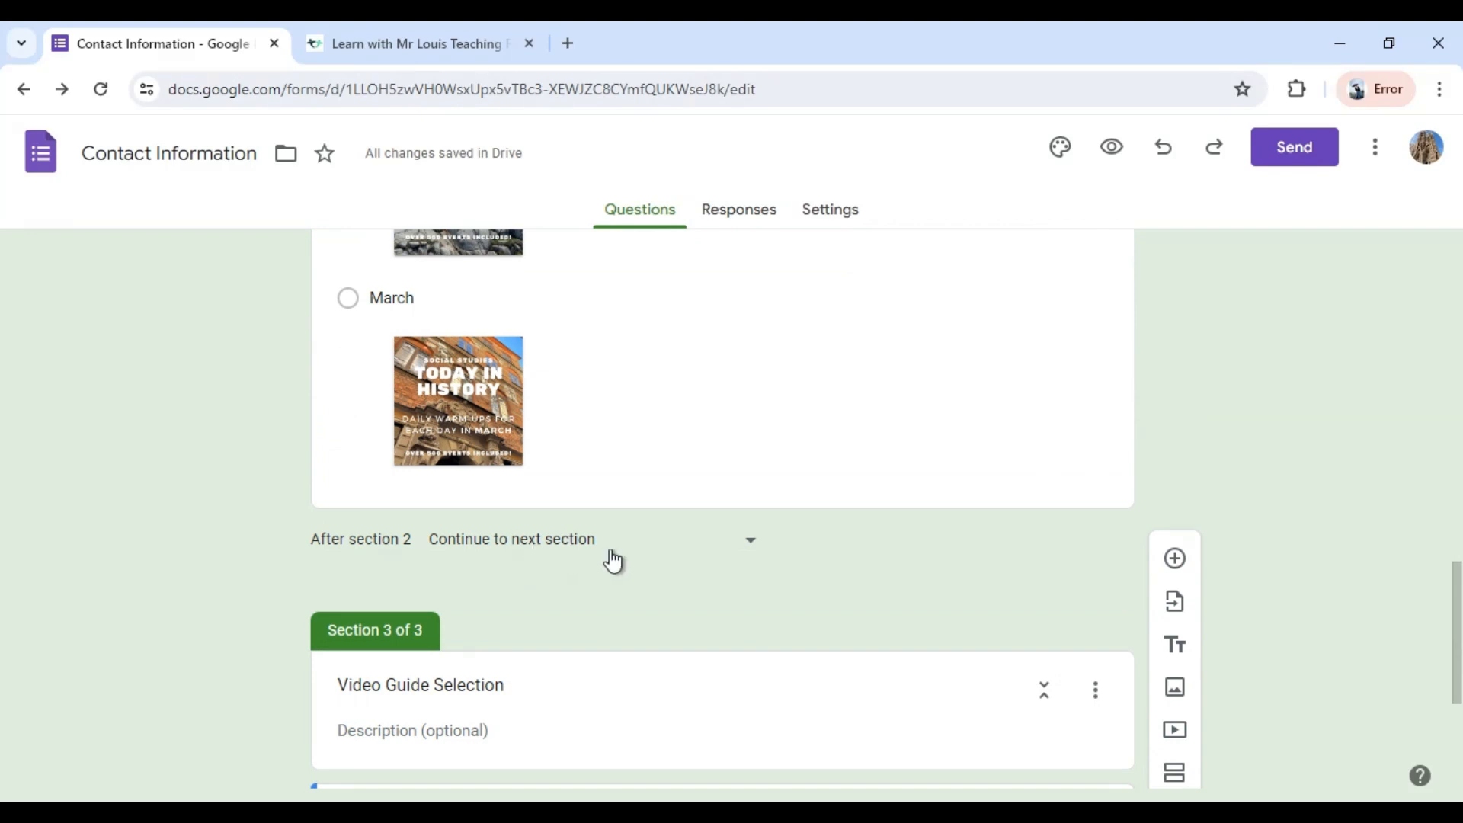
{"action": "left_click", "coordinate": [748, 549]}
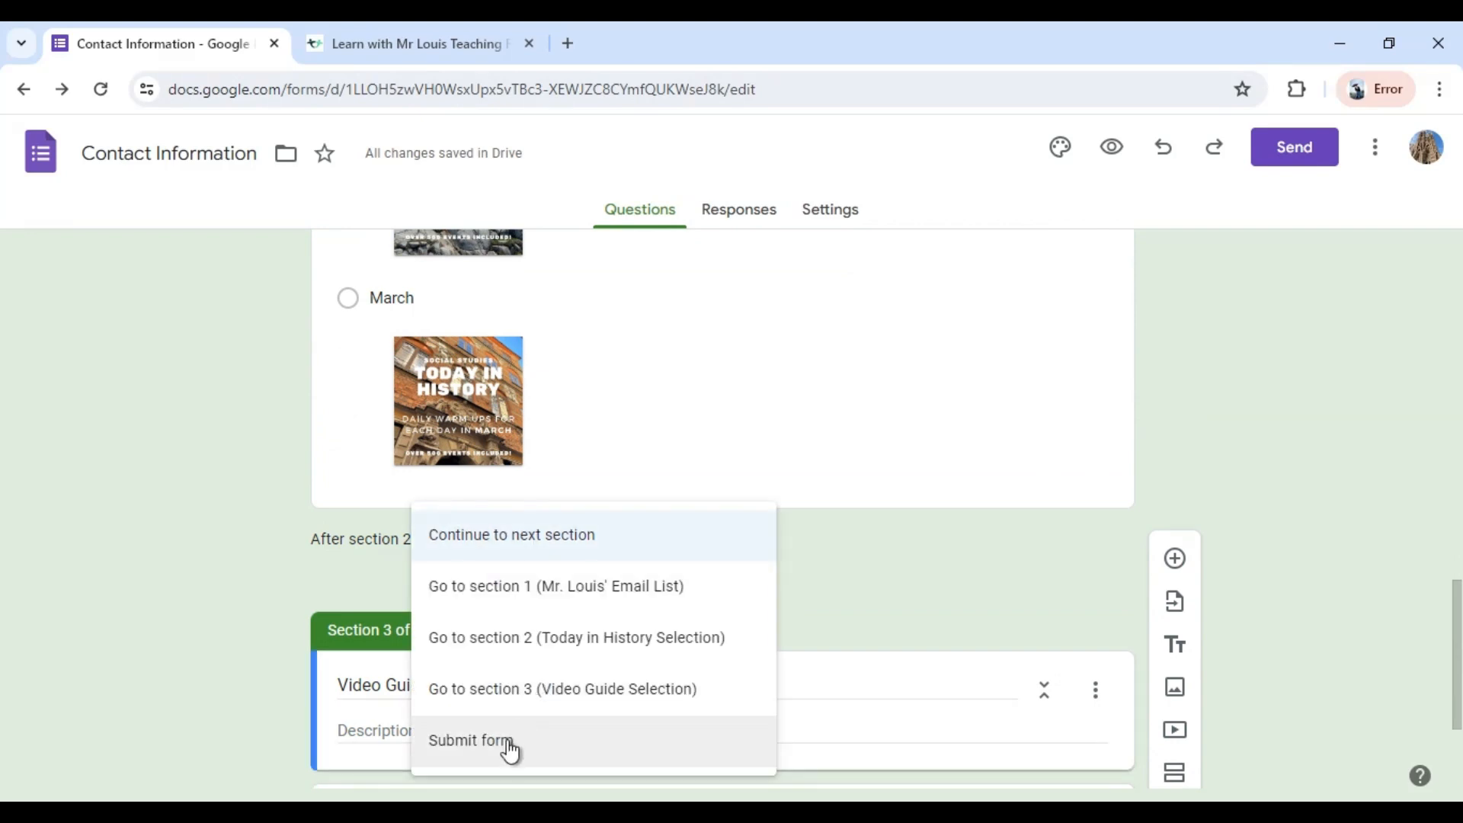
{"action": "left_click", "coordinate": [607, 729]}
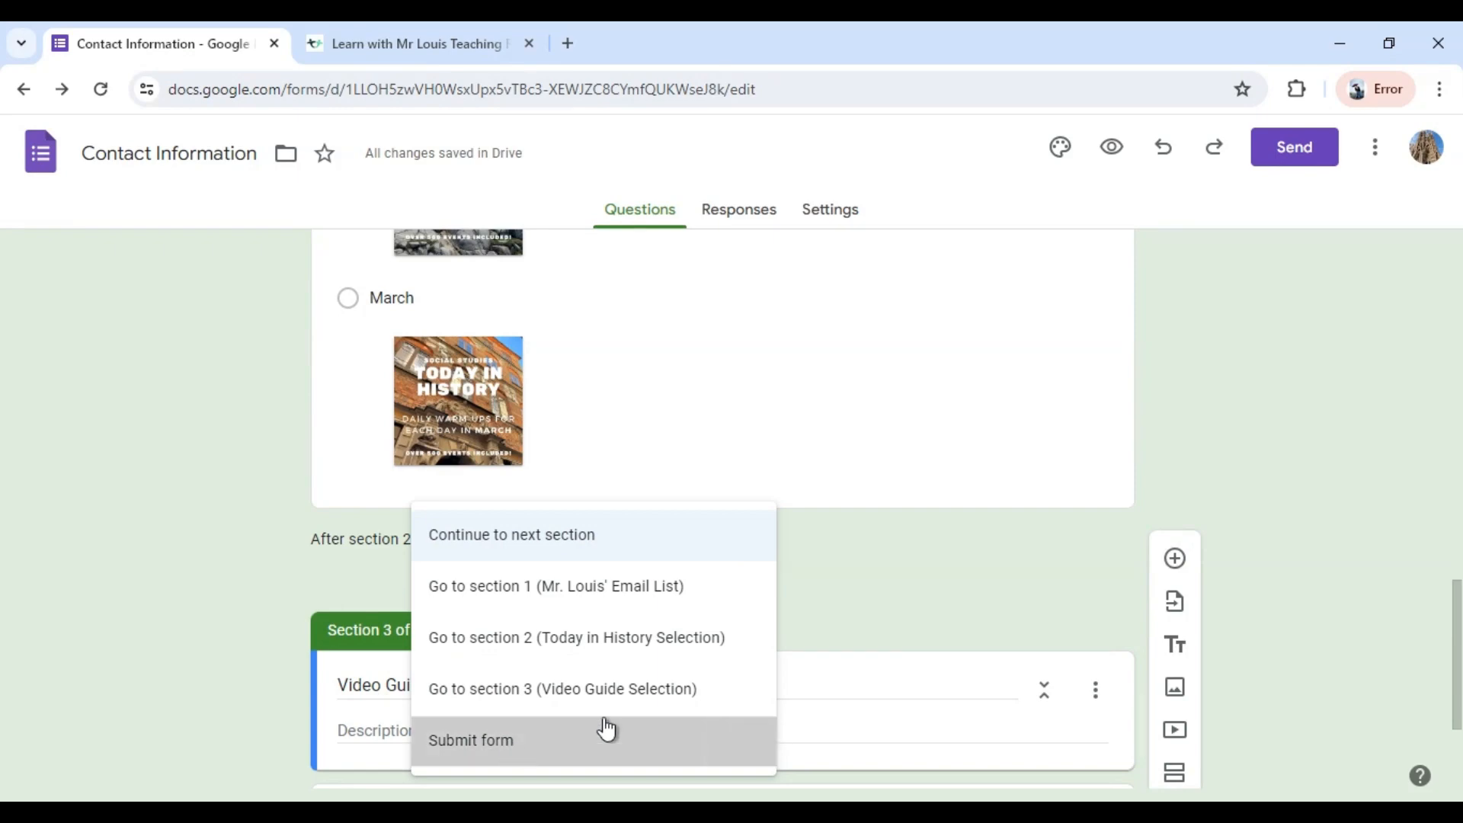
{"action": "scroll", "coordinate": [935, 596], "scroll_direction": "up", "scroll_amount": 3}
{"action": "scroll", "coordinate": [934, 598], "scroll_direction": "down", "scroll_amount": 5}
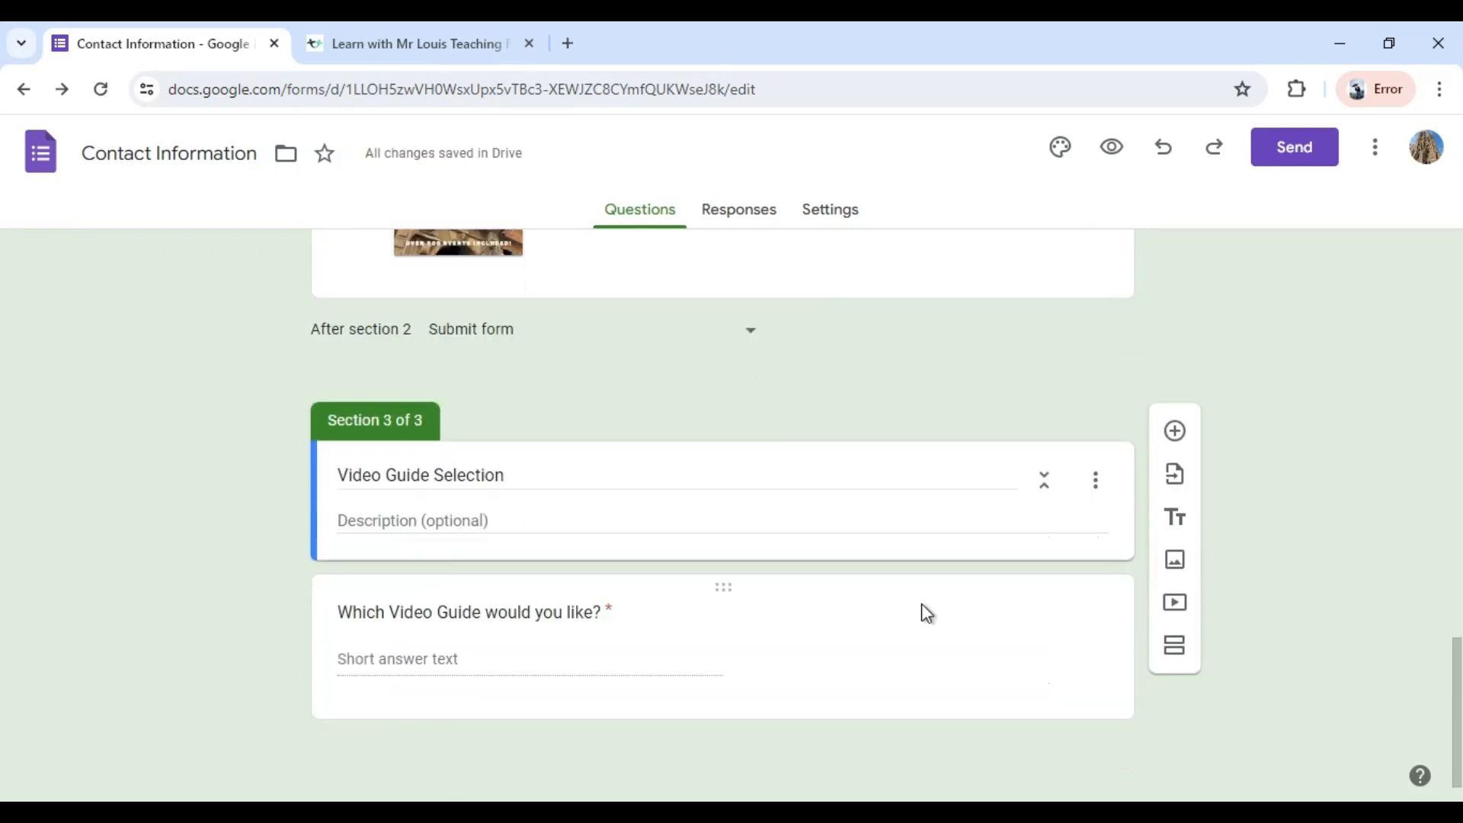
Route the Video Guide option of the free gift question to section 3 (Video Guide Selection).
{"action": "scroll", "coordinate": [911, 431], "scroll_direction": "up", "scroll_amount": 10}
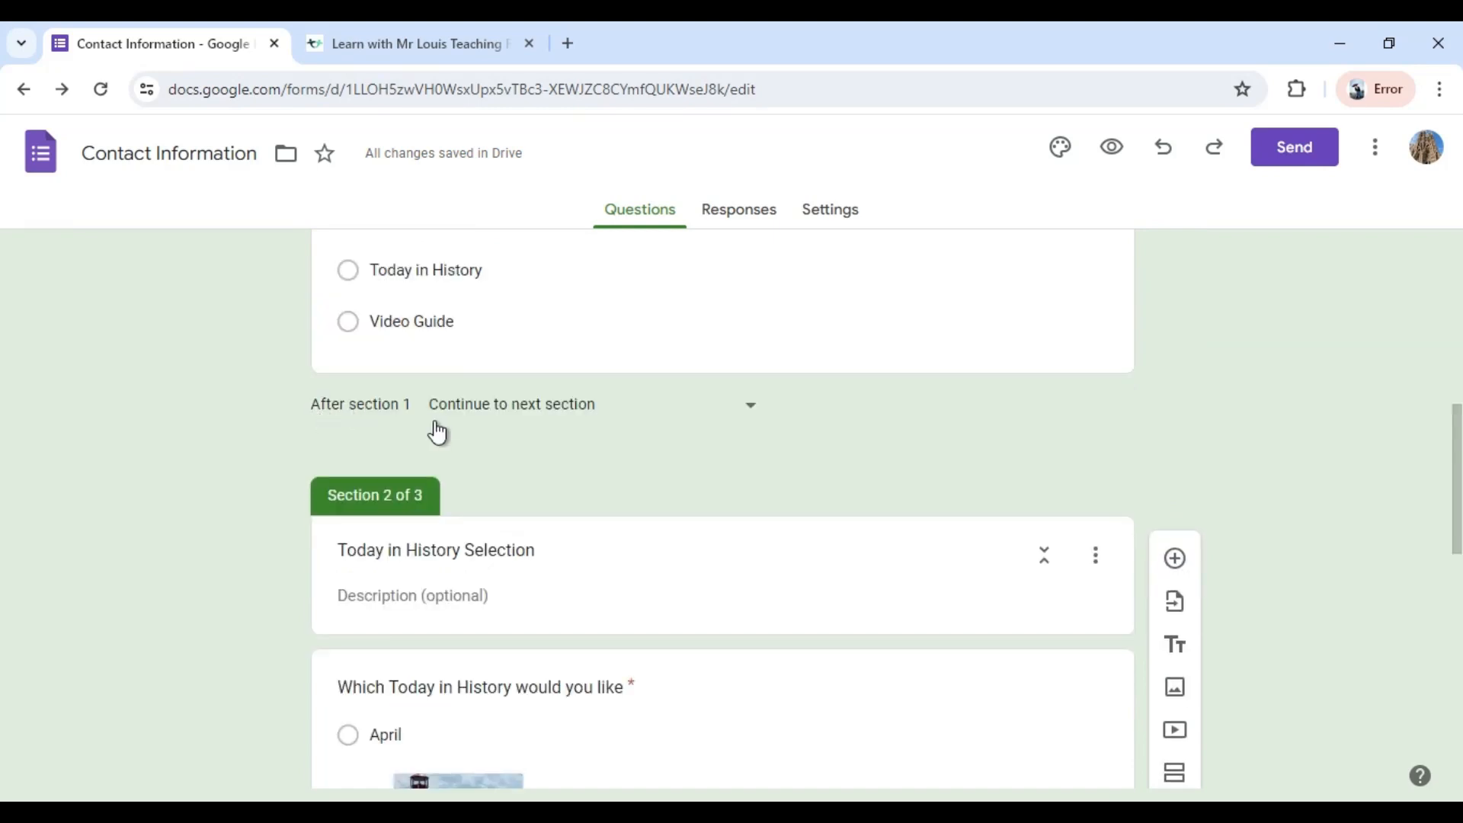
{"action": "scroll", "coordinate": [759, 457], "scroll_direction": "up", "scroll_amount": 1}
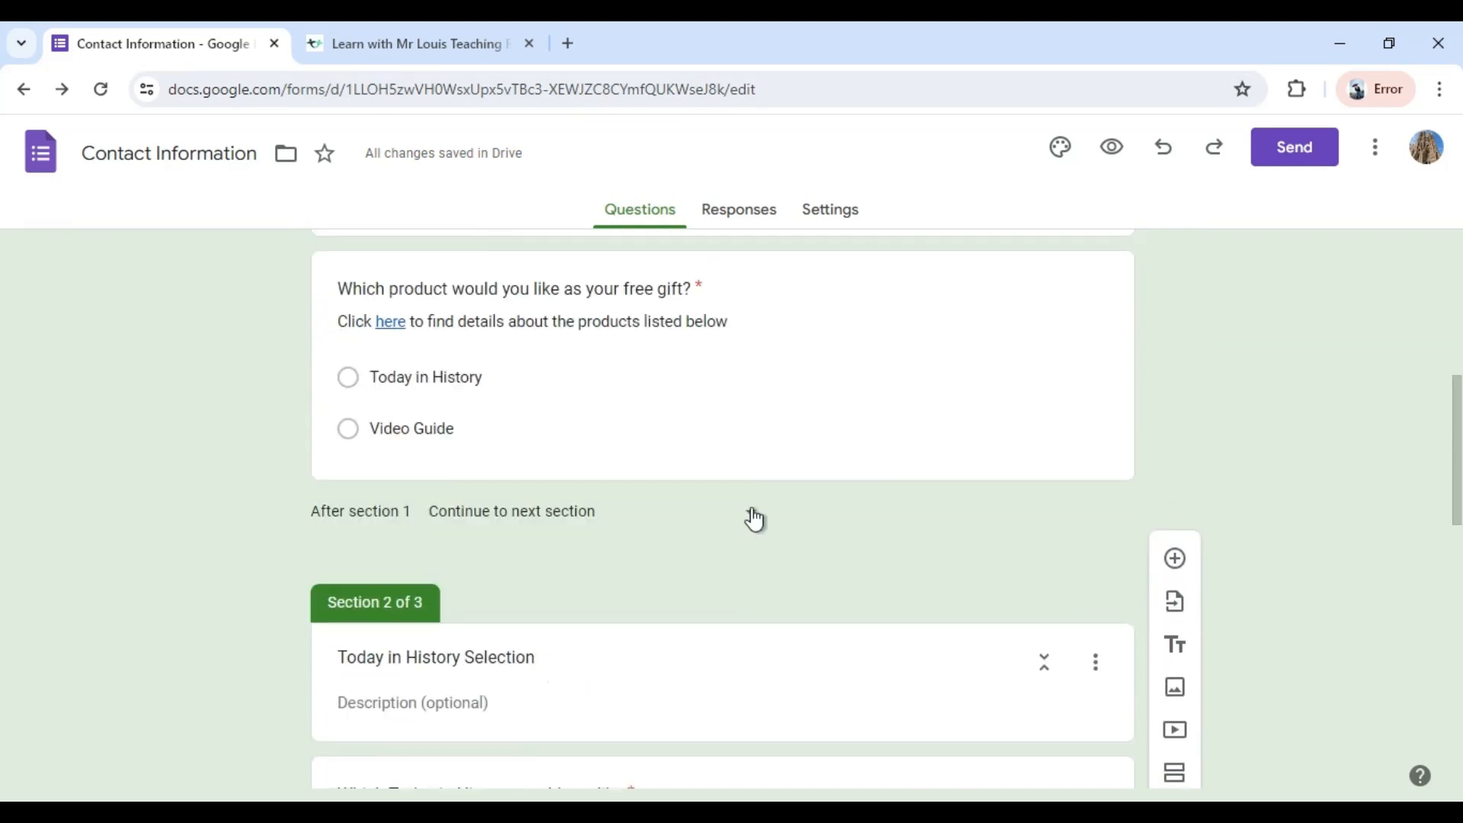
{"action": "left_click", "coordinate": [754, 518]}
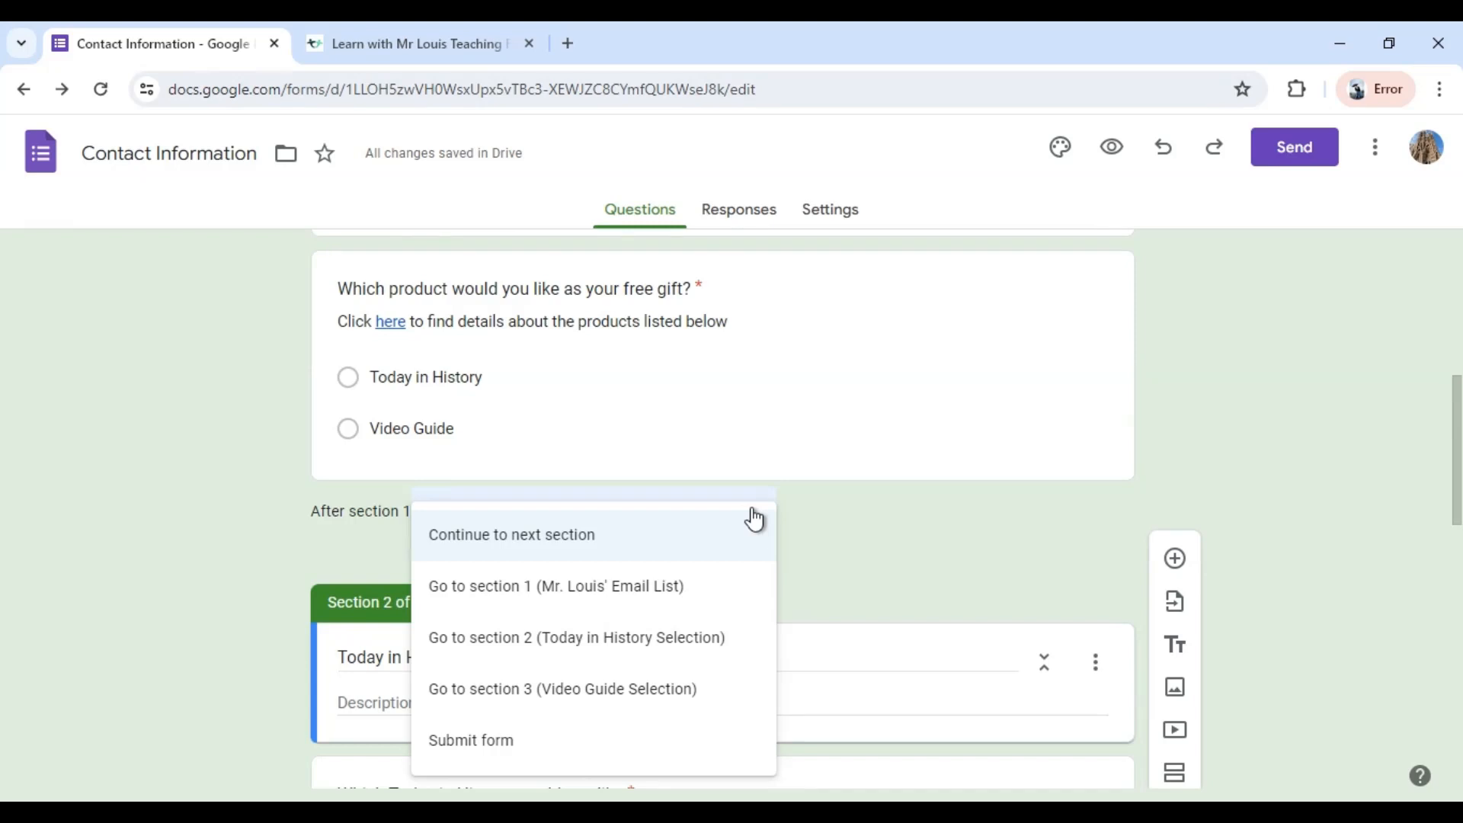
{"action": "left_click", "coordinate": [899, 530]}
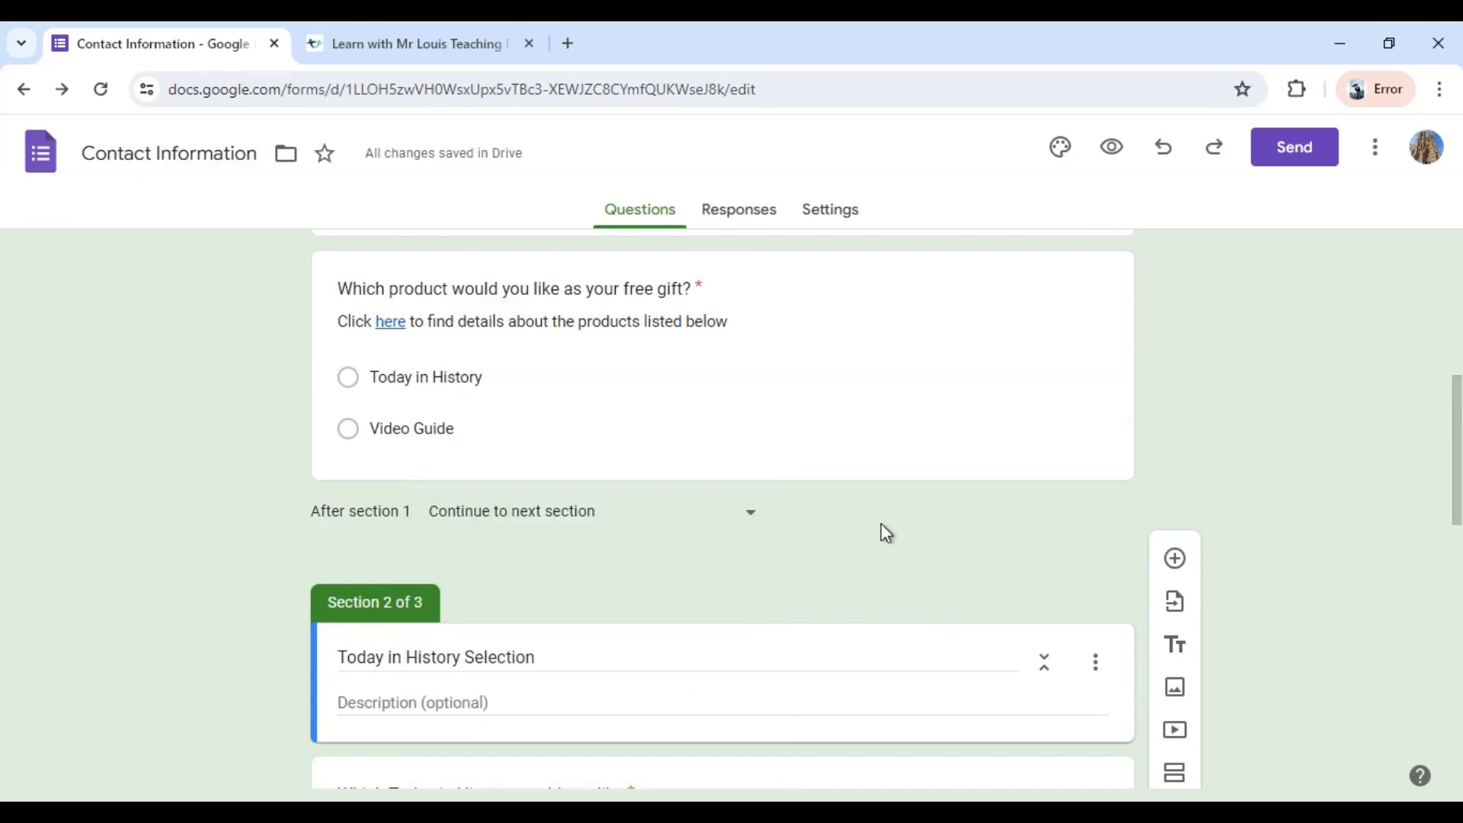
{"action": "left_click", "coordinate": [791, 374]}
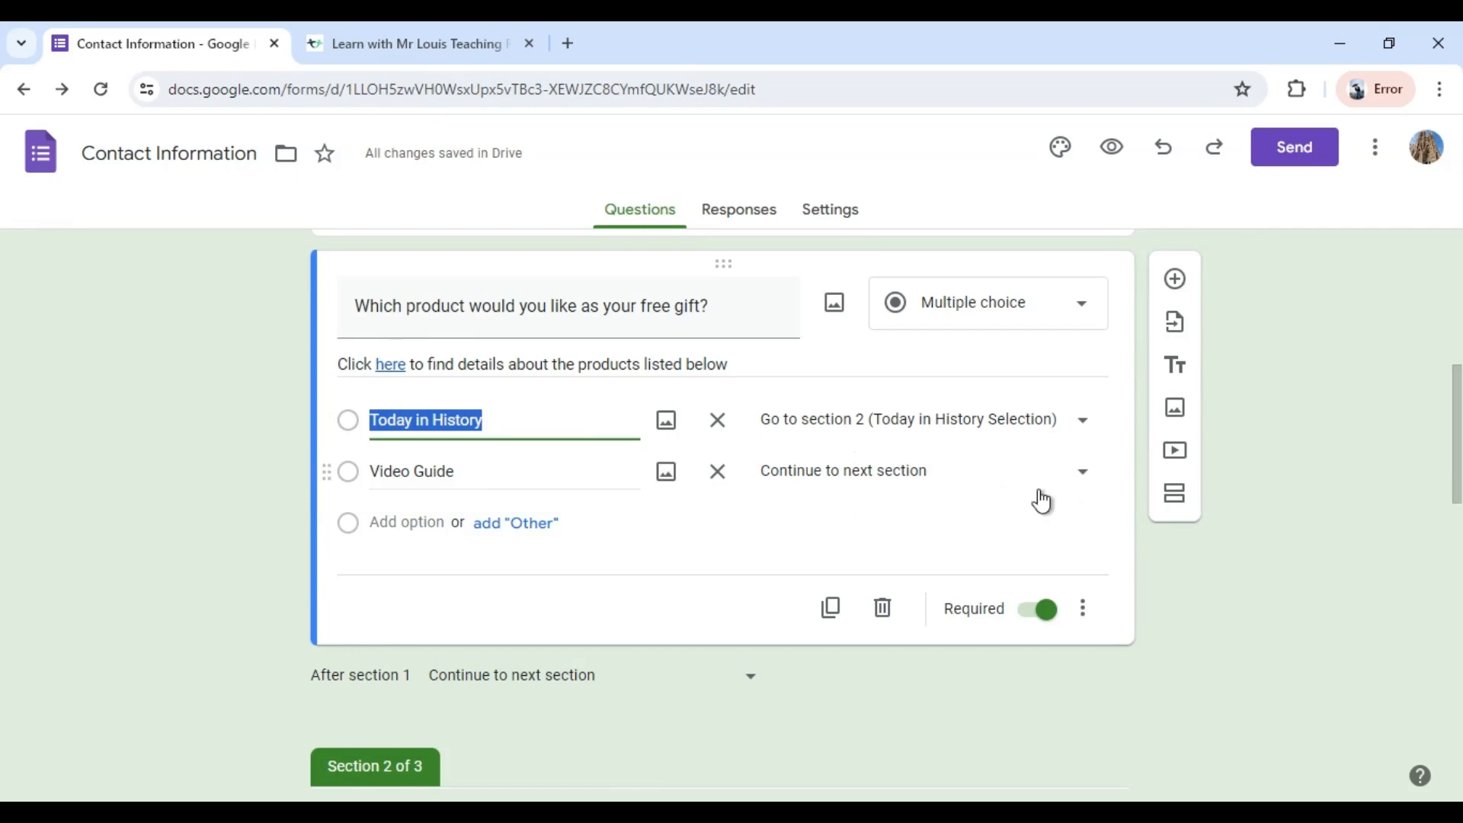
{"action": "left_click", "coordinate": [1089, 485]}
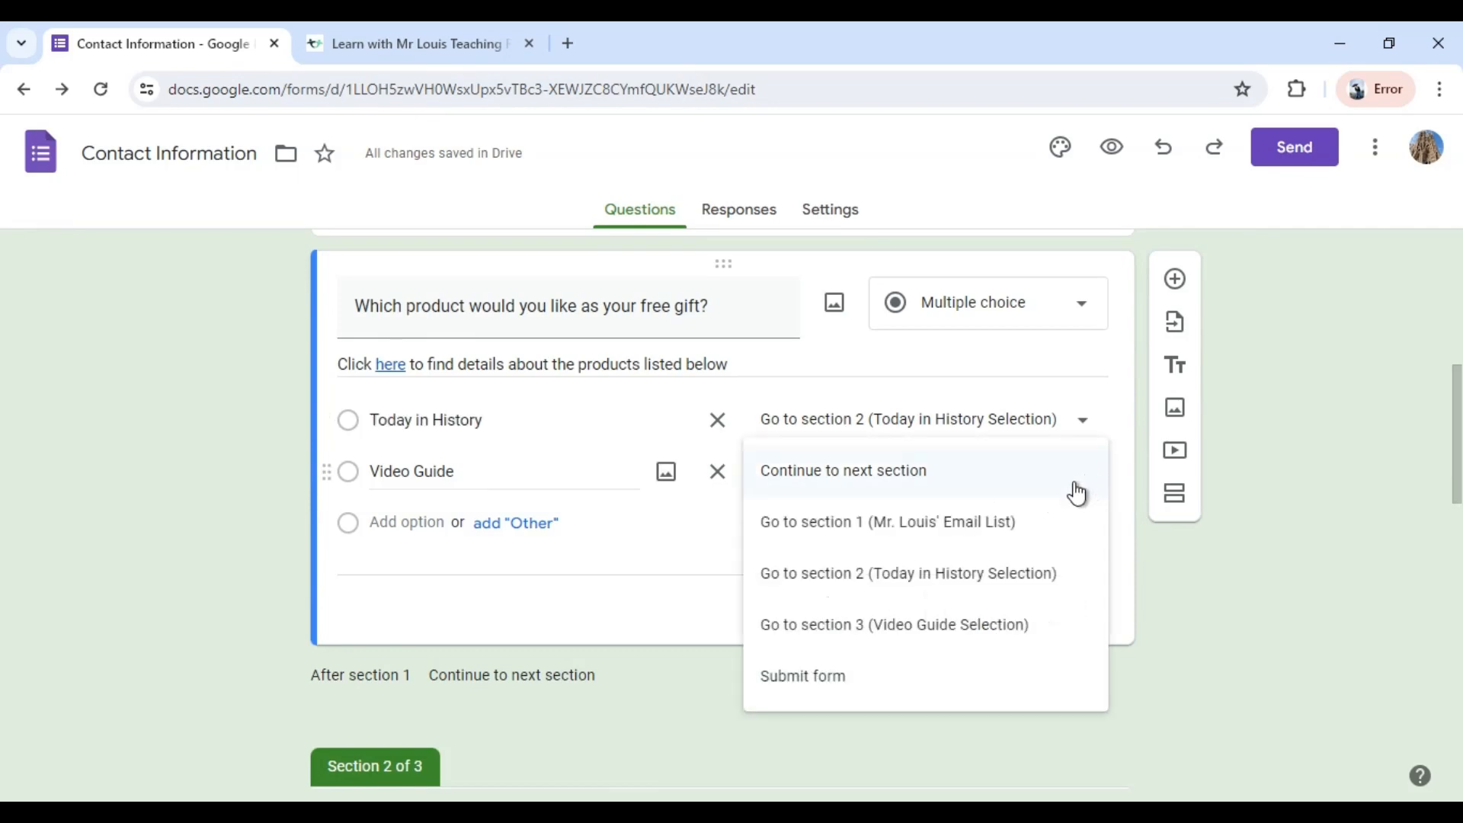
{"action": "left_click", "coordinate": [947, 627]}
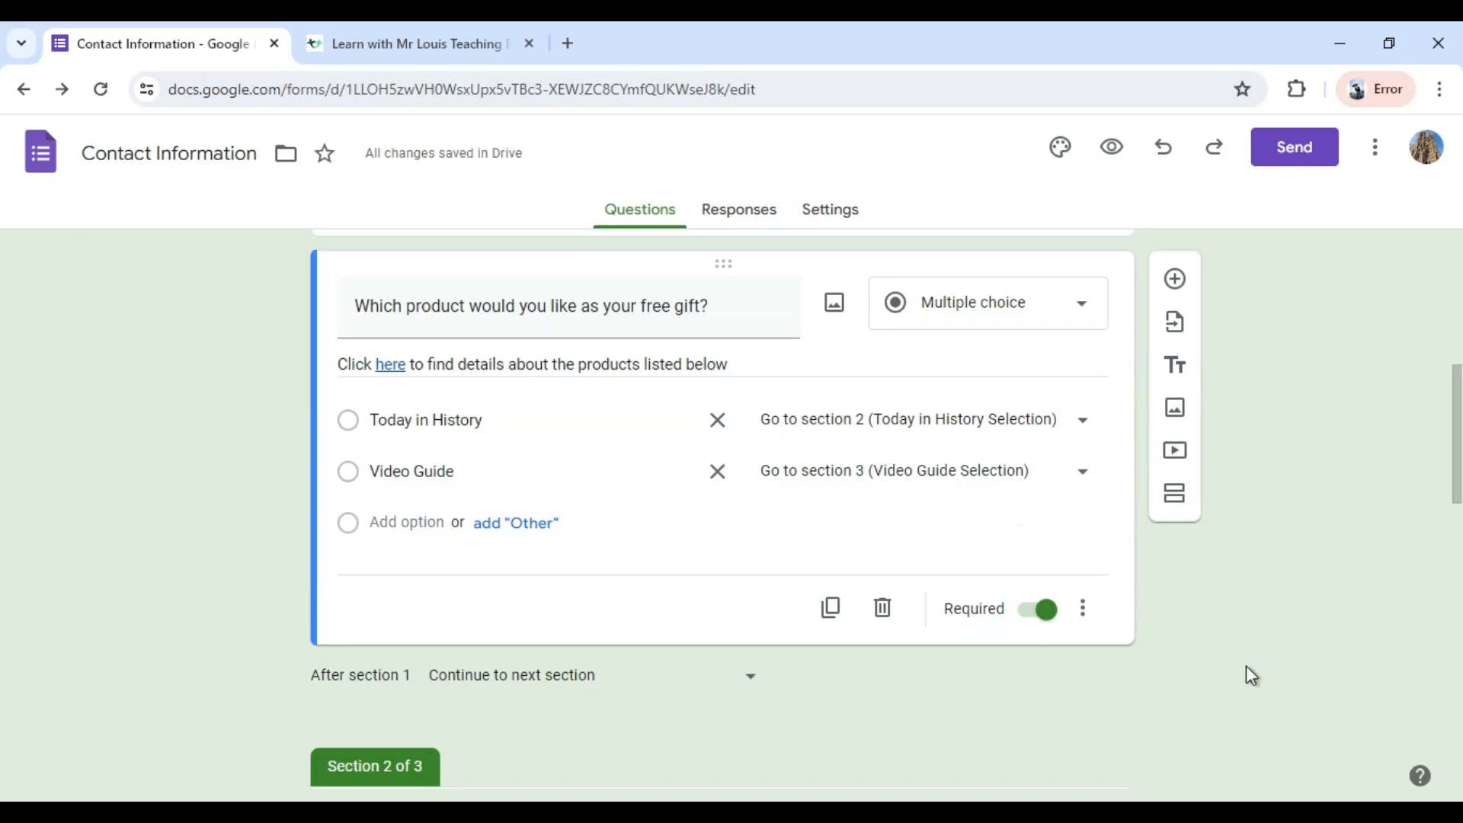
Describe the Video Guide Selection section as "Click here to view available Video Guides (single product only, no Bundles)".
{"action": "scroll", "coordinate": [1295, 640], "scroll_direction": "up", "scroll_amount": 4}
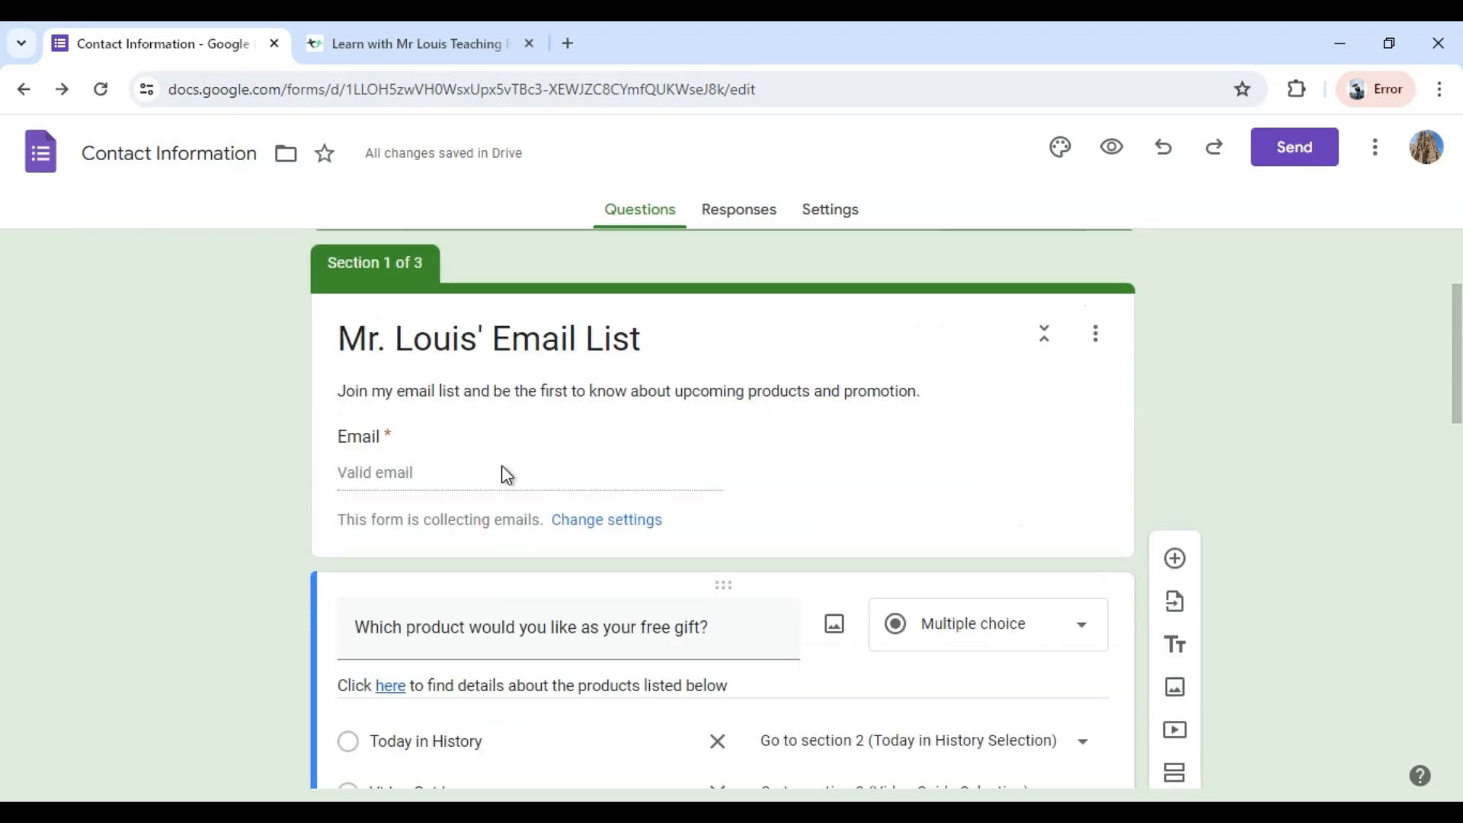
{"action": "scroll", "coordinate": [1387, 634], "scroll_direction": "down", "scroll_amount": 4}
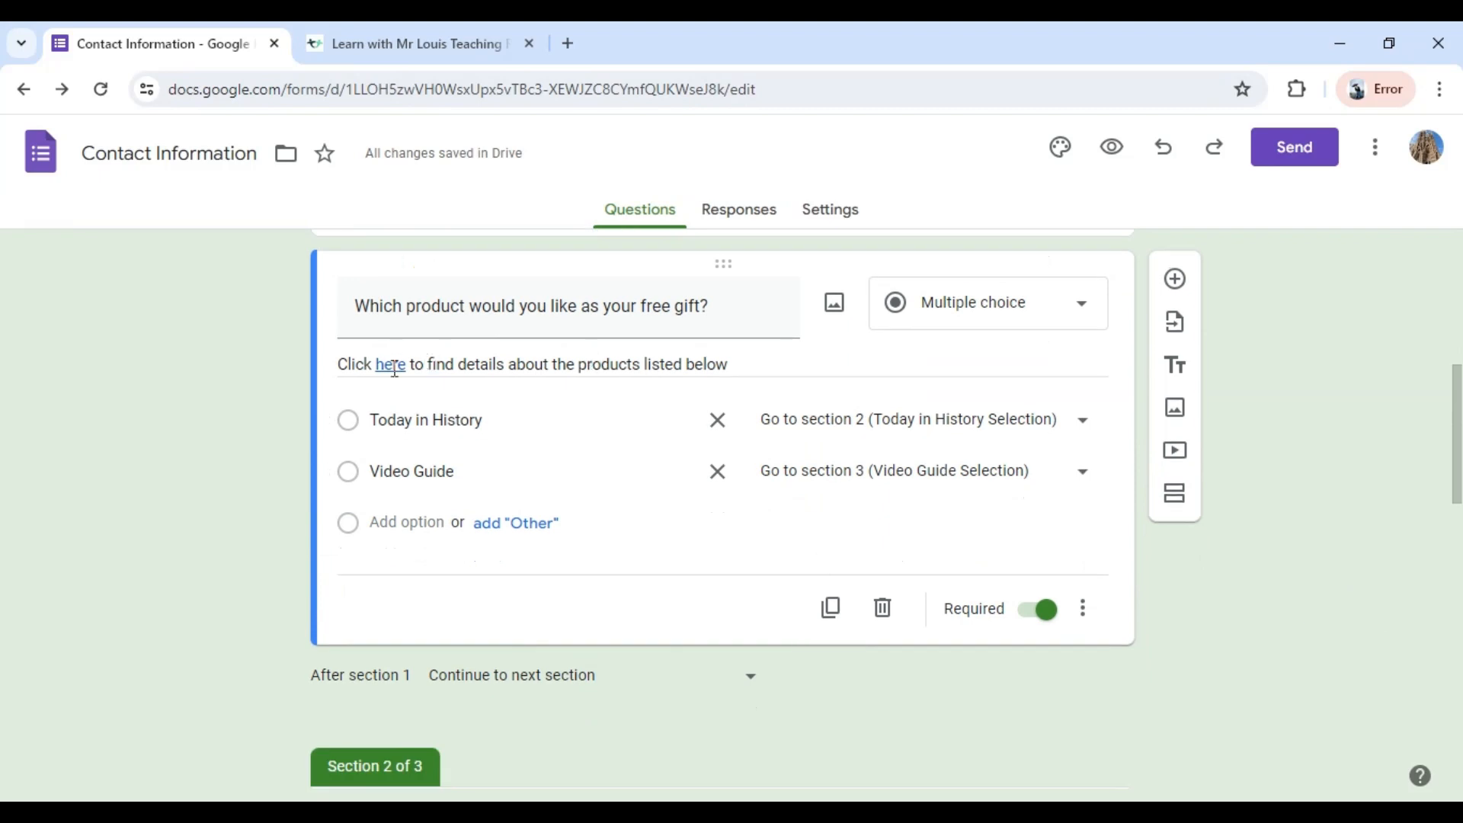
{"action": "scroll", "coordinate": [1444, 609], "scroll_direction": "down", "scroll_amount": 1}
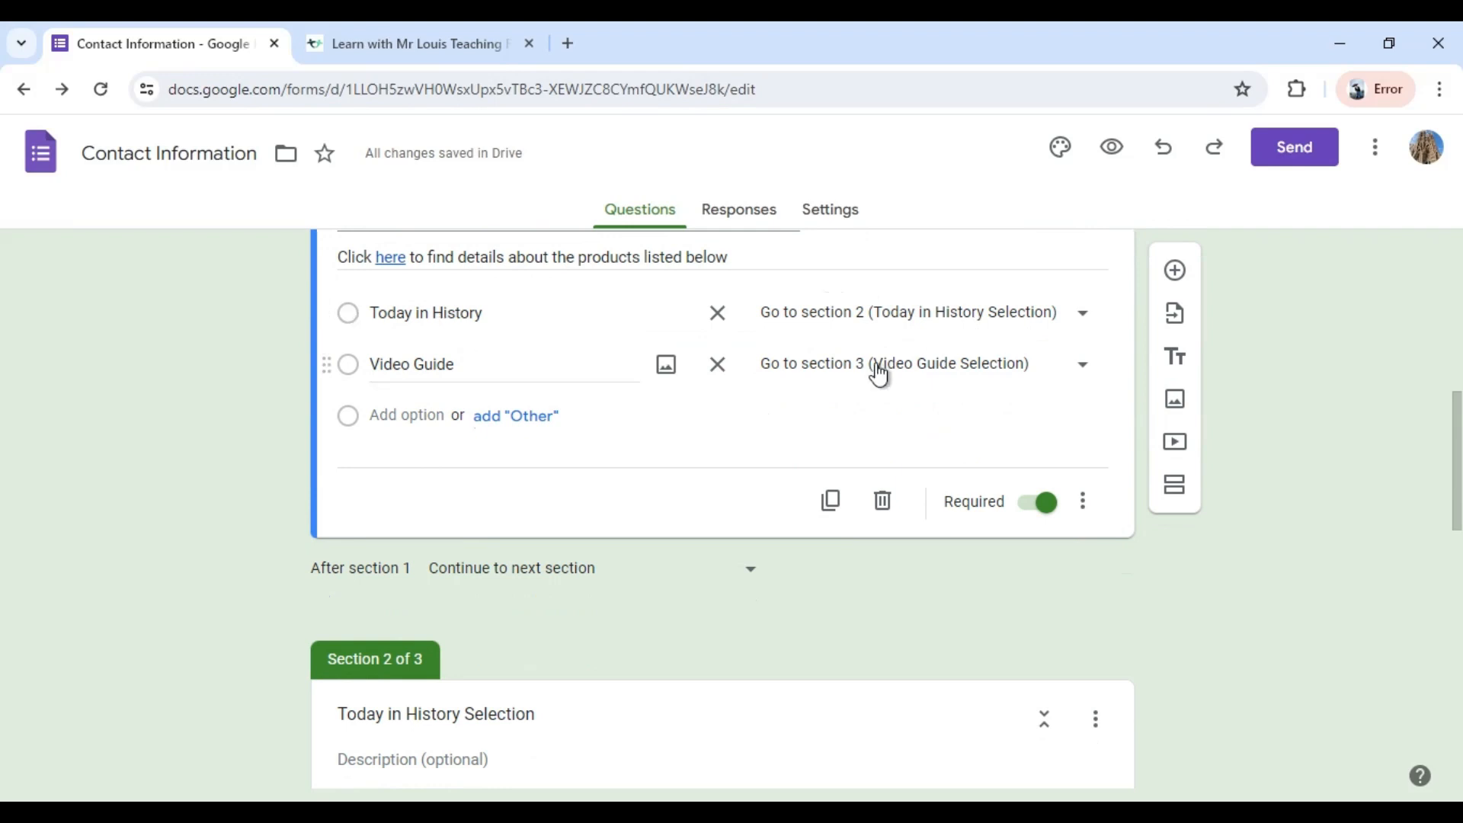
{"action": "scroll", "coordinate": [1341, 534], "scroll_direction": "down", "scroll_amount": 5}
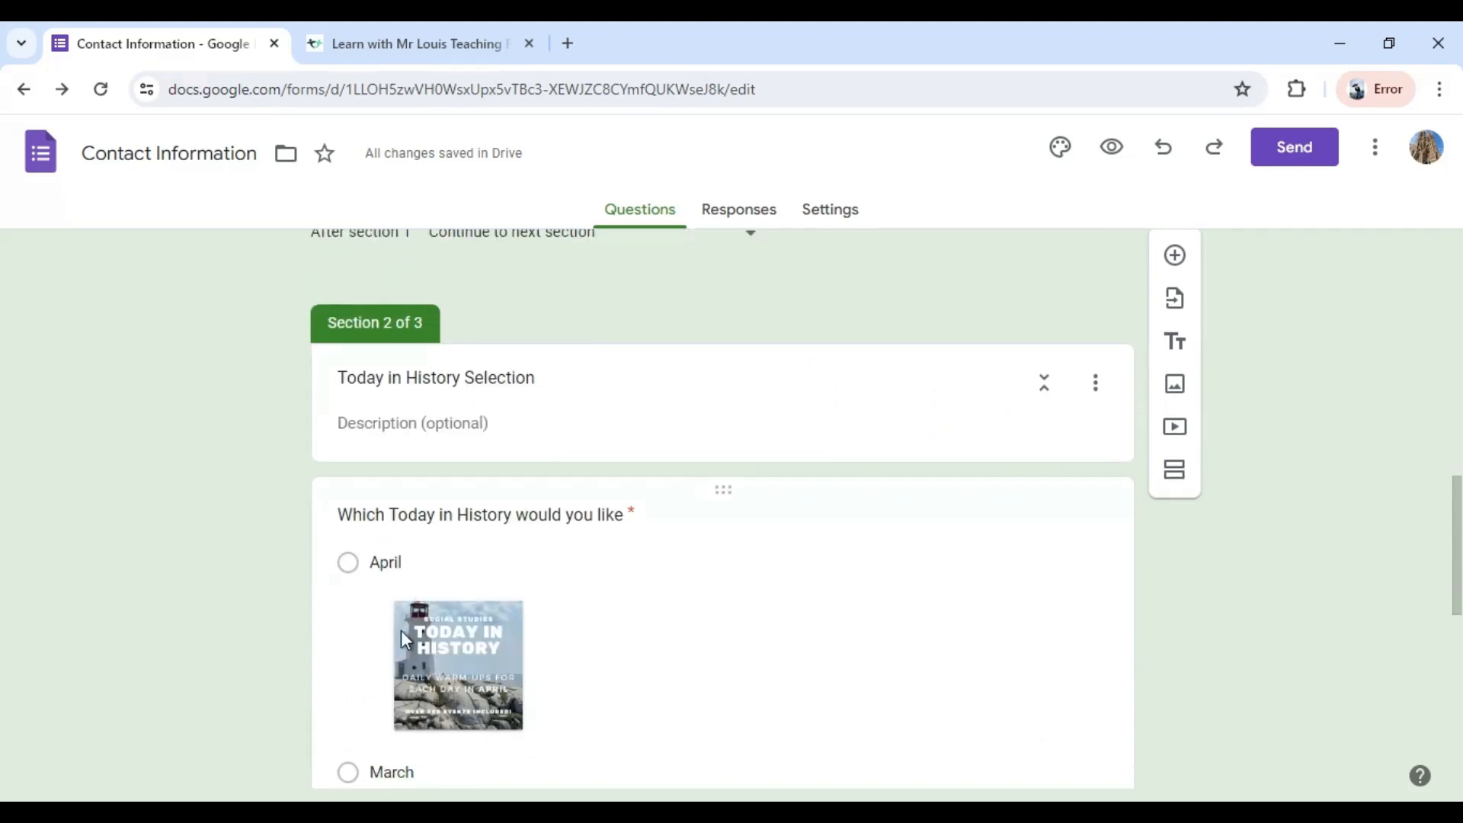
{"action": "scroll", "coordinate": [1267, 614], "scroll_direction": "down", "scroll_amount": 8}
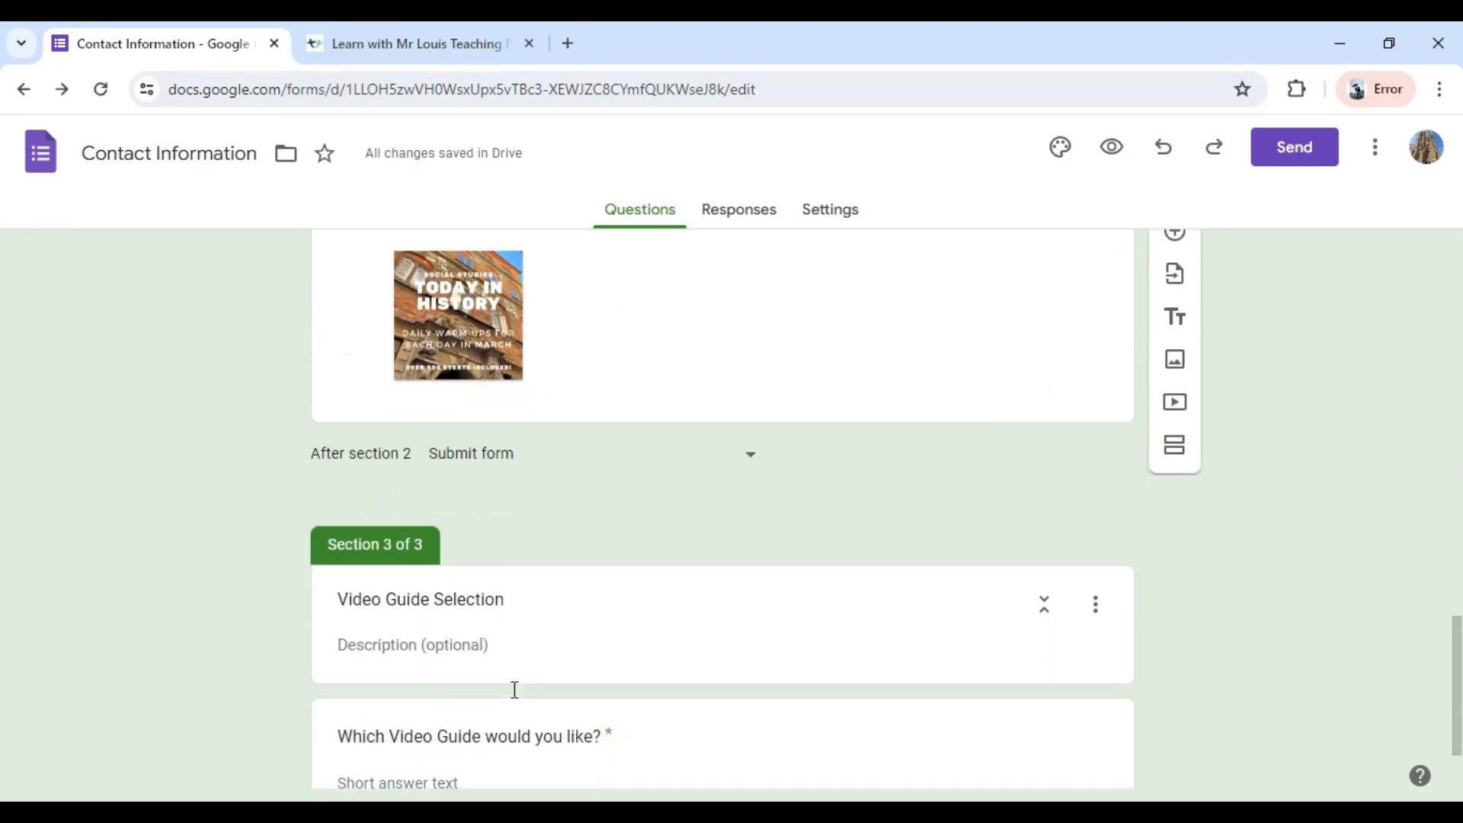
{"action": "scroll", "coordinate": [514, 690], "scroll_direction": "down", "scroll_amount": 2}
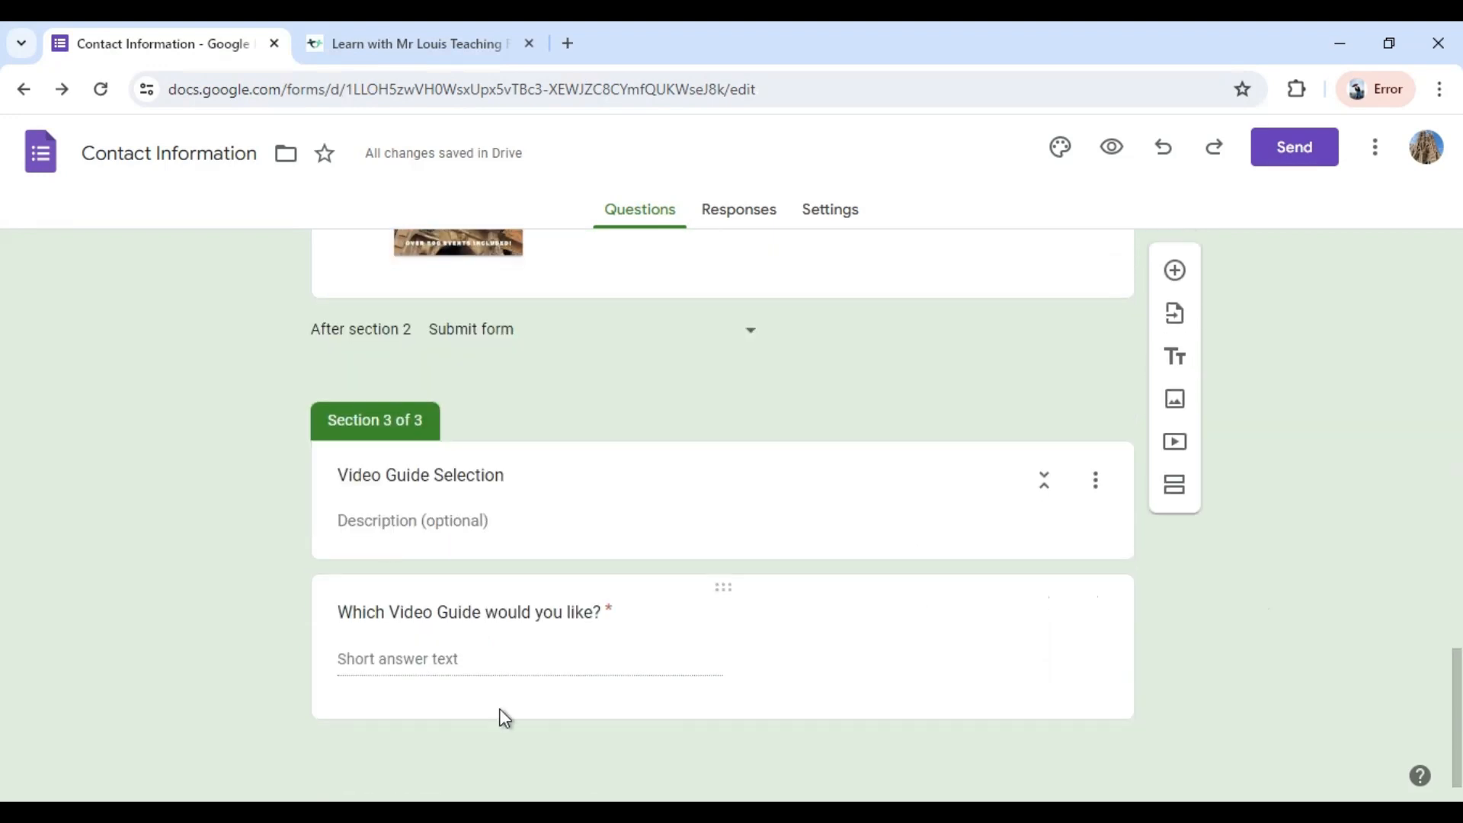
{"action": "left_click", "coordinate": [435, 523]}
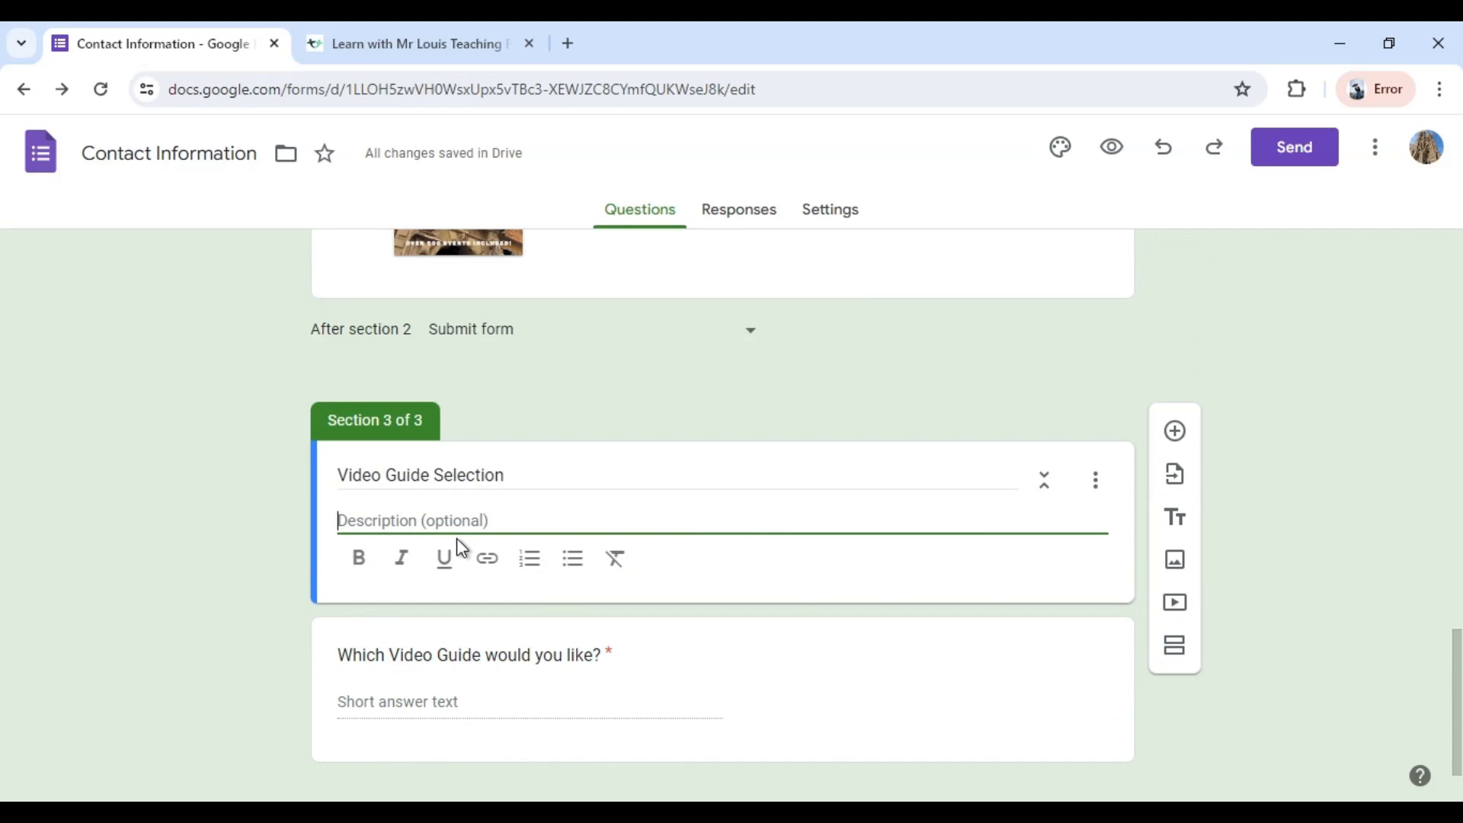
{"action": "type", "text": "Cli"}
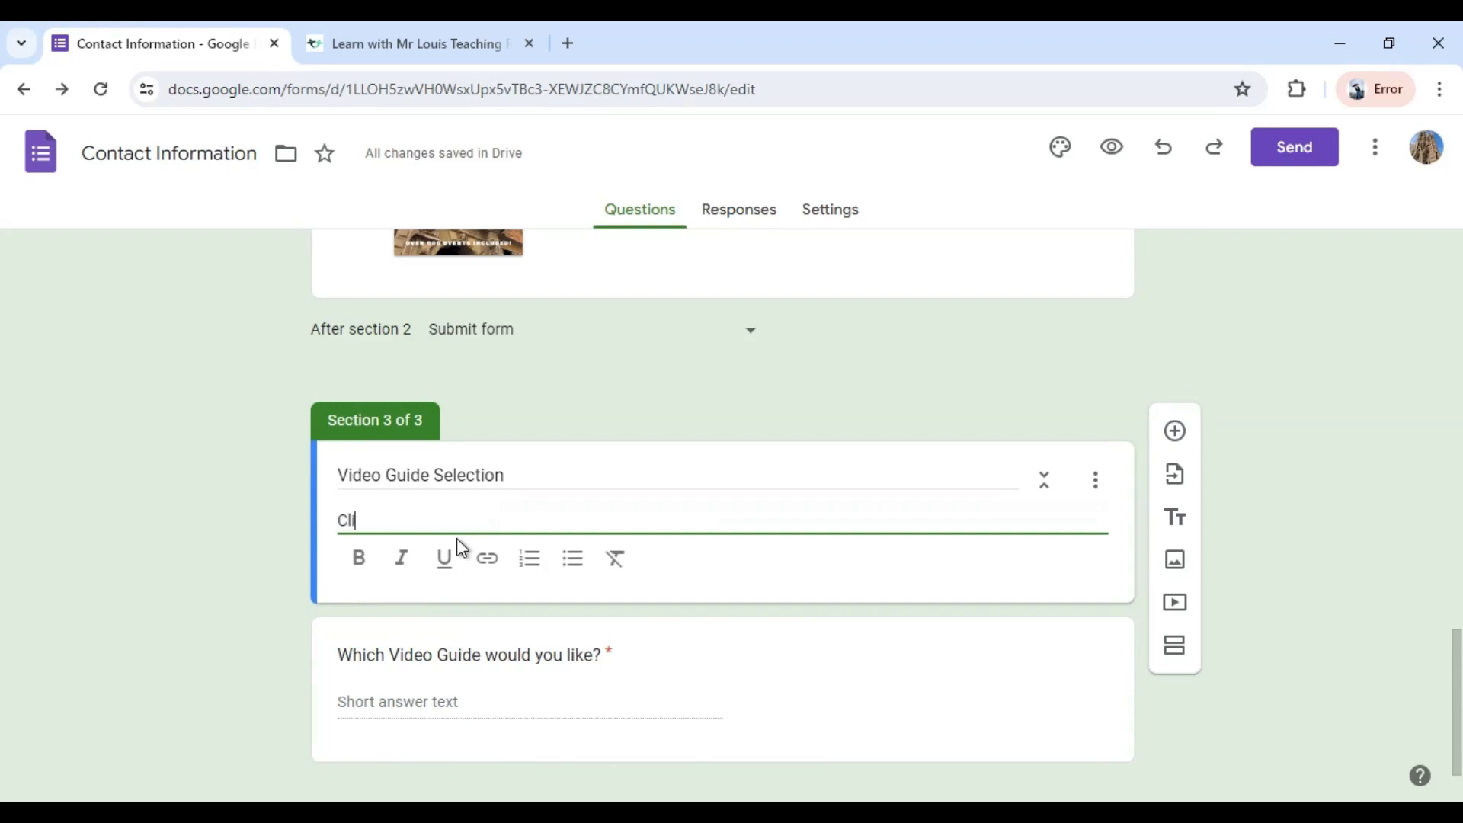
{"action": "type", "text": "ck"}
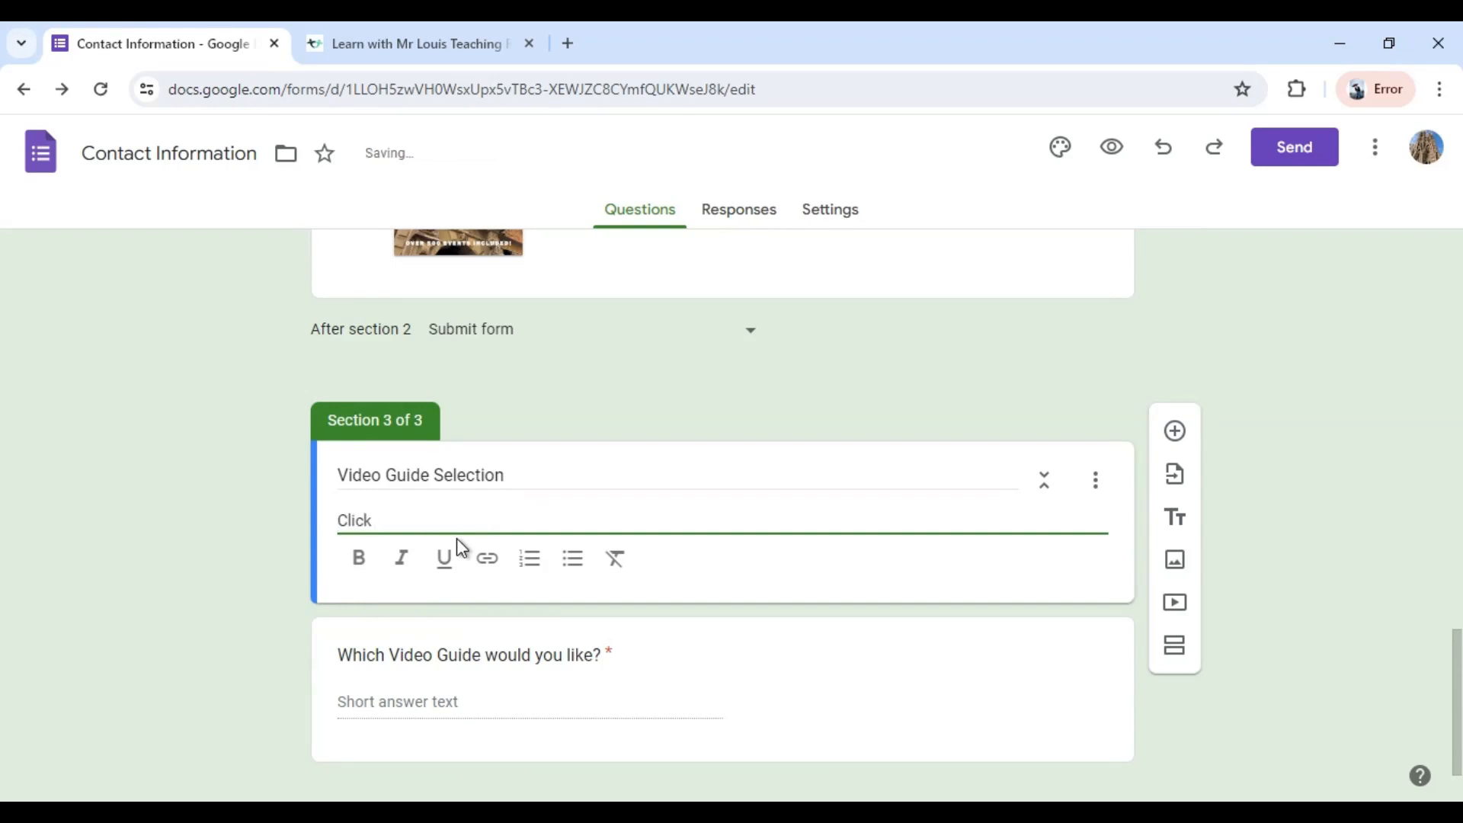
{"action": "type", "text": " here to view a"}
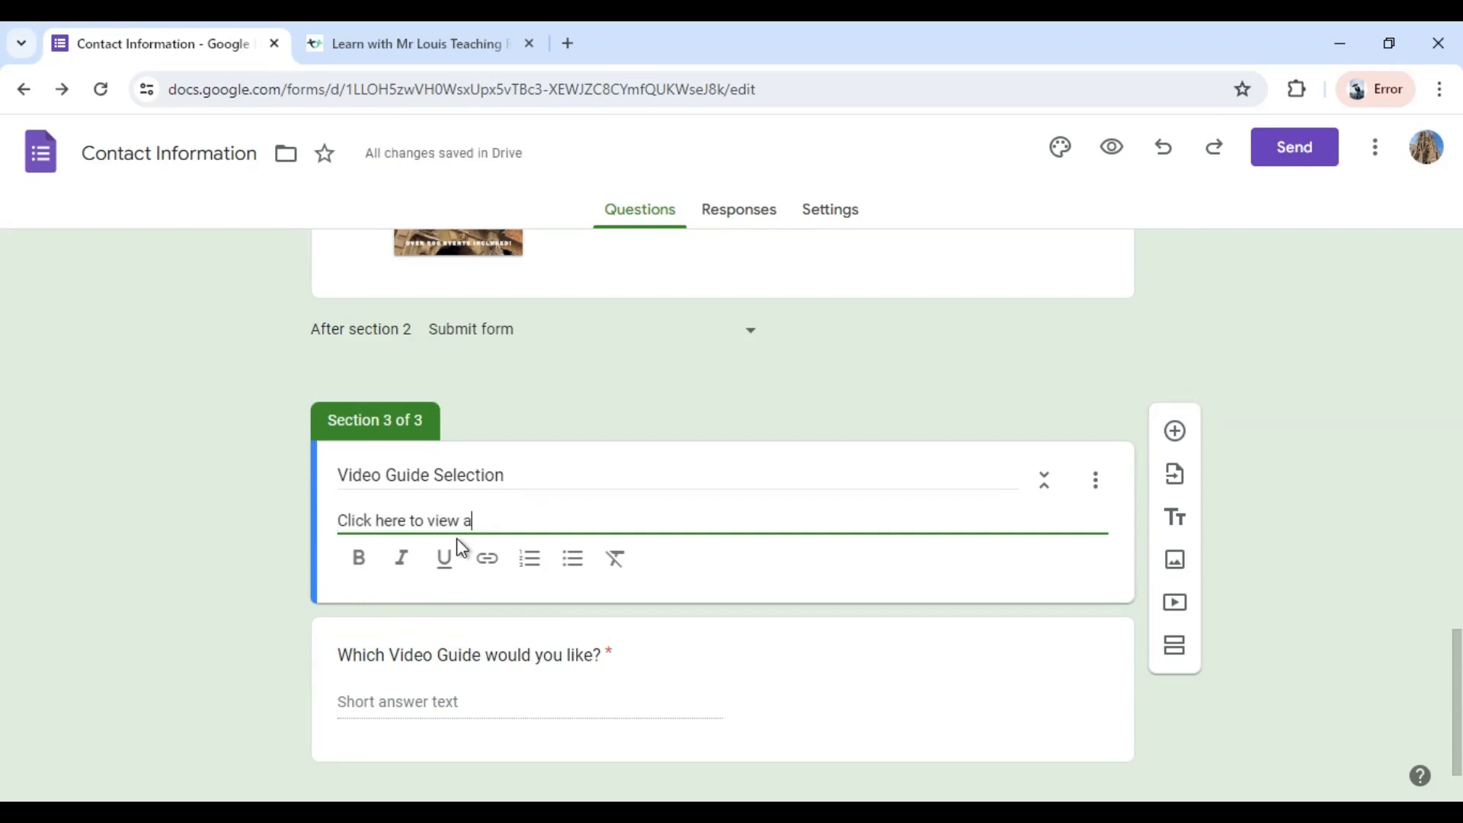
{"action": "type", "text": "vailable Video Guides "}
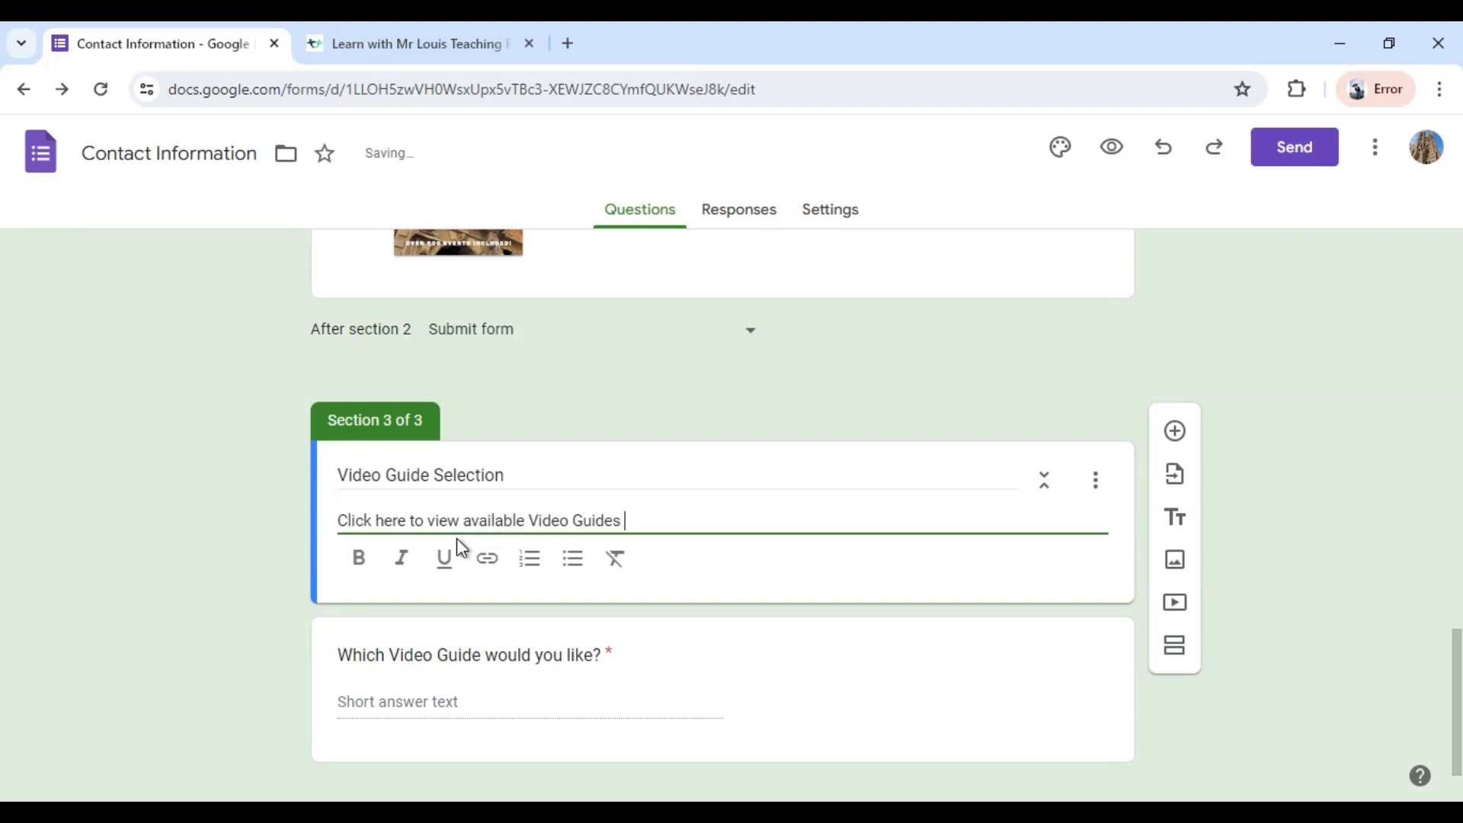
{"action": "type", "text": "(single product only, no "}
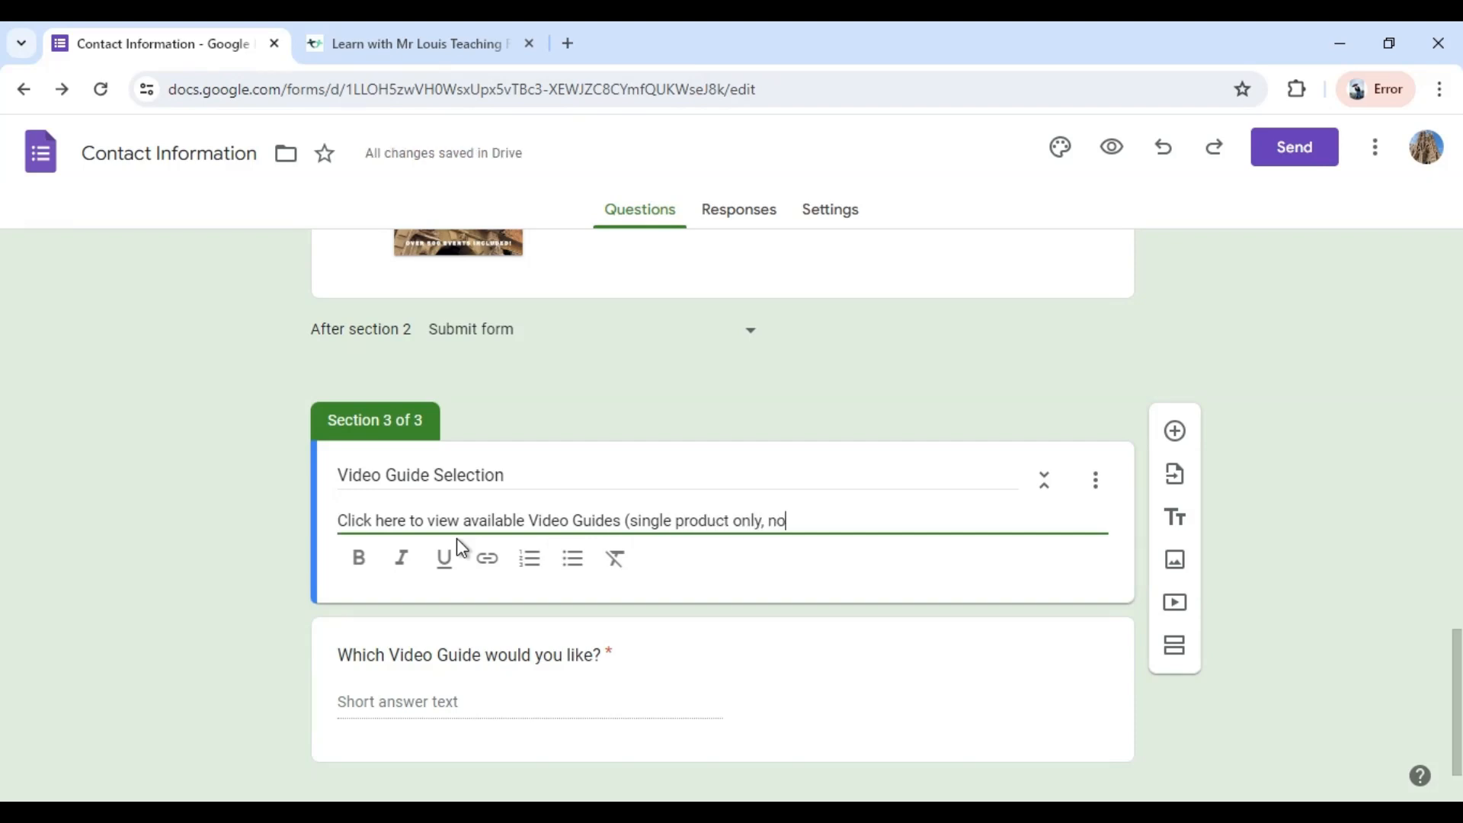
{"action": "type", "text": "Bundles)"}
Copy the link of the Video guides category from the Teachers Pay Teachers store and return to the form editor.
{"action": "left_click", "coordinate": [372, 43]}
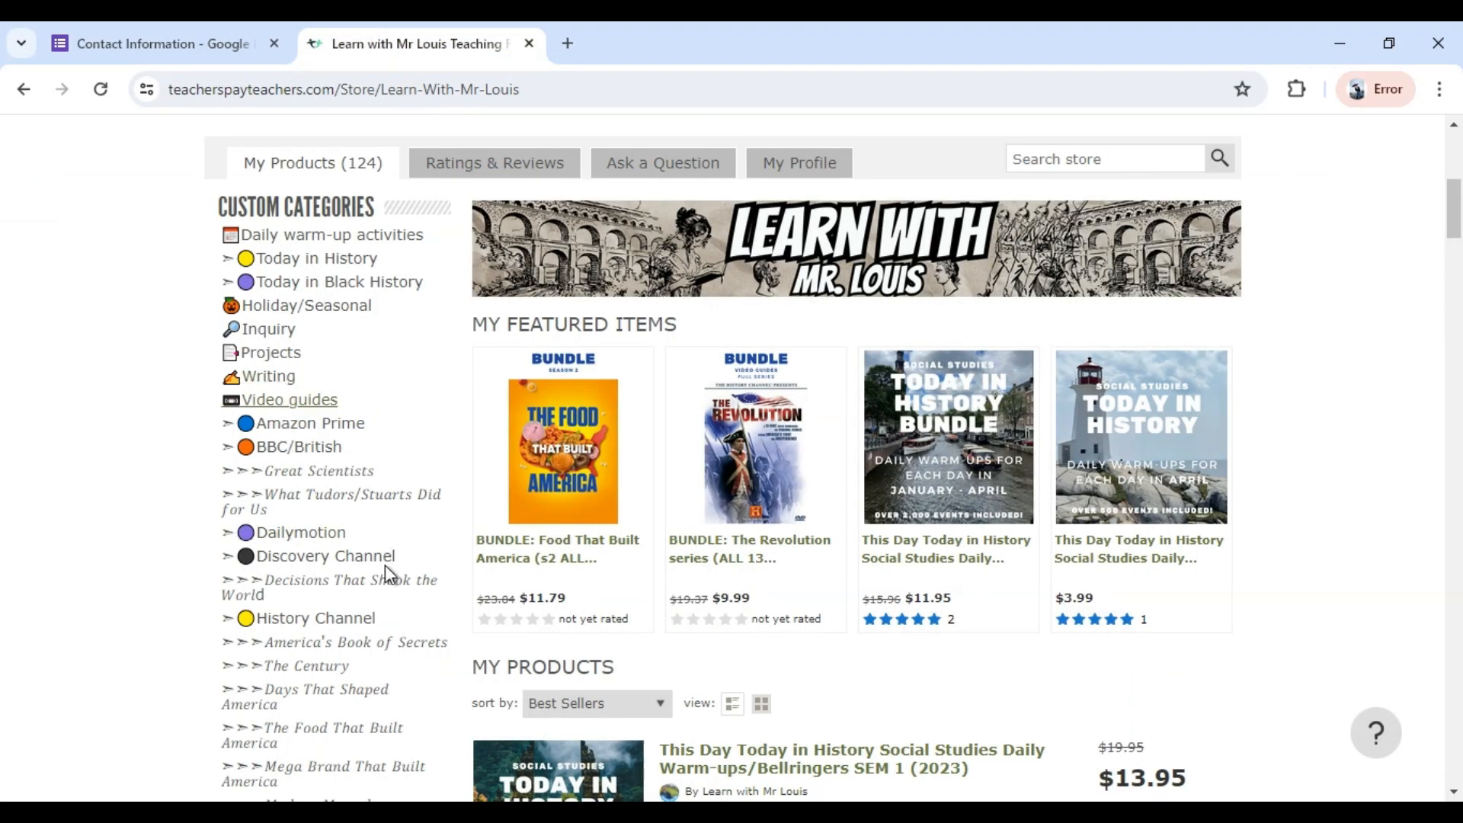
{"action": "left_click", "coordinate": [145, 45]}
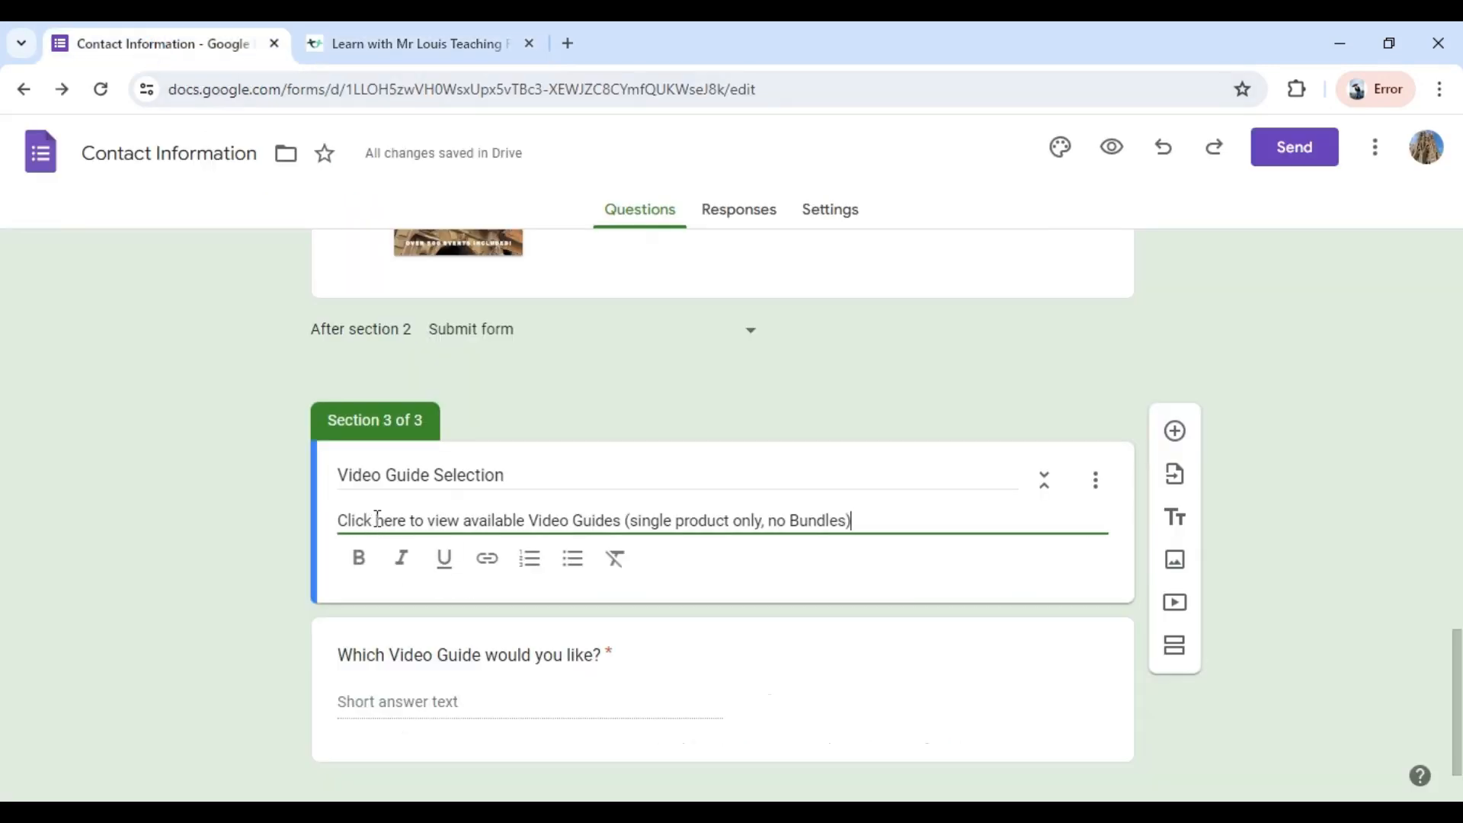
{"action": "left_click_drag", "start_coordinate": [377, 520], "coordinate": [407, 520]}
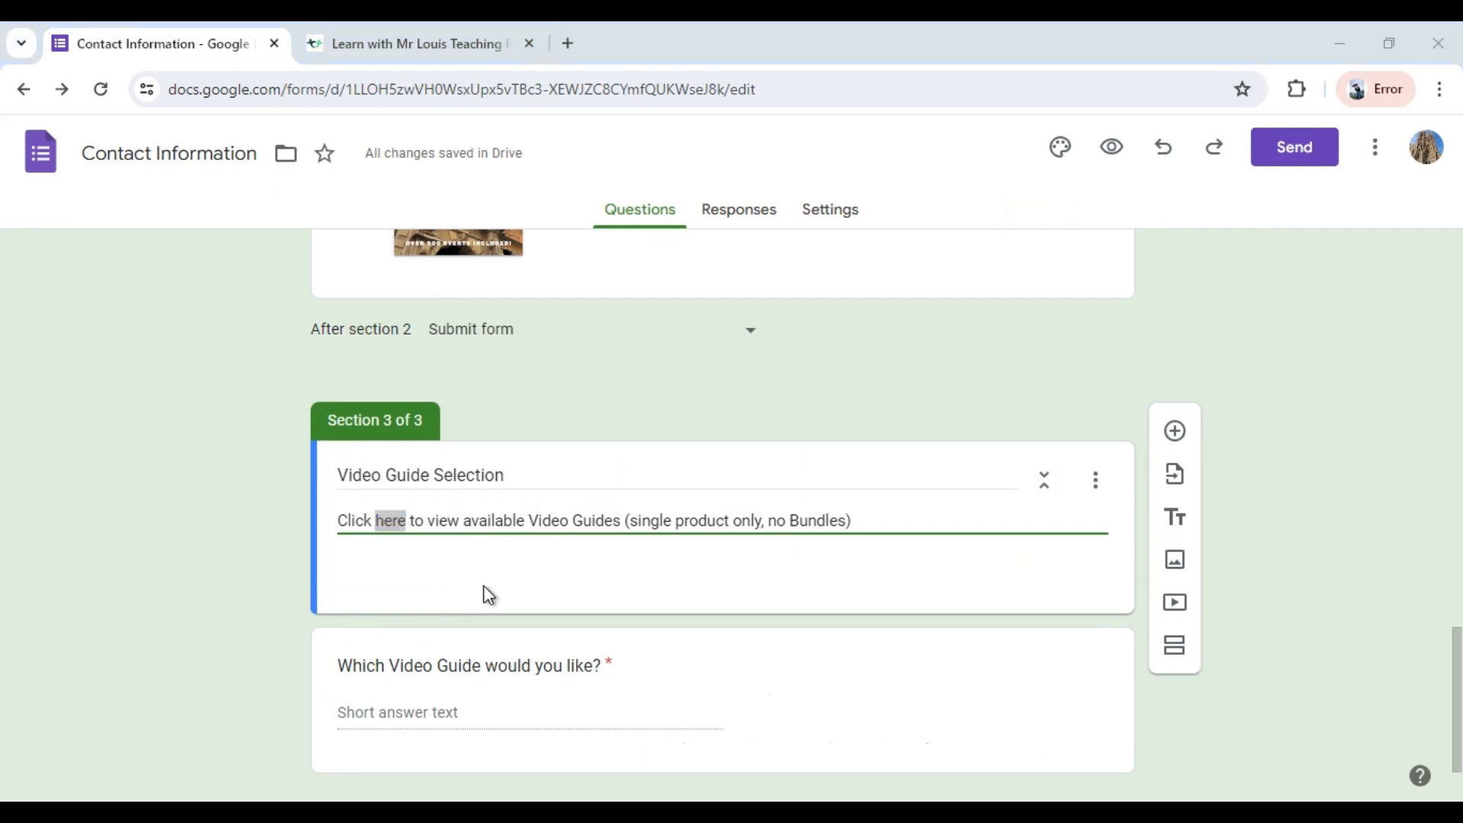
{"action": "left_click", "coordinate": [401, 525]}
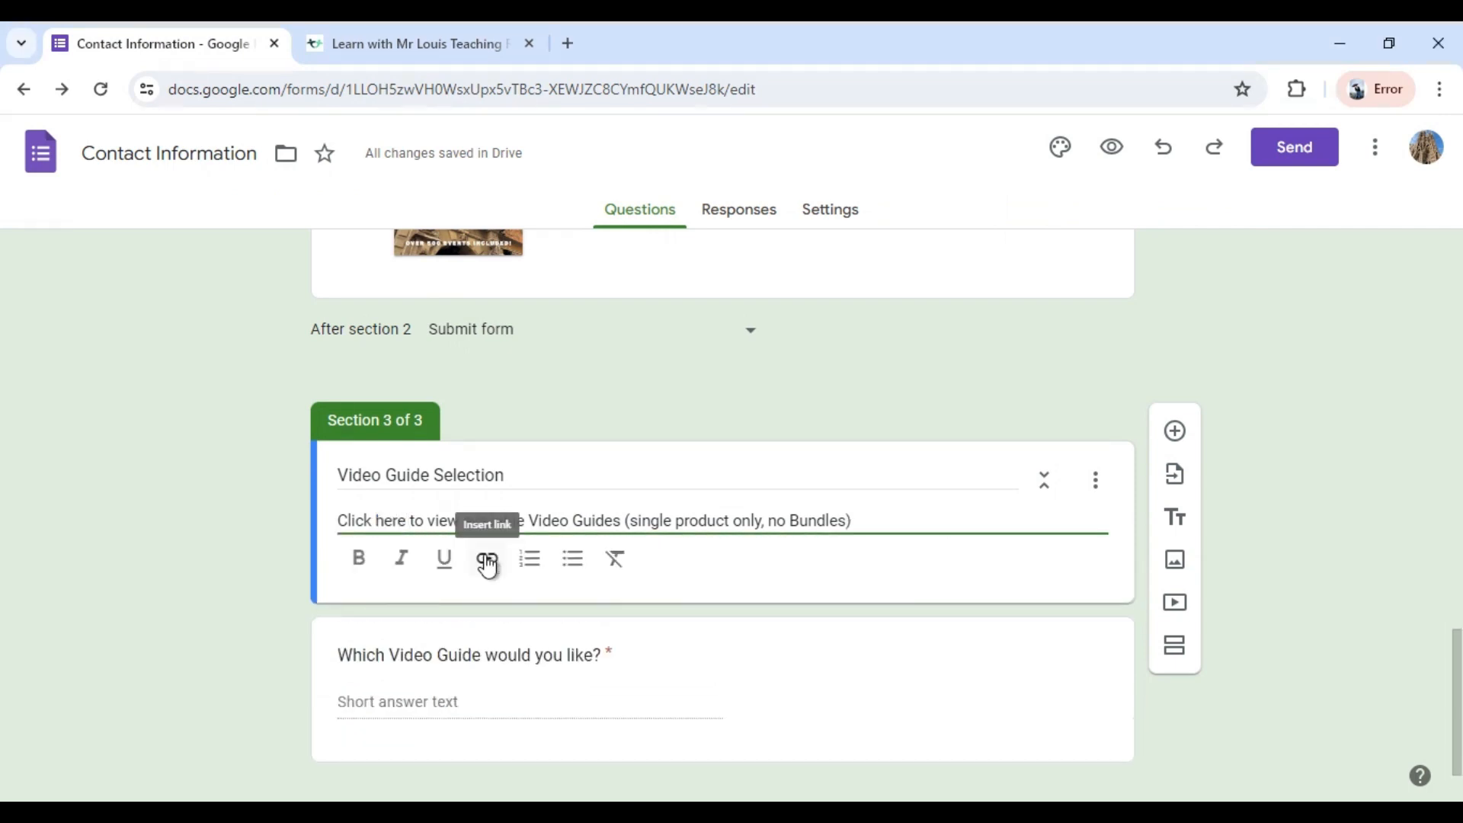
{"action": "left_click", "coordinate": [486, 558]}
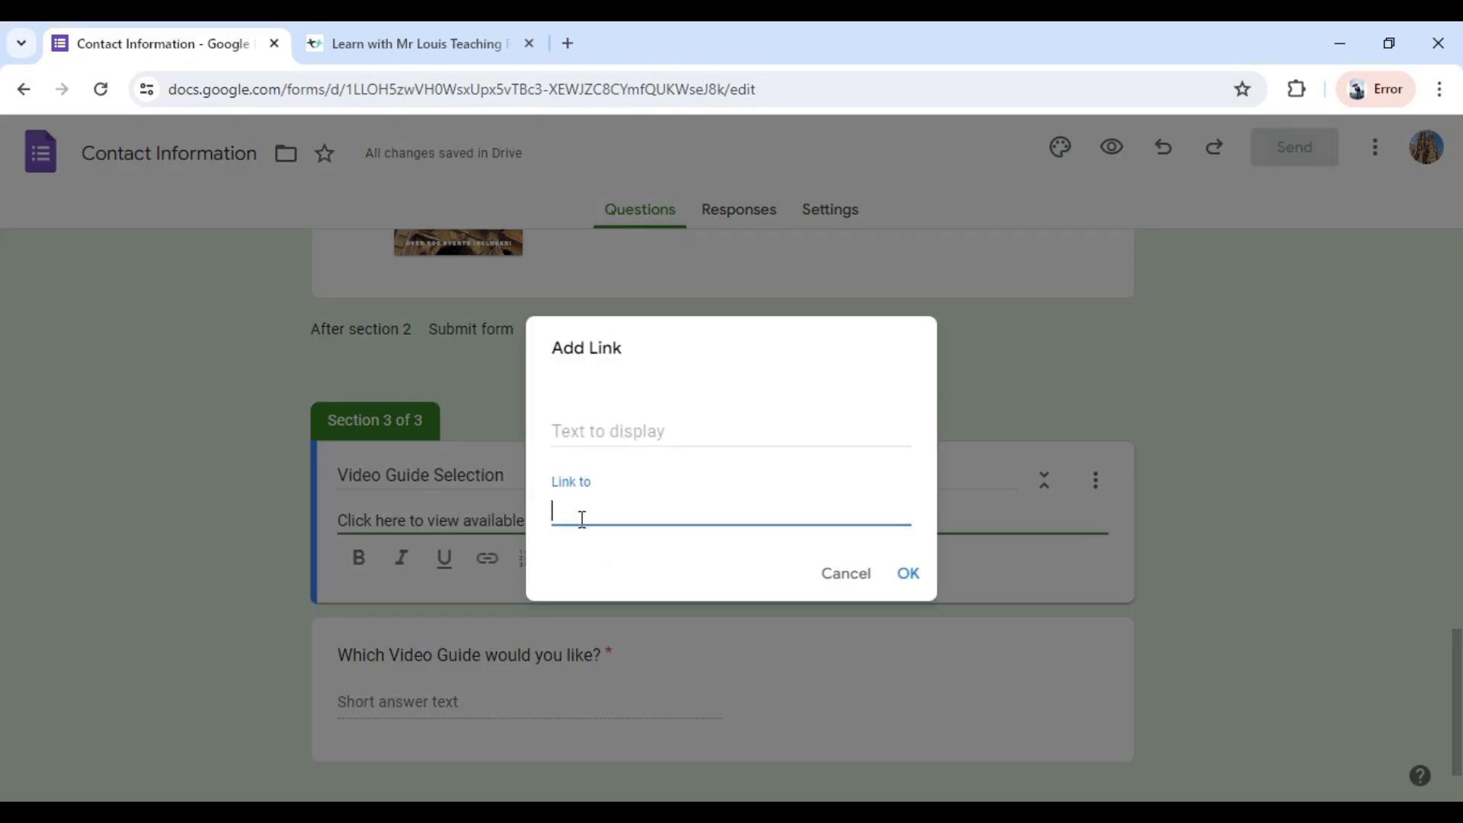
{"action": "left_click", "coordinate": [847, 575]}
Link the word "here" in the Video Guide Selection description to the copied Video guides category address.
{"action": "left_click_drag", "start_coordinate": [375, 520], "coordinate": [404, 517]}
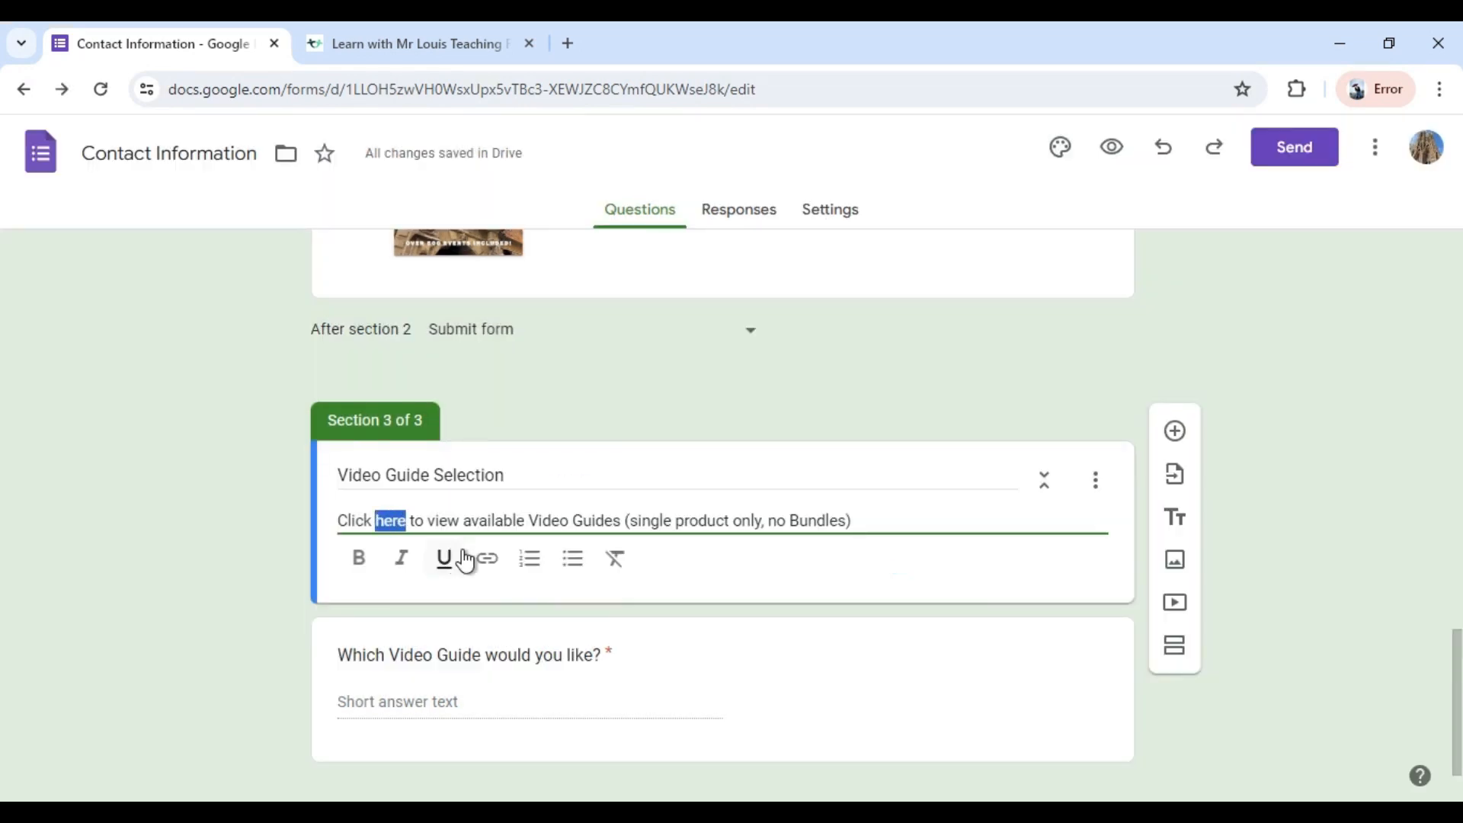
{"action": "left_click", "coordinate": [487, 560]}
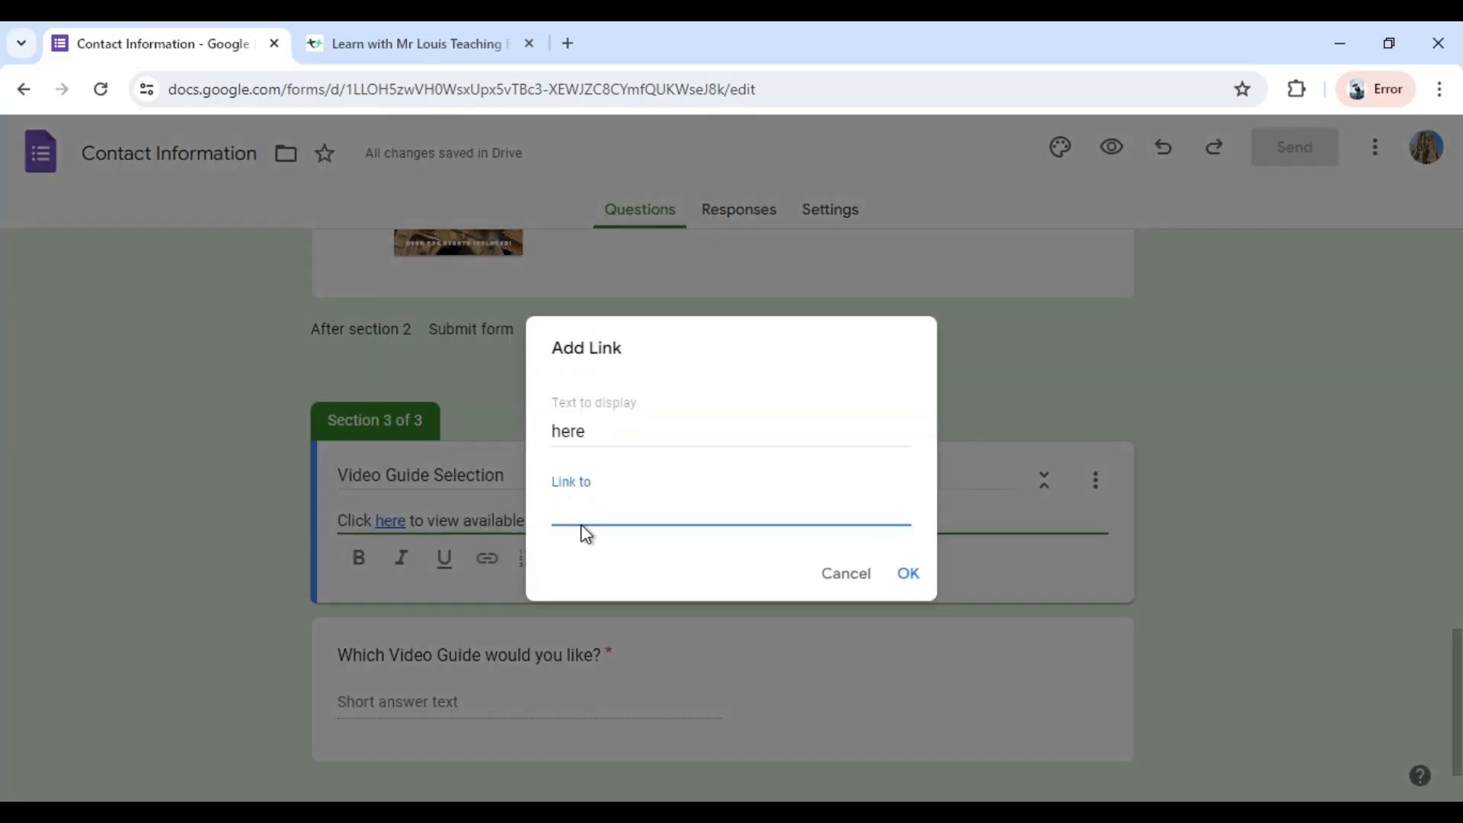
{"action": "key", "text": "ctrl+v"}
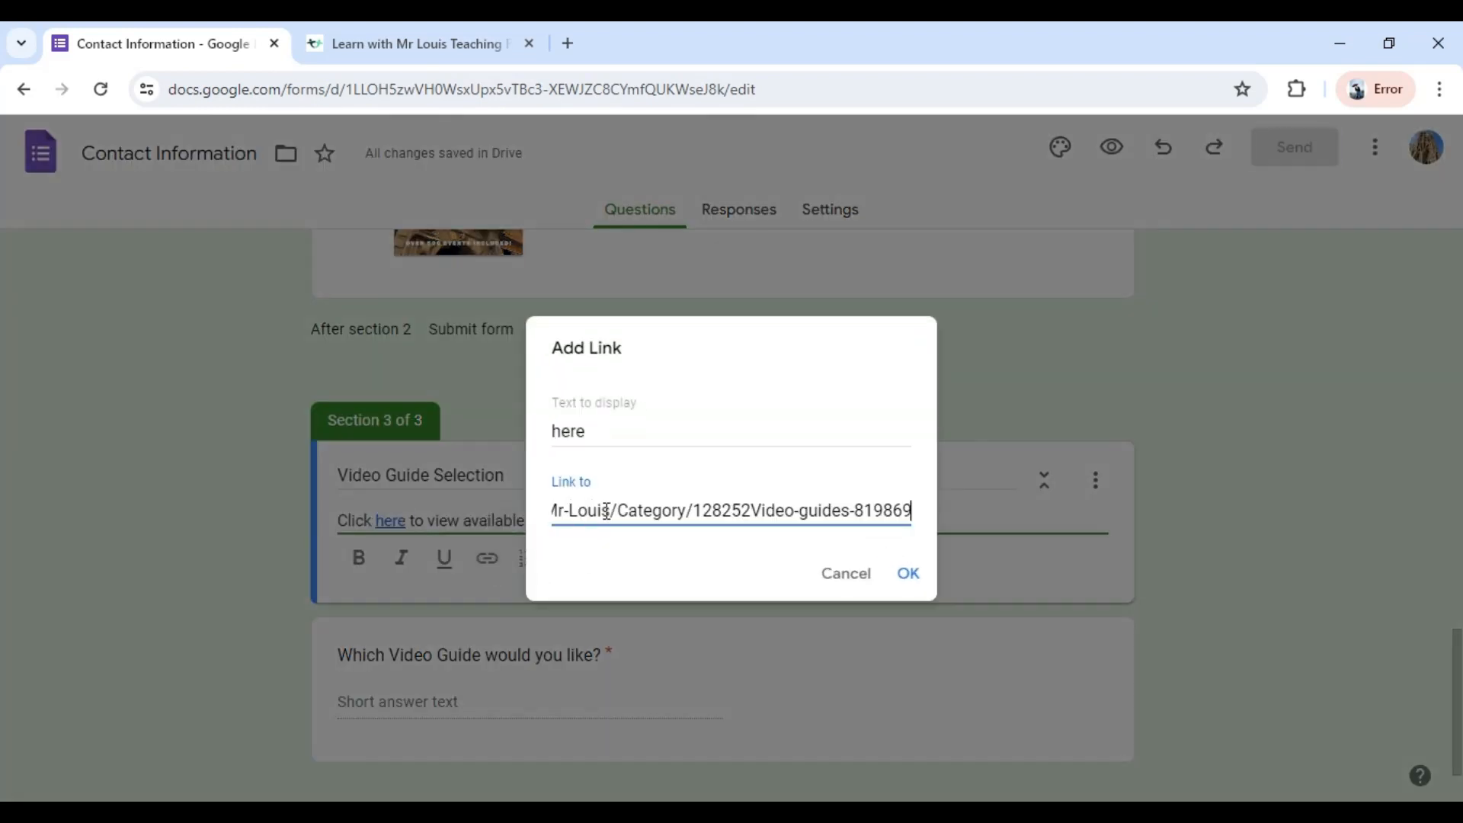
{"action": "left_click", "coordinate": [908, 573]}
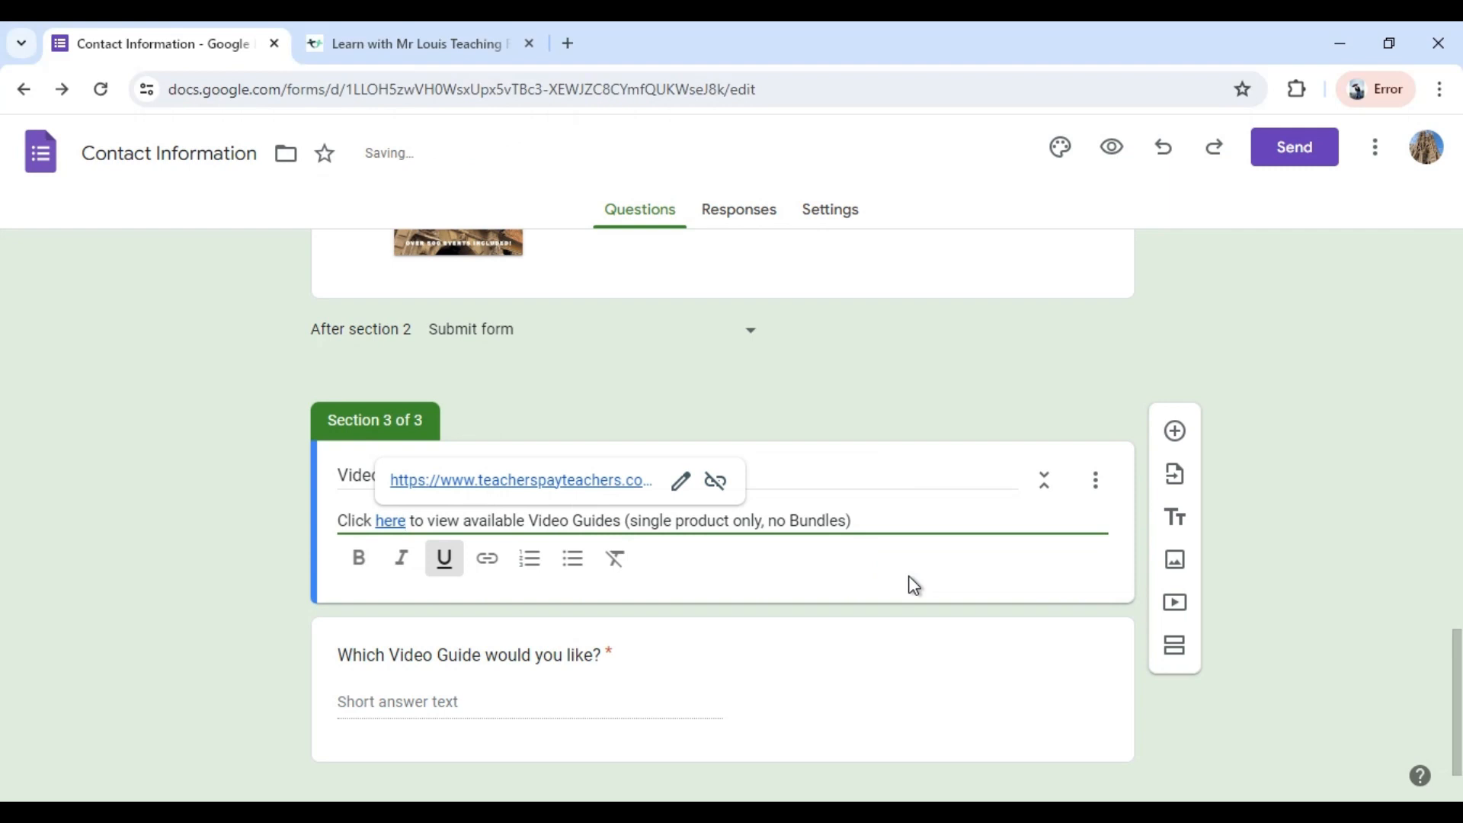
{"action": "left_click", "coordinate": [1290, 571]}
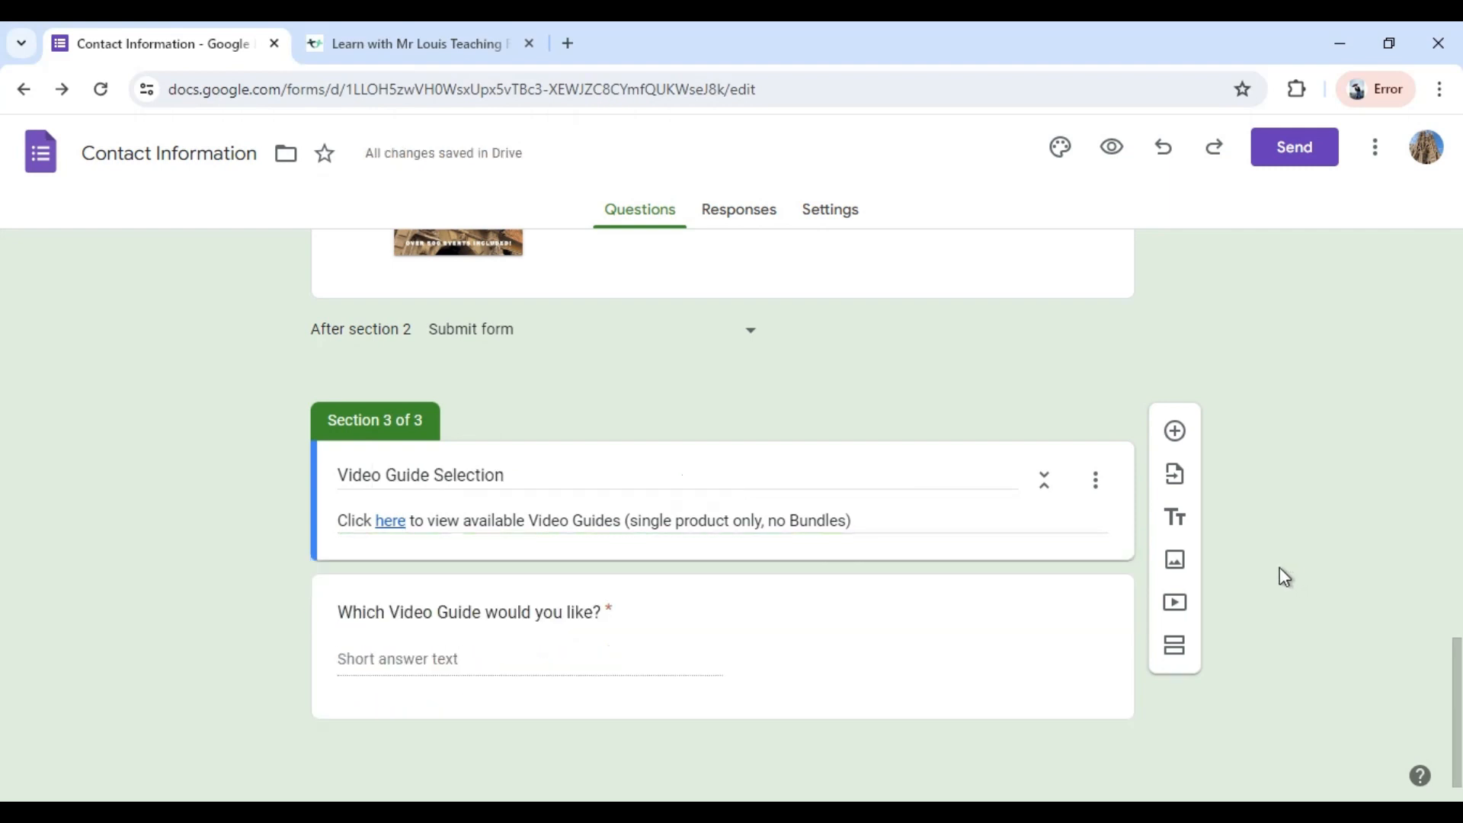
Preview the form, test the "here" link under the free gift question, and return to the preview.
{"action": "scroll", "coordinate": [1268, 575], "scroll_direction": "up", "scroll_amount": 20}
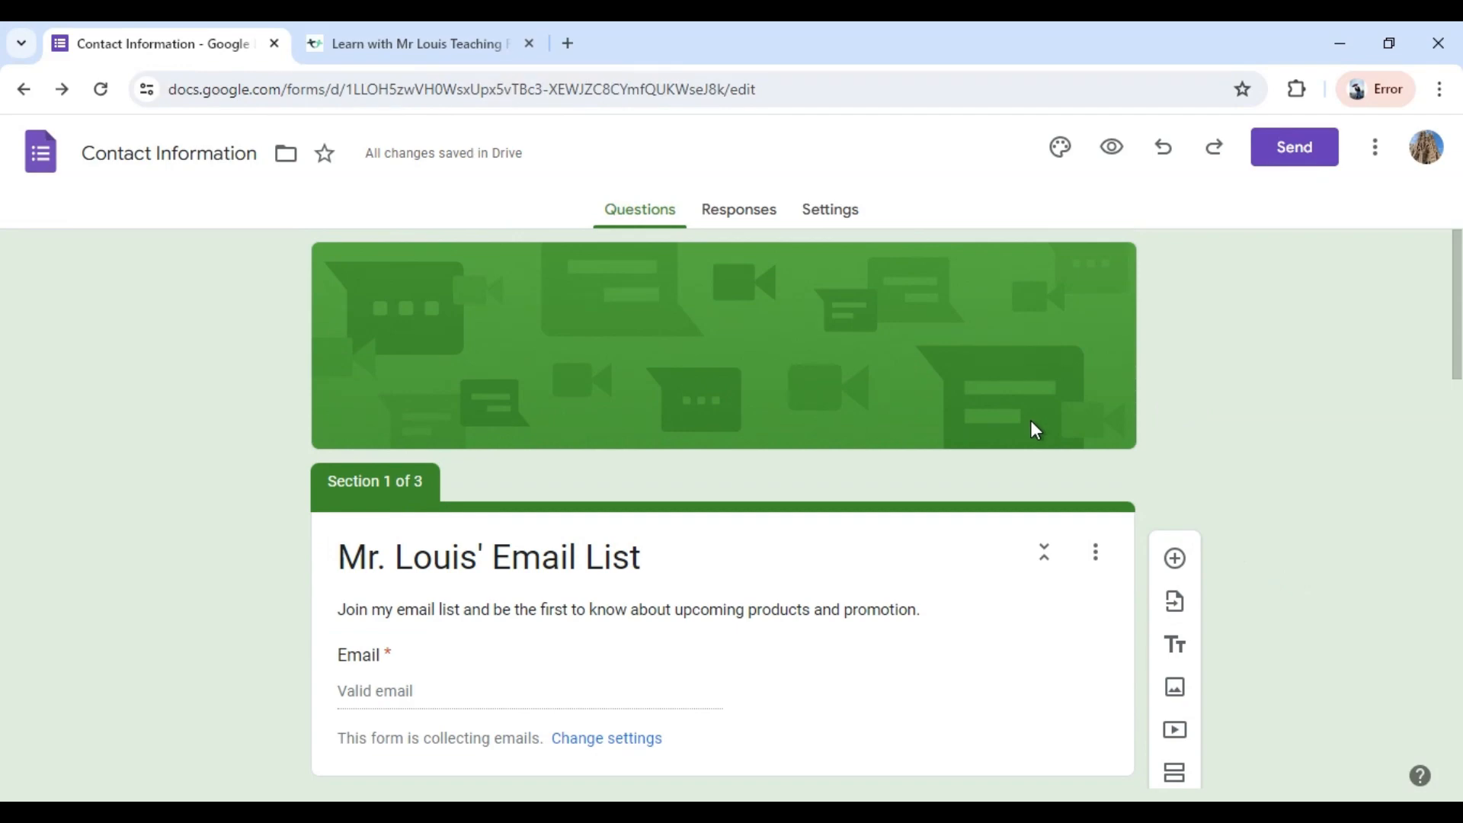
{"action": "left_click", "coordinate": [1113, 151]}
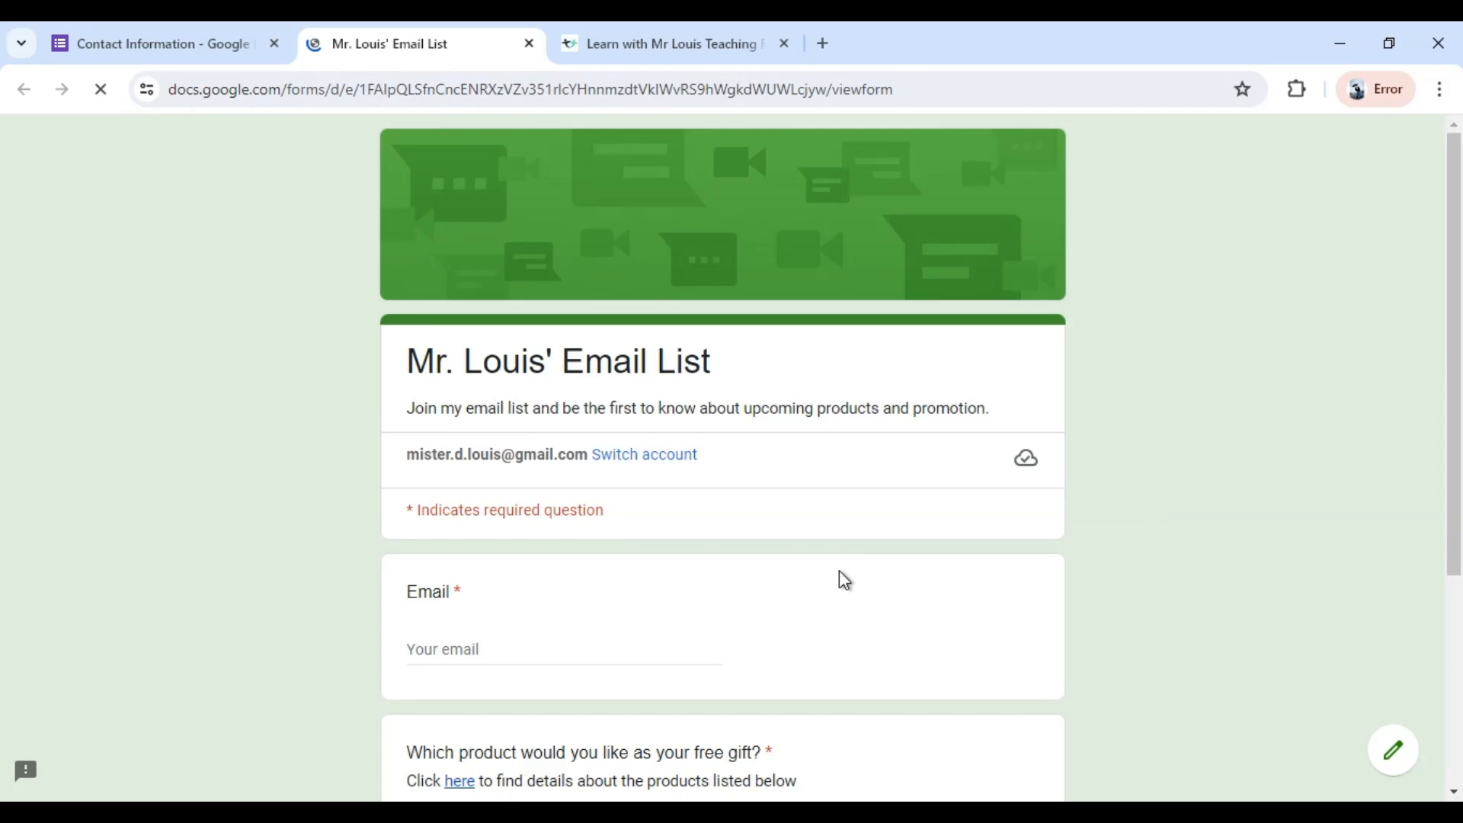
{"action": "scroll", "coordinate": [966, 617], "scroll_direction": "down", "scroll_amount": 2}
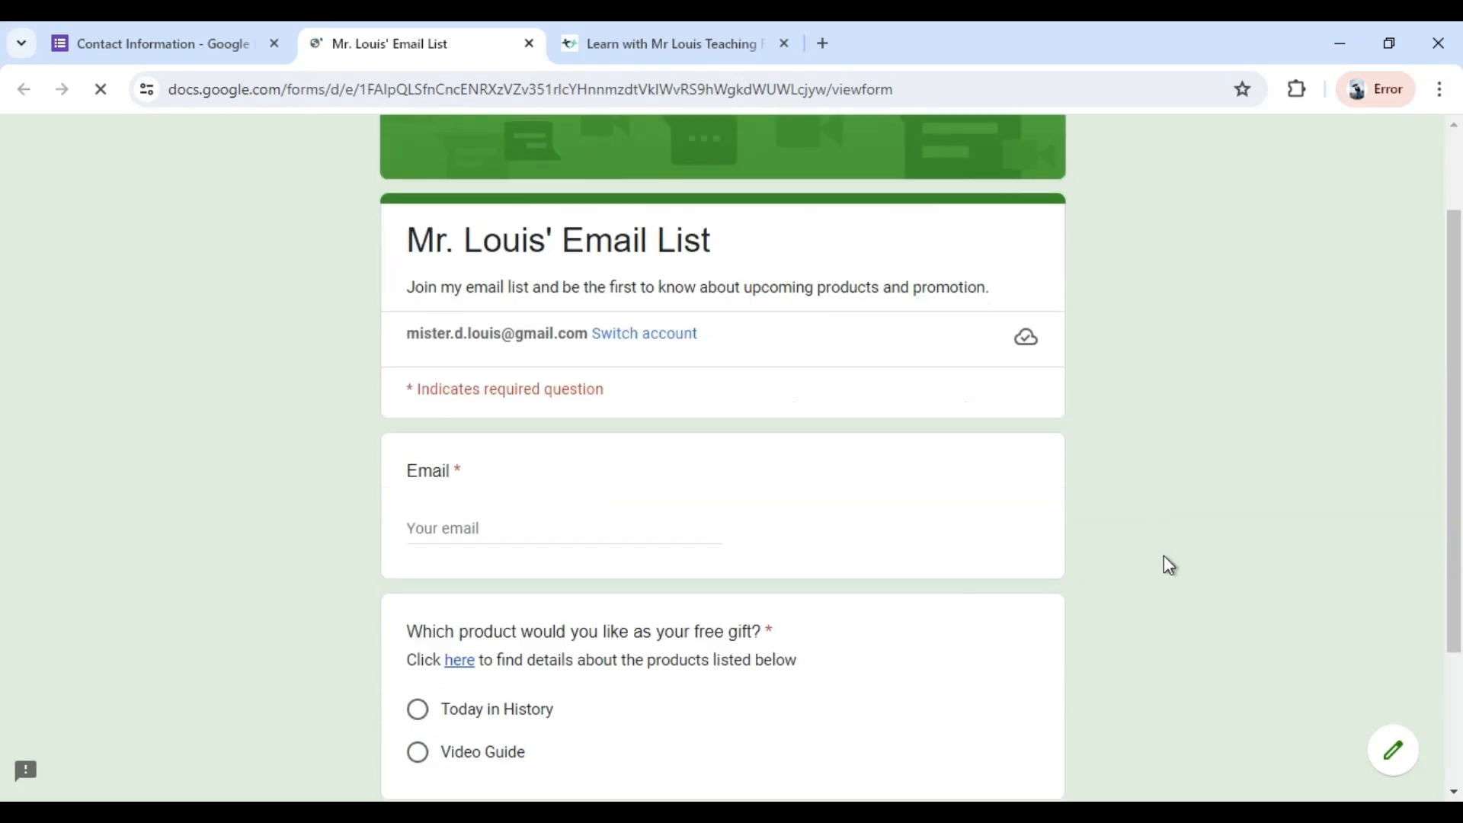
{"action": "scroll", "coordinate": [1163, 557], "scroll_direction": "down", "scroll_amount": 1}
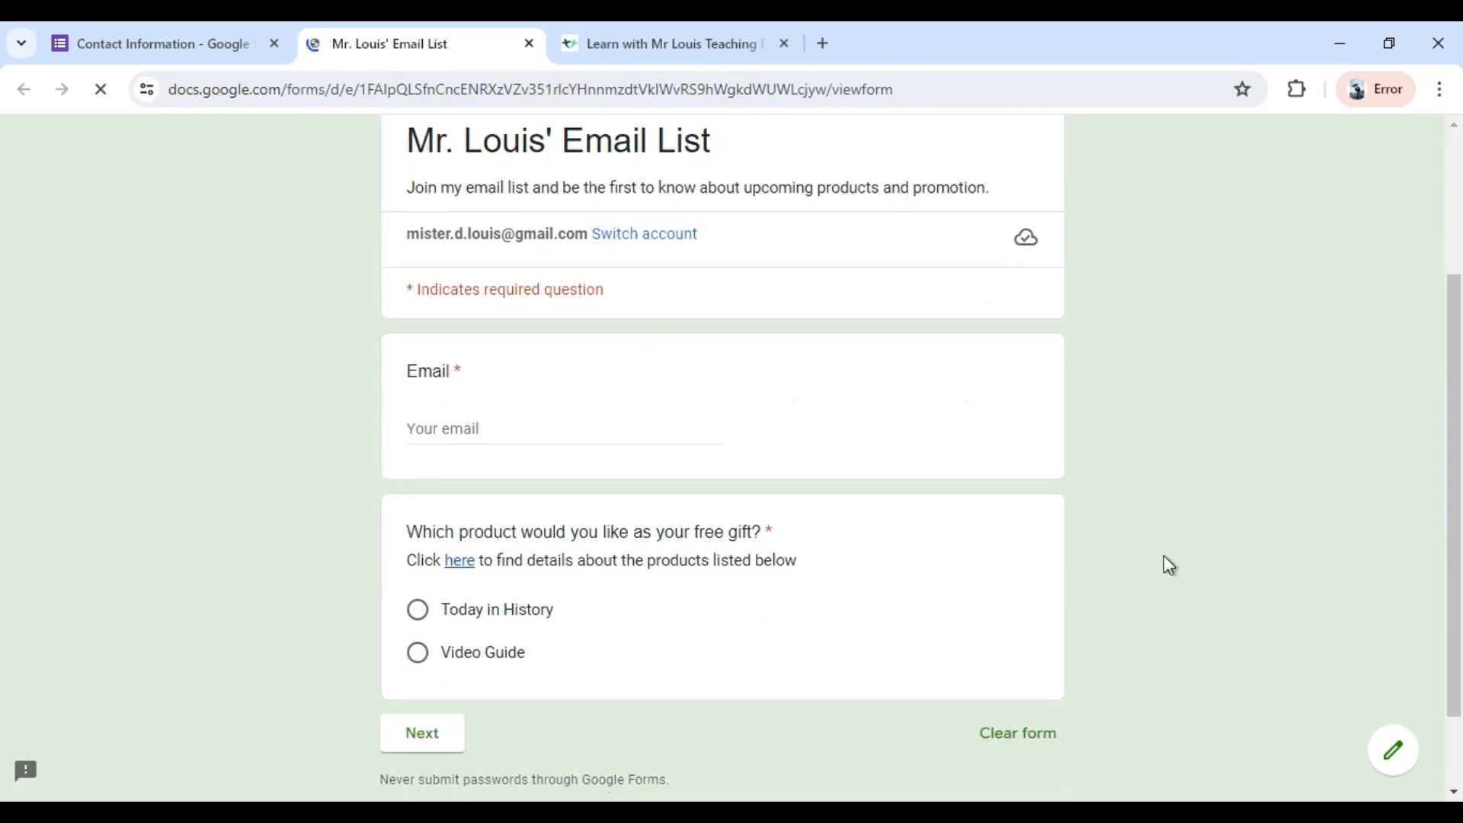
{"action": "scroll", "coordinate": [1164, 557], "scroll_direction": "down", "scroll_amount": 1}
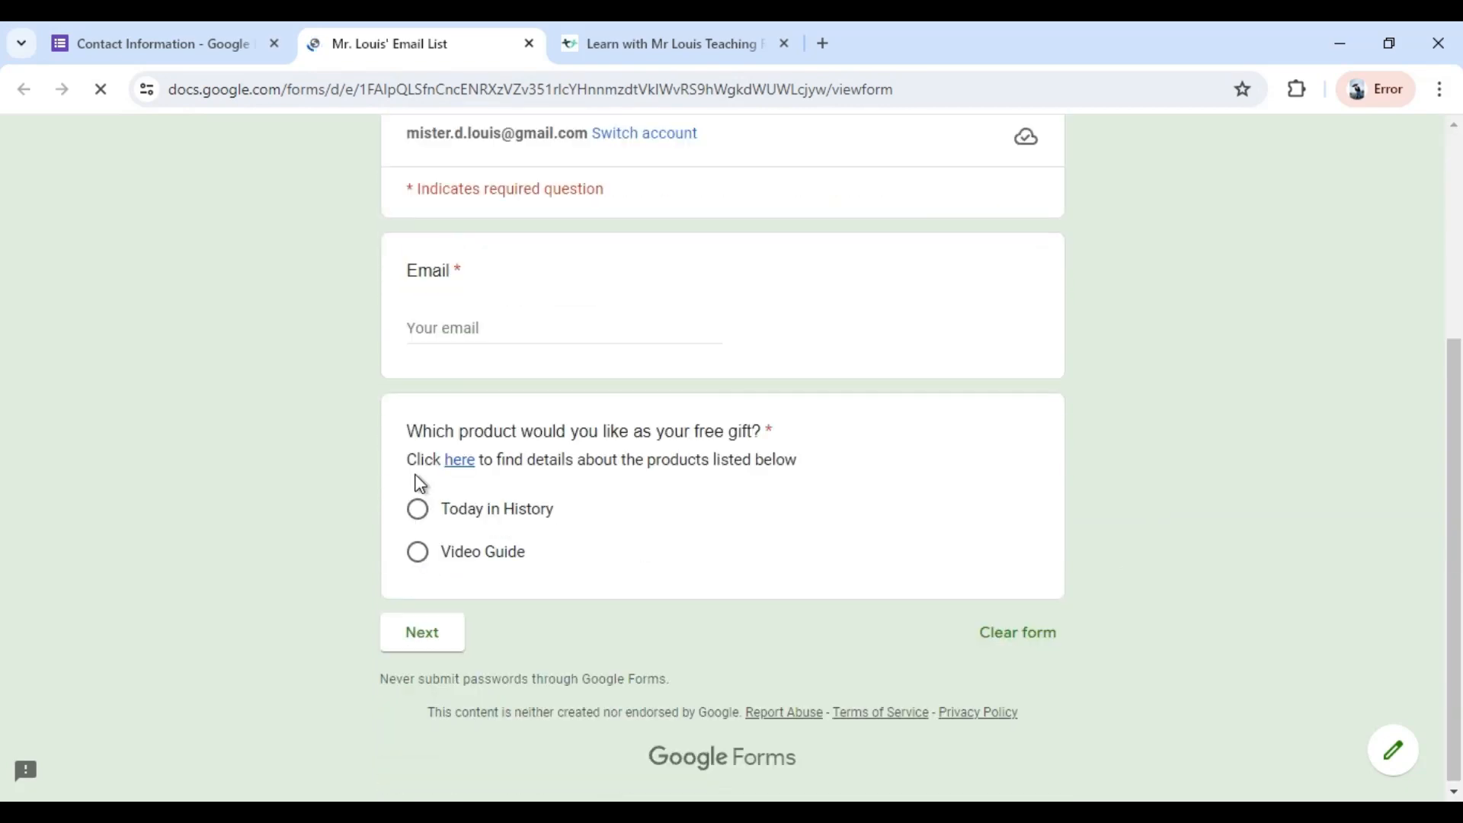
{"action": "left_click", "coordinate": [460, 461]}
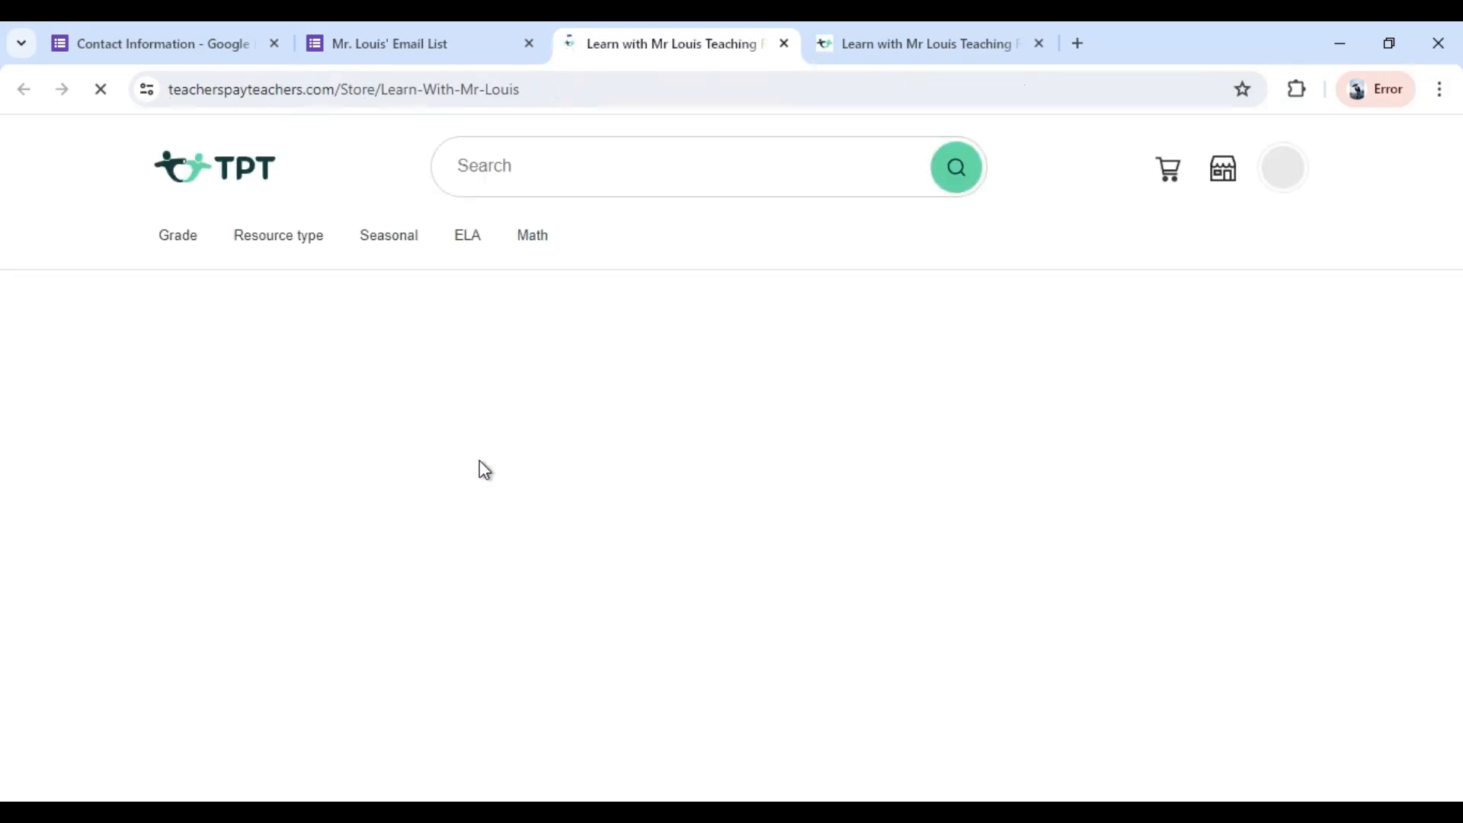
{"action": "left_click", "coordinate": [381, 45]}
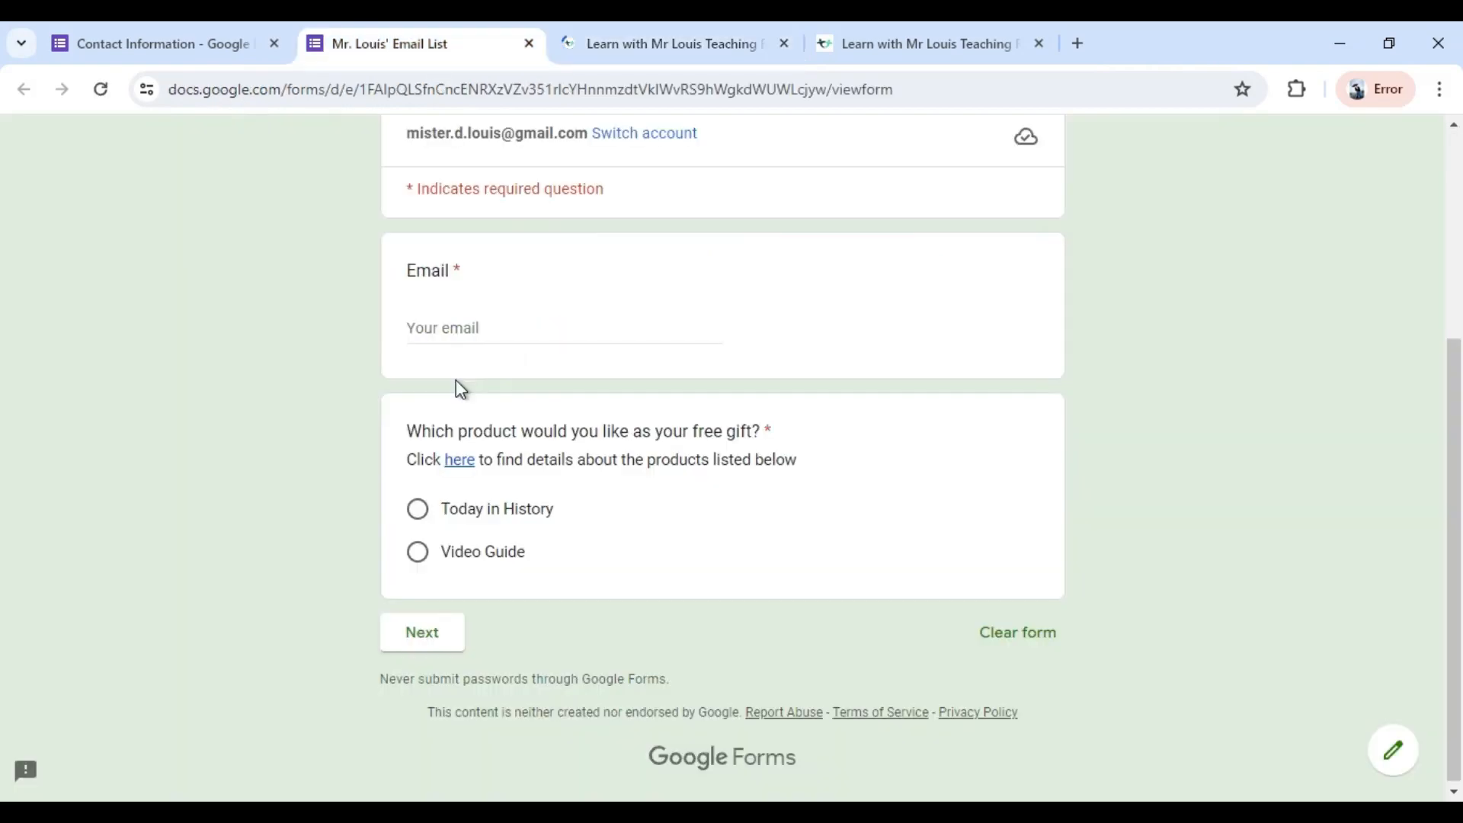
Choose Today in History as the free gift in the preview and try to continue to the next section.
{"action": "left_click", "coordinate": [419, 511]}
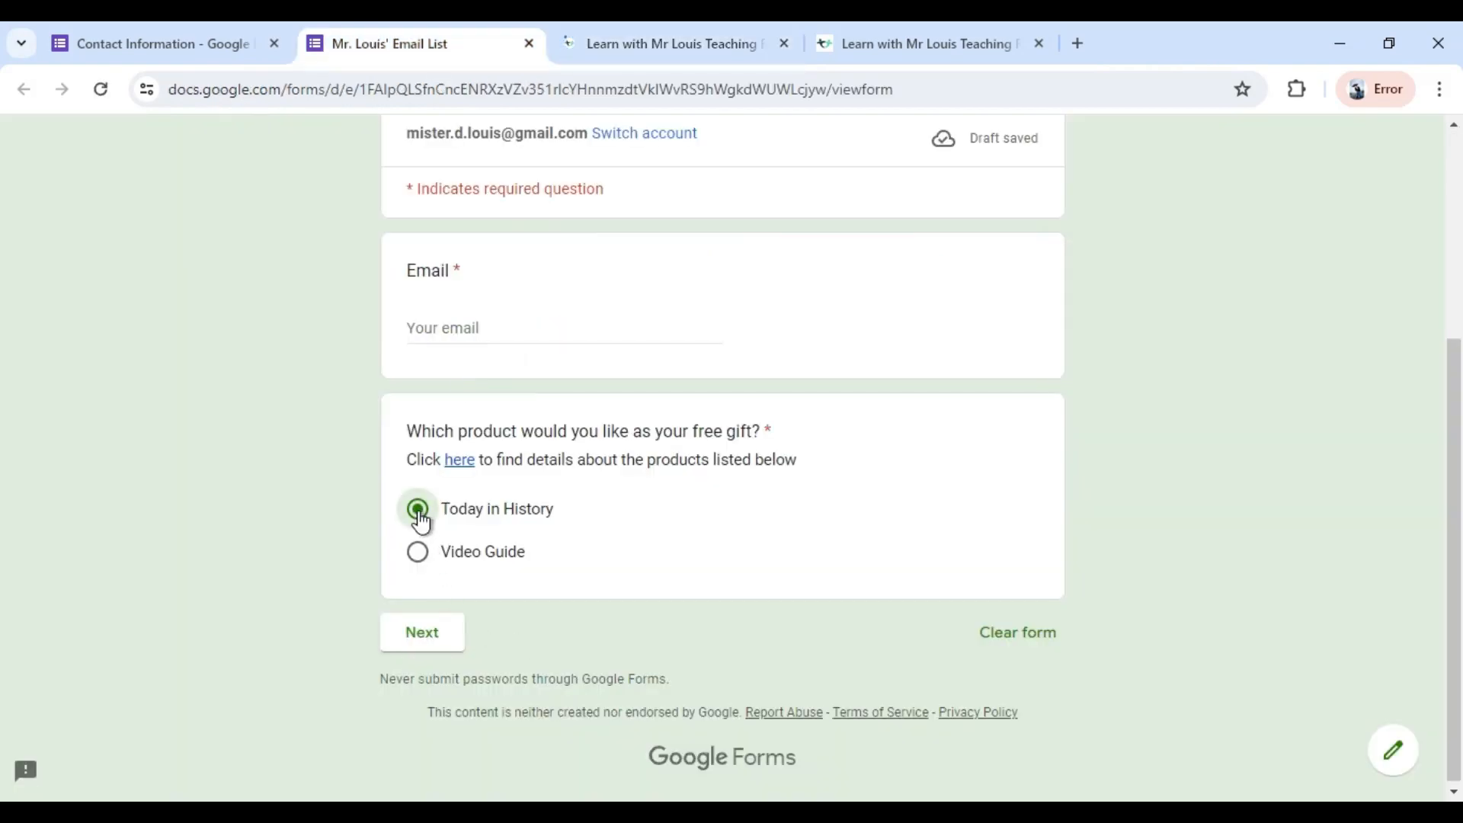
{"action": "left_click", "coordinate": [432, 637]}
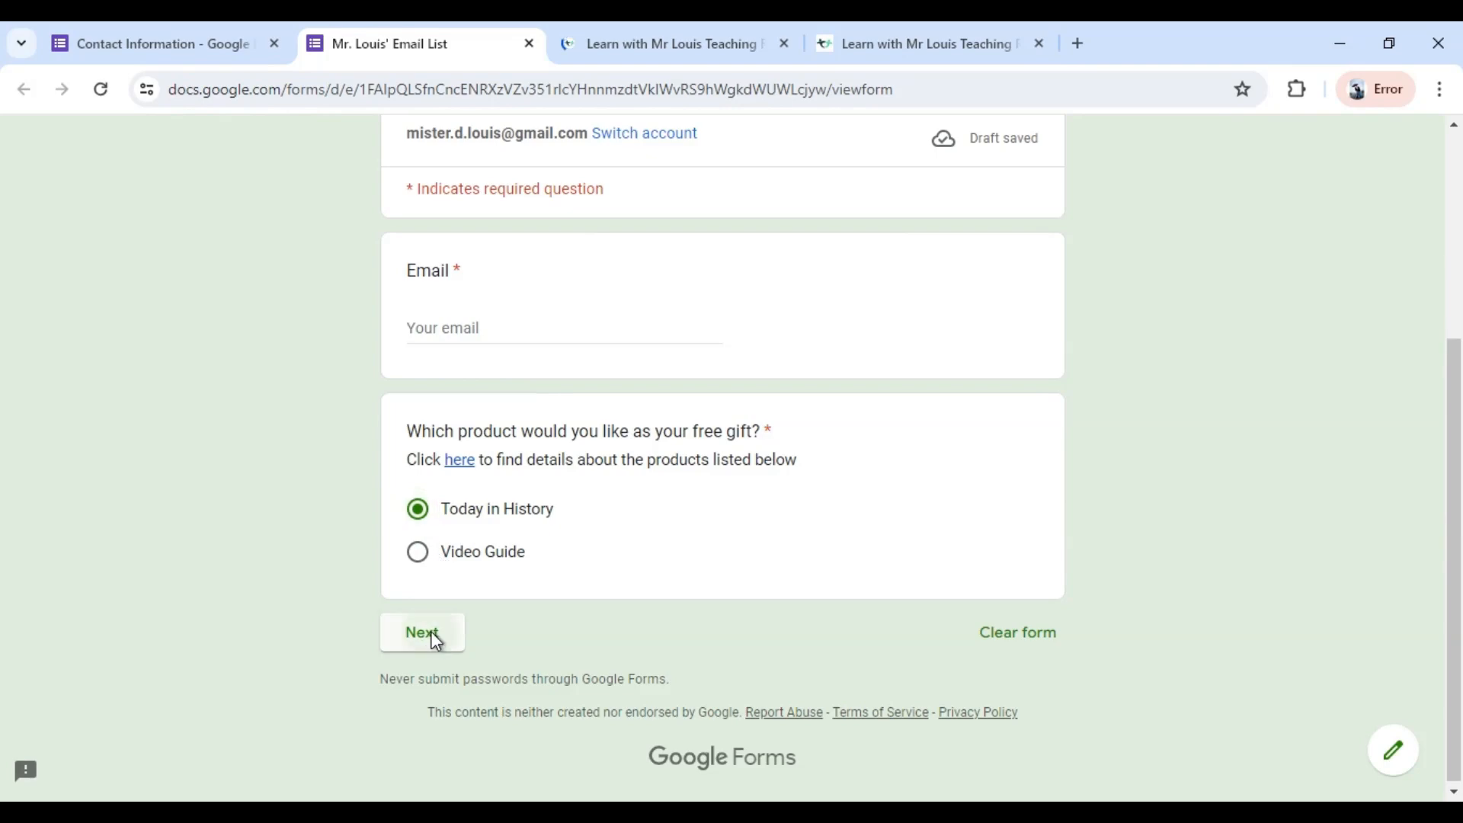
{"action": "scroll", "coordinate": [787, 575], "scroll_direction": "down", "scroll_amount": 2}
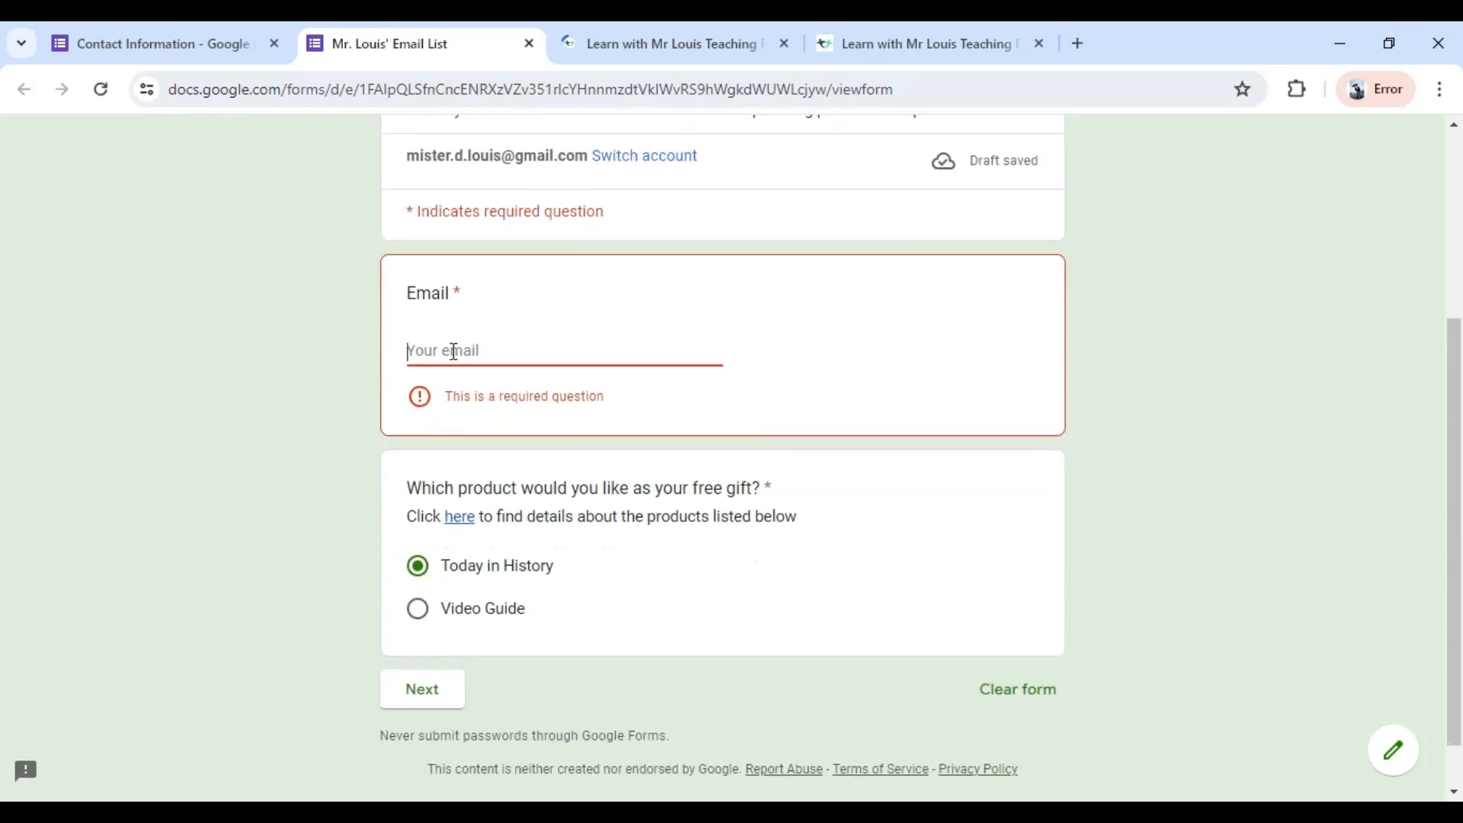
Fill in the respondent's email address in the preview and continue to the next section.
{"action": "left_click", "coordinate": [457, 355]}
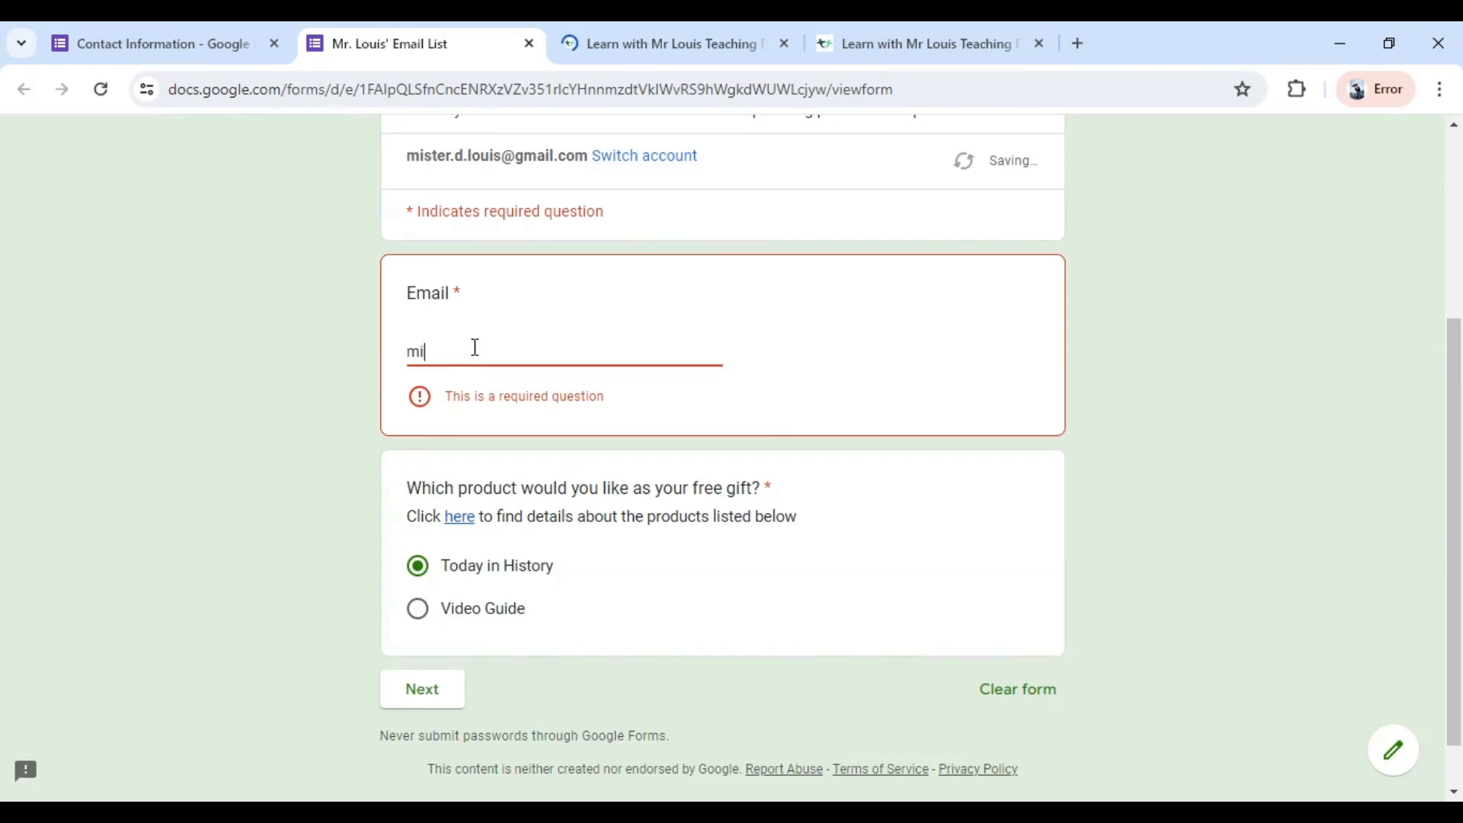
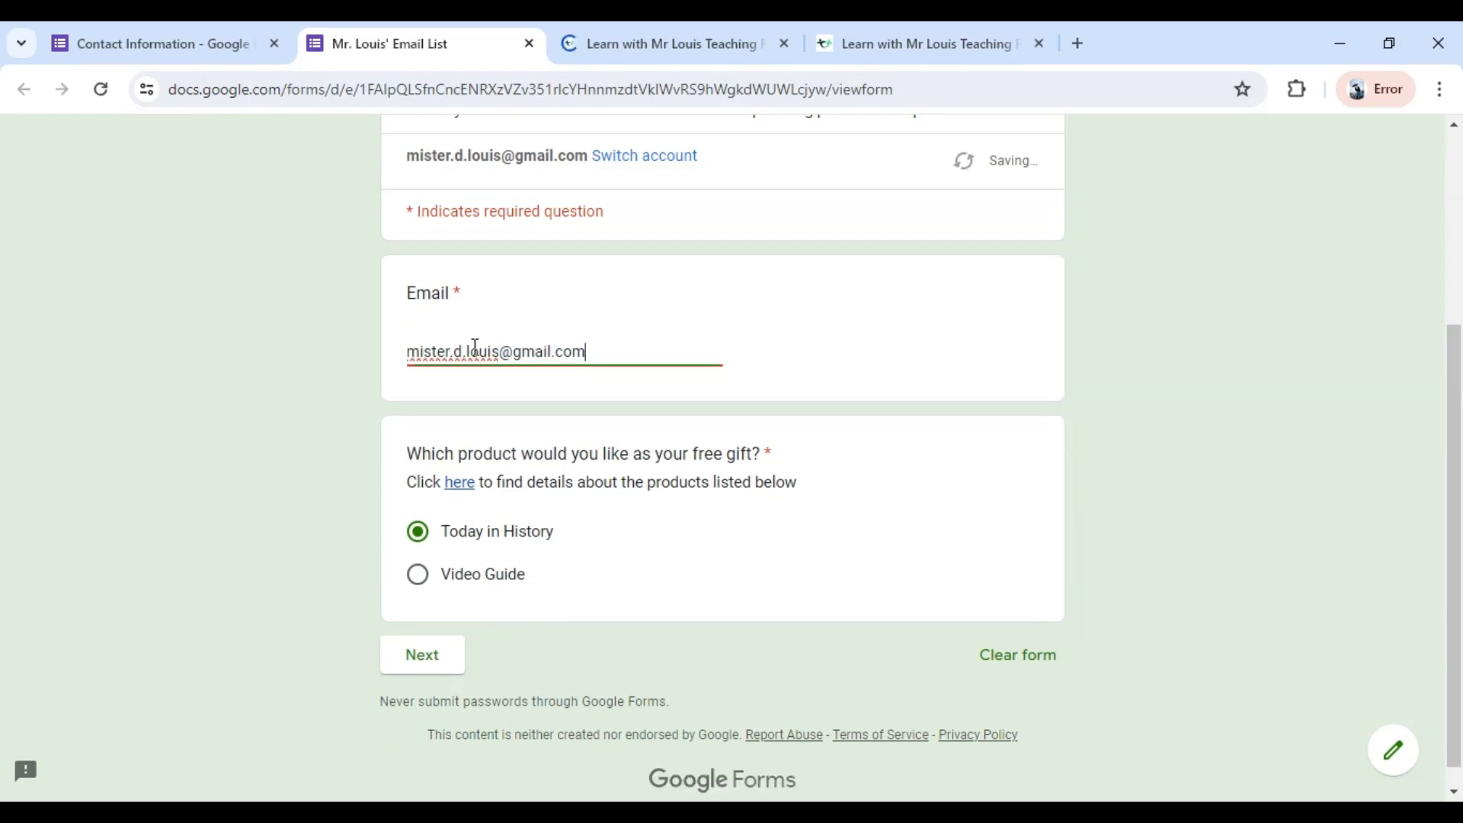
{"action": "left_click", "coordinate": [429, 655]}
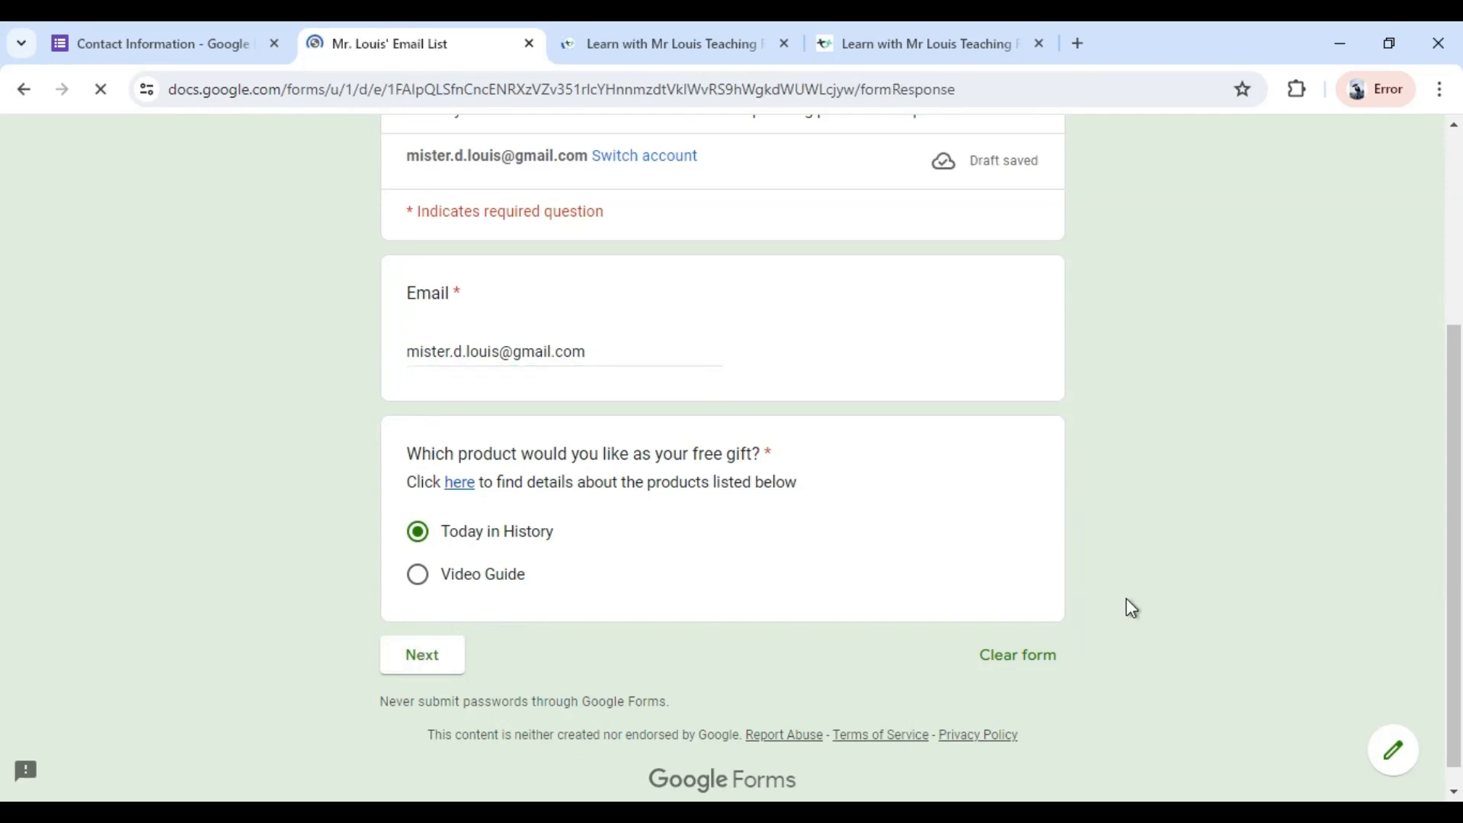
Choose April as the Today in History product in the preview, and go back to the first section.
{"action": "scroll", "coordinate": [1131, 609], "scroll_direction": "down", "scroll_amount": 3}
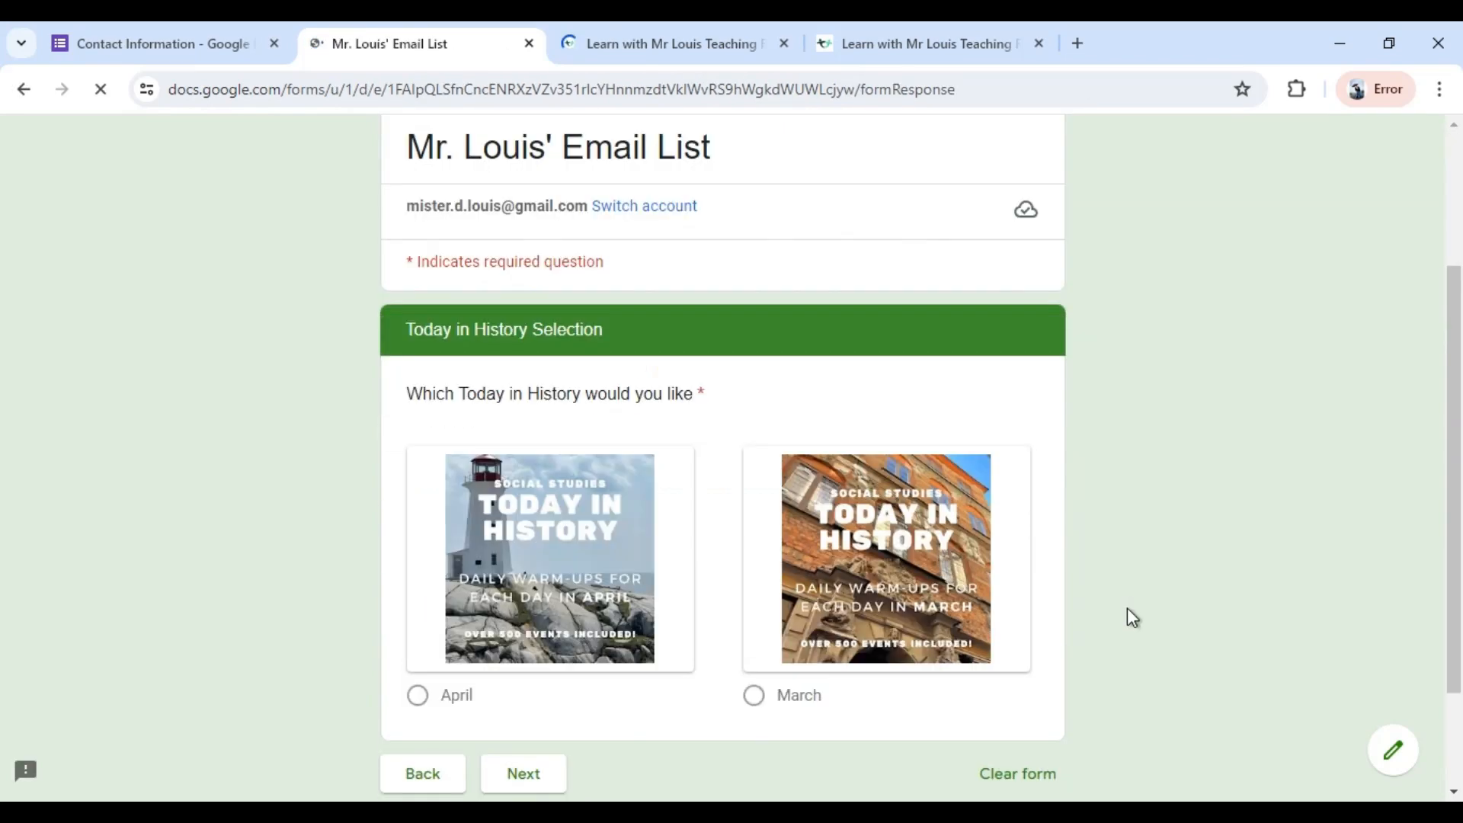
{"action": "scroll", "coordinate": [1123, 614], "scroll_direction": "down", "scroll_amount": 2}
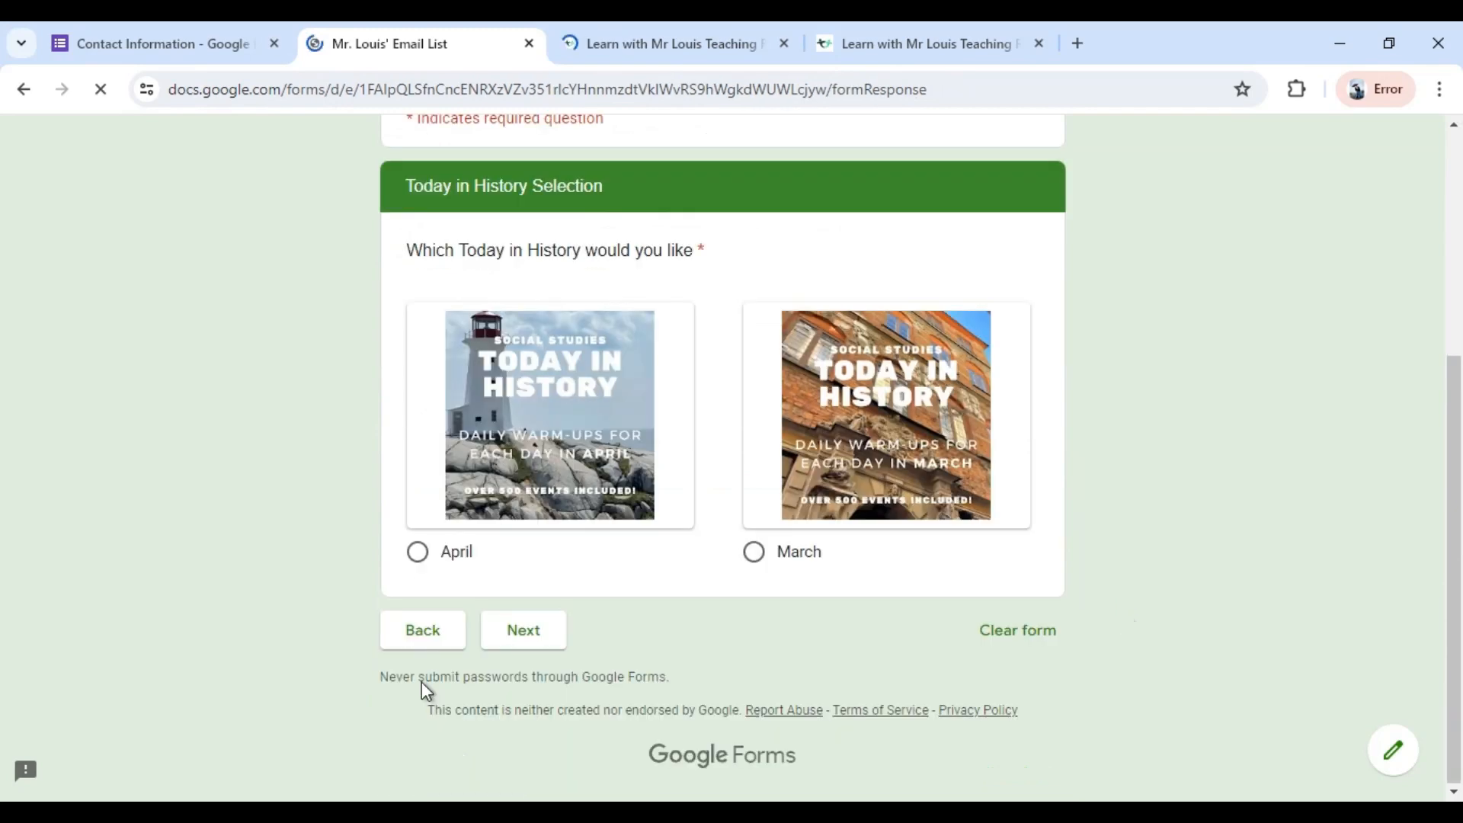
{"action": "left_click", "coordinate": [418, 553]}
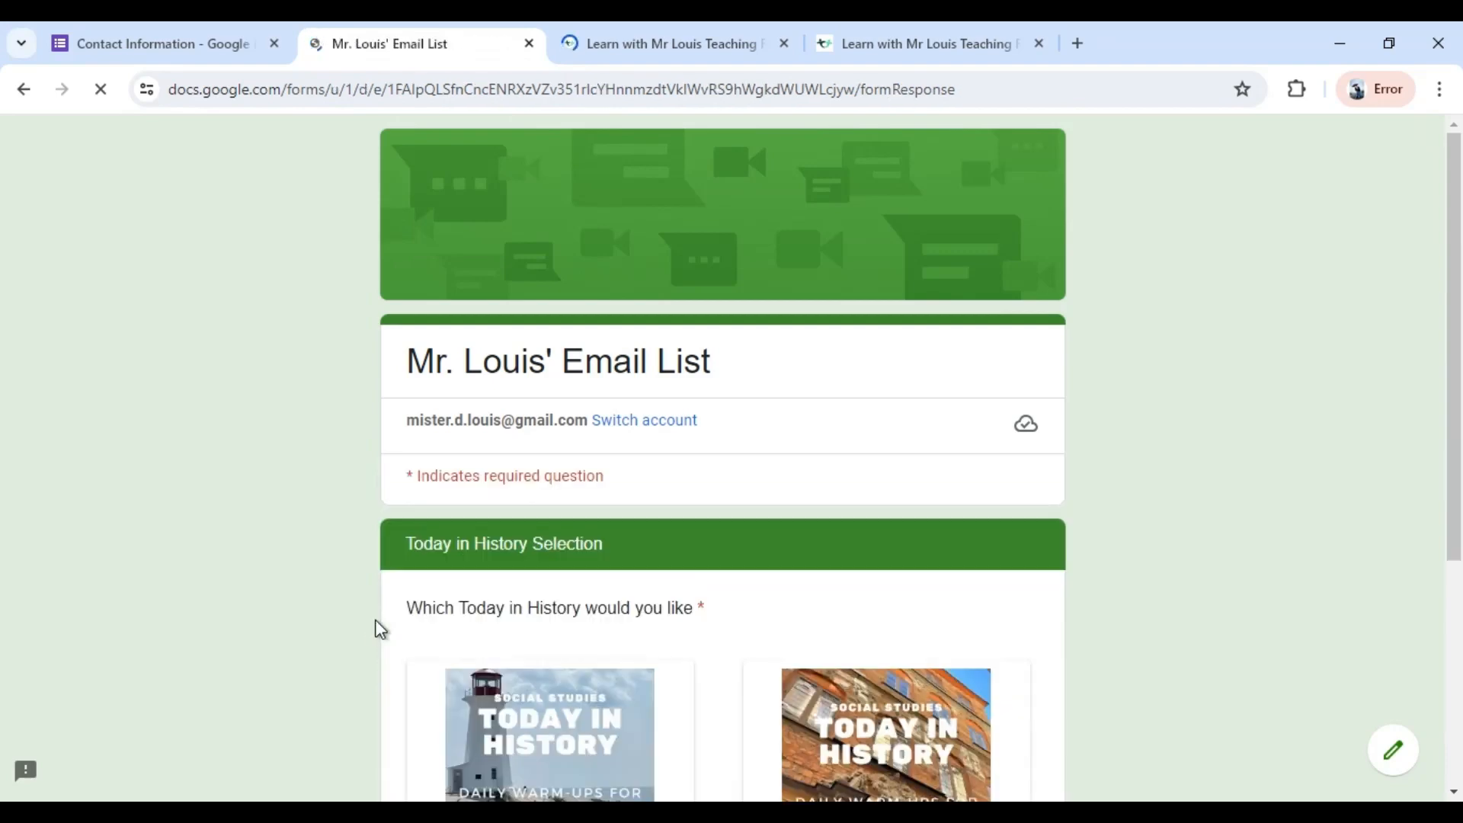
{"action": "scroll", "coordinate": [969, 555], "scroll_direction": "down", "scroll_amount": 3}
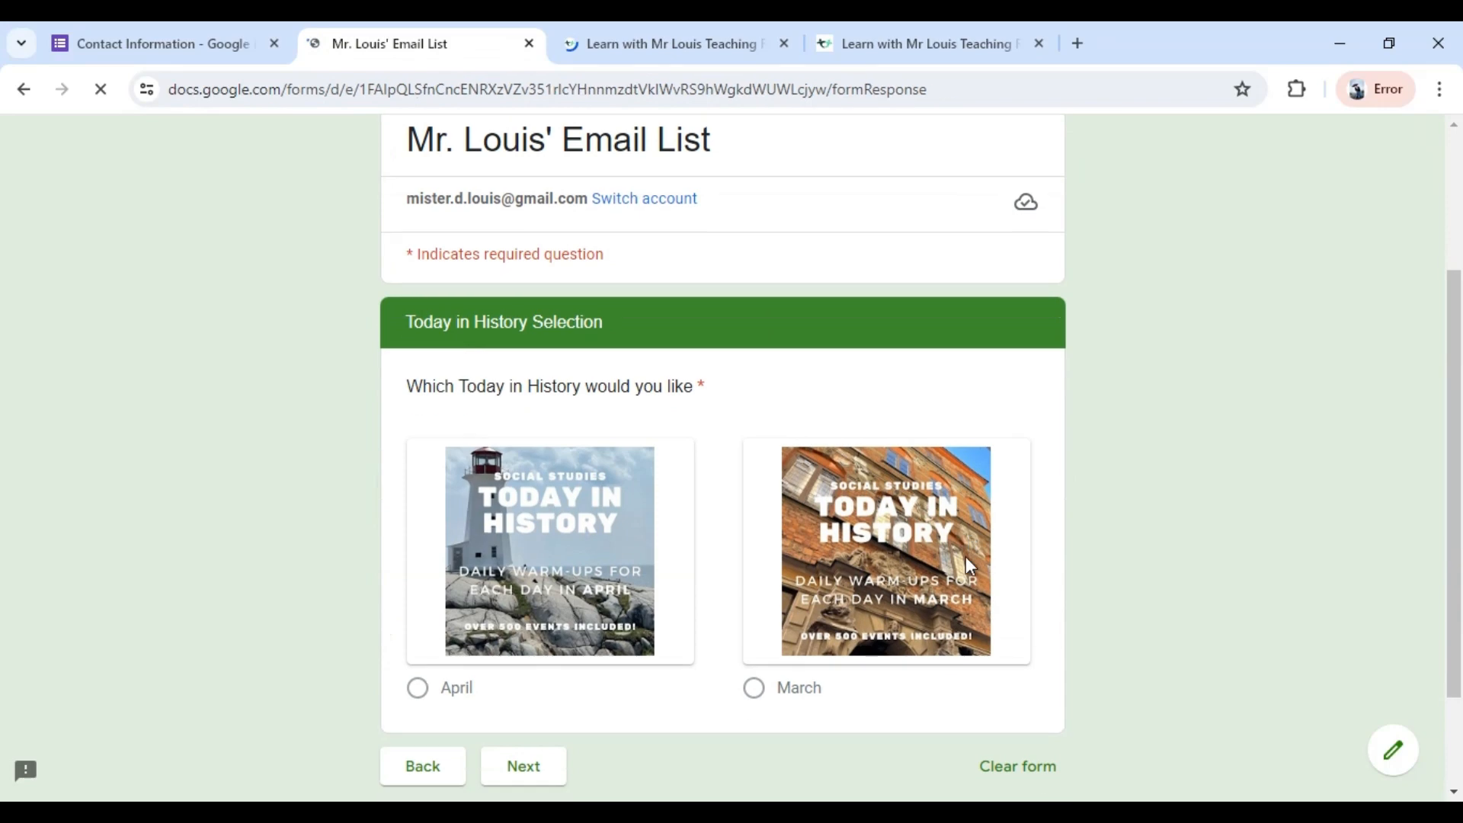
{"action": "scroll", "coordinate": [969, 564], "scroll_direction": "down", "scroll_amount": 2}
{"action": "left_click", "coordinate": [417, 588]}
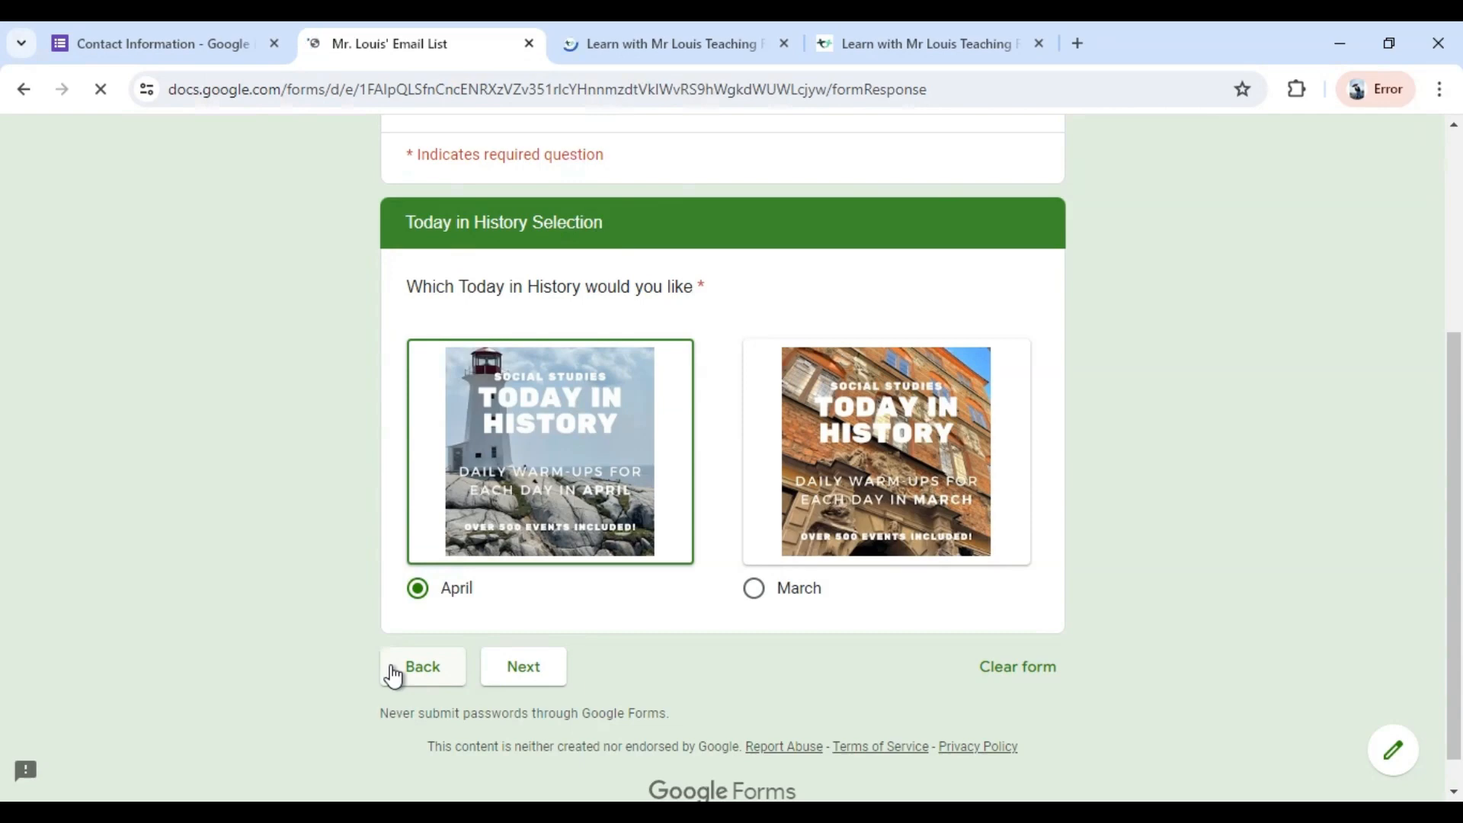
{"action": "left_click", "coordinate": [394, 676]}
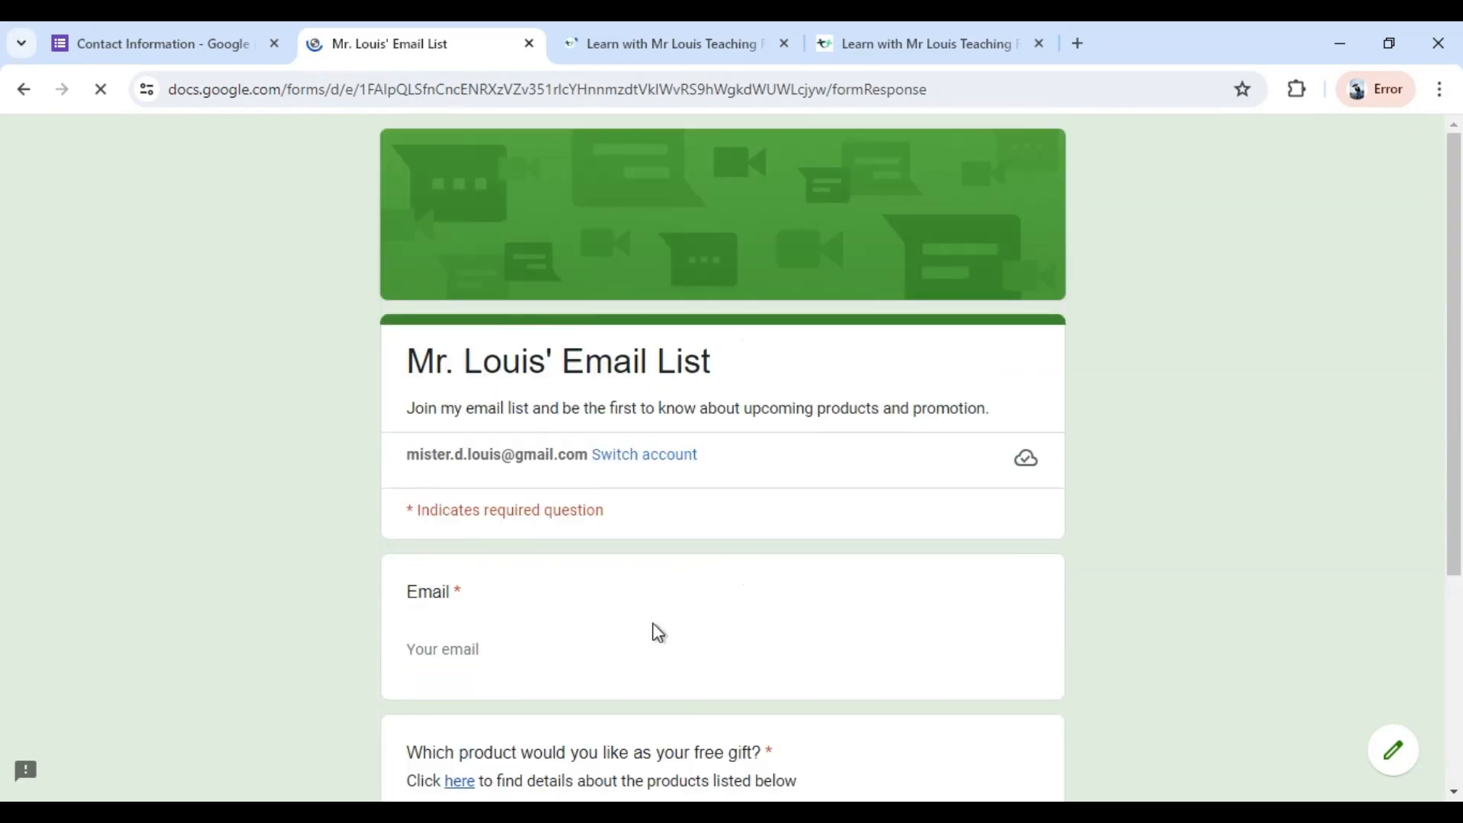
Change the free gift choice to Video Guide in the preview and continue to the next section.
{"action": "scroll", "coordinate": [655, 629], "scroll_direction": "down", "scroll_amount": 4}
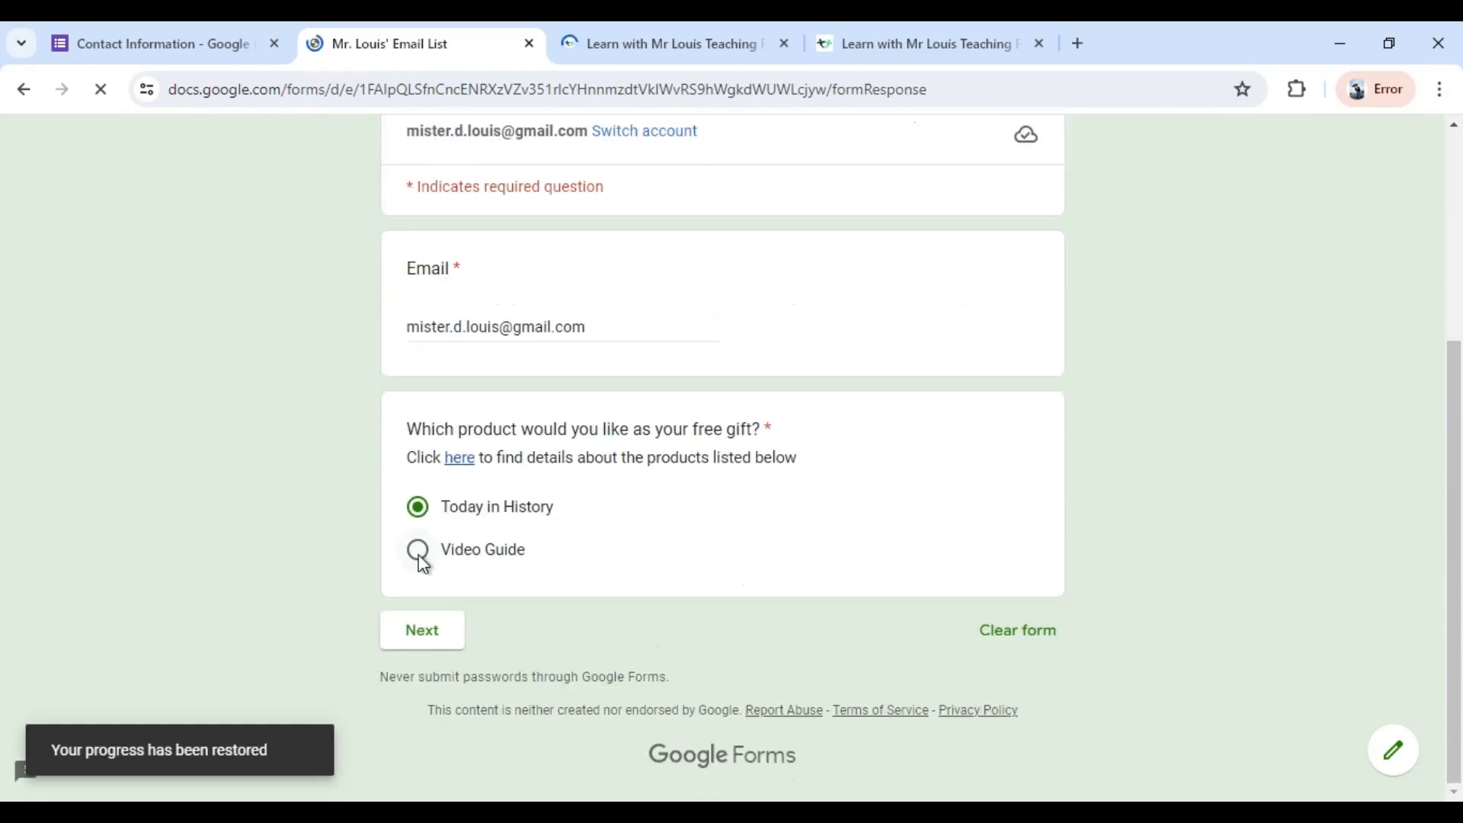
{"action": "left_click", "coordinate": [420, 560]}
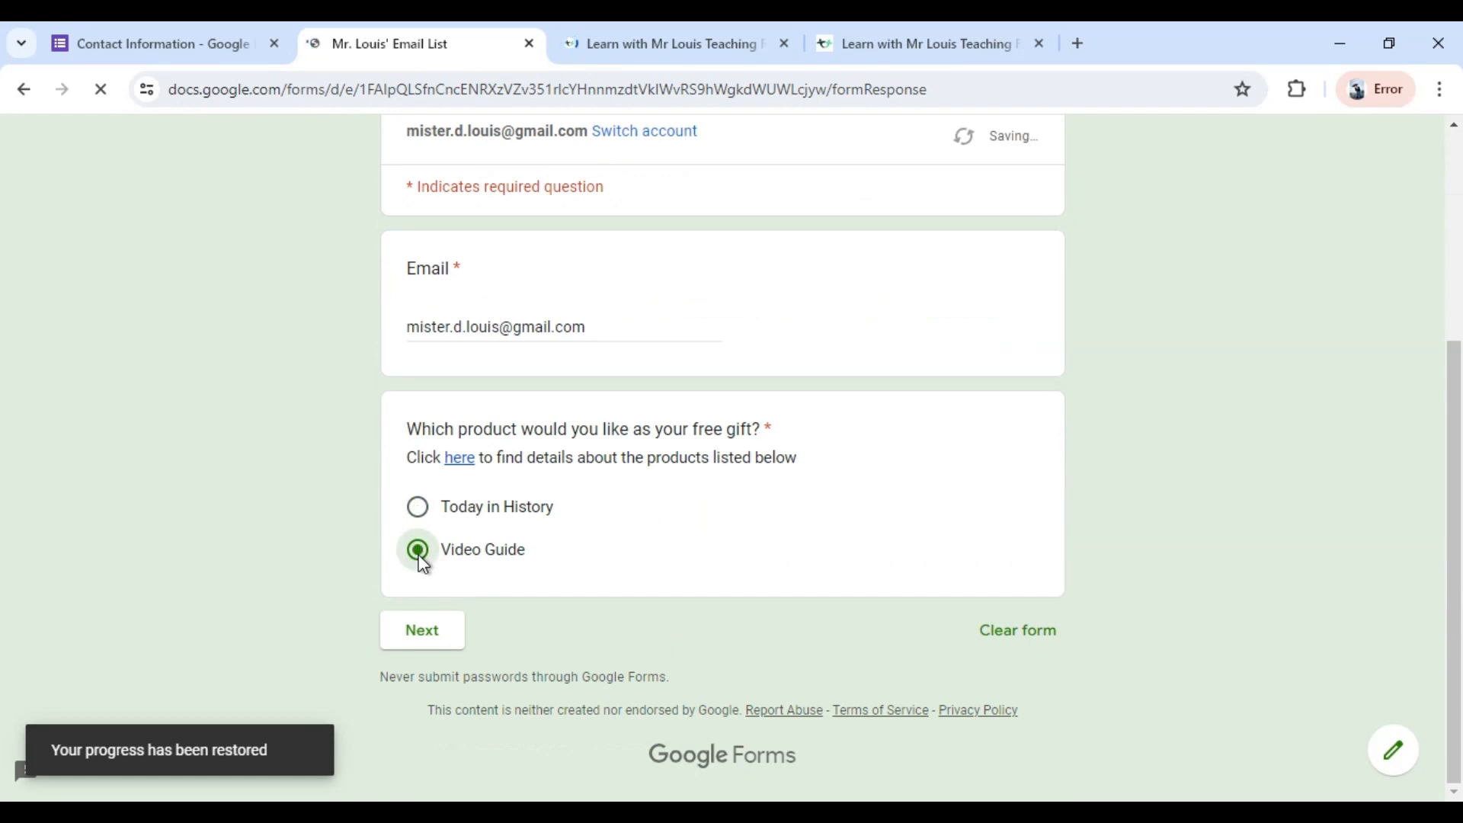
{"action": "left_click", "coordinate": [417, 643]}
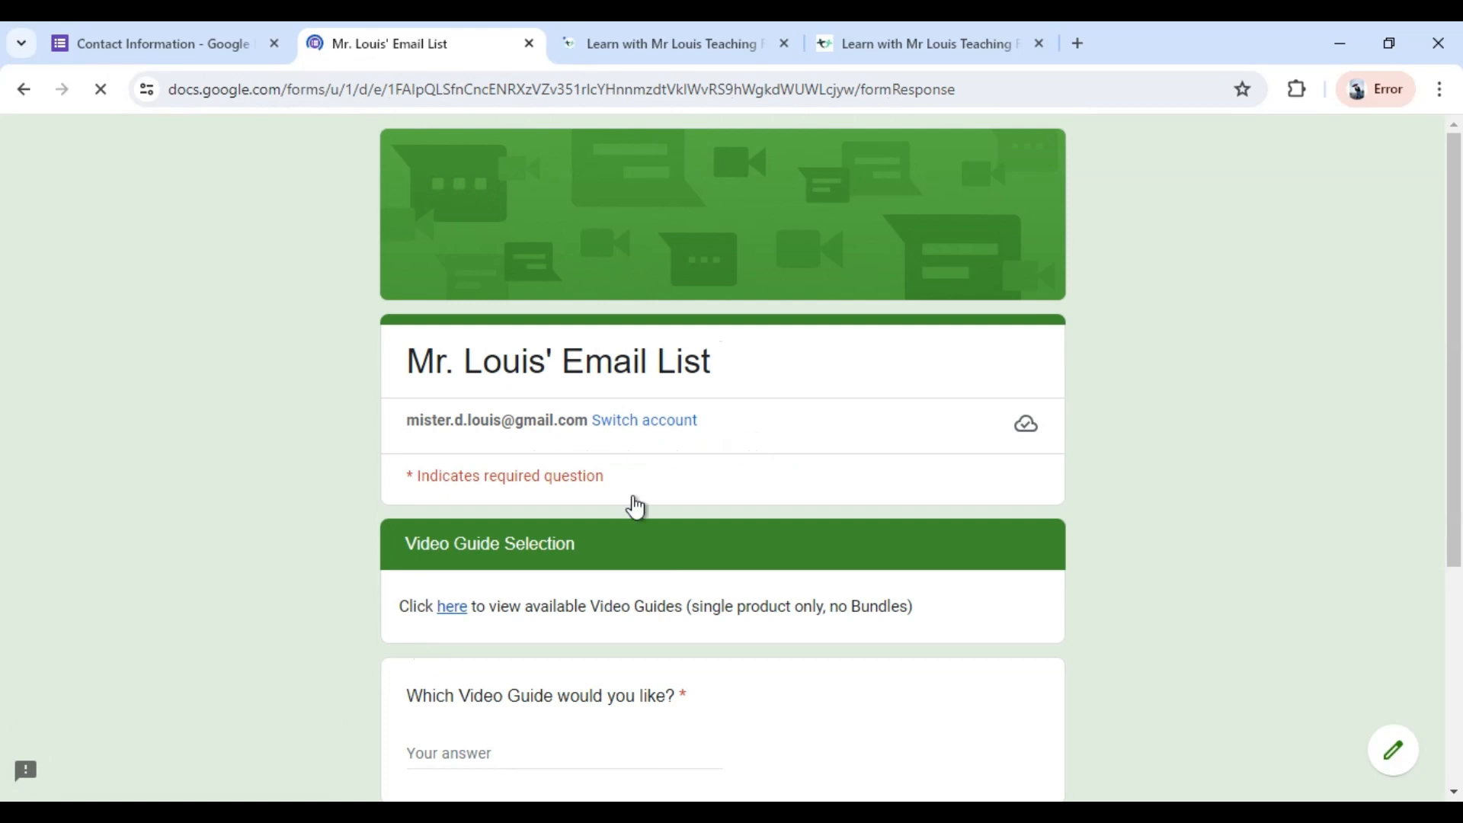
Test the "here" link in the Video Guide Selection description and return to the form preview.
{"action": "scroll", "coordinate": [637, 526], "scroll_direction": "down", "scroll_amount": 1}
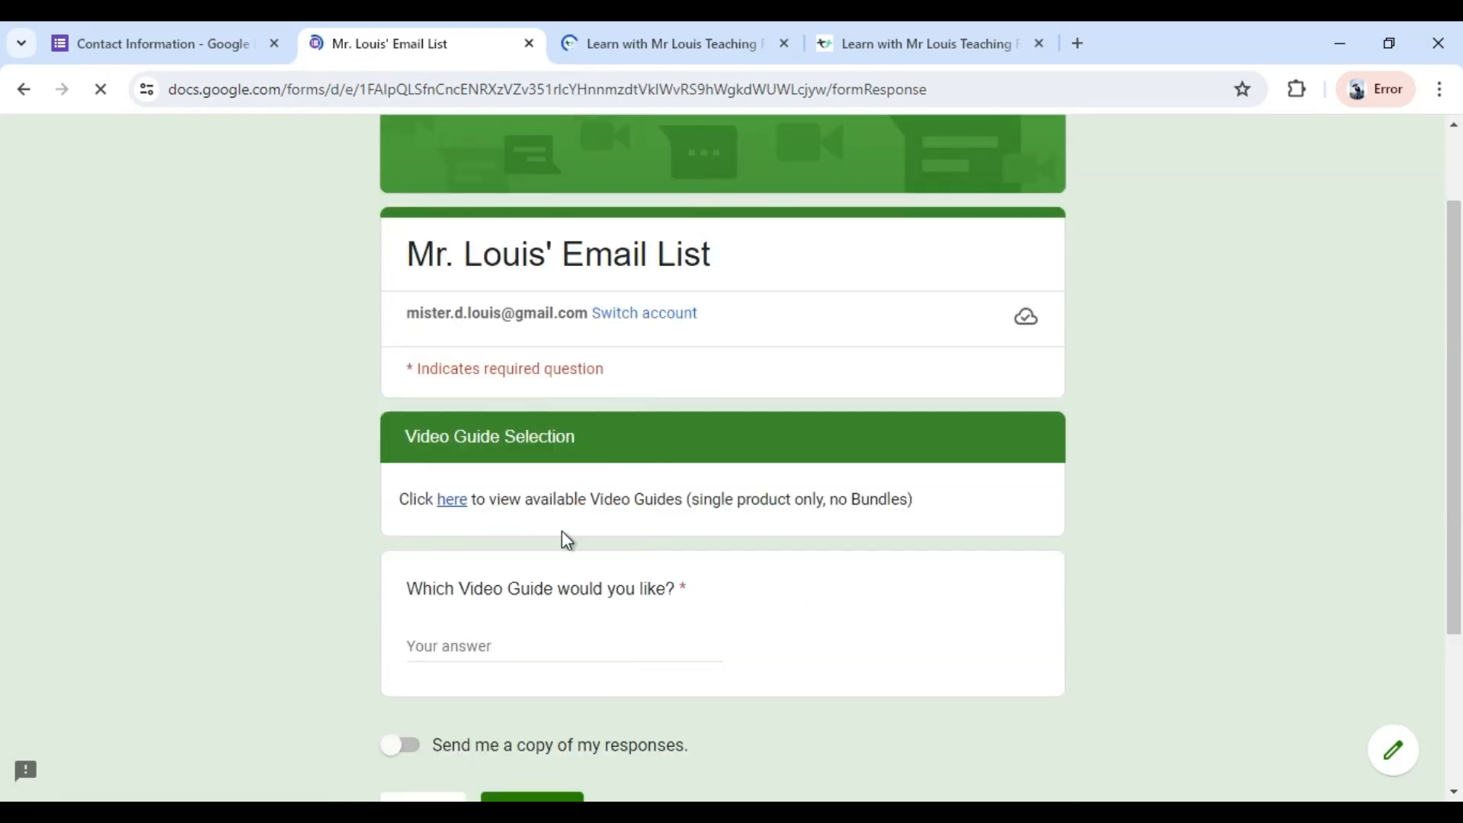
{"action": "left_click", "coordinate": [454, 501]}
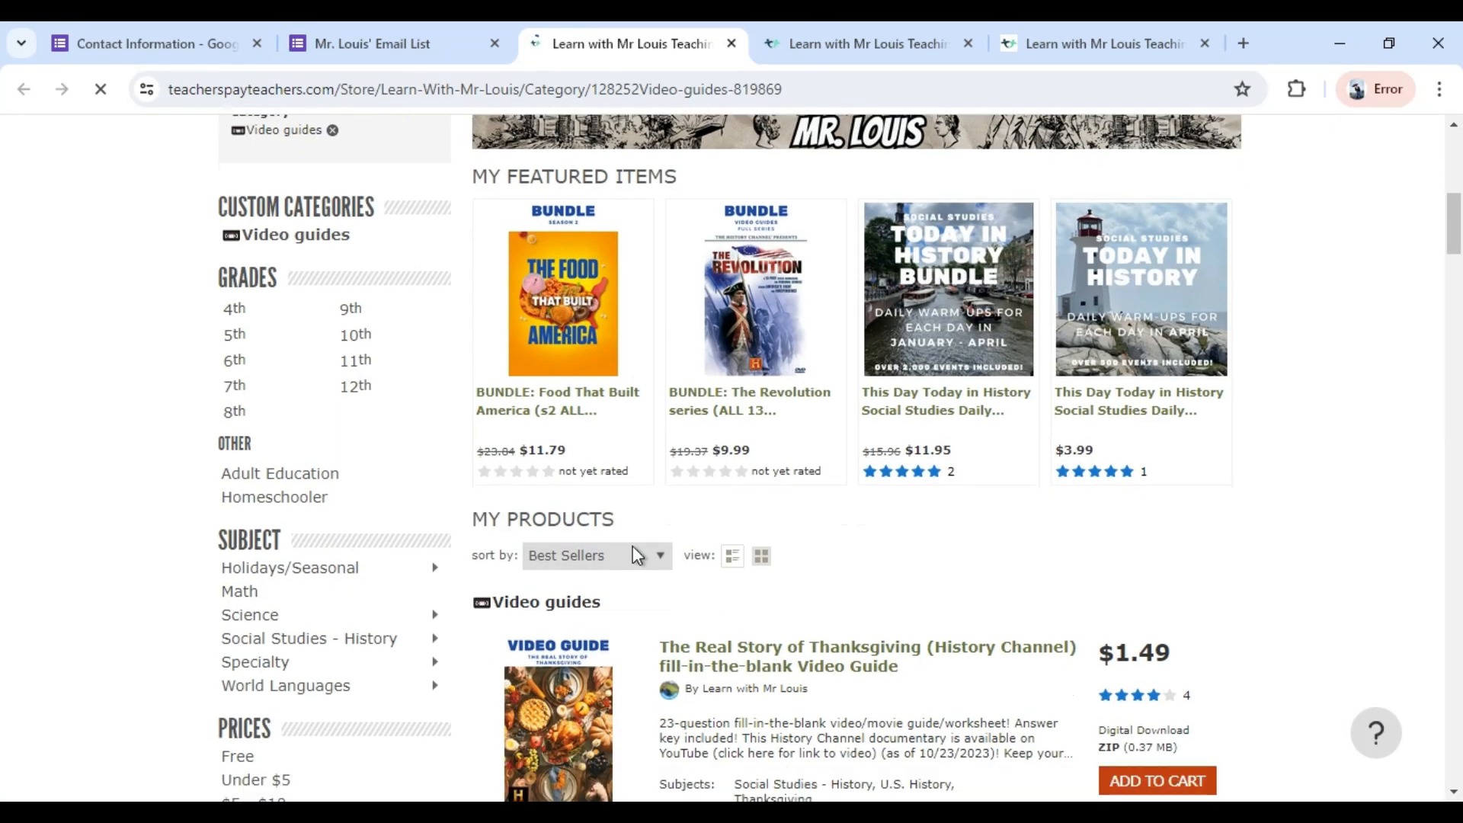
{"action": "scroll", "coordinate": [637, 555], "scroll_direction": "down", "scroll_amount": 5}
{"action": "left_click", "coordinate": [373, 43]}
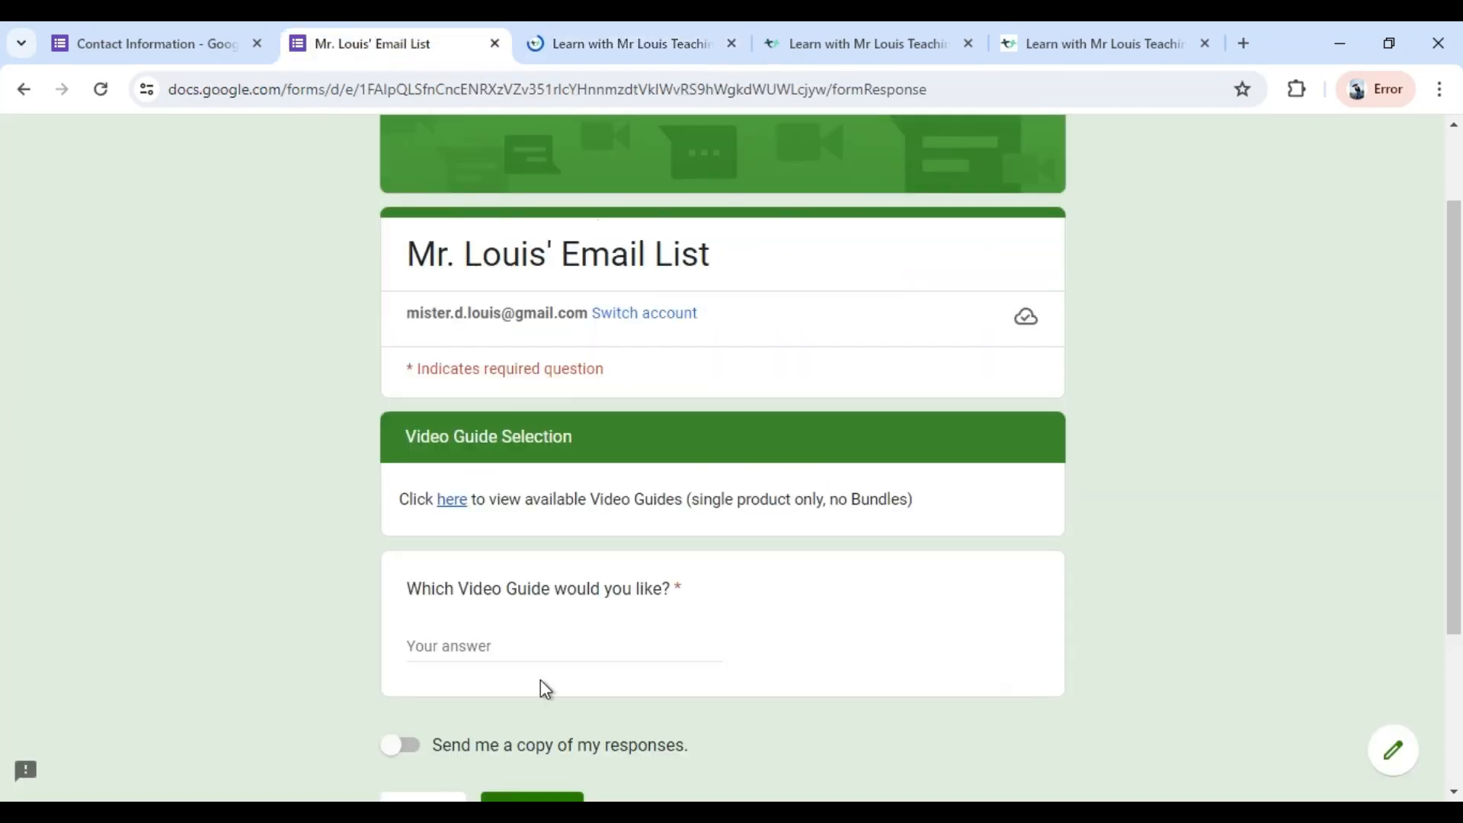
Answer the Video Guide question with "Food That Built America" and submit the test response.
{"action": "scroll", "coordinate": [1097, 716], "scroll_direction": "down", "scroll_amount": 1}
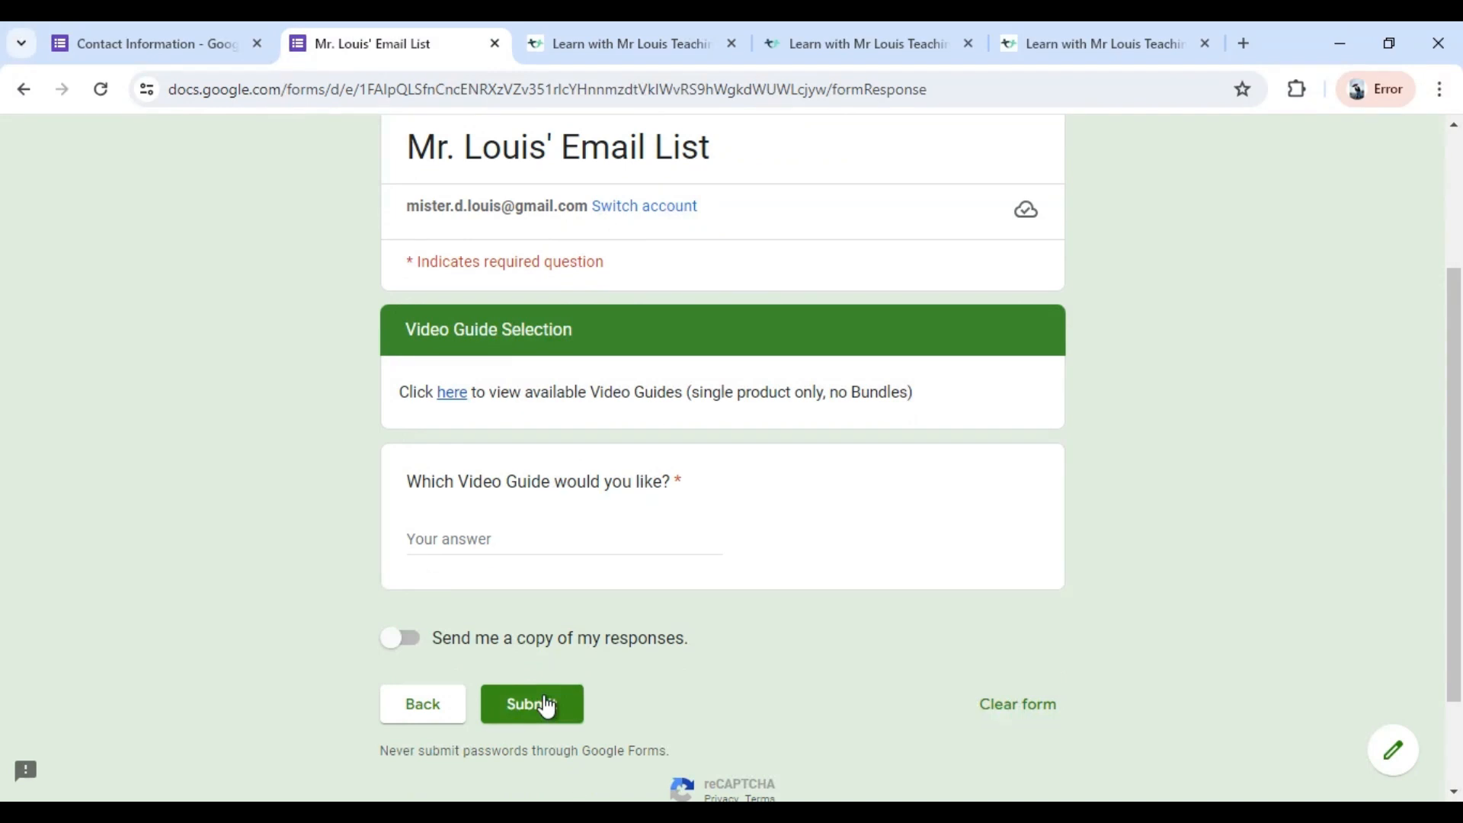
{"action": "left_click", "coordinate": [466, 528]}
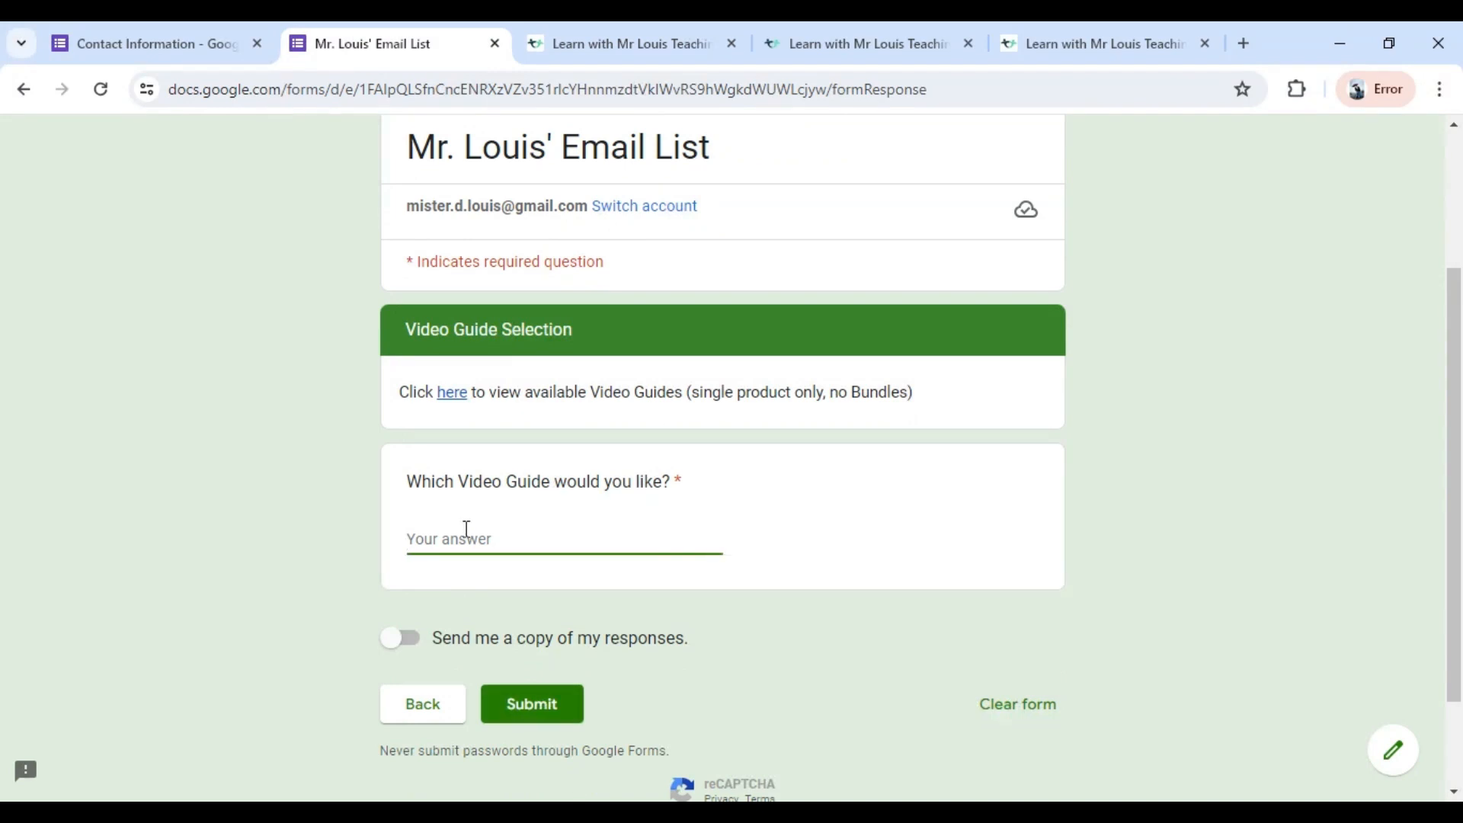
{"action": "type", "text": "Foo"}
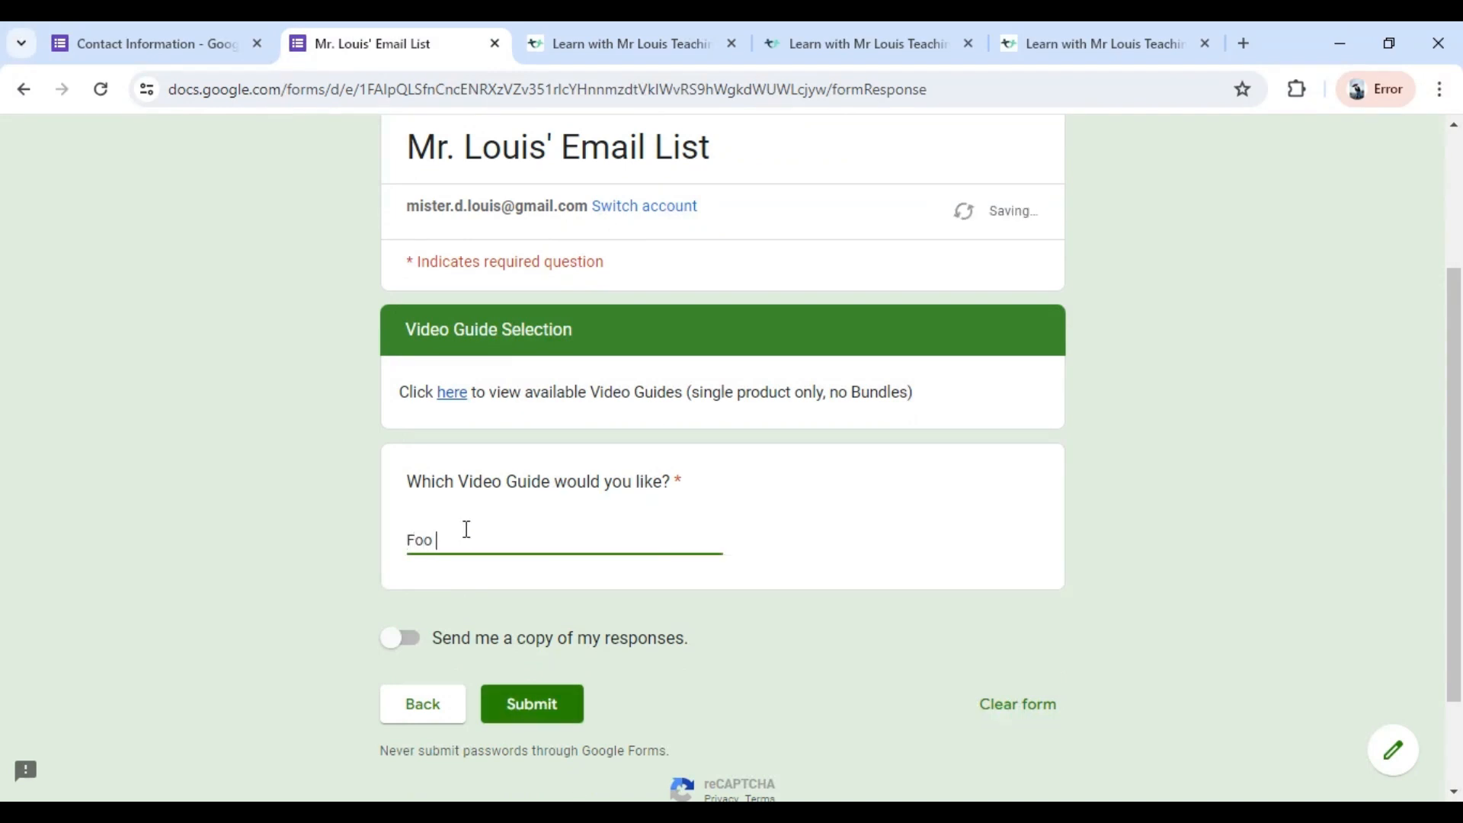
{"action": "type", "text": " that Buil"}
{"action": "key", "text": "BackSpace"}
{"action": "key", "text": "BackSpace"}
{"action": "key", "text": "BackSpace"}
{"action": "key", "text": "BackSpace"}
{"action": "key", "text": "BackSpace"}
{"action": "key", "text": "BackSpace"}
{"action": "key", "text": "BackSpace"}
{"action": "key", "text": "BackSpace"}
{"action": "key", "text": "BackSpace"}
{"action": "key", "text": "BackSpace"}
{"action": "type", "text": "d That Built America"}
{"action": "left_click", "coordinate": [526, 708]}
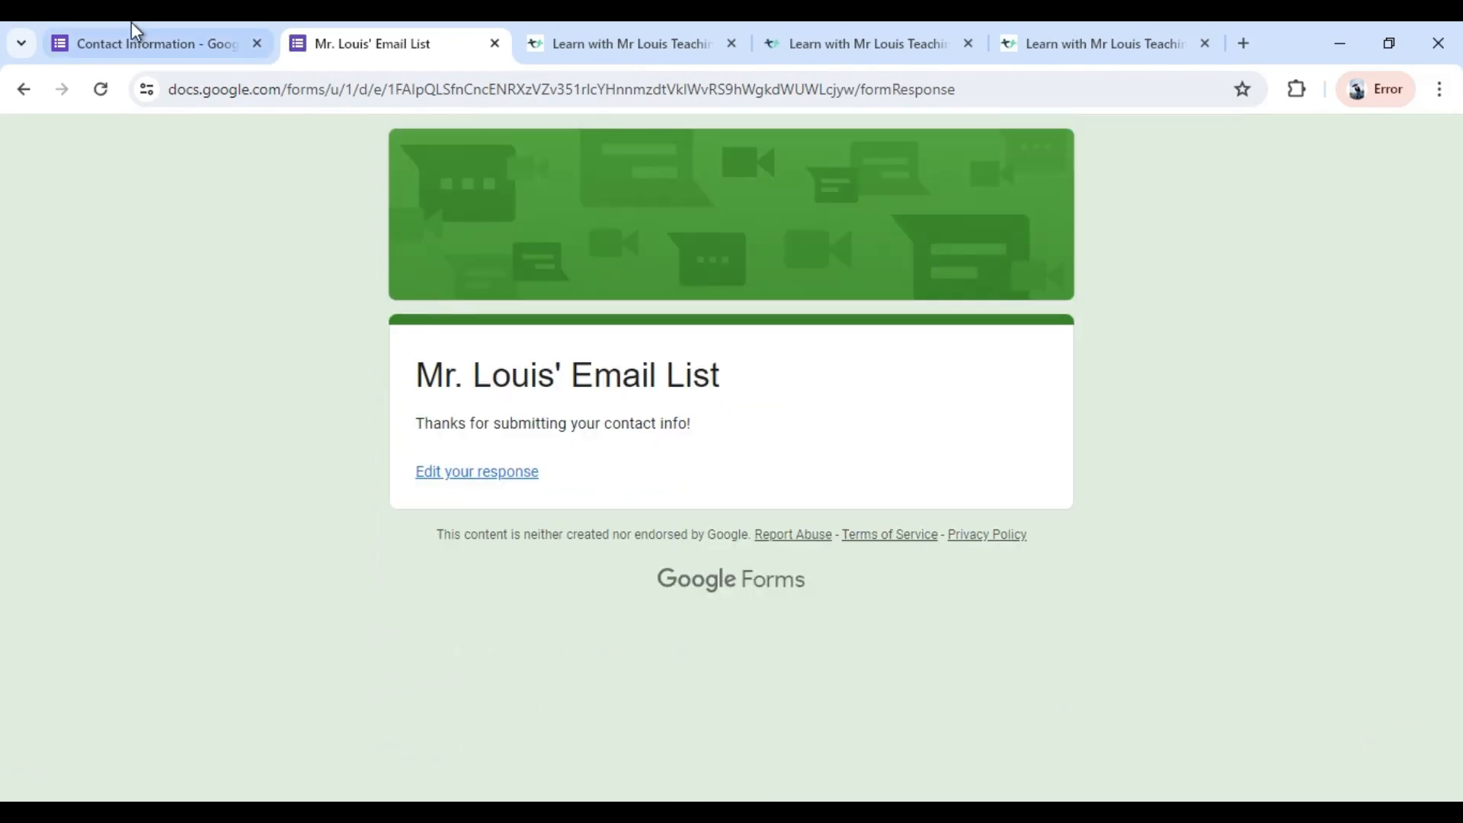
Return to the form editor and review the summary of the collected responses.
{"action": "left_click", "coordinate": [127, 47]}
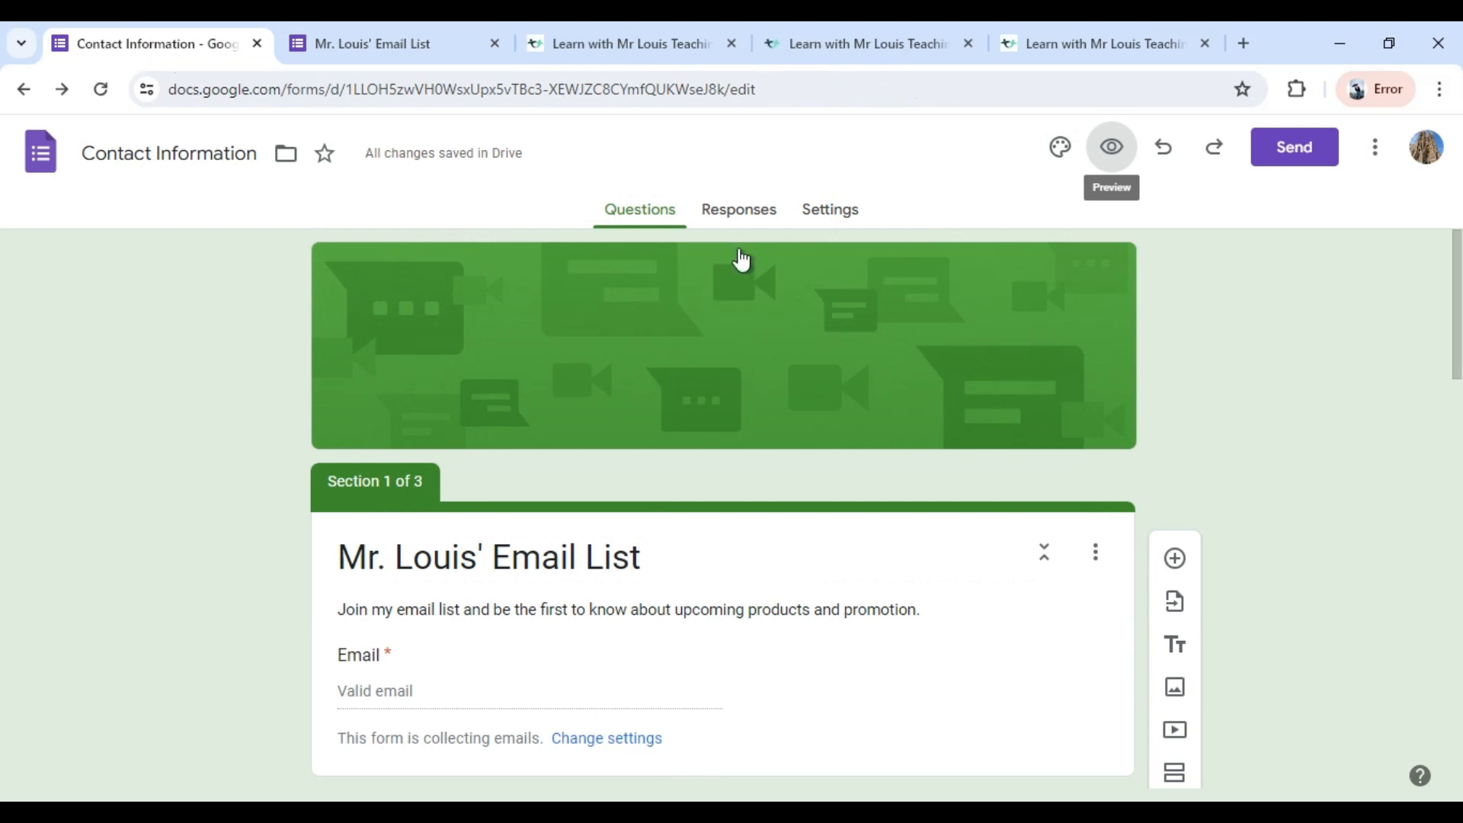
{"action": "left_click", "coordinate": [718, 211]}
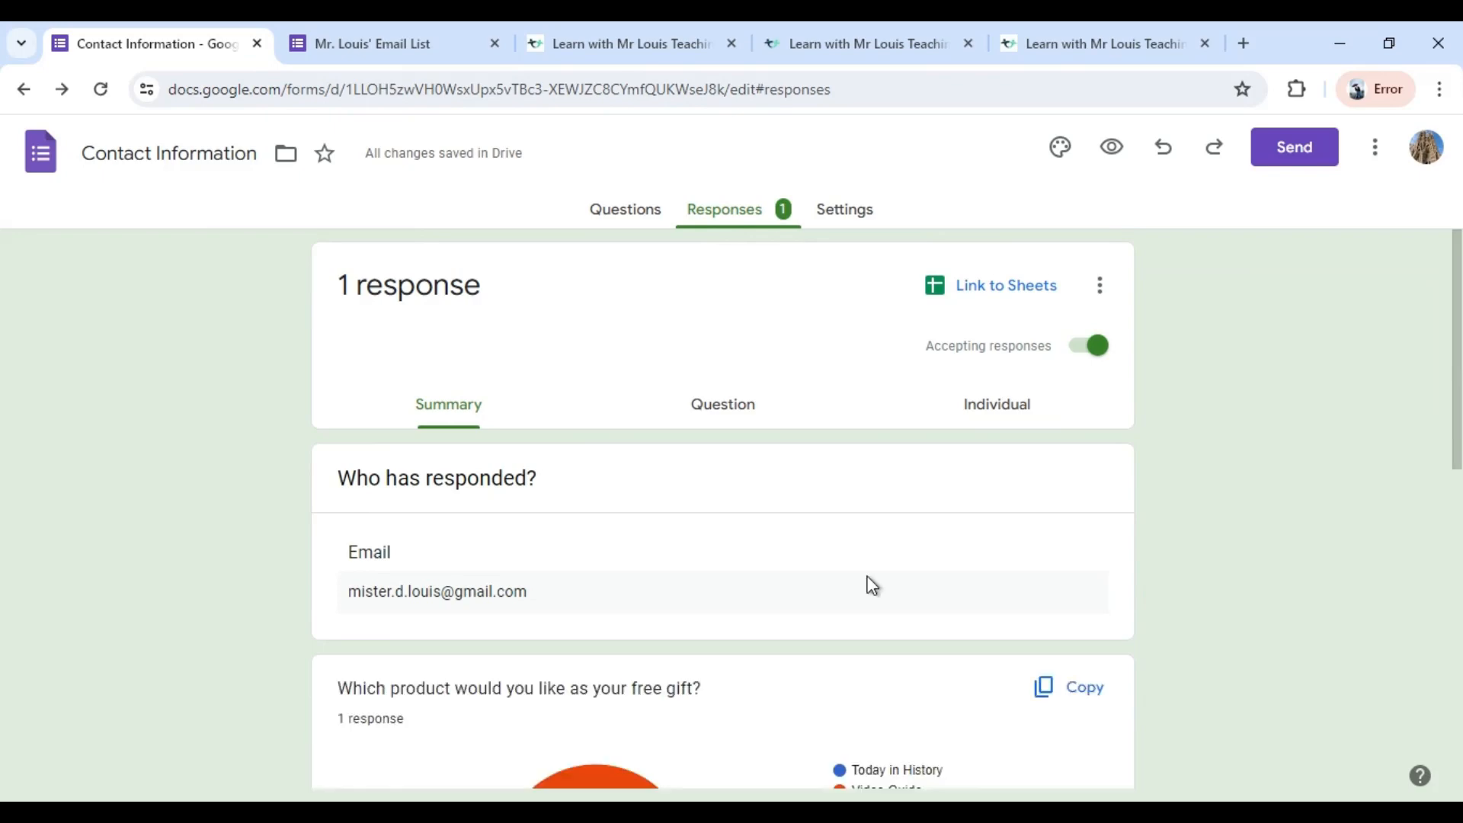
{"action": "scroll", "coordinate": [1123, 579], "scroll_direction": "down", "scroll_amount": 3}
{"action": "scroll", "coordinate": [705, 630], "scroll_direction": "down", "scroll_amount": 6}
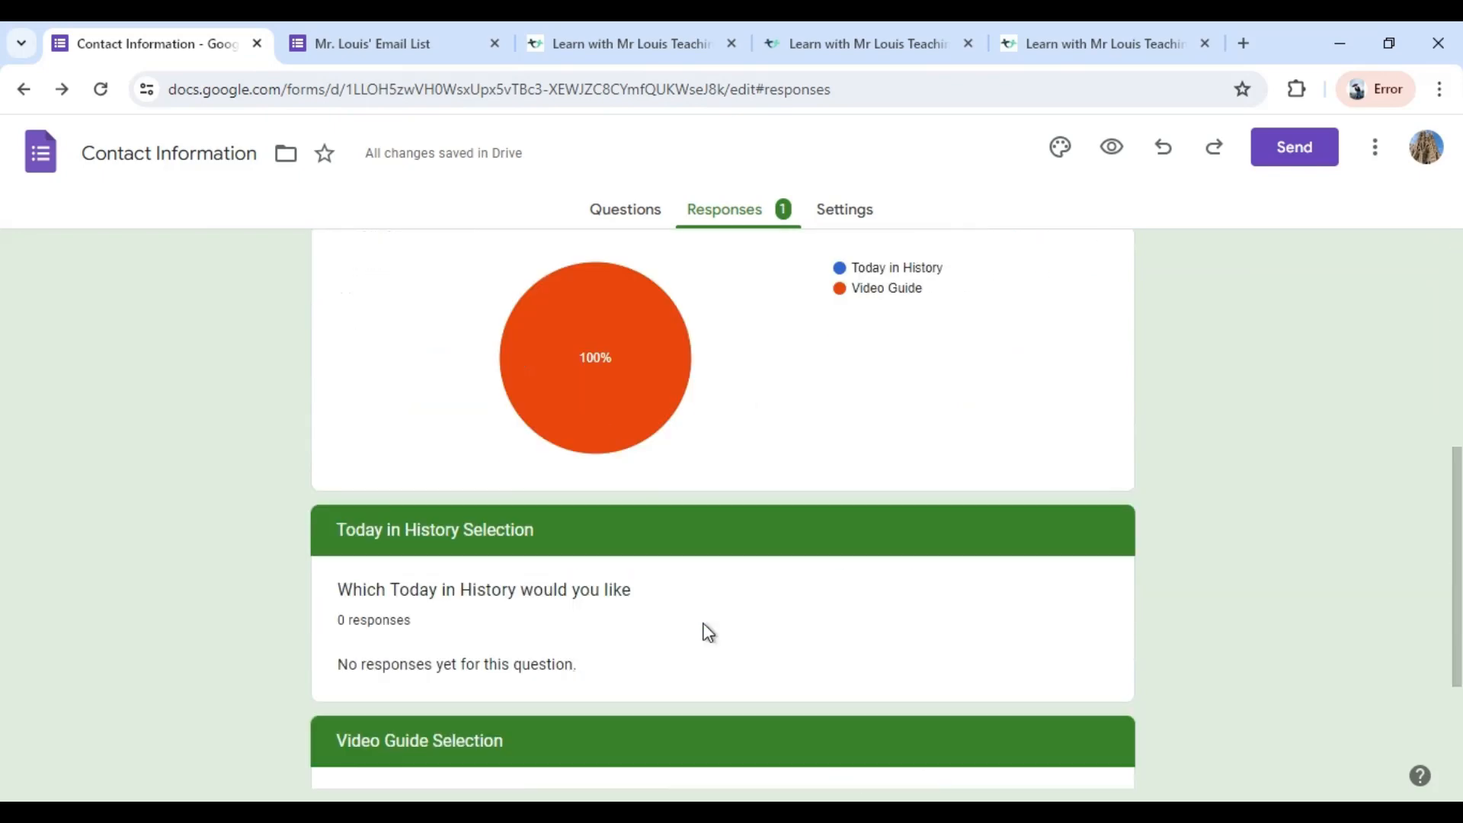
{"action": "scroll", "coordinate": [707, 631], "scroll_direction": "up", "scroll_amount": 10}
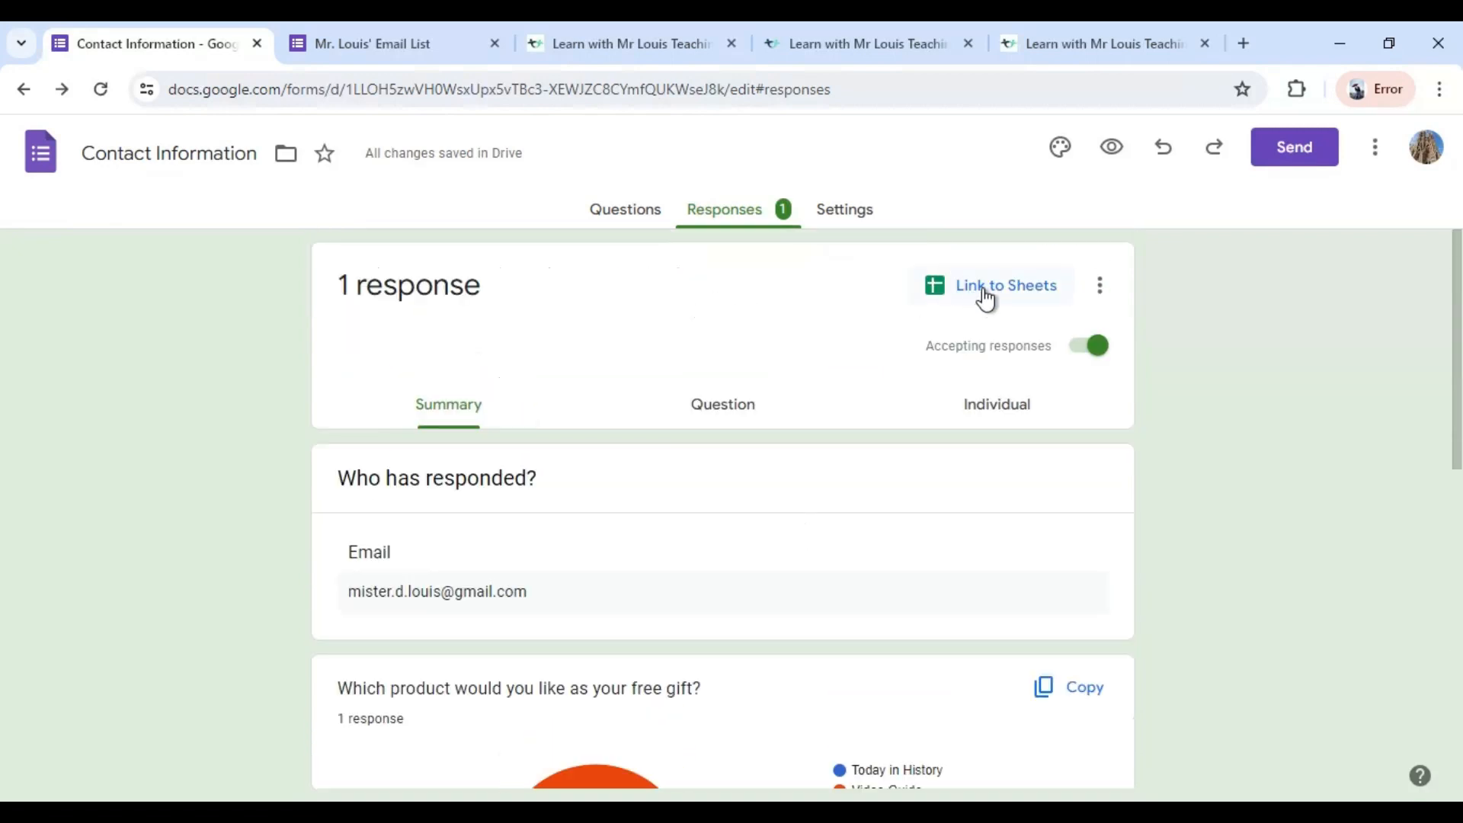
Link the responses to a new spreadsheet named Contact Information (Responses), and select the email address cells B2:B22 in it.
{"action": "left_click", "coordinate": [985, 297]}
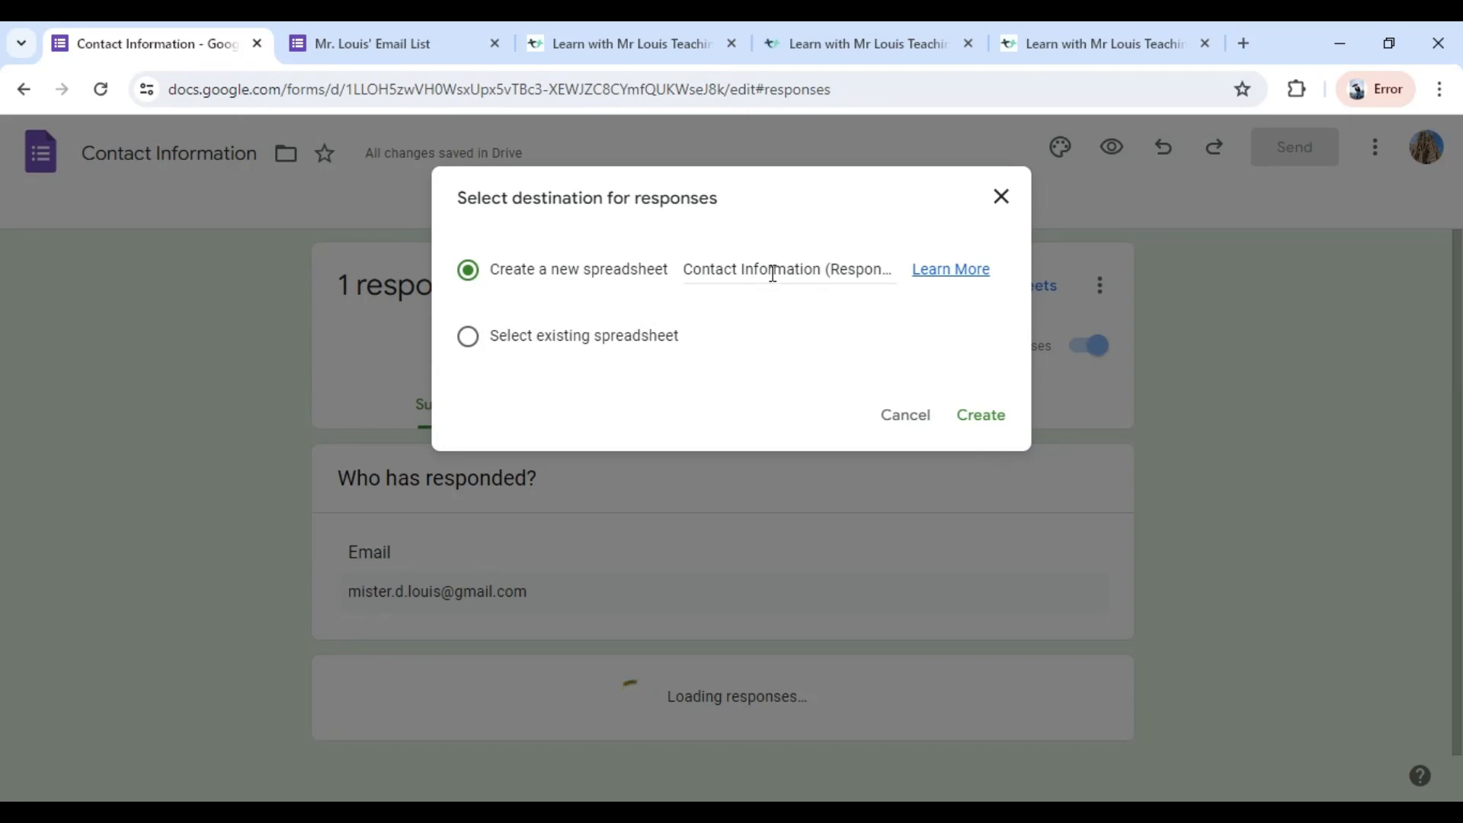
{"action": "left_click", "coordinate": [1001, 423]}
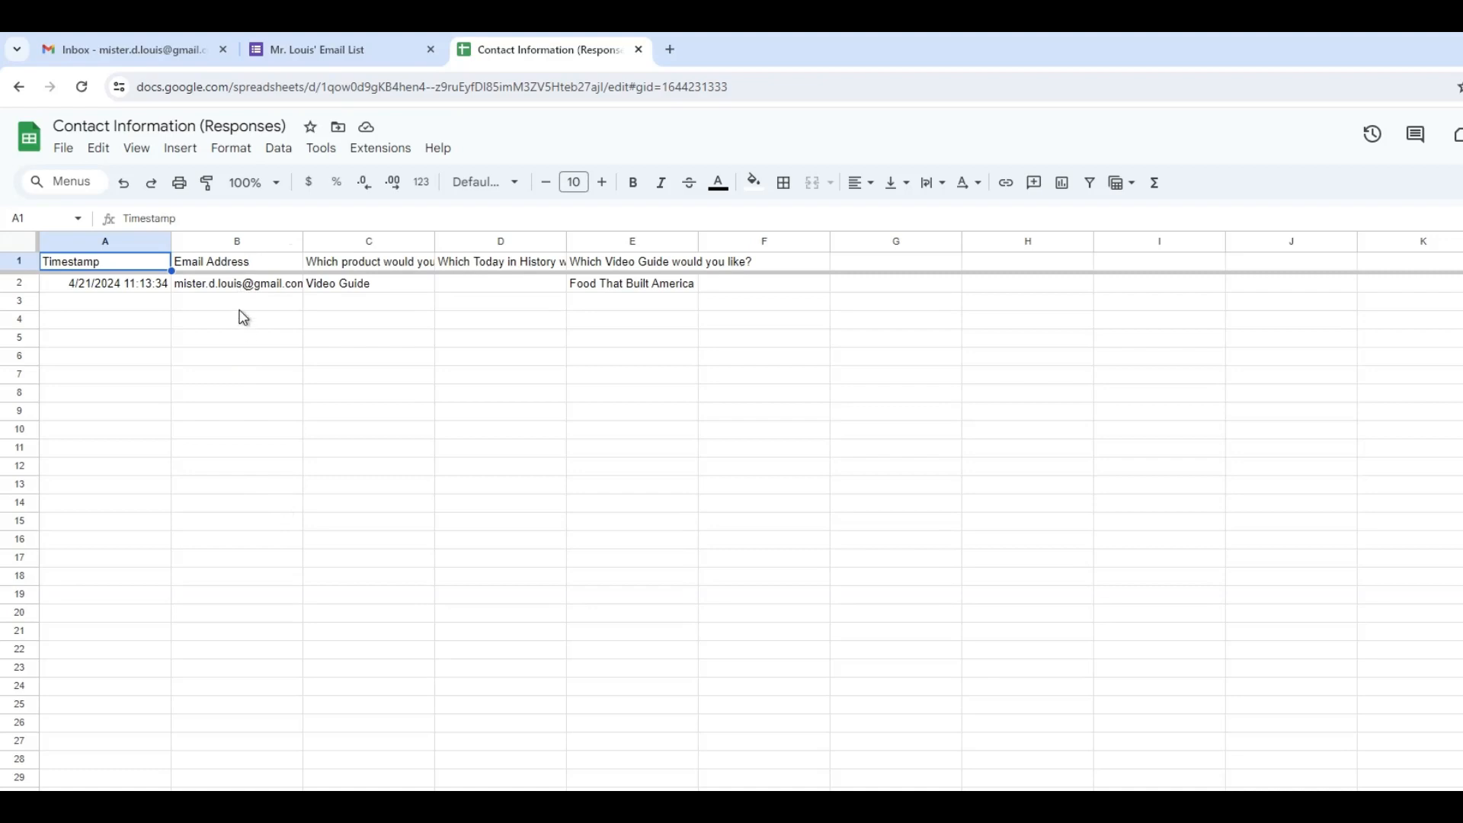
{"action": "left_click_drag", "start_coordinate": [236, 283], "coordinate": [230, 650]}
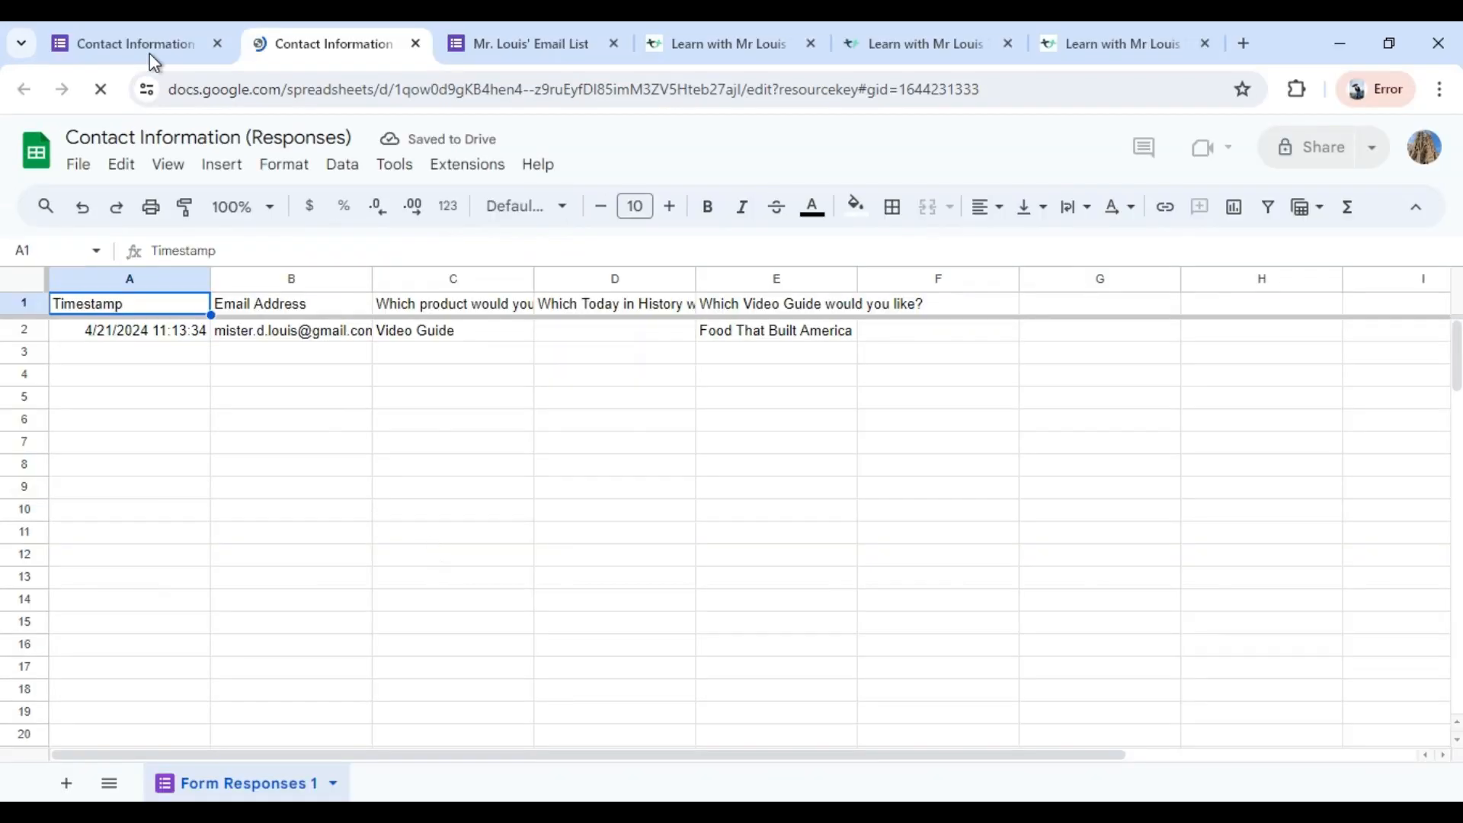
Return to the form's responses and turn on email notifications for new responses.
{"action": "left_click", "coordinate": [148, 49]}
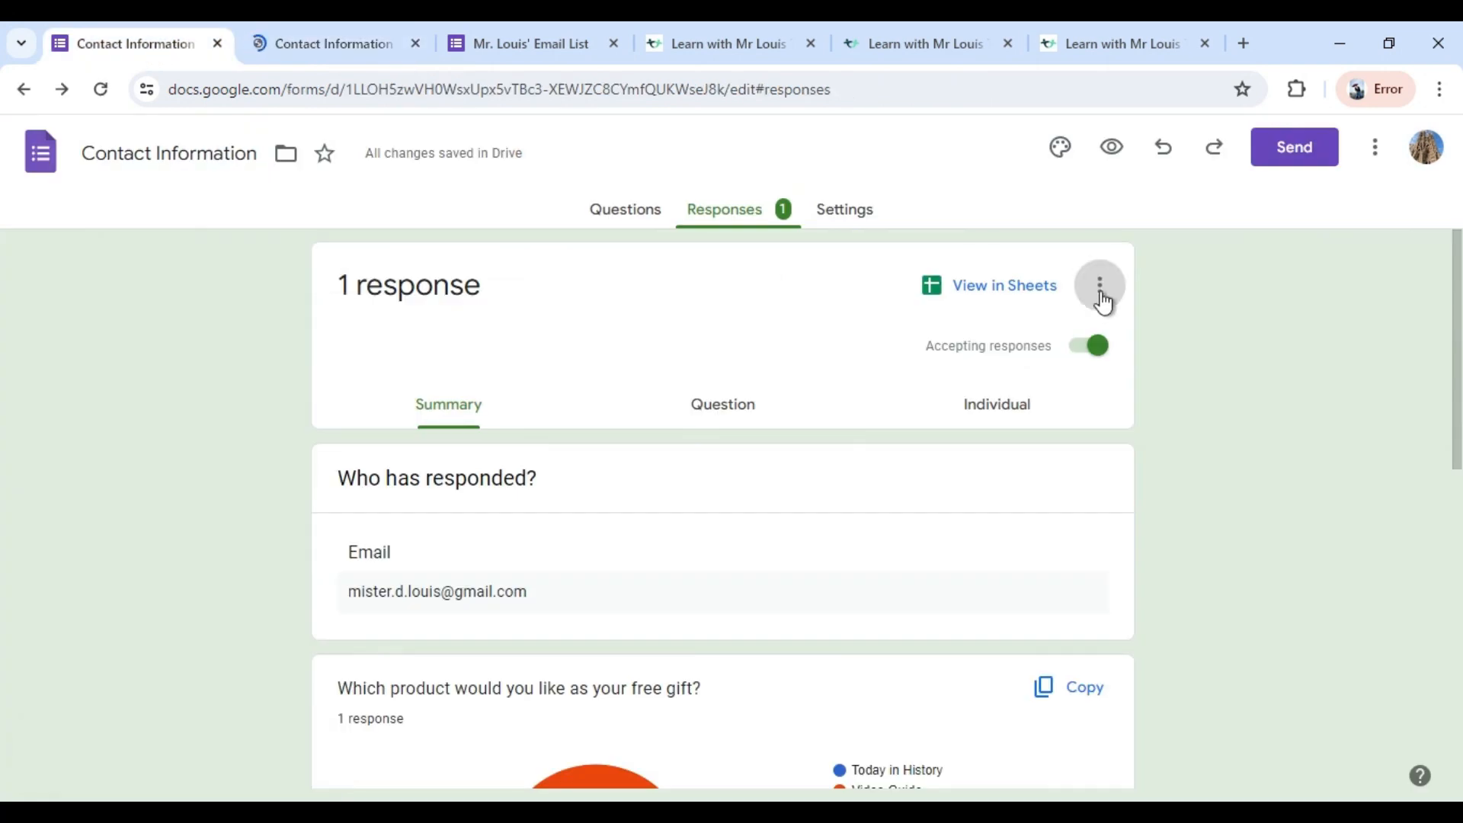
{"action": "left_click", "coordinate": [1100, 295]}
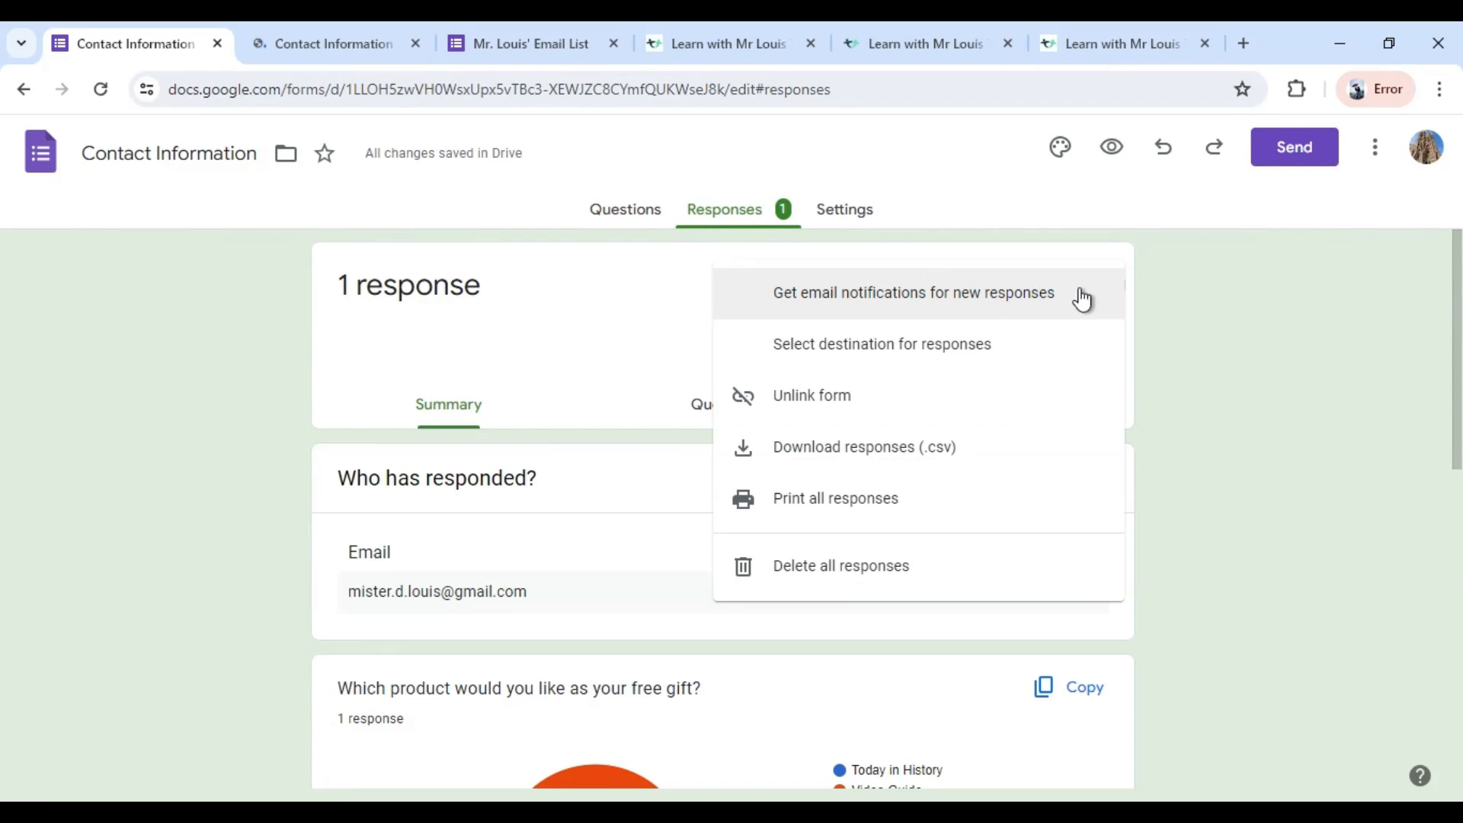
{"action": "left_click", "coordinate": [926, 300]}
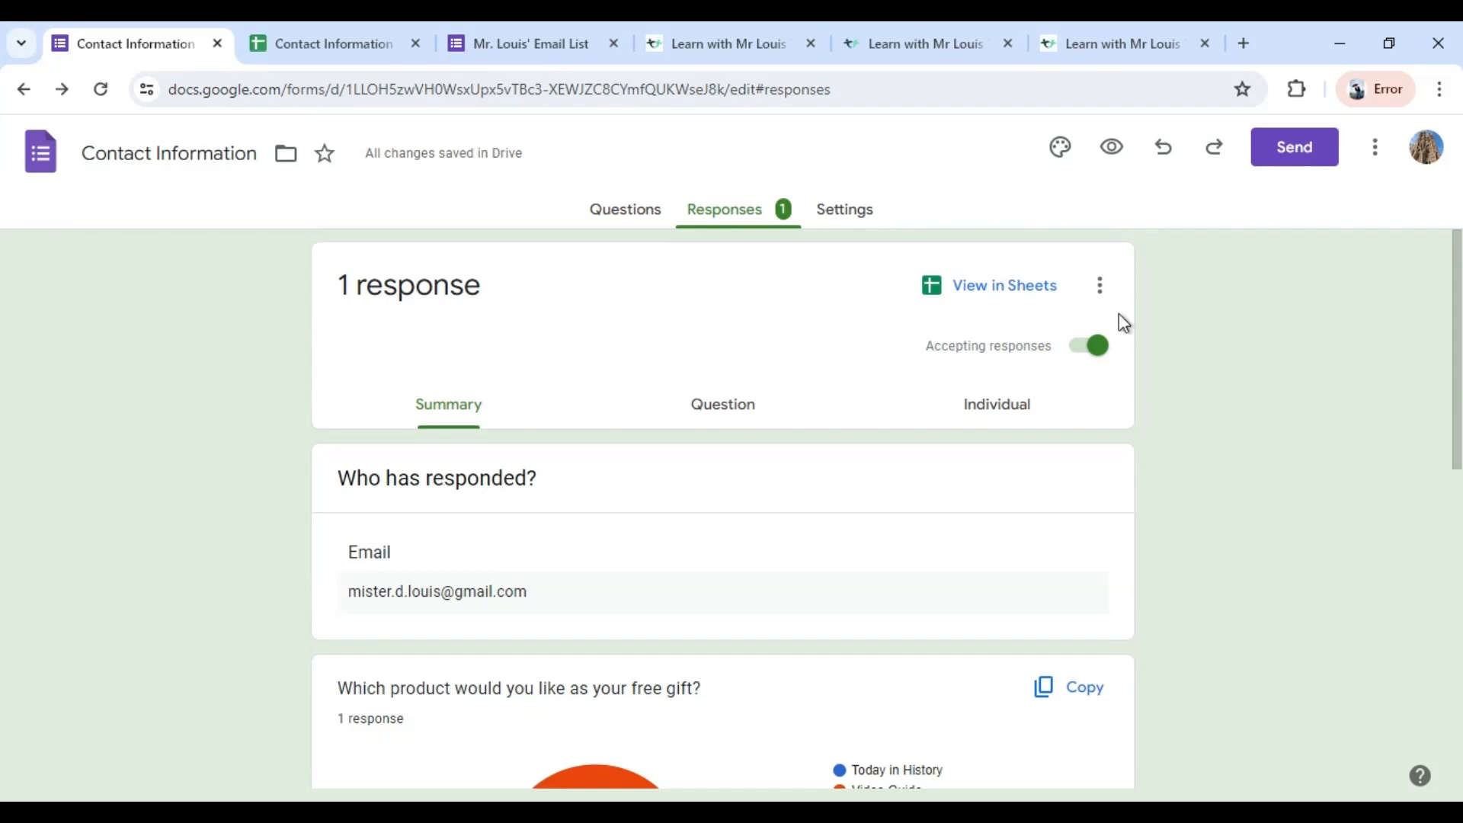
Copy a shortened link for sending the form to respondents.
{"action": "left_click", "coordinate": [1298, 152]}
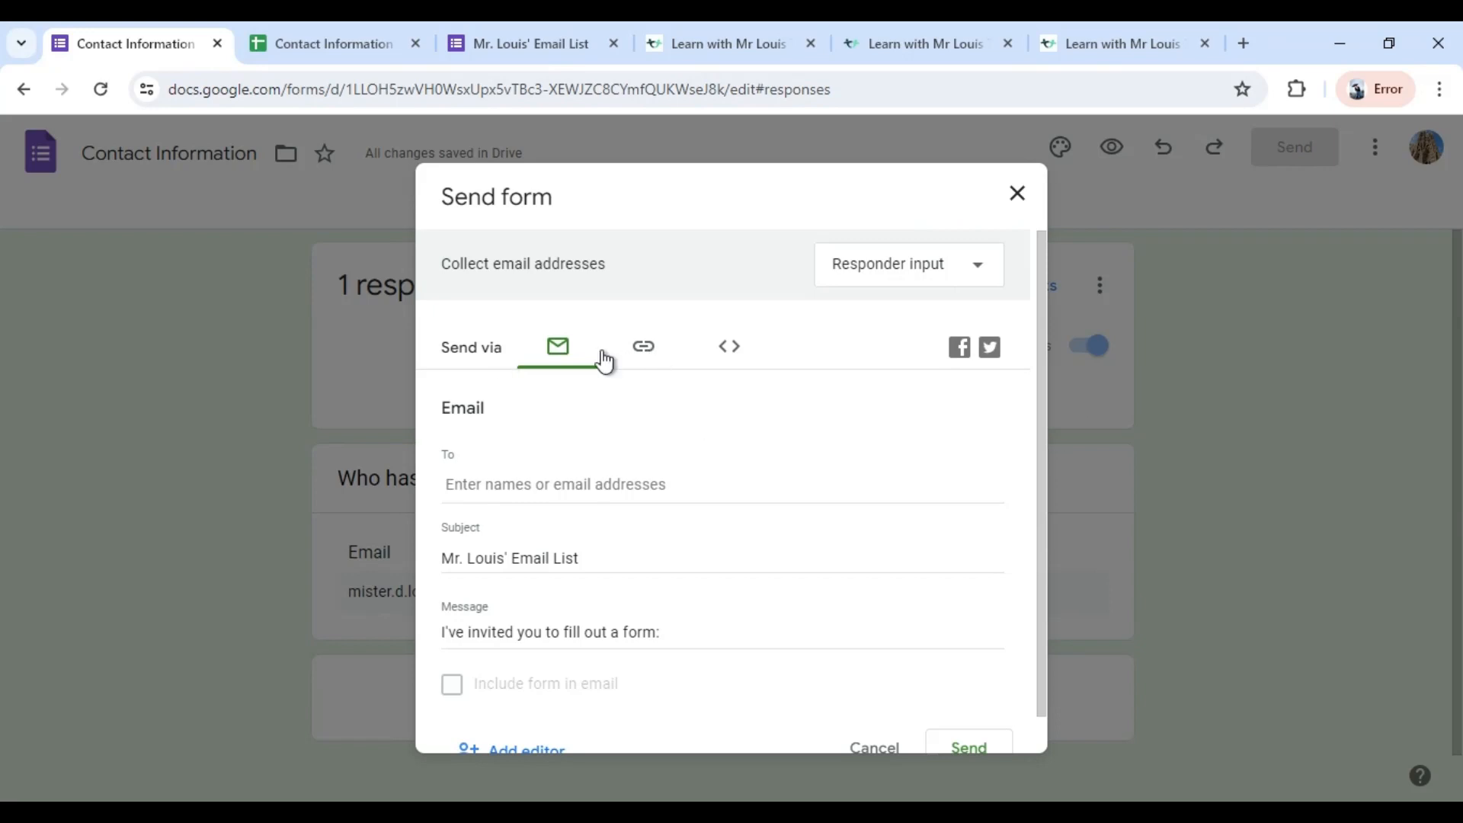
{"action": "left_click", "coordinate": [644, 357]}
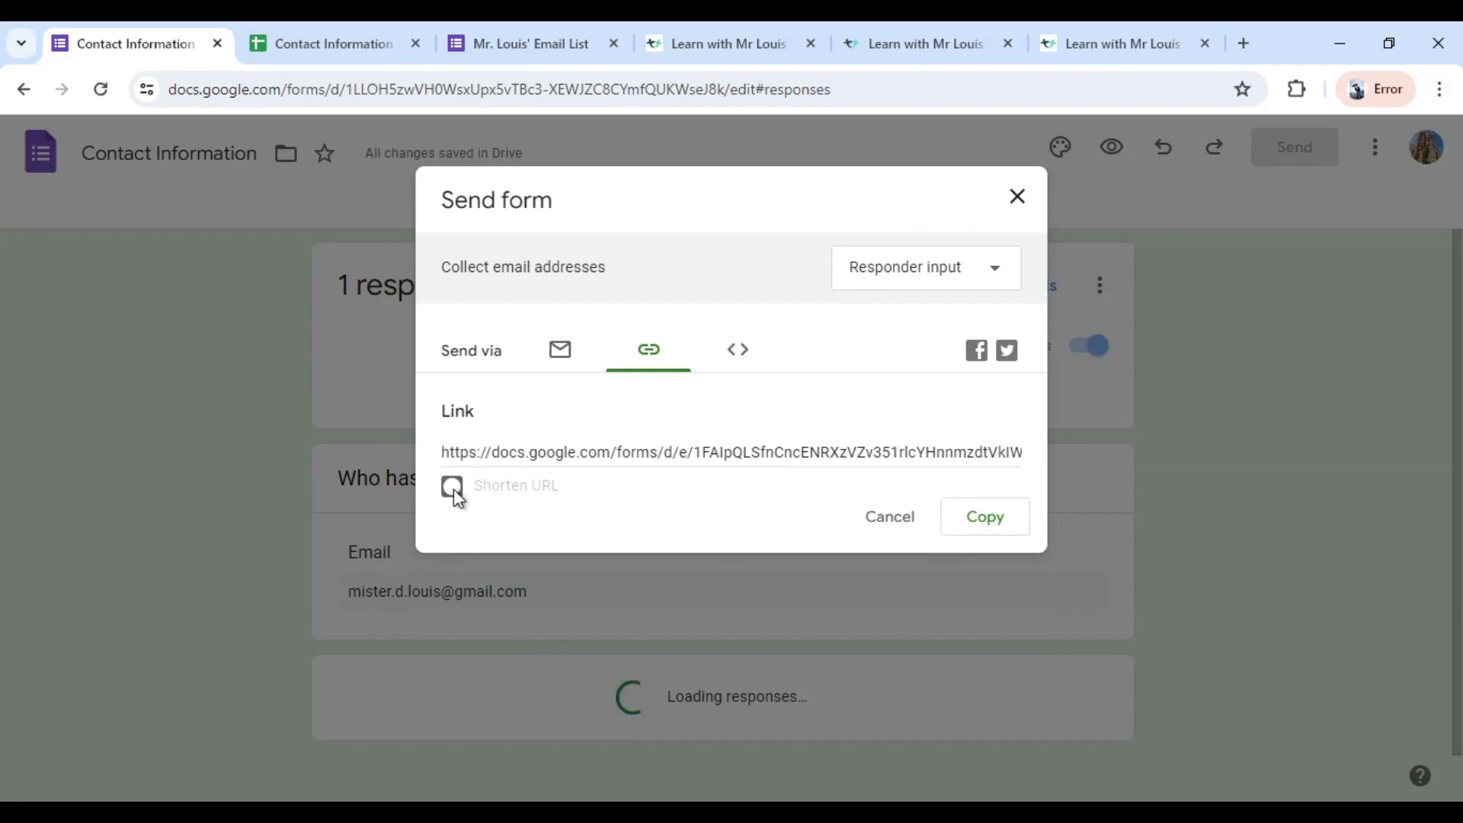
{"action": "left_click", "coordinate": [453, 488]}
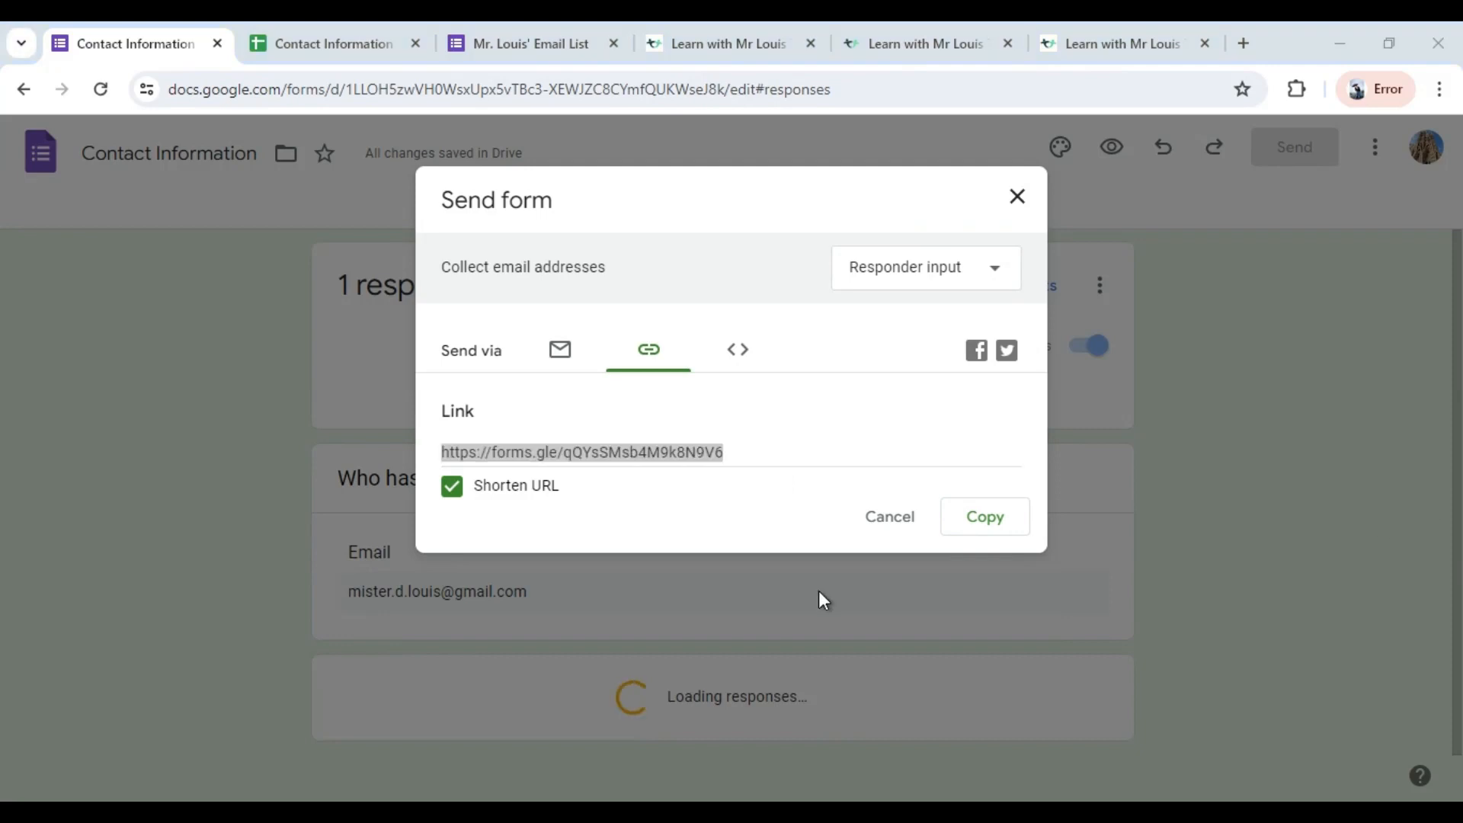
{"action": "left_click", "coordinate": [985, 518]}
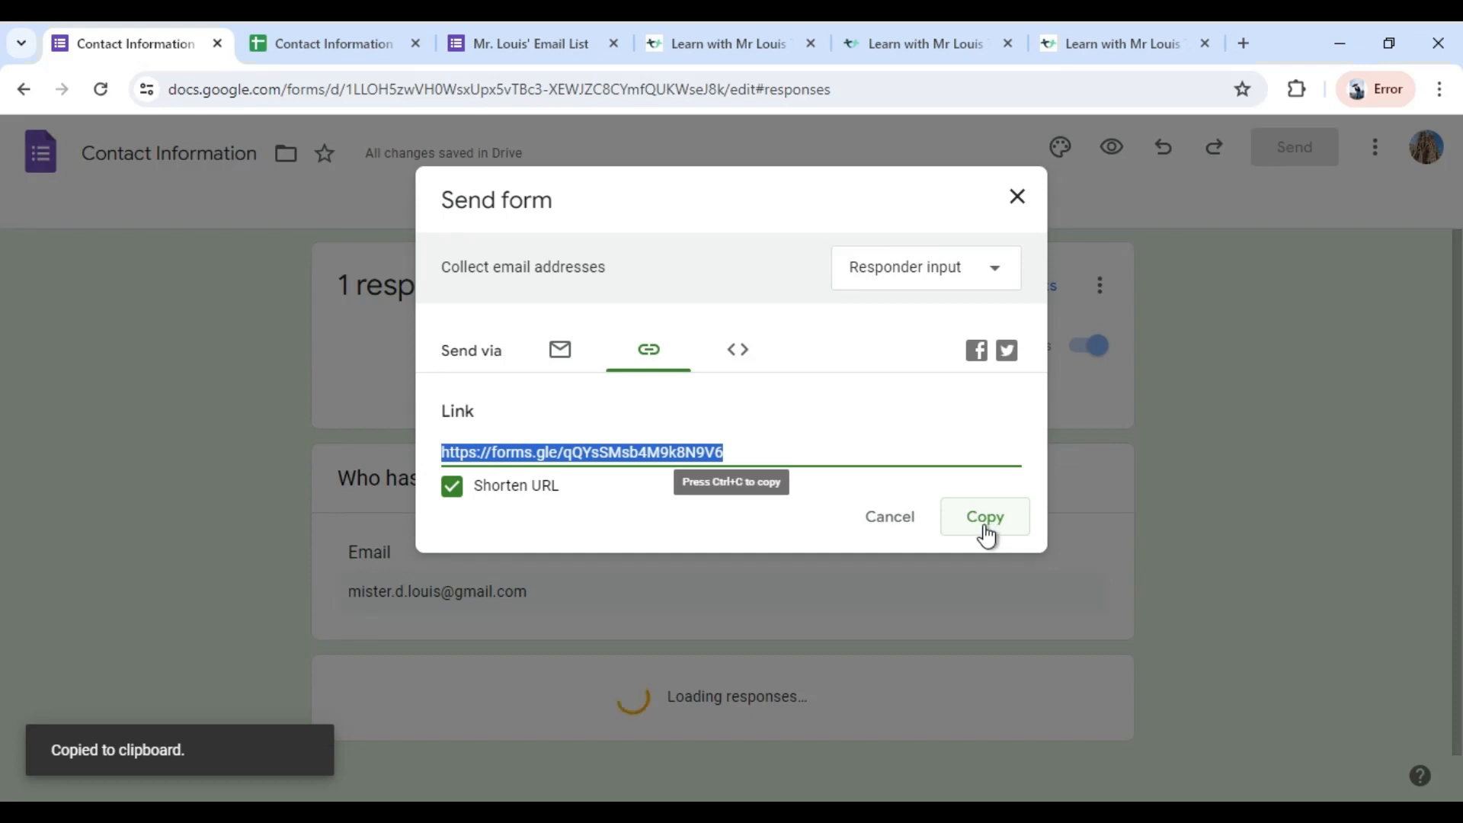